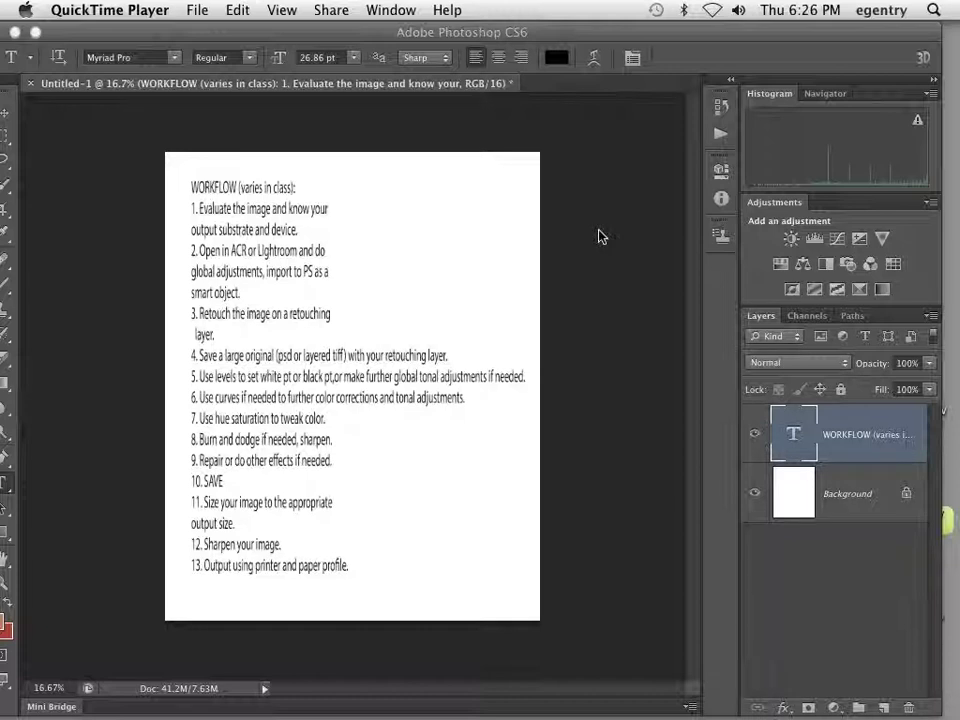
- Open Adobe Bridge to browse for images and enlarge its window
left_click(255, 200)
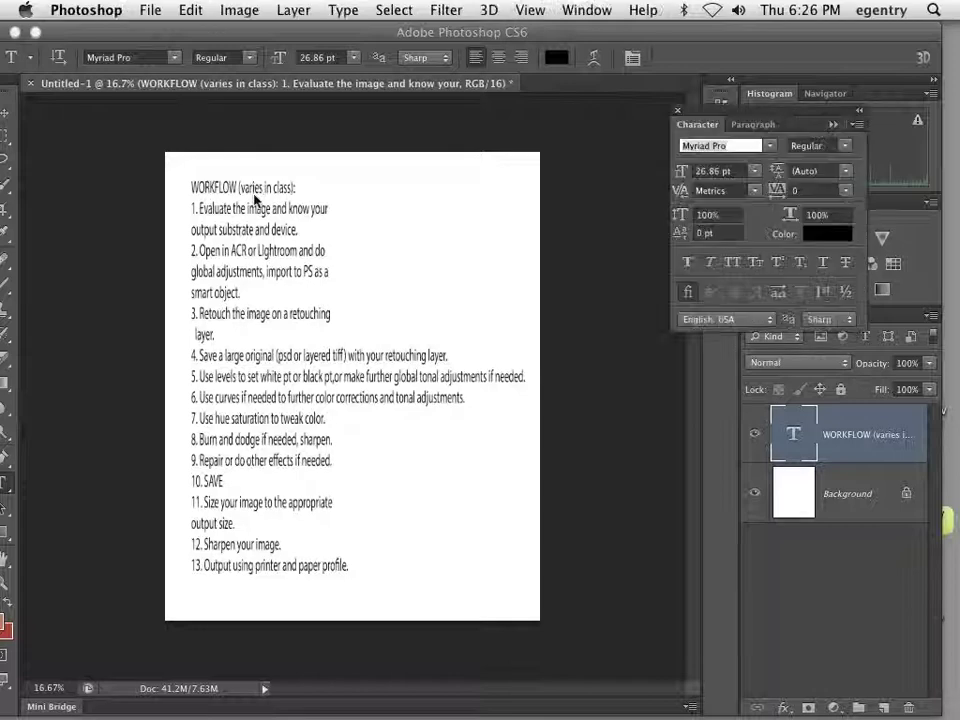
scroll(222, 191, "up", 1)
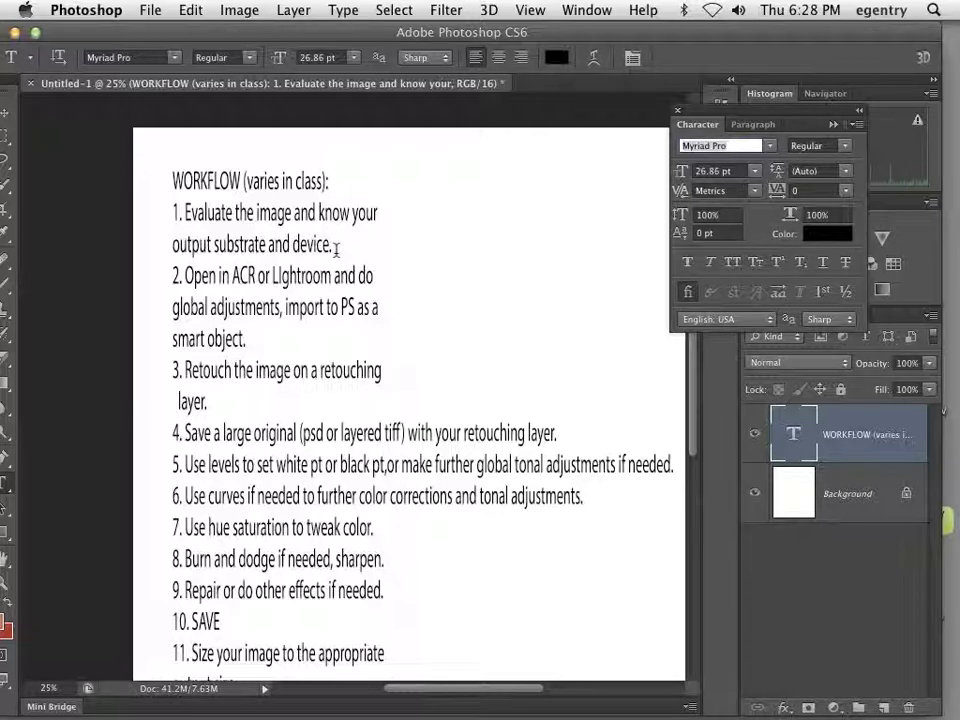
left_click(149, 10)
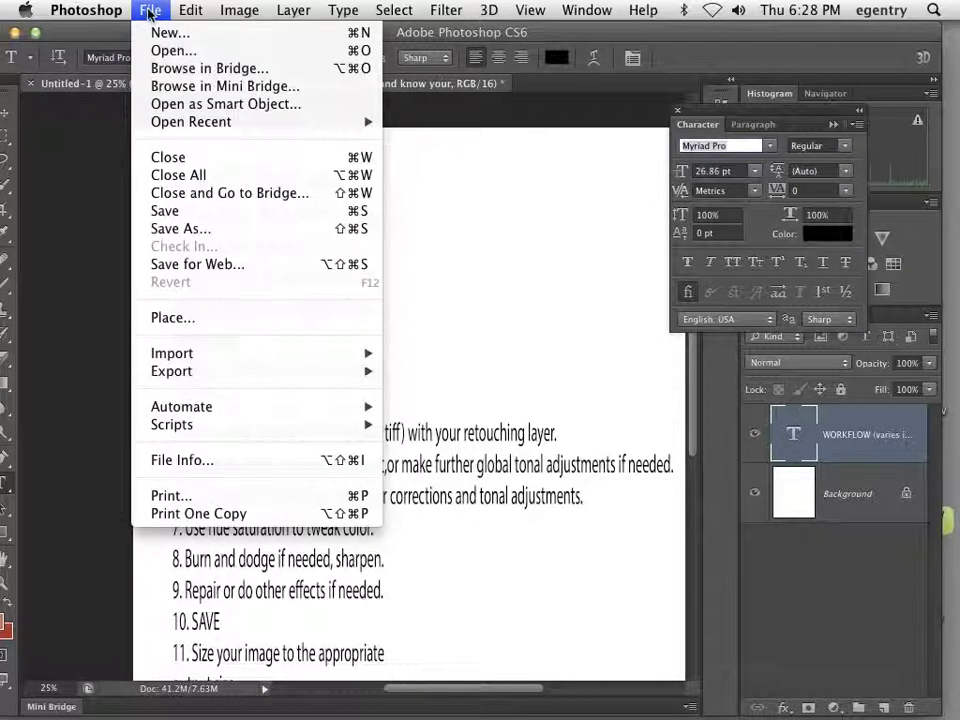
left_click(182, 68)
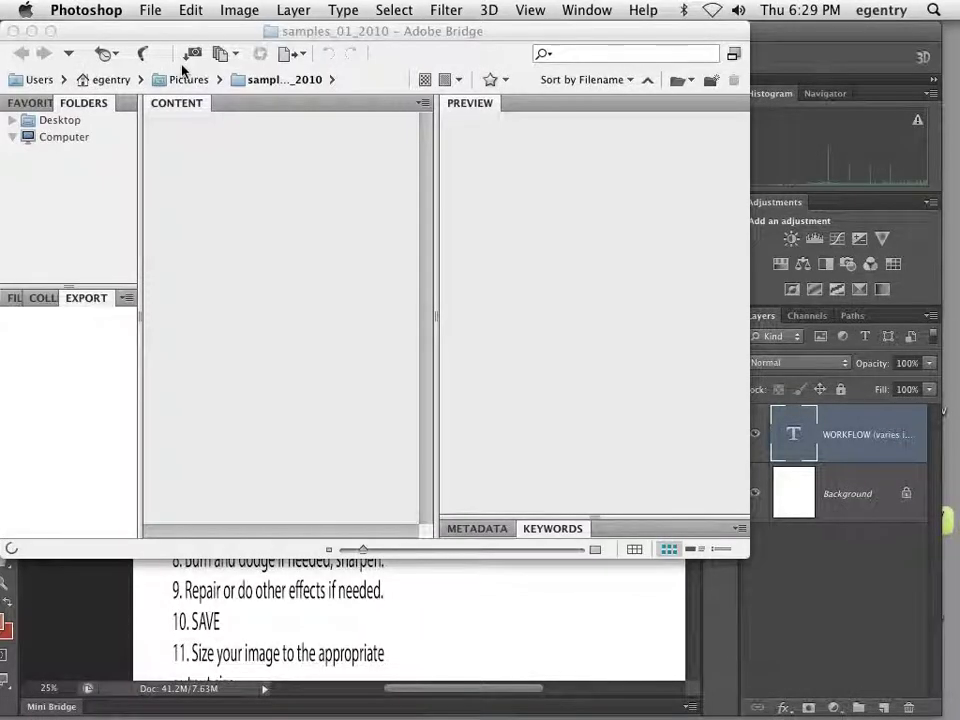
left_click_drag(201, 29, 198, 30)
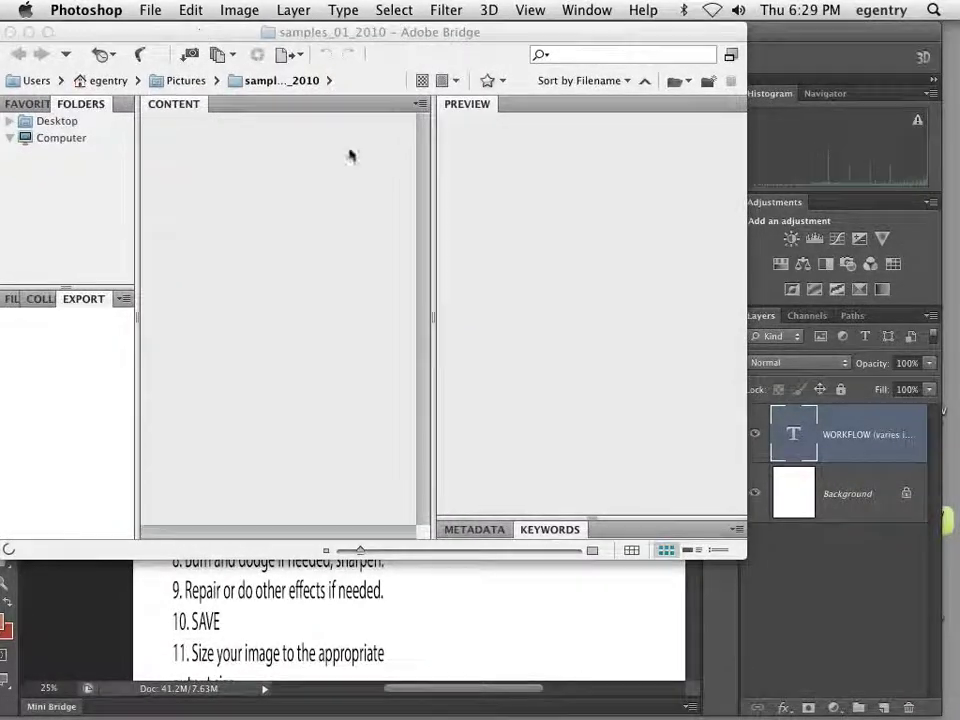
left_click(742, 558)
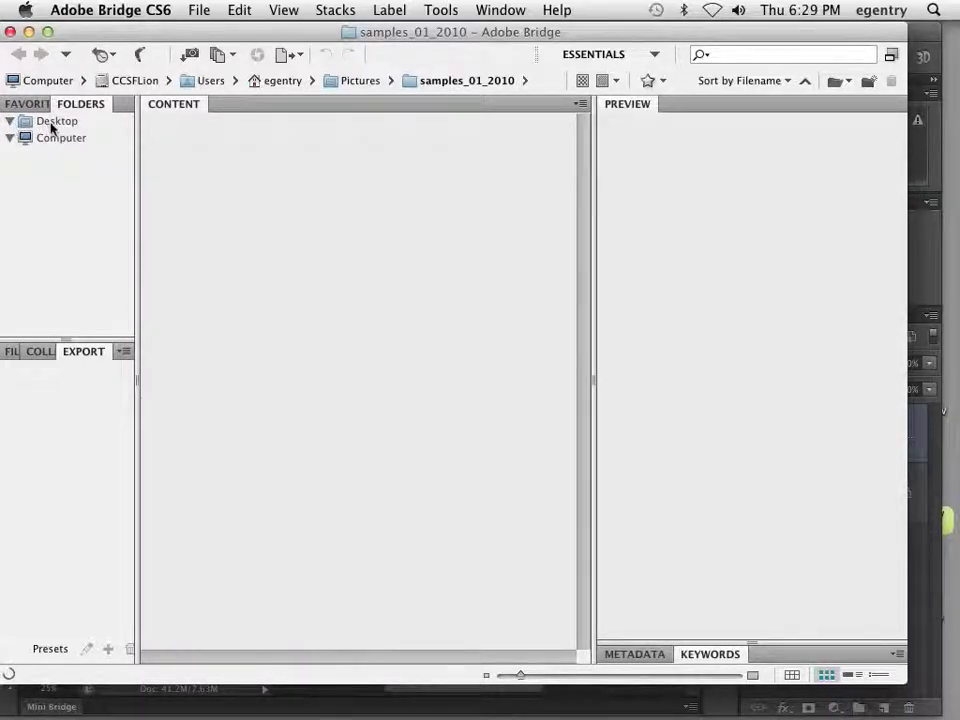
- Expand the Desktop folder, widen the folder list and display the contents of the Workflow_Start_to_Finish folder
left_click(51, 124)
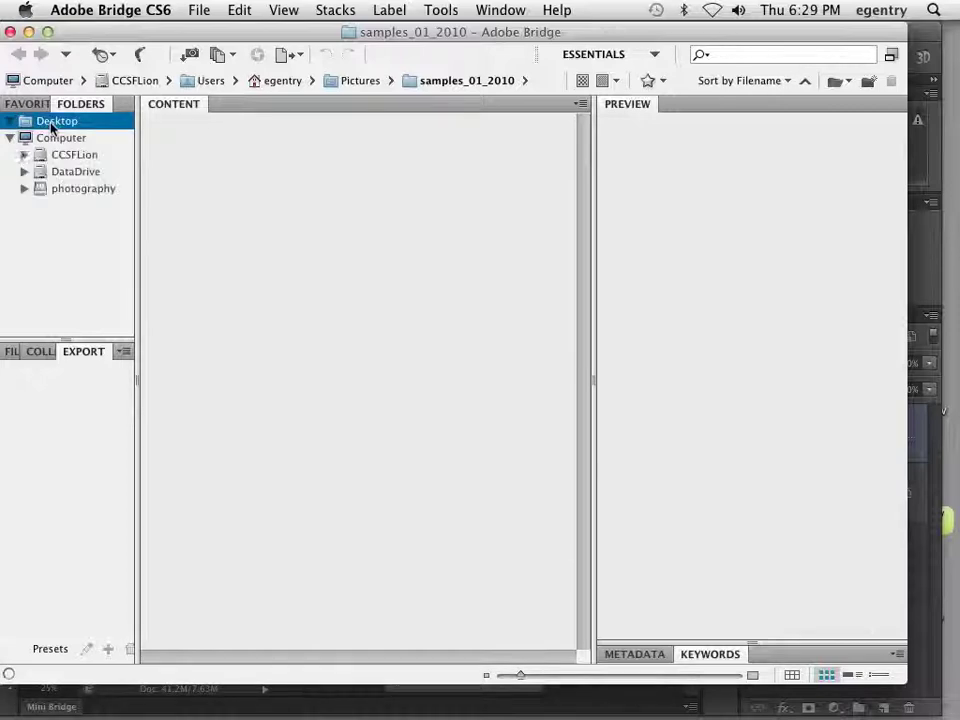
scroll(326, 339, "down", 10)
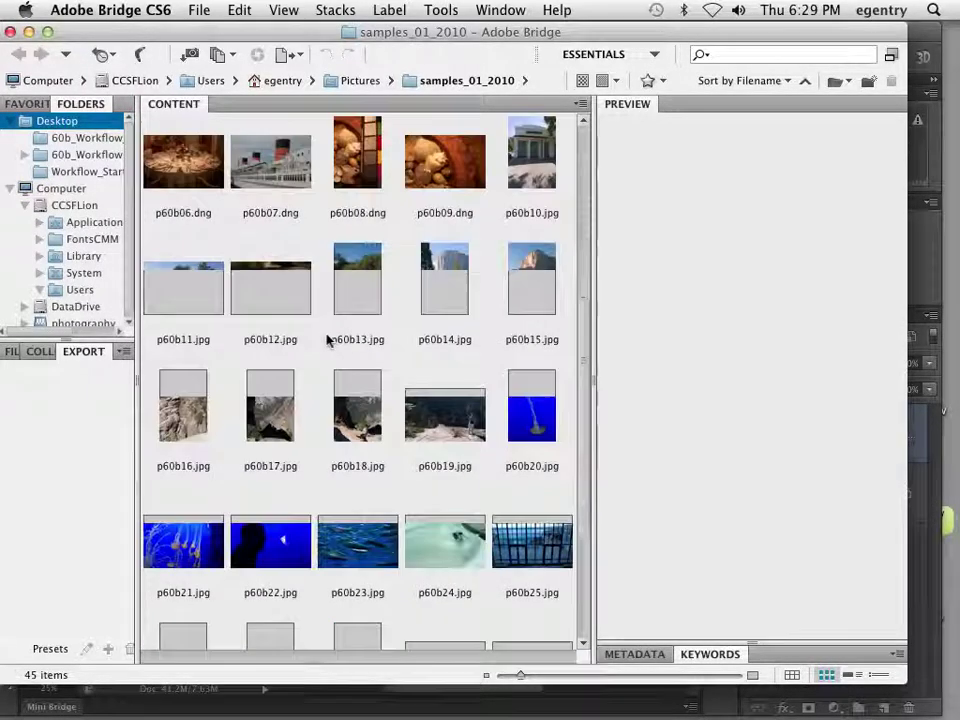
scroll(326, 339, "down", 3)
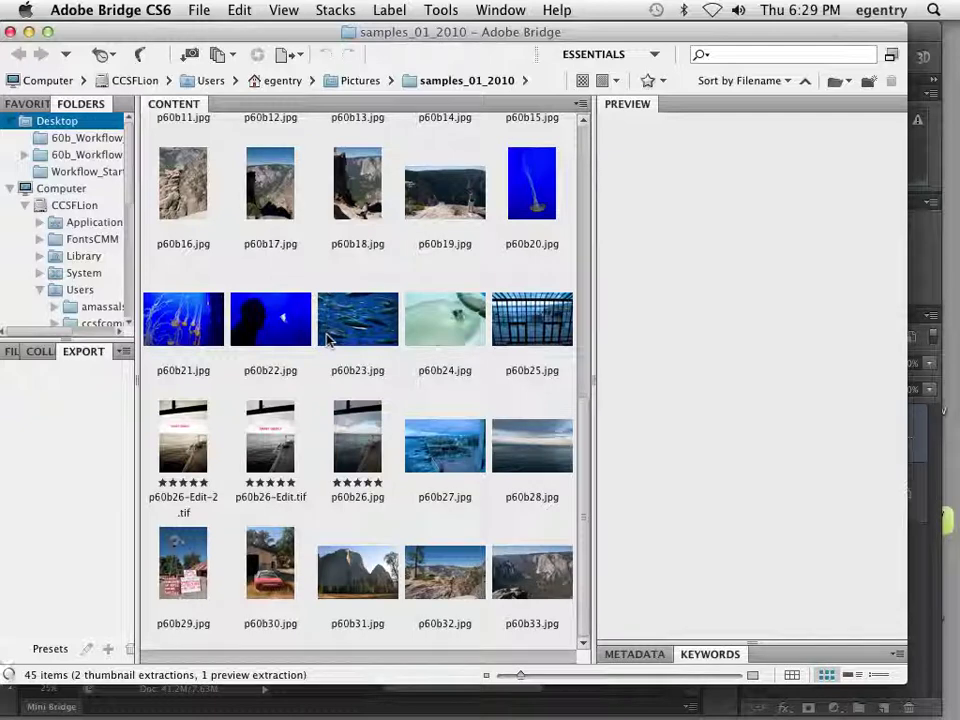
scroll(156, 266, "up", 3)
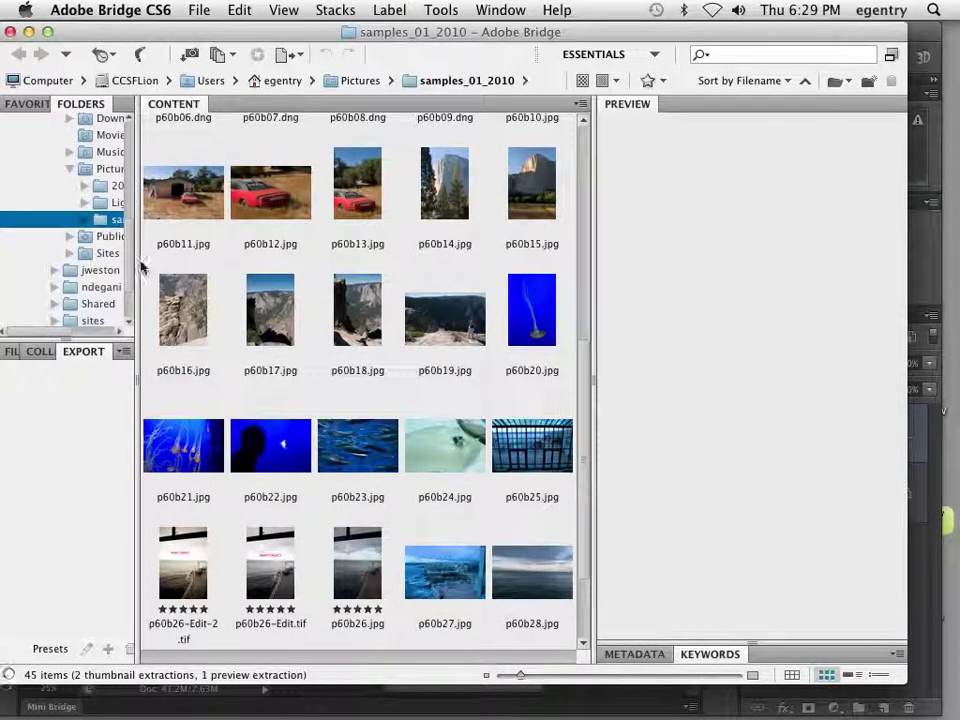
left_click(582, 123)
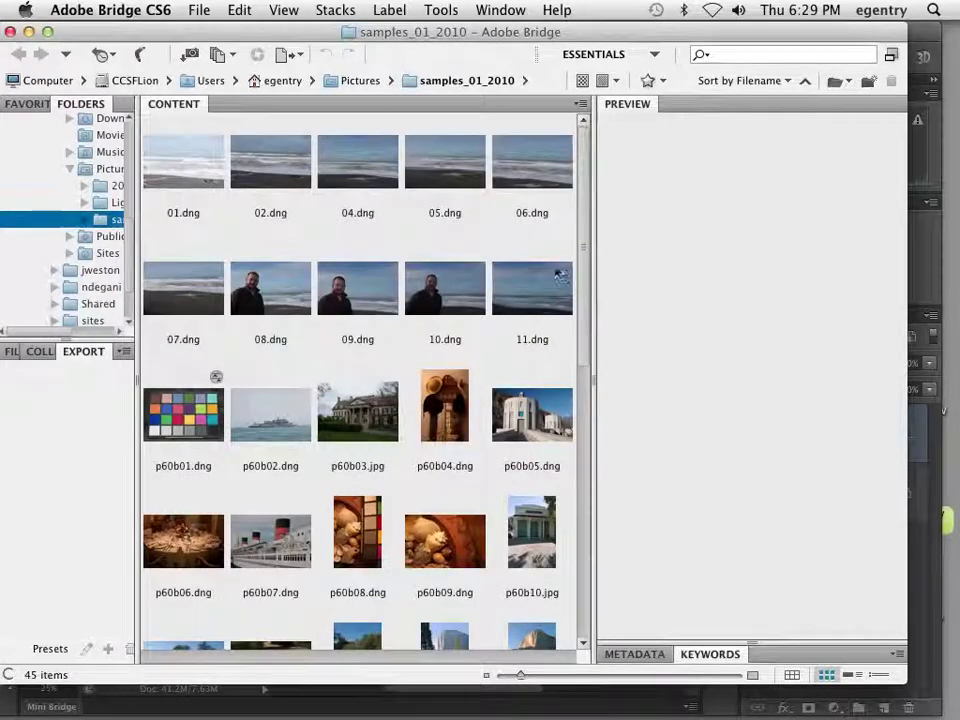
left_click_drag(135, 395, 207, 394)
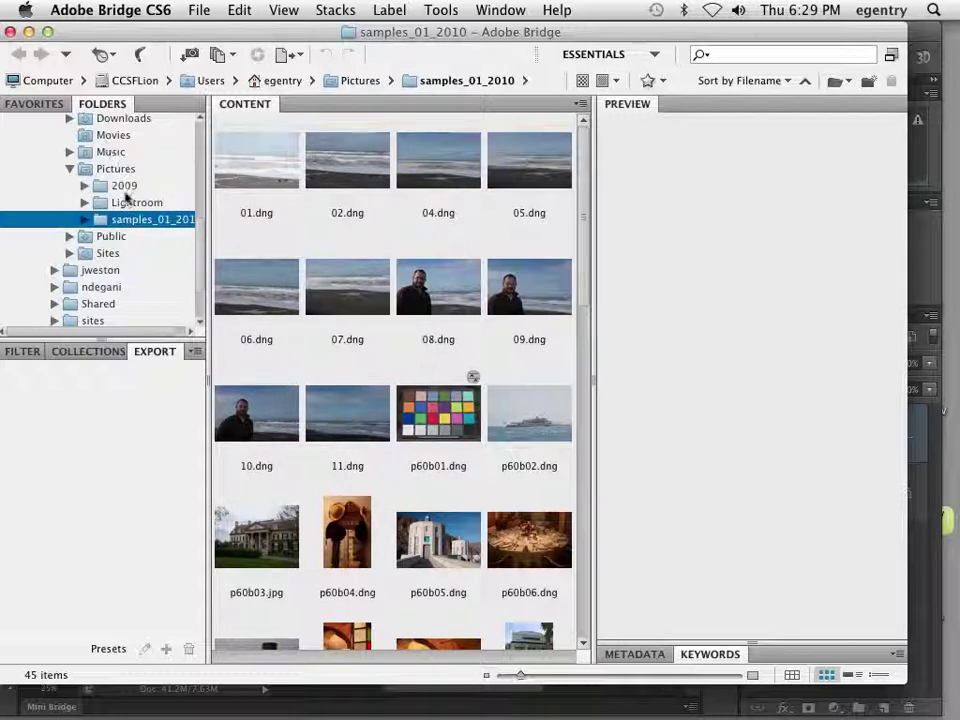
scroll(201, 213, "up", 2)
left_click_drag(201, 213, 148, 110)
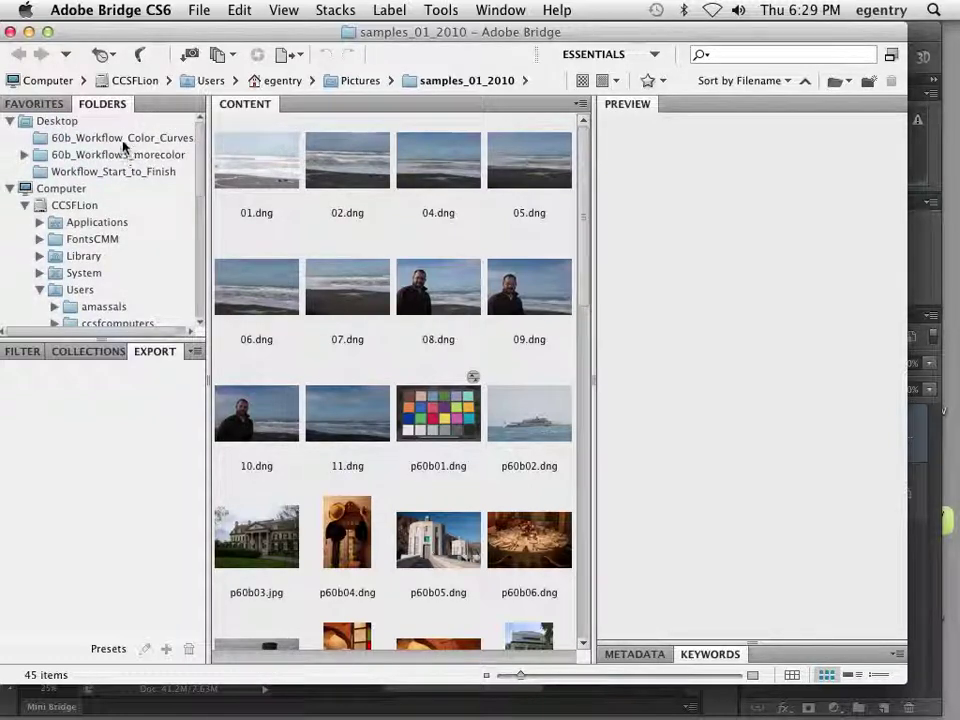
left_click(126, 170)
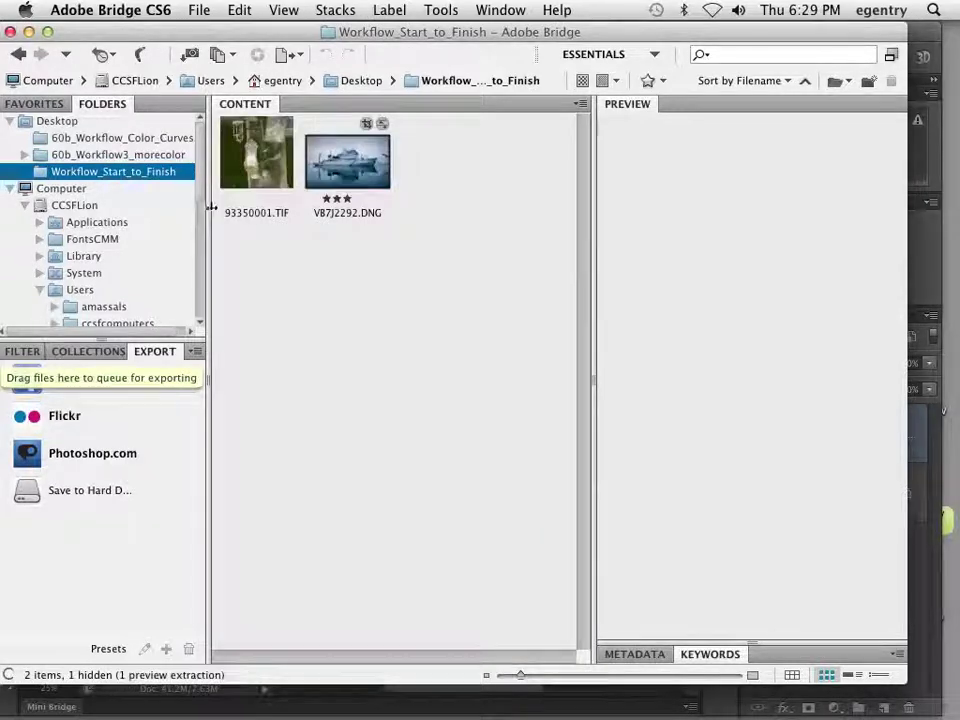
- Narrow the folder list, preview 93350001.TIF and widen the preview area
left_click_drag(207, 209, 92, 208)
left_click(148, 170)
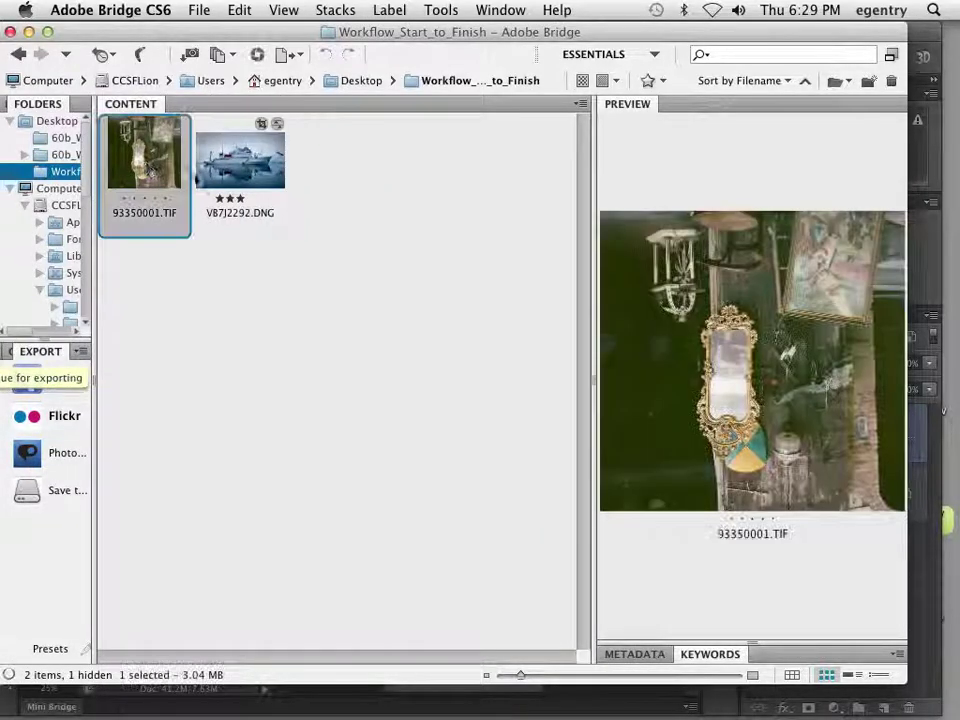
left_click_drag(593, 355, 424, 342)
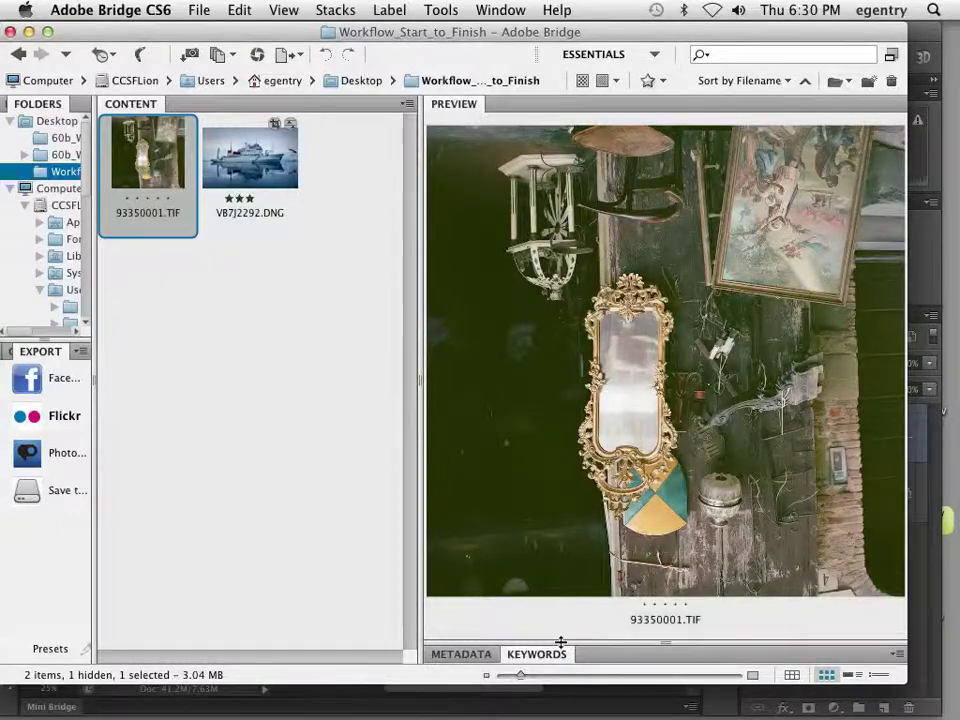
- Enlarge the area below the preview and show the copyright fields in the metadata of 93350001.TIF
left_click_drag(561, 641, 563, 395)
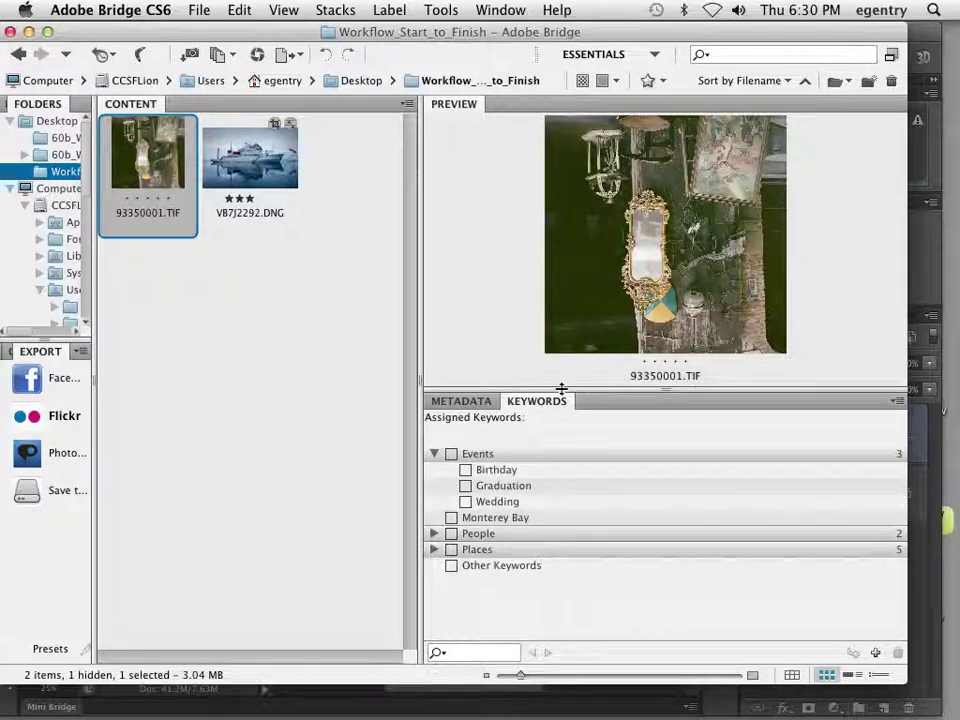
left_click(463, 400)
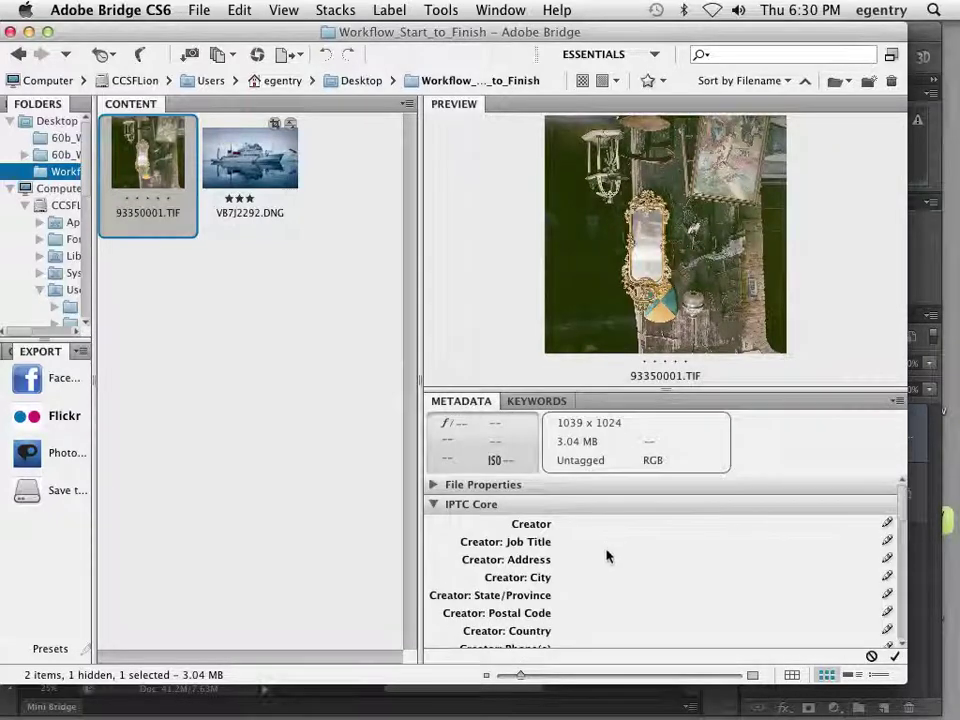
scroll(606, 555, "down", 10)
scroll(606, 555, "up", 10)
scroll(606, 555, "down", 8)
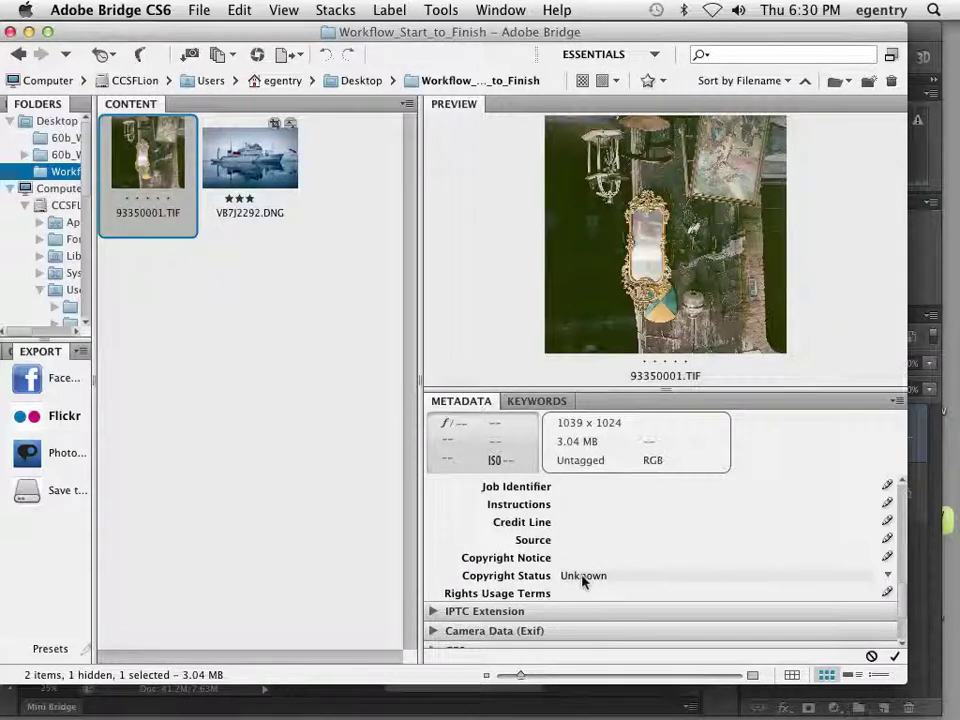
- Enter a copyright notice with the © symbol and the photographer's full name for 93350001.TIF, and apply the metadata change
left_click(596, 574)
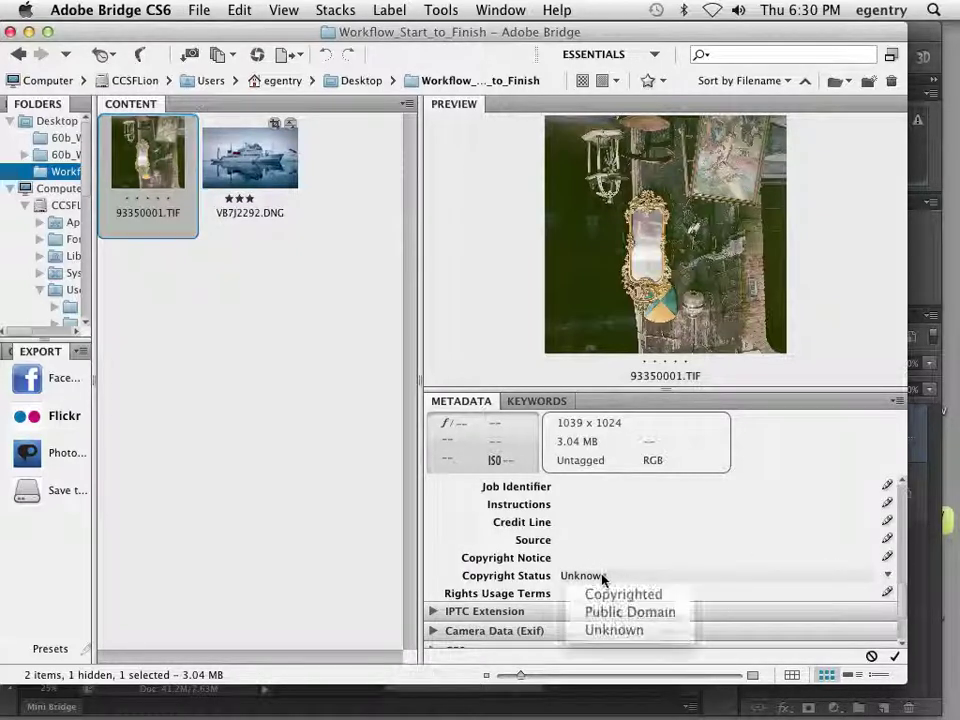
left_click(575, 565)
left_click(886, 556)
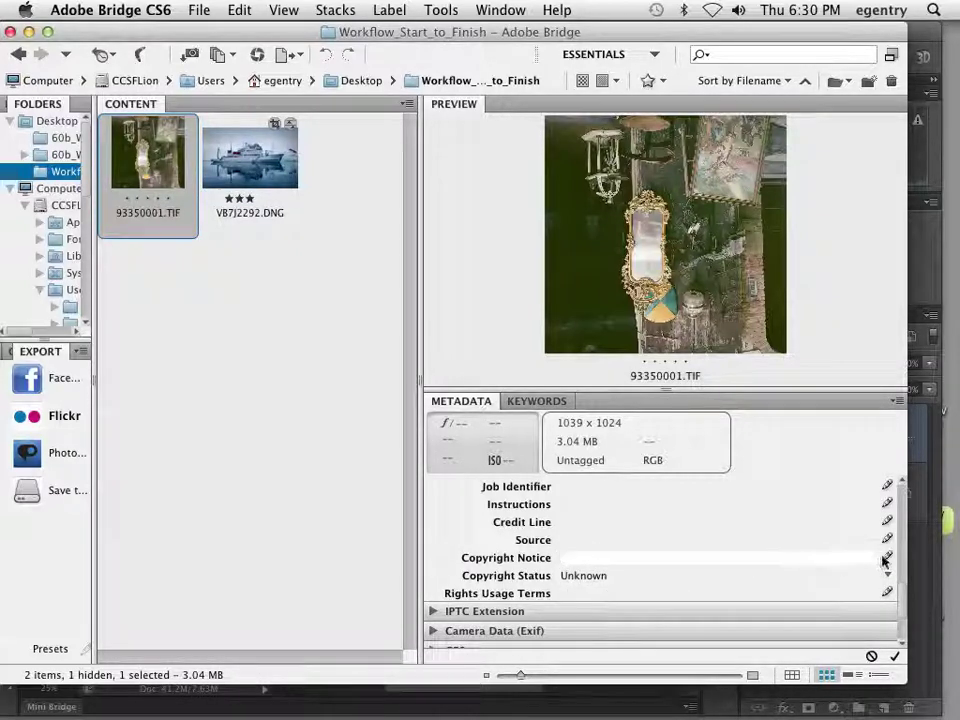
type("©")
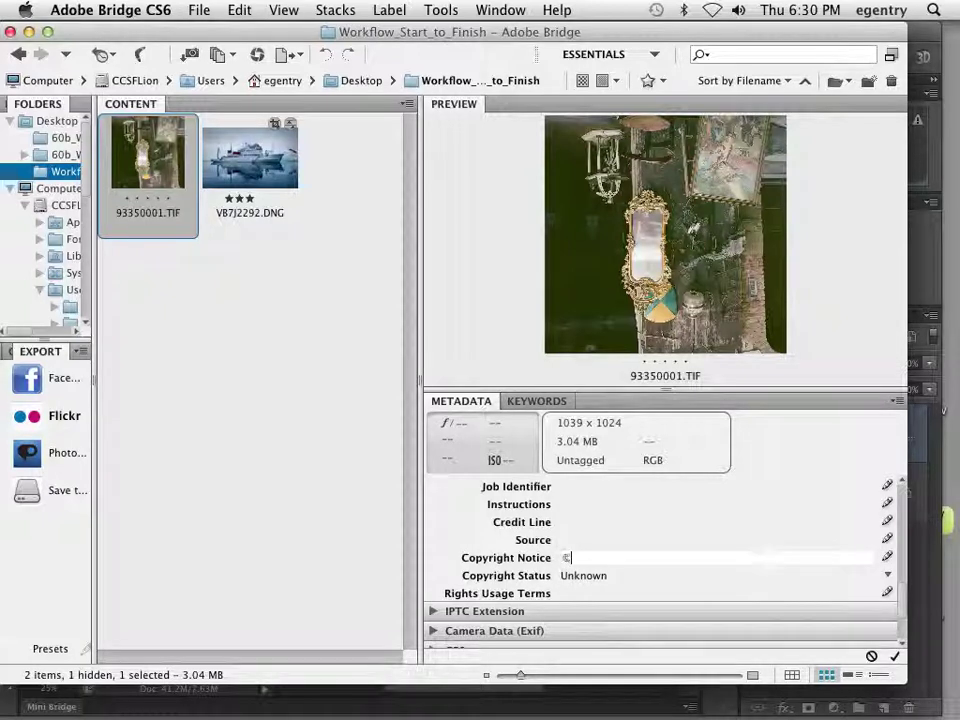
type("Erika Gentry")
left_click(186, 132)
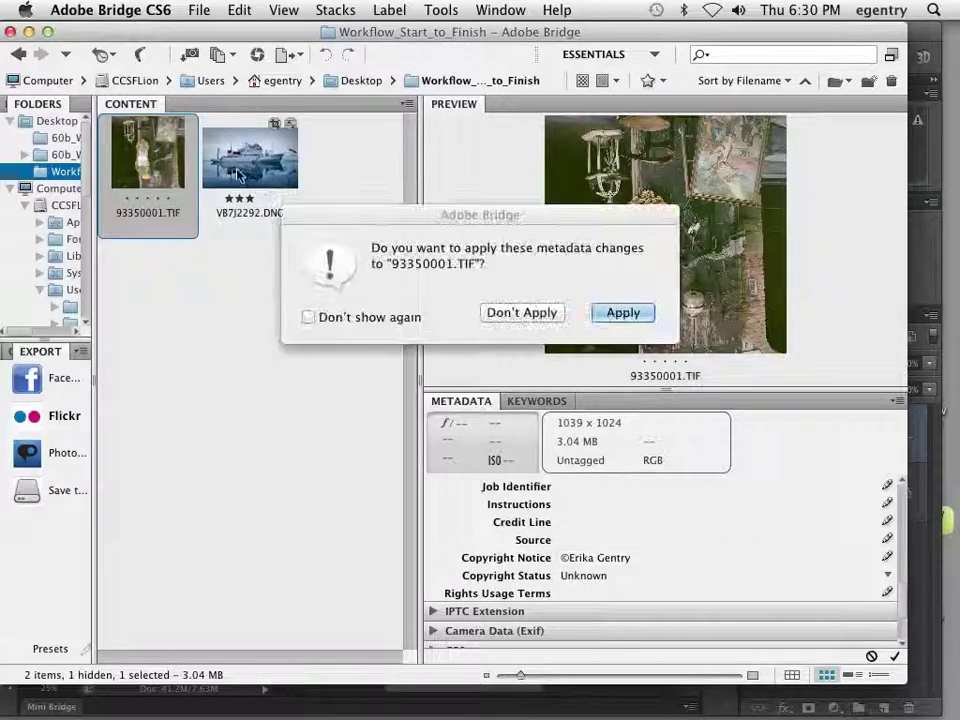
left_click(612, 315)
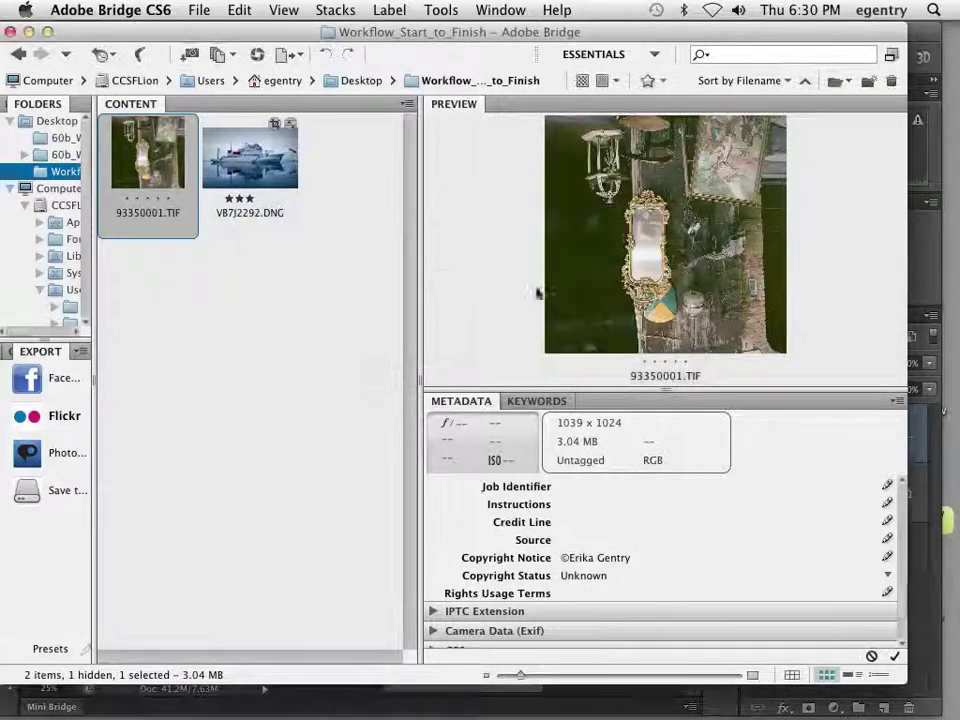
- Examine the copyright metadata and the assigned keywords of VB7J2292.DNG
left_click(240, 146)
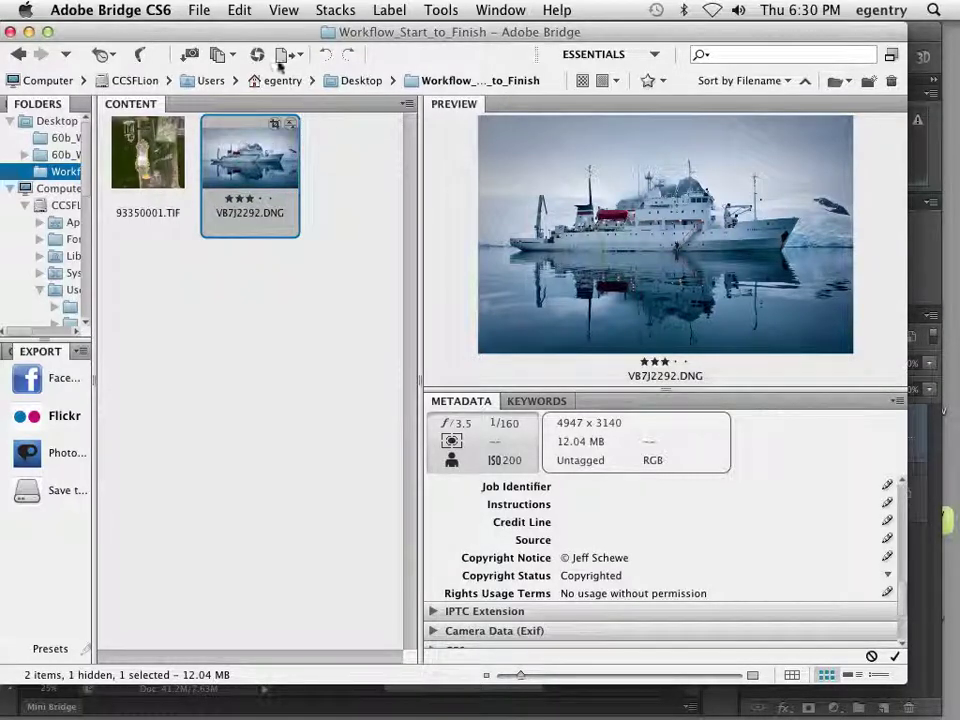
mouse_move(261, 38)
left_mouse_down()
mouse_move(280, 26)
mouse_move(255, 27)
left_mouse_up()
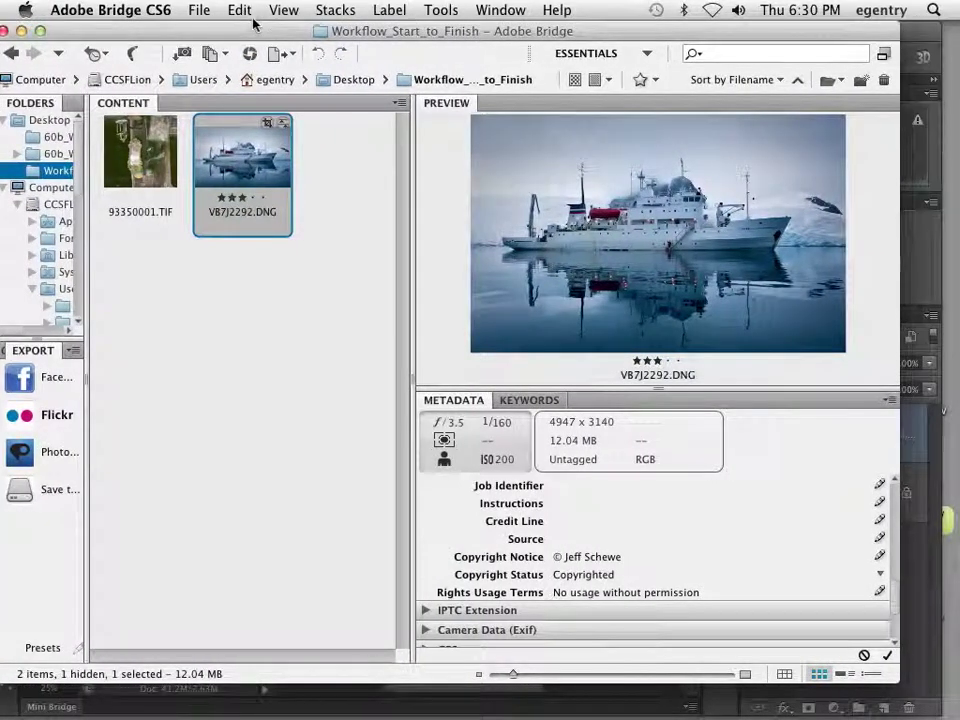
left_click(512, 402)
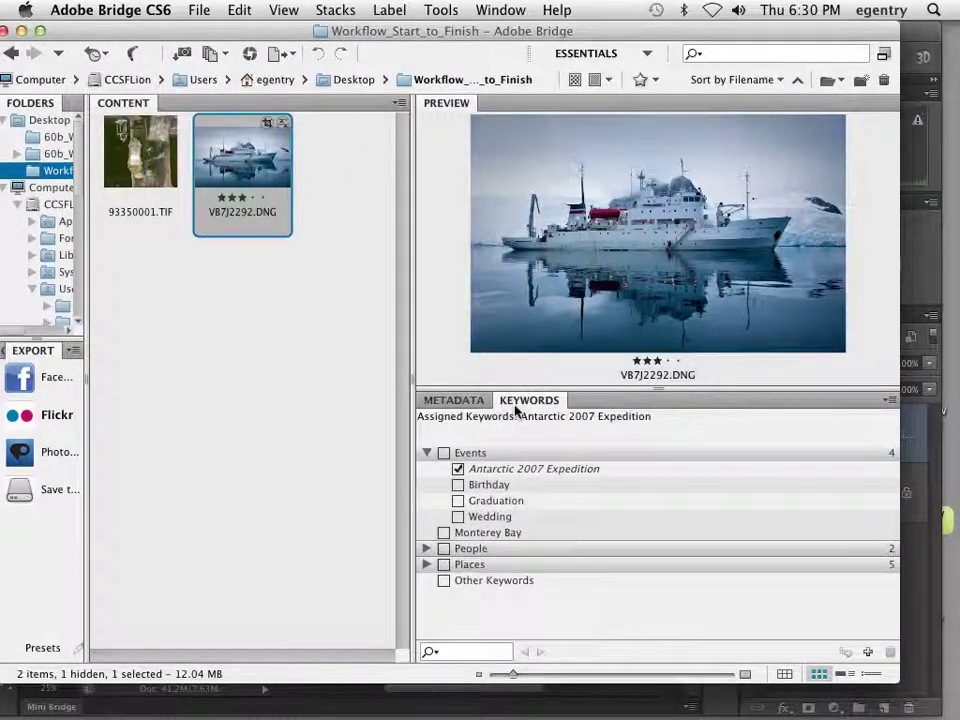
left_click(452, 401)
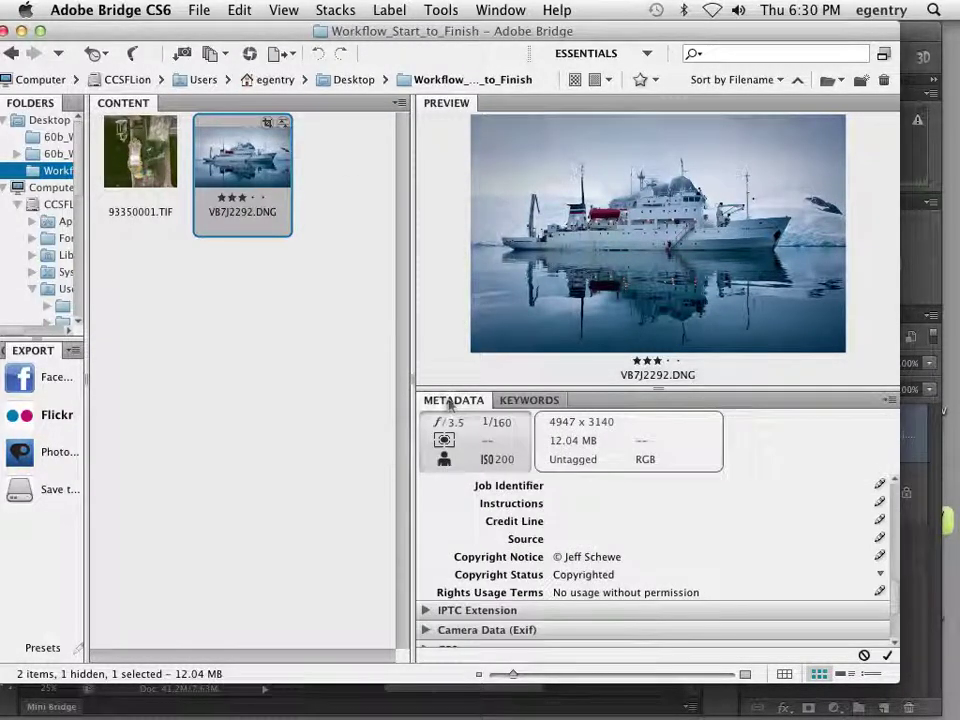
- Open the ship photo VB7J2292.DNG in Camera Raw, keeping Exposure at +0.55
left_click(251, 55)
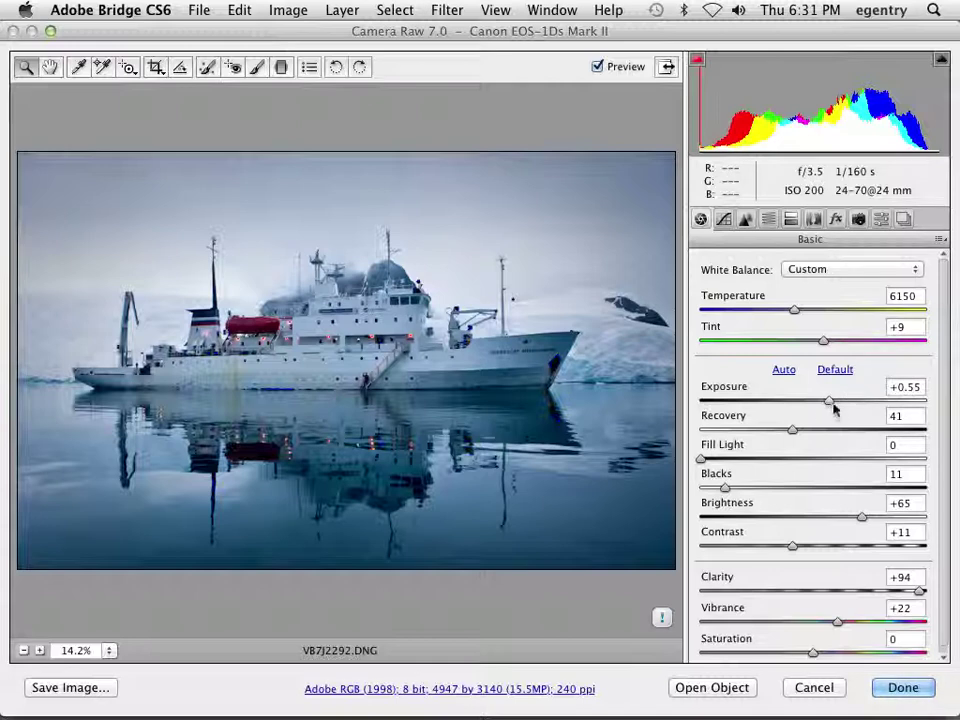
mouse_move(829, 401)
left_mouse_down()
mouse_move(838, 403)
mouse_move(830, 401)
left_mouse_up()
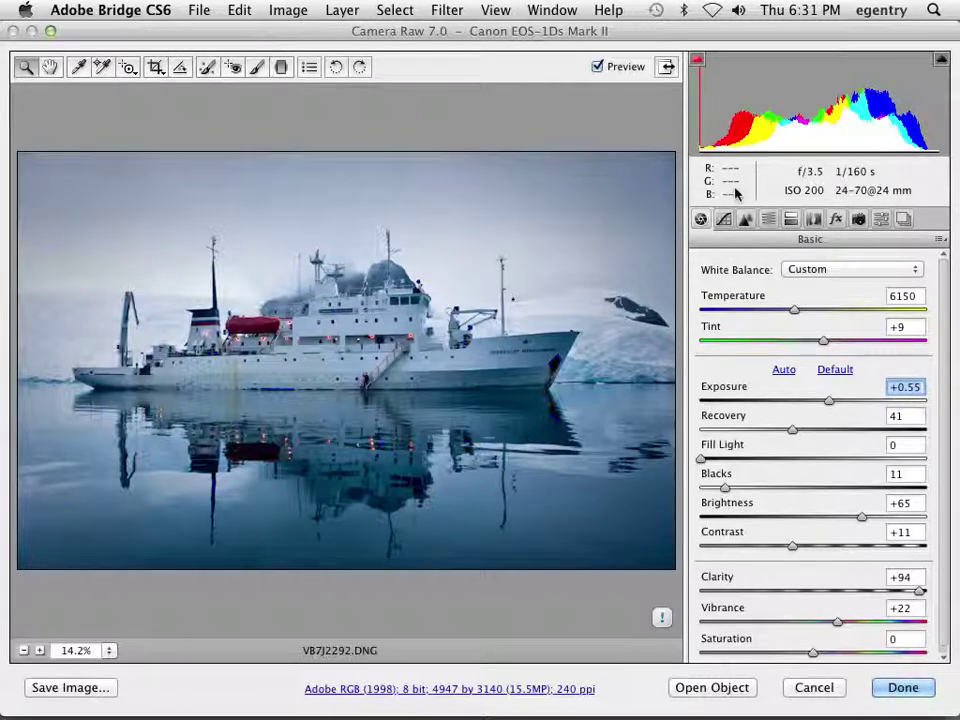
- Set the ship photo's Brightness to +50, Contrast to +25, Blacks to 5 and Recovery to 0
scroll(943, 332, "down", 1)
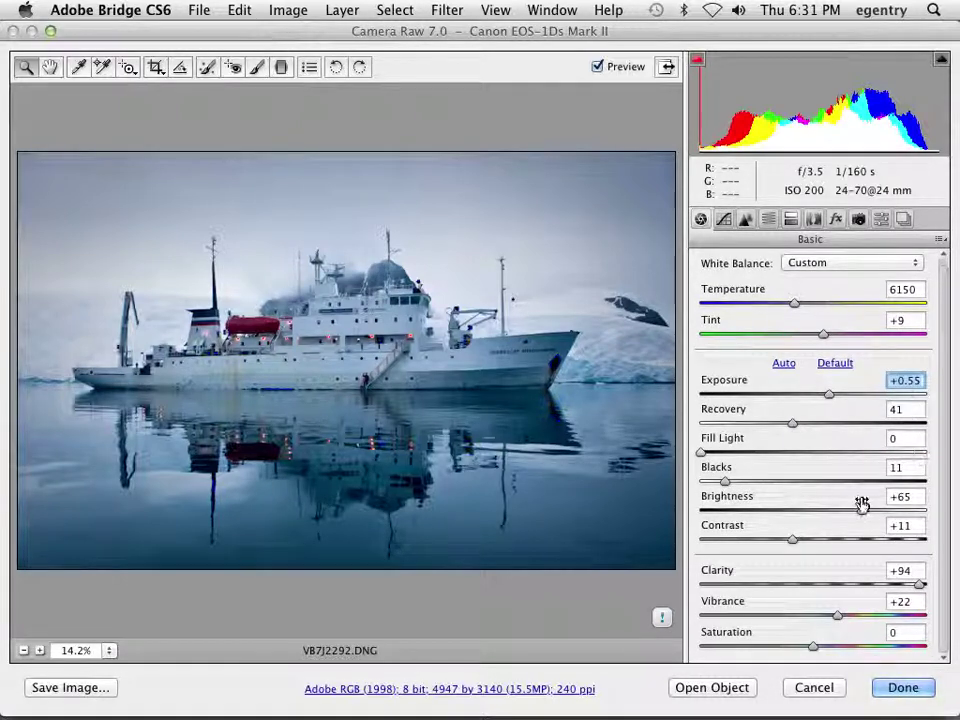
left_click_drag(863, 510, 851, 510)
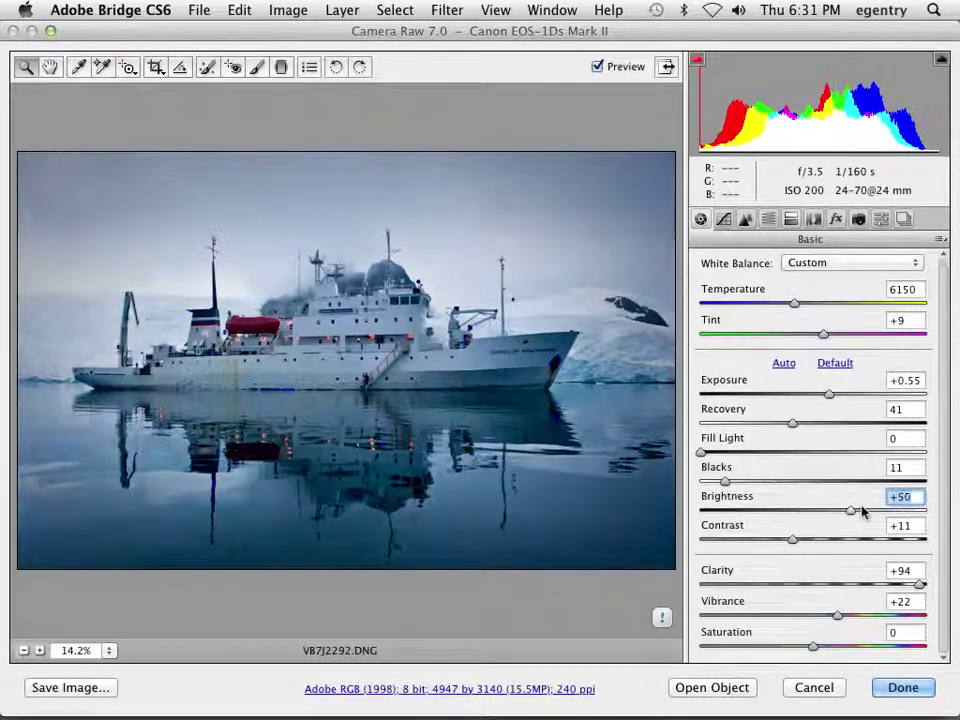
left_click_drag(797, 537, 813, 539)
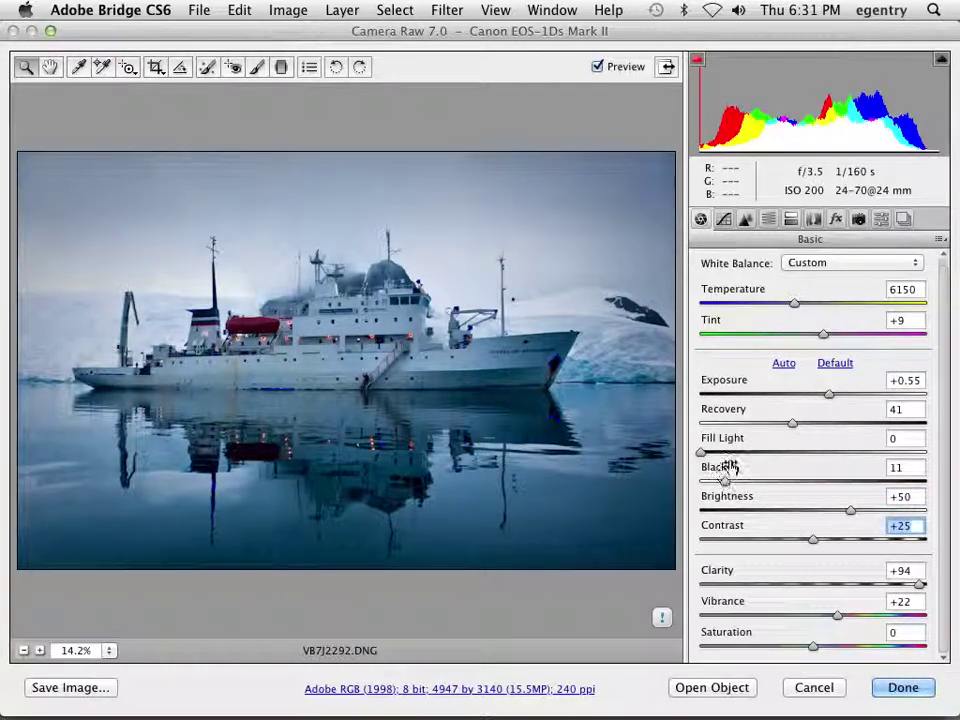
left_click_drag(724, 487, 711, 483)
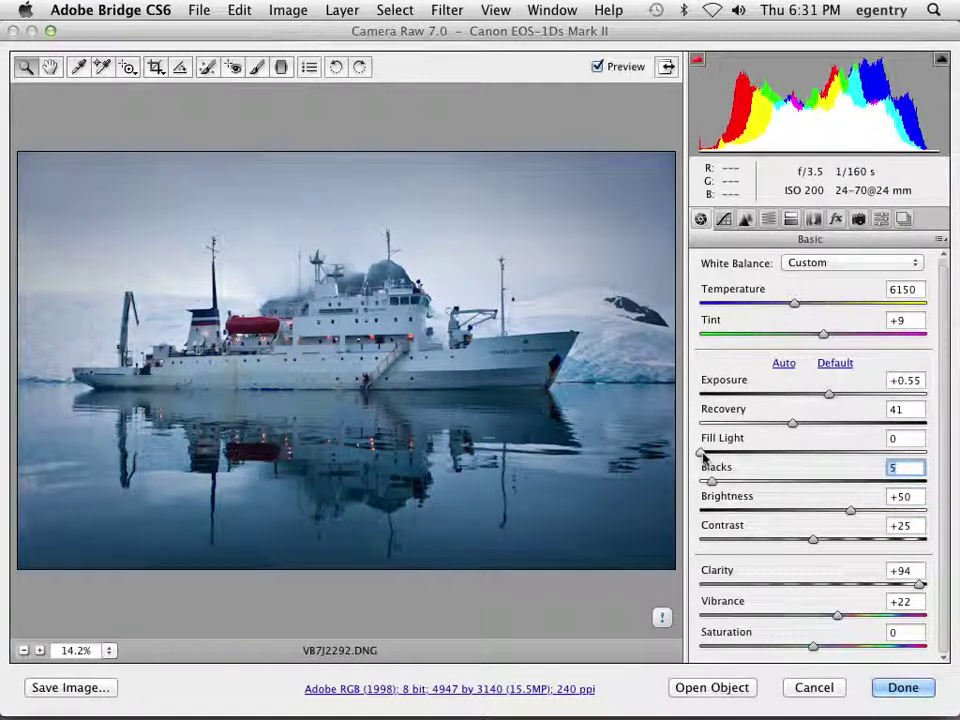
left_click(703, 455)
double_click(793, 422)
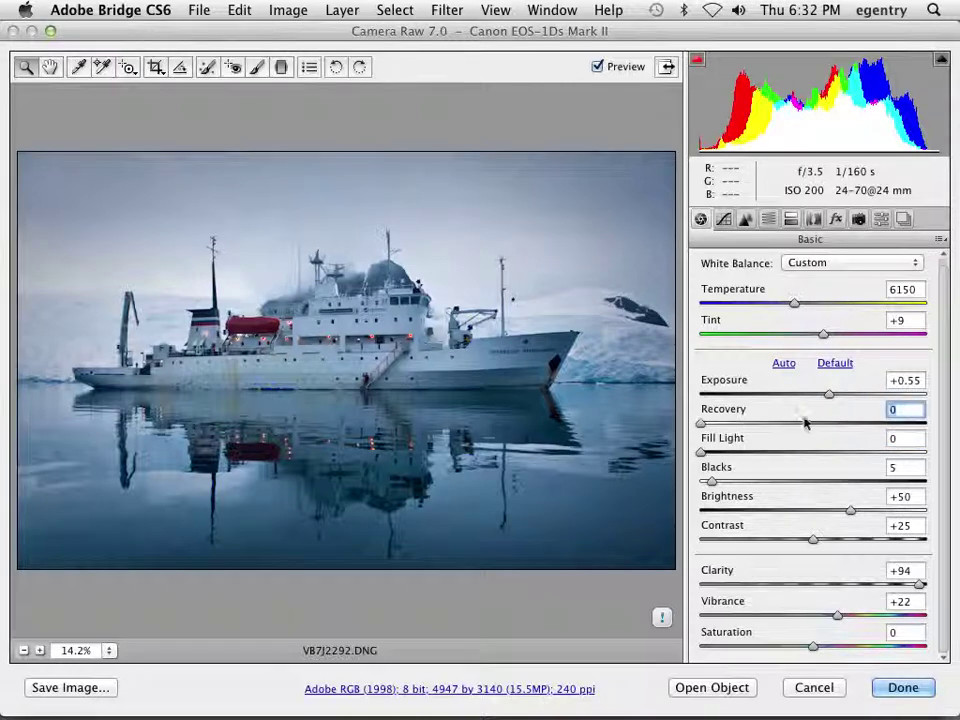
- Reset the ship photo's Exposure, Clarity and Vibrance to 0
left_click(831, 396)
double_click(832, 396)
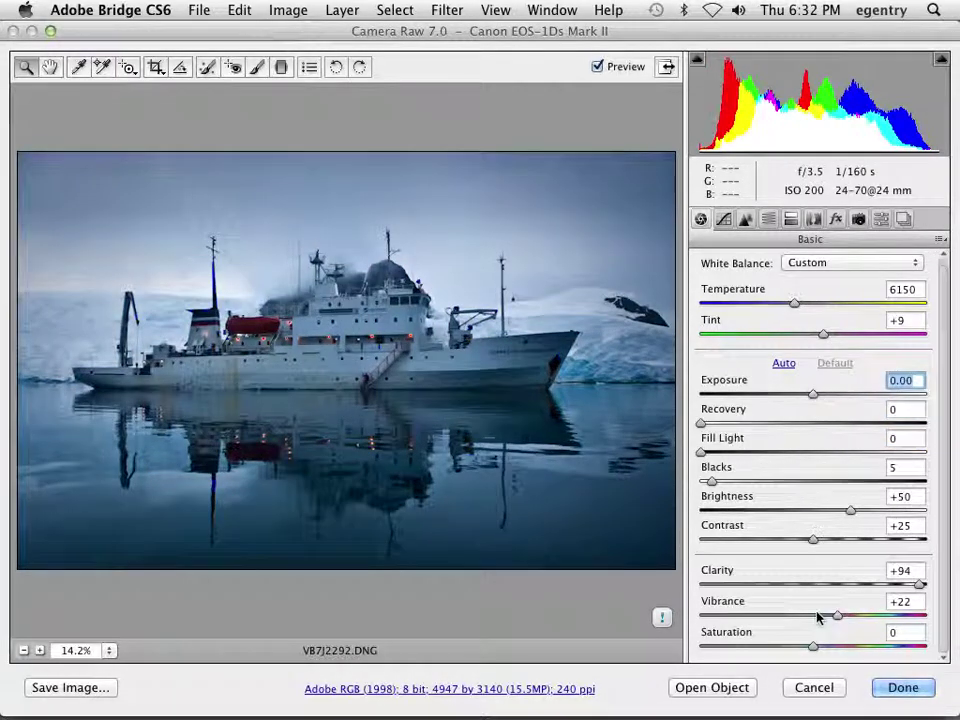
left_click(815, 541)
left_click(851, 512)
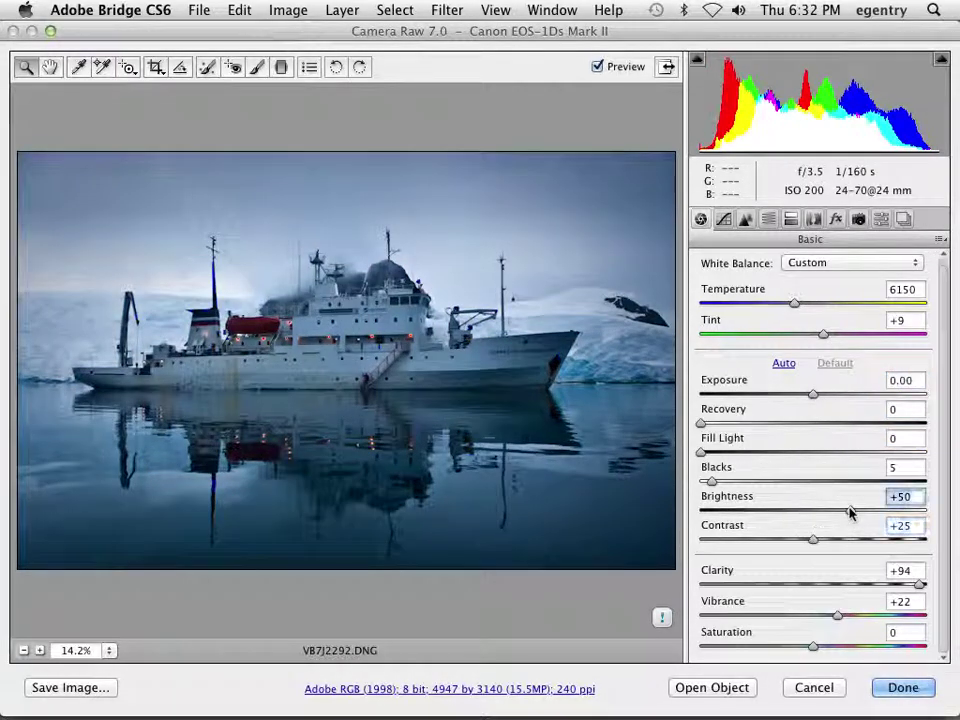
left_click(918, 586)
double_click(918, 586)
left_click(840, 617)
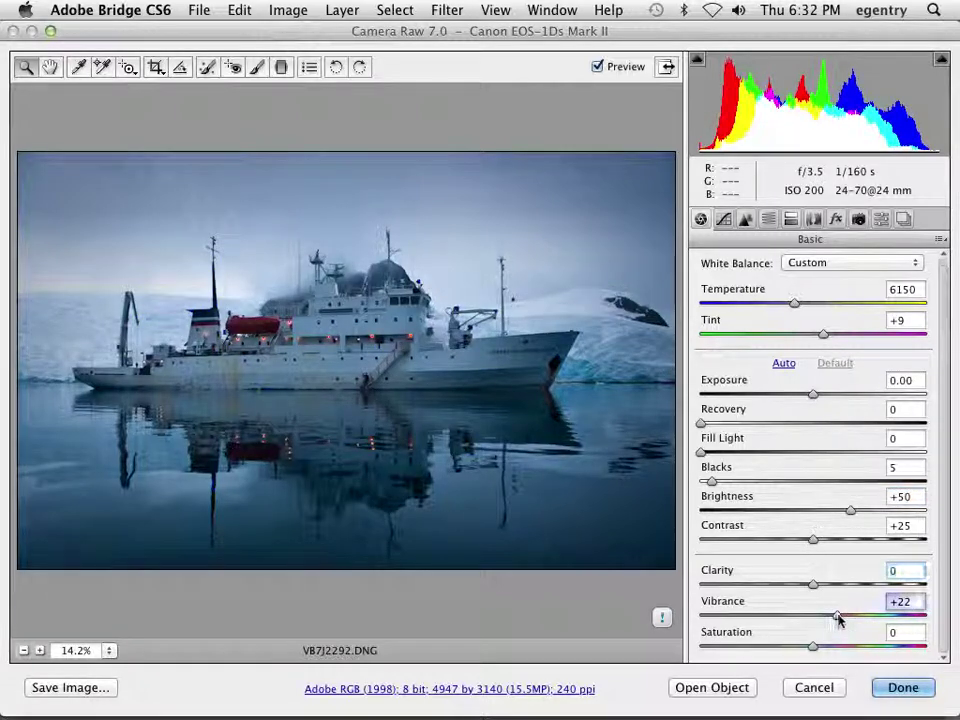
double_click(838, 617)
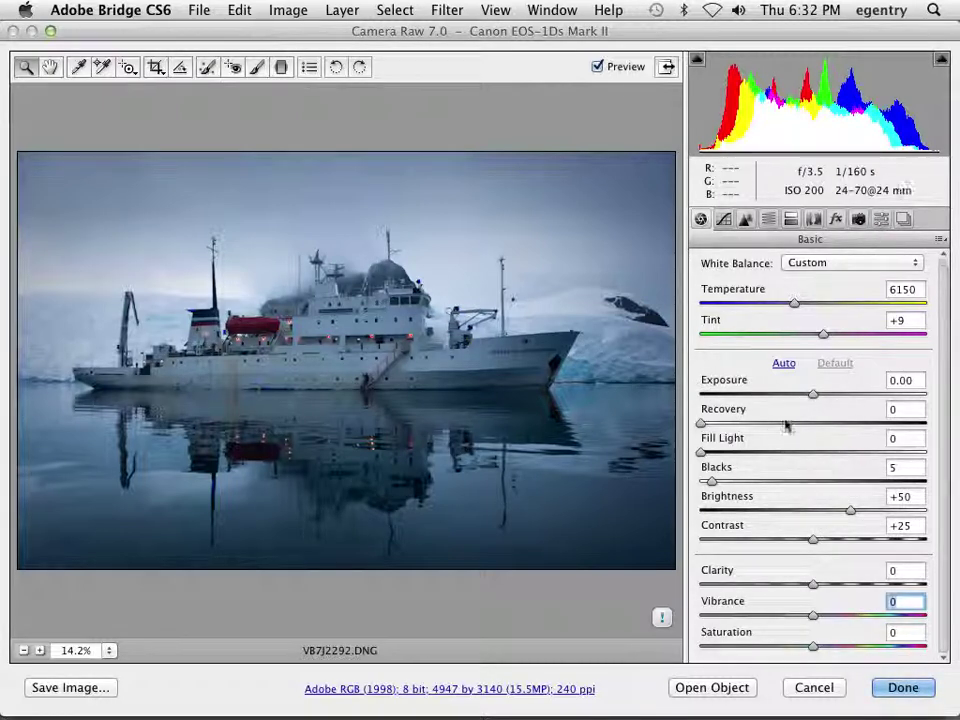
- Set the ship photo's Exposure to +0.75 and Brightness to +51
left_click_drag(816, 400, 836, 395)
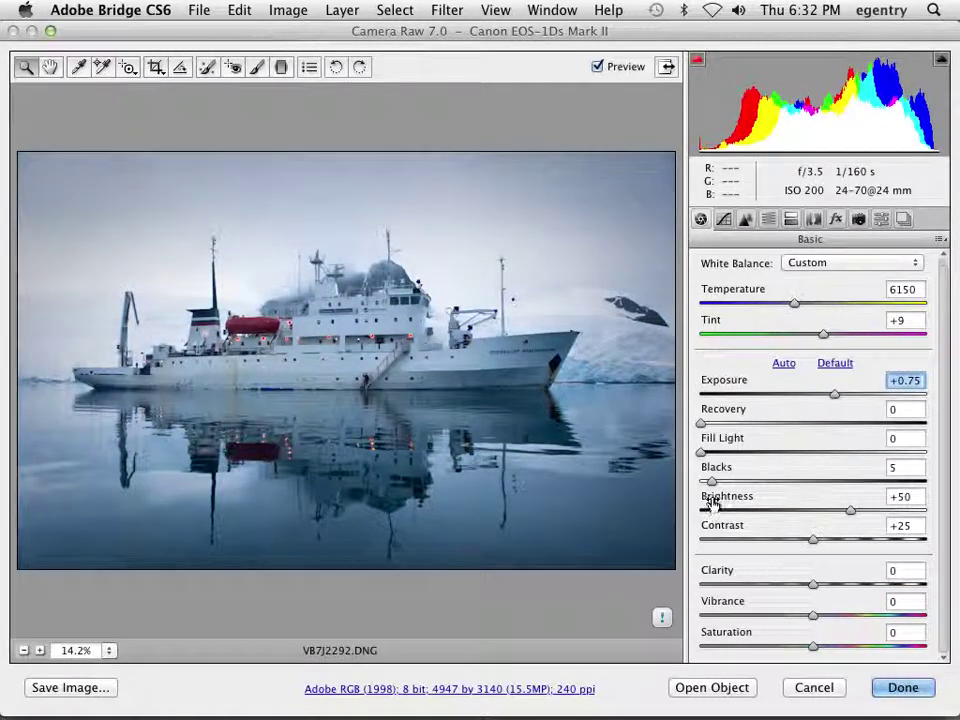
scroll(715, 502, "up", 1)
scroll(712, 500, "down", 1)
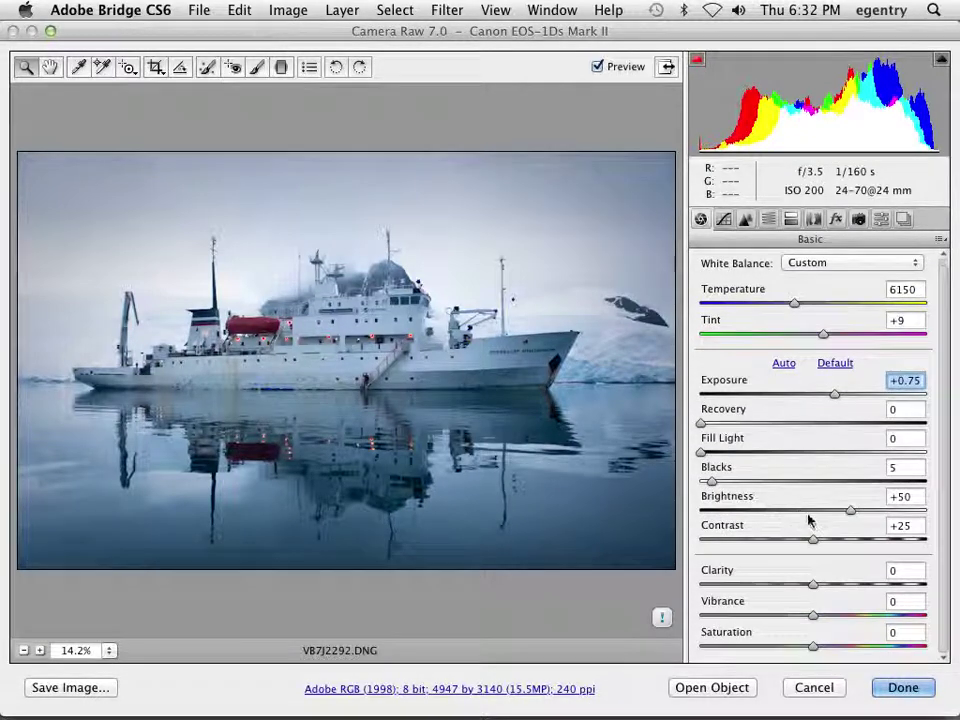
left_click(852, 513)
left_click_drag(852, 513, 852, 513)
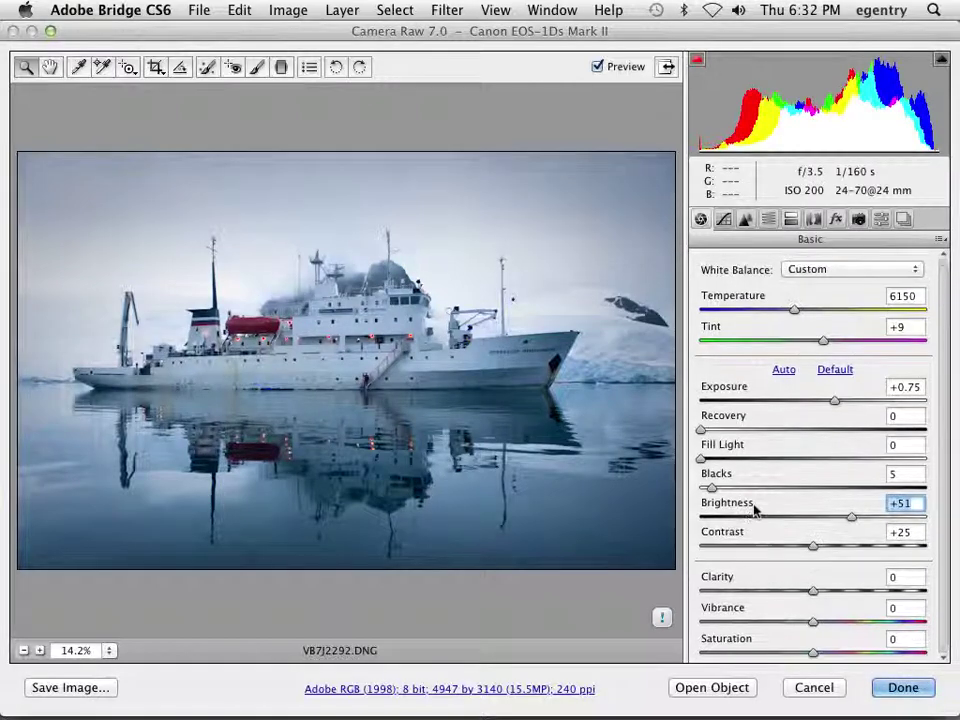
- Apply the Linear preset to the point tone curve, then set its black endpoint to Output 1 and keep the white endpoint at 255
left_click(724, 219)
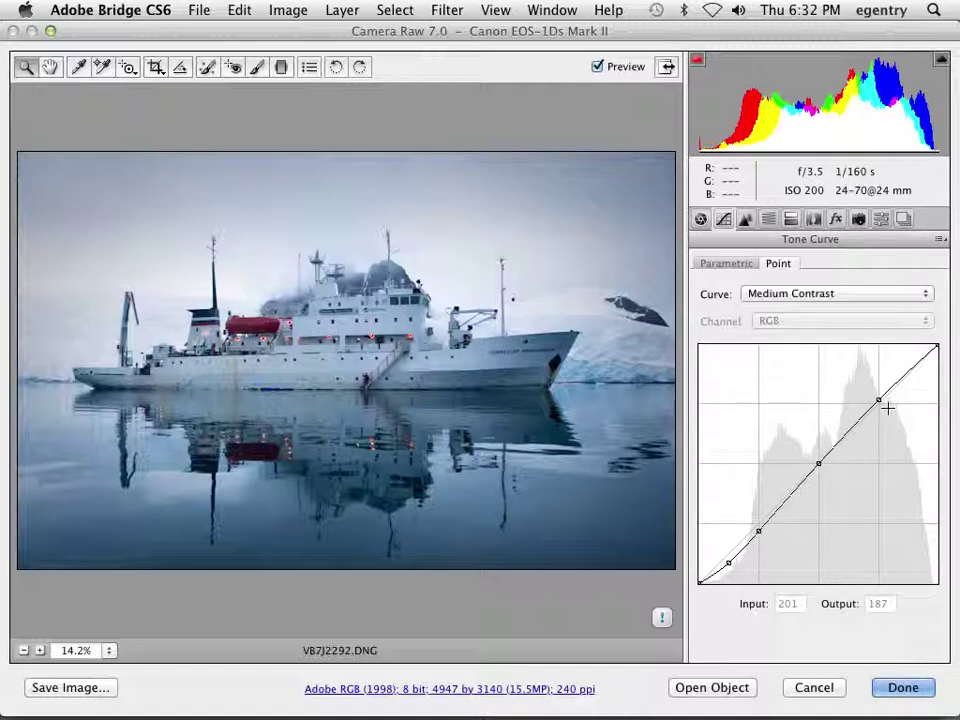
left_click(790, 293)
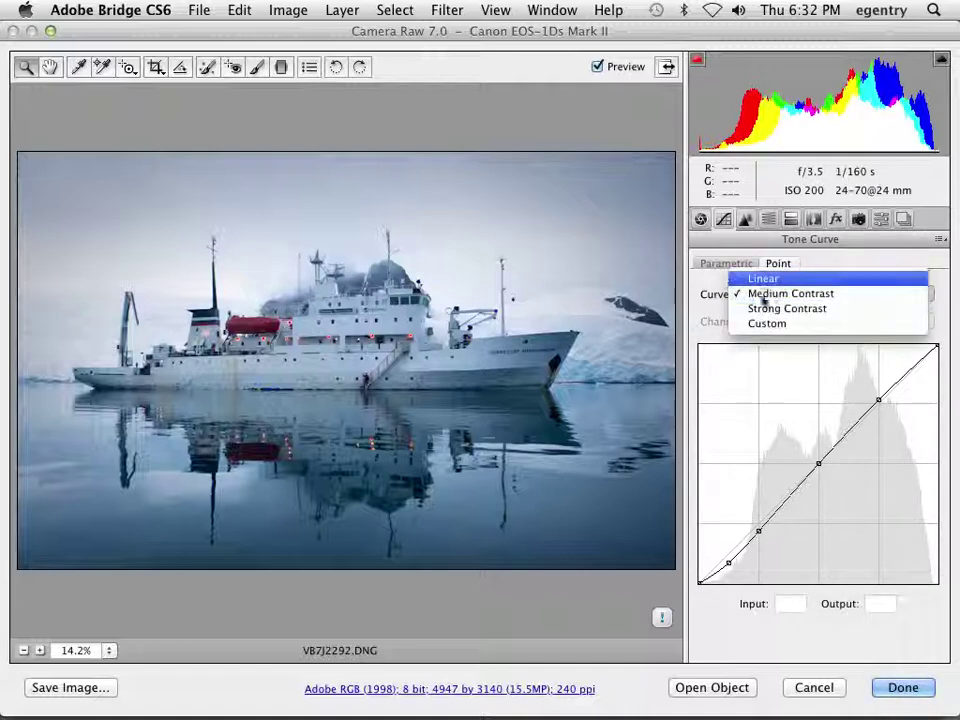
left_click(763, 279)
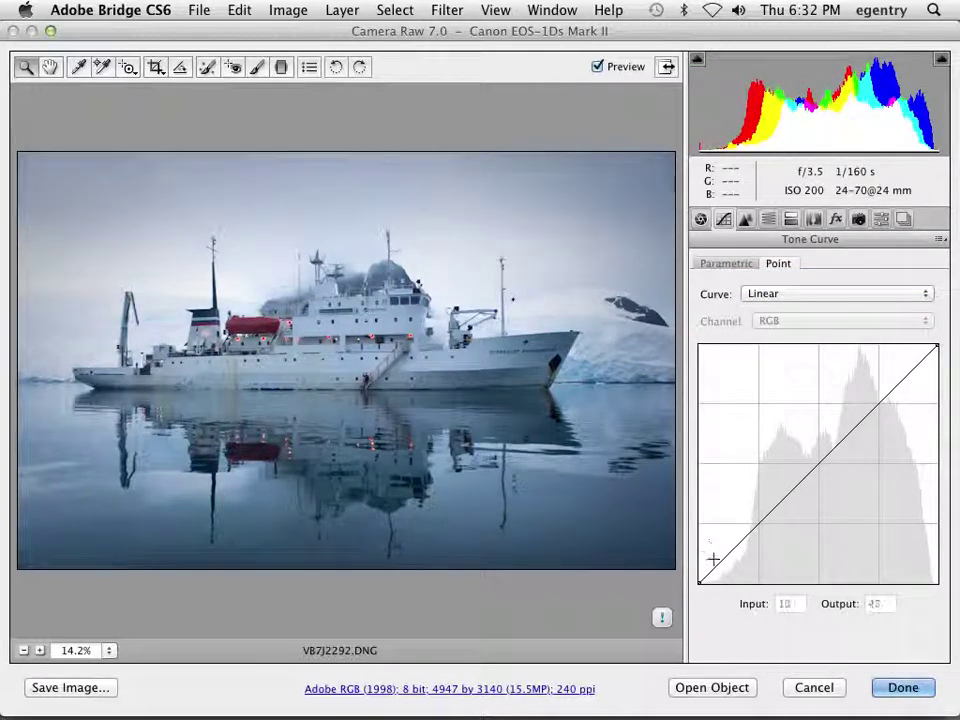
left_click_drag(701, 584, 700, 589)
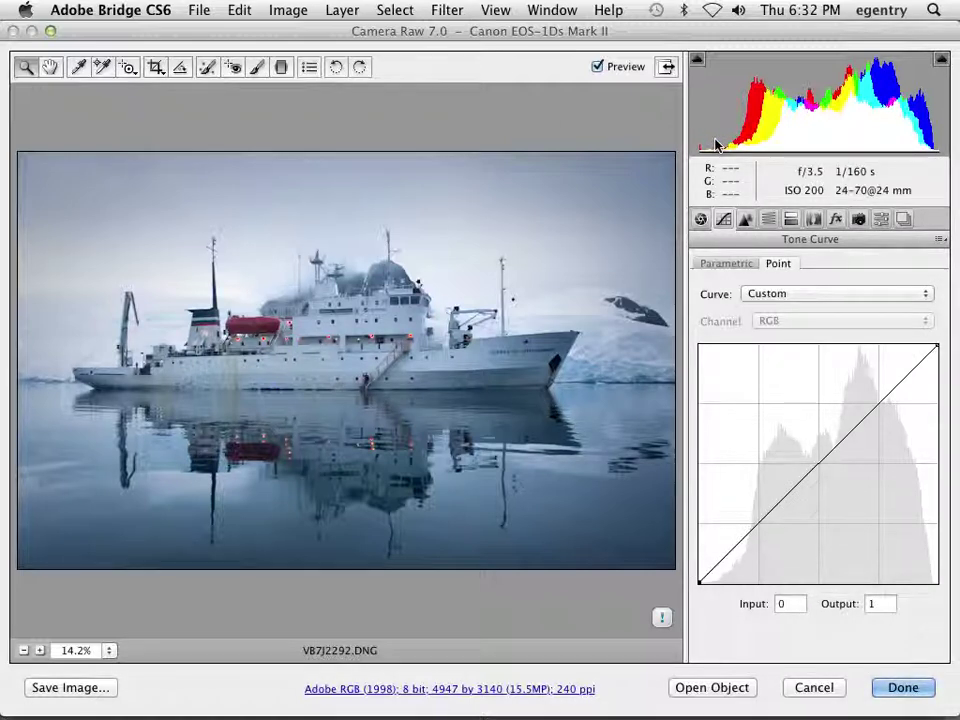
left_click_drag(935, 345, 937, 345)
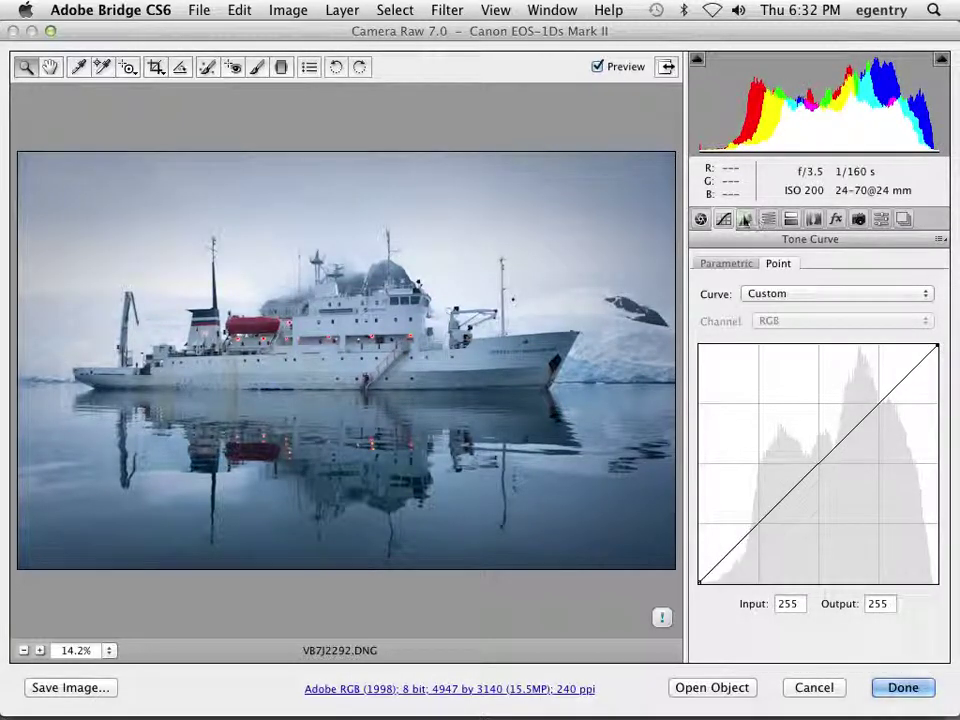
- Set the ship photo's sharpening Detail to 29 while viewing the hull close up
left_click(745, 219)
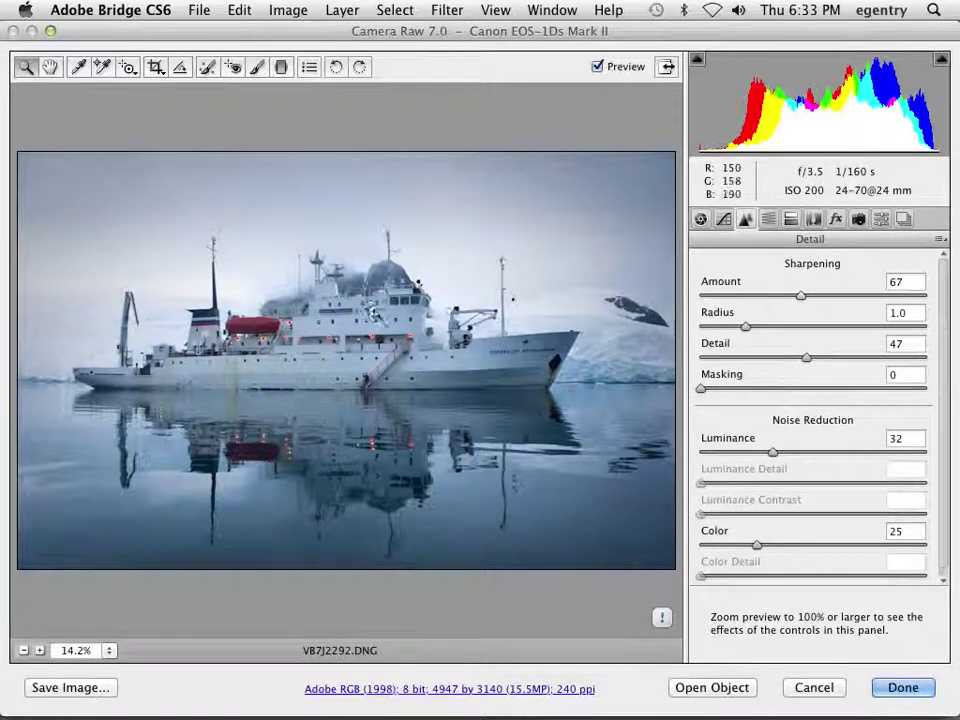
left_click(371, 321)
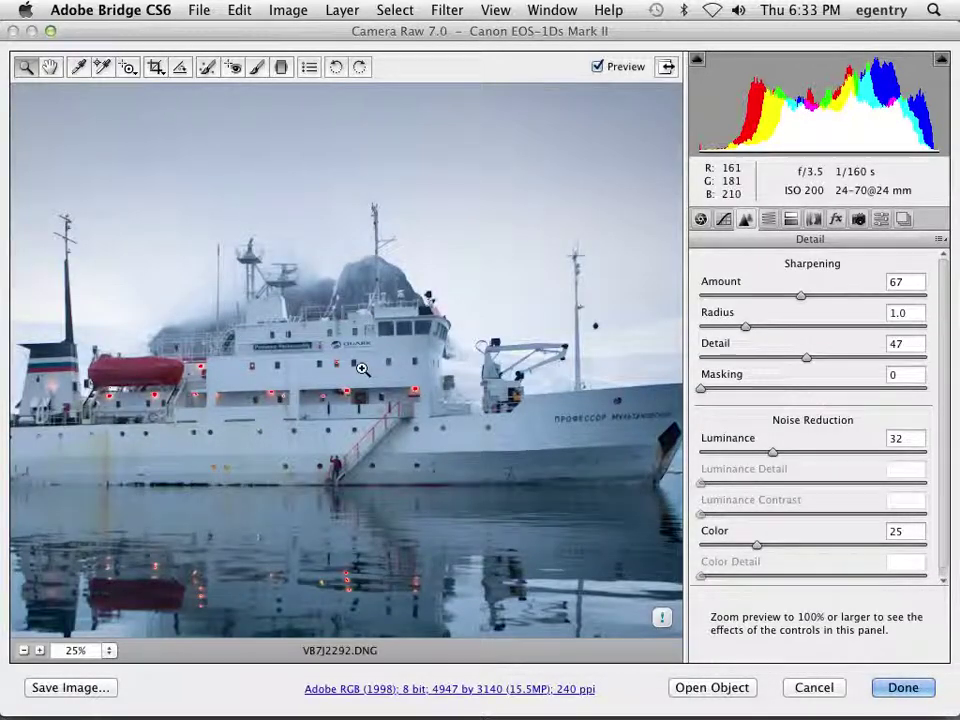
left_click_drag(317, 364, 615, 349)
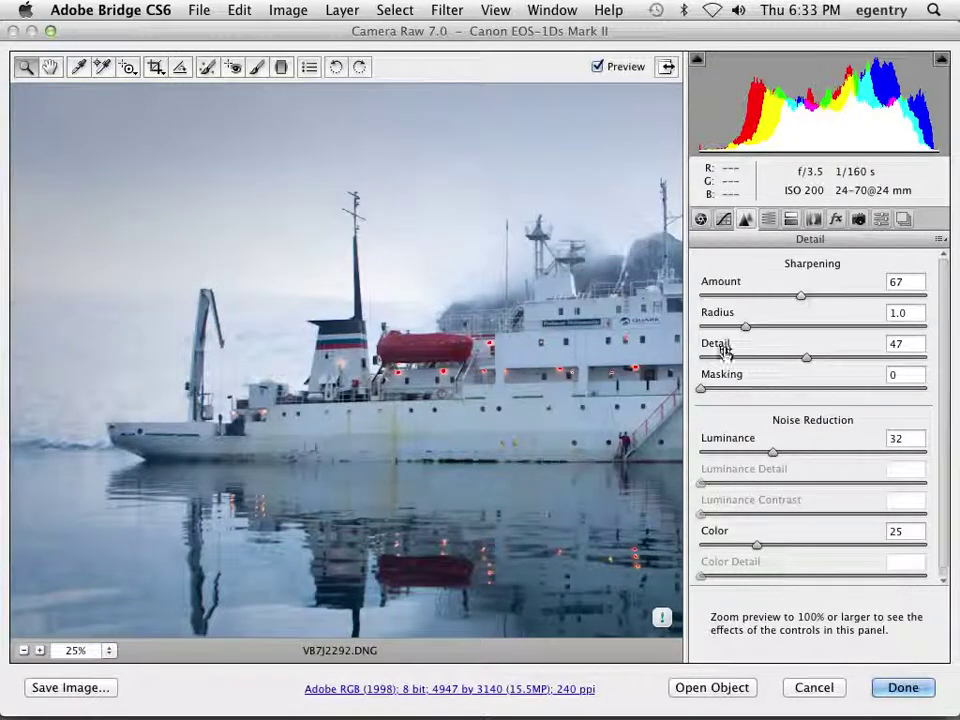
left_click_drag(806, 358, 769, 365)
- Check the hue adjustments, then update the ship photo to the current Camera Raw process version
left_click(768, 219)
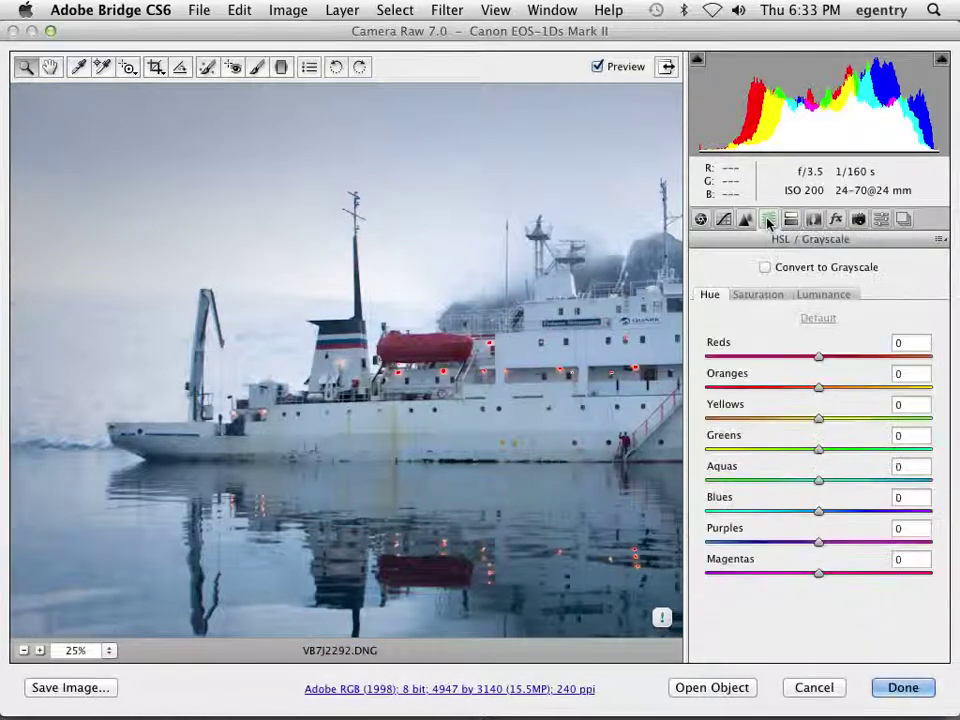
left_click(701, 219)
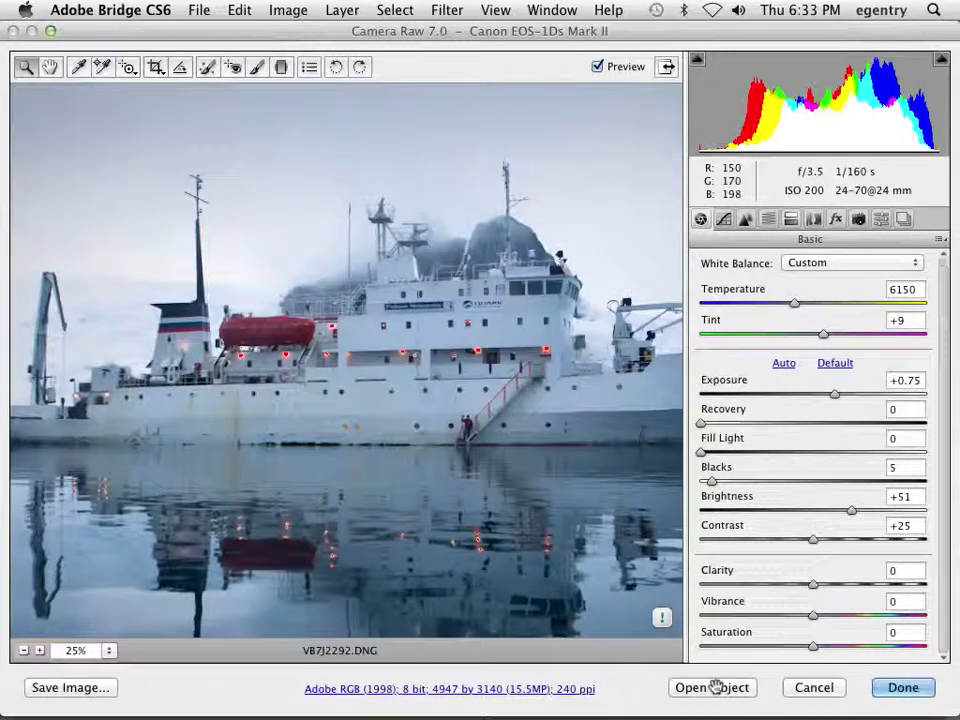
left_click(662, 618)
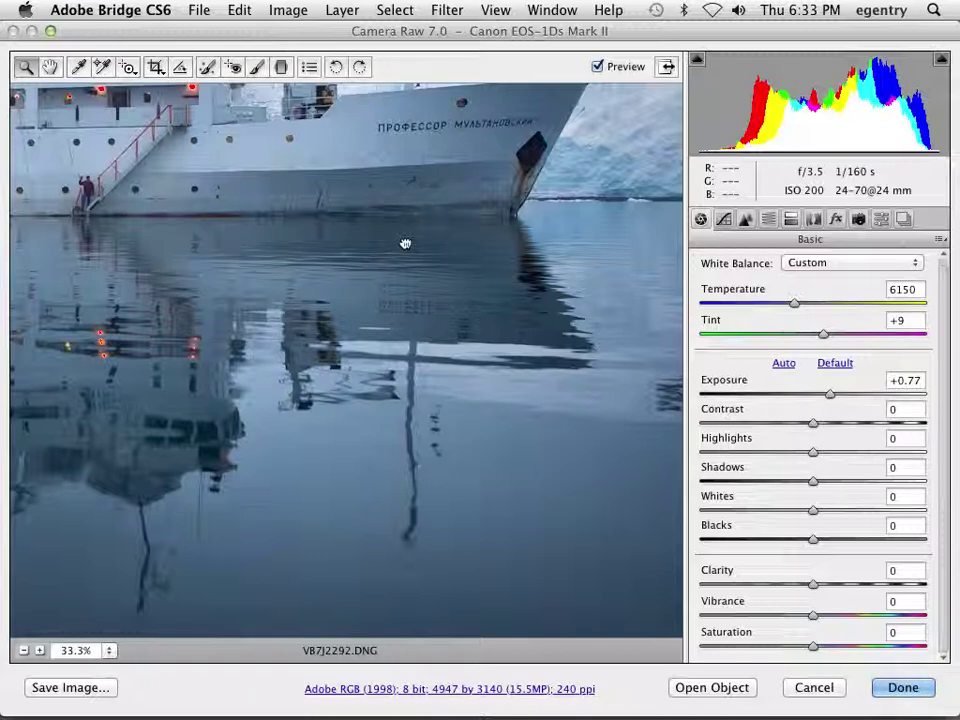
- Examine the converted photo's fine detail along with its point tone curve, sharpening, noise reduction and split toning settings
left_click_drag(343, 165, 443, 310)
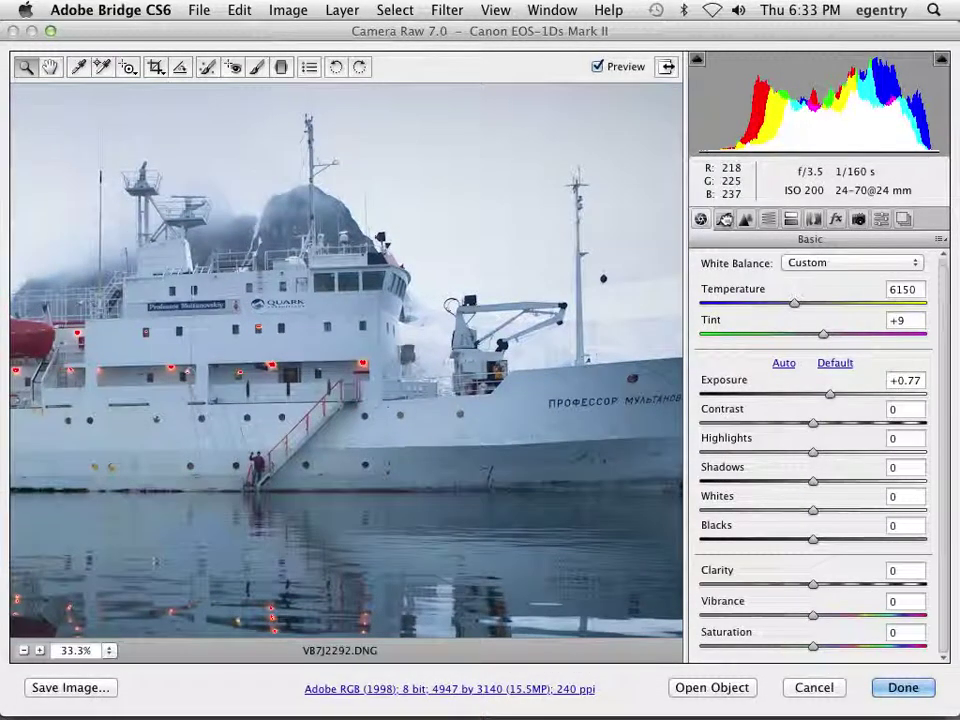
left_click(724, 219)
left_click(724, 219)
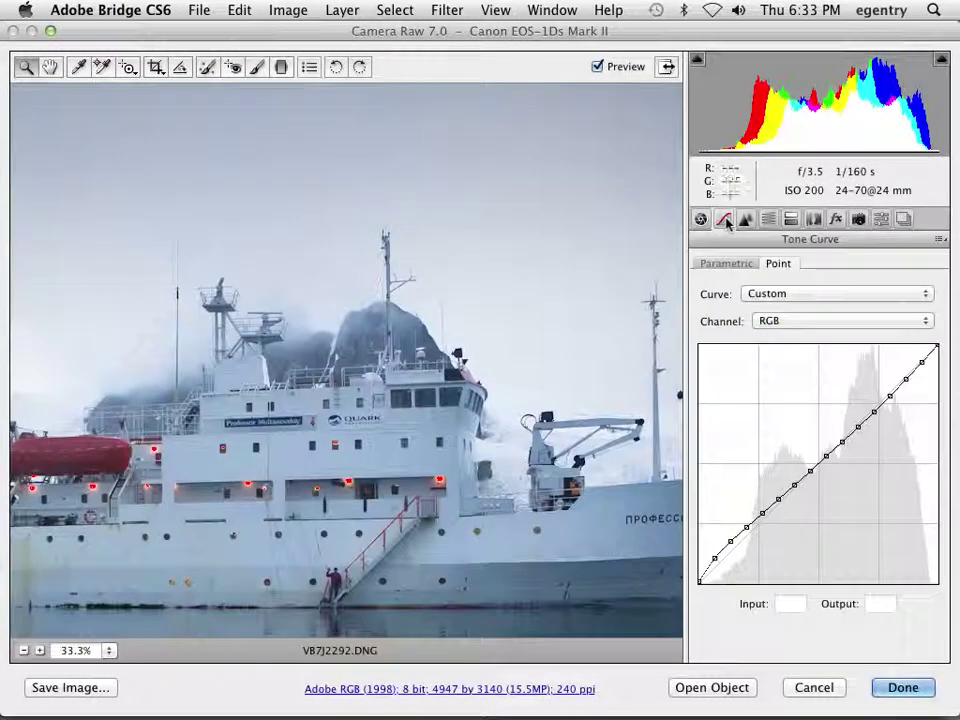
left_click(578, 491)
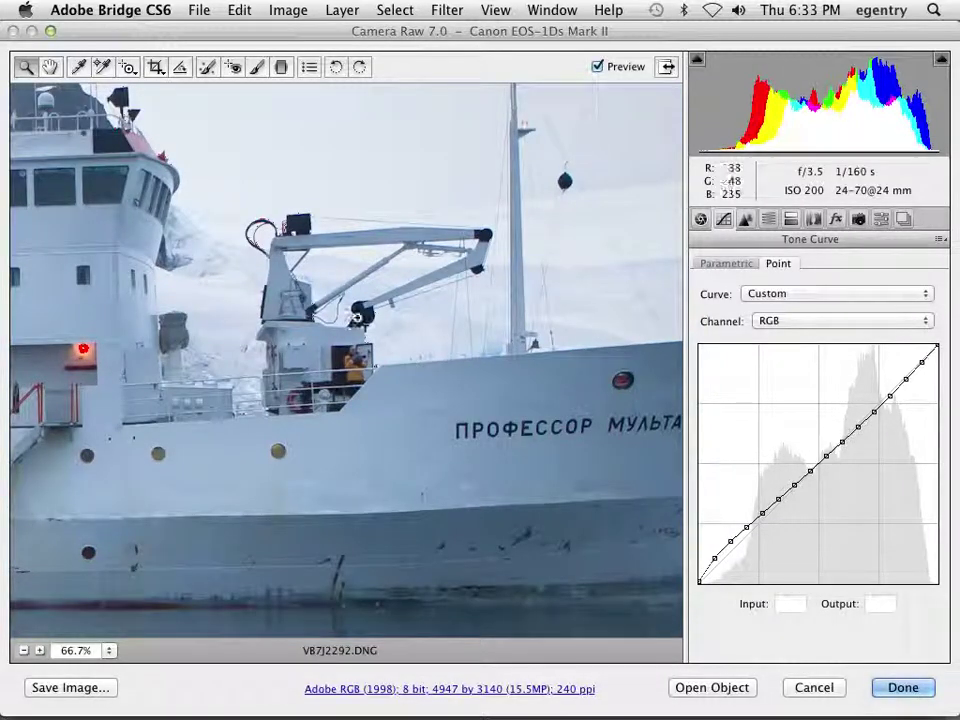
left_click(745, 221)
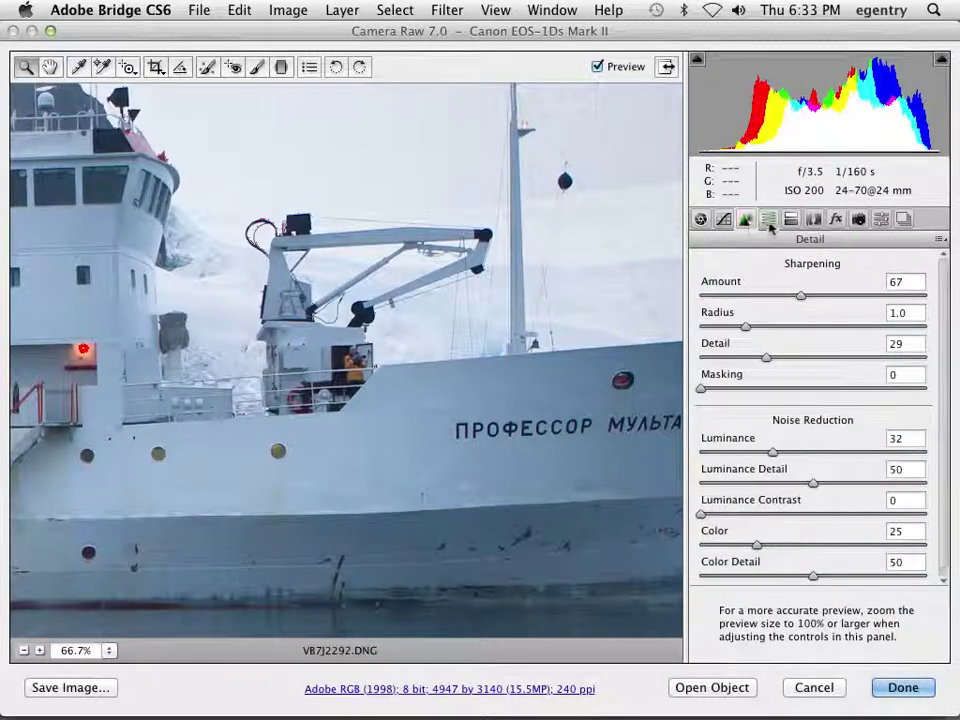
left_click(812, 221)
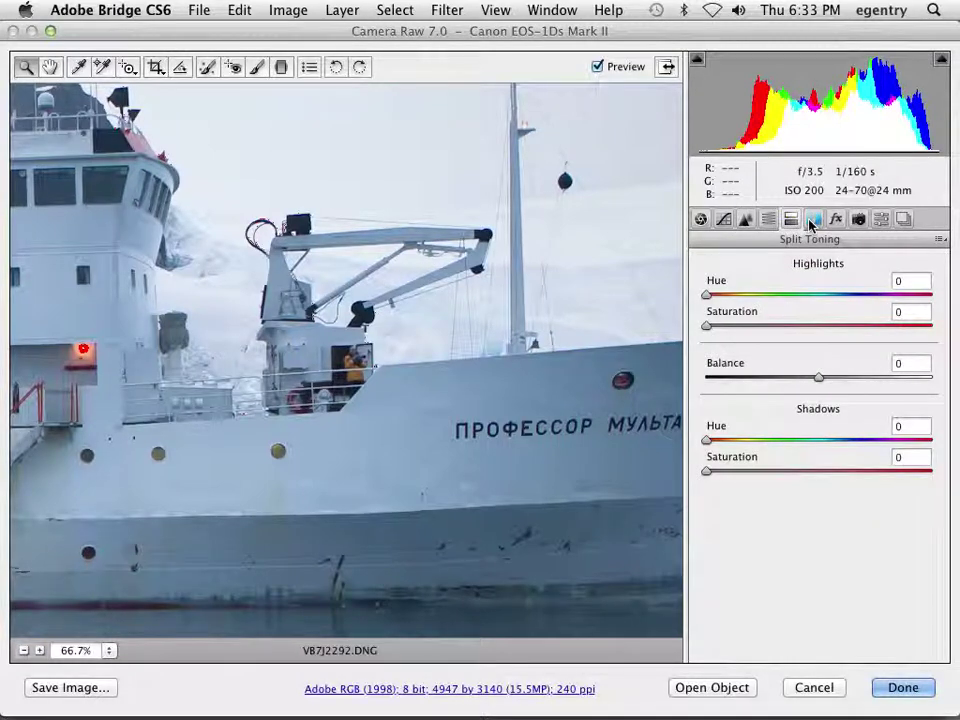
left_click(347, 267, "alt")
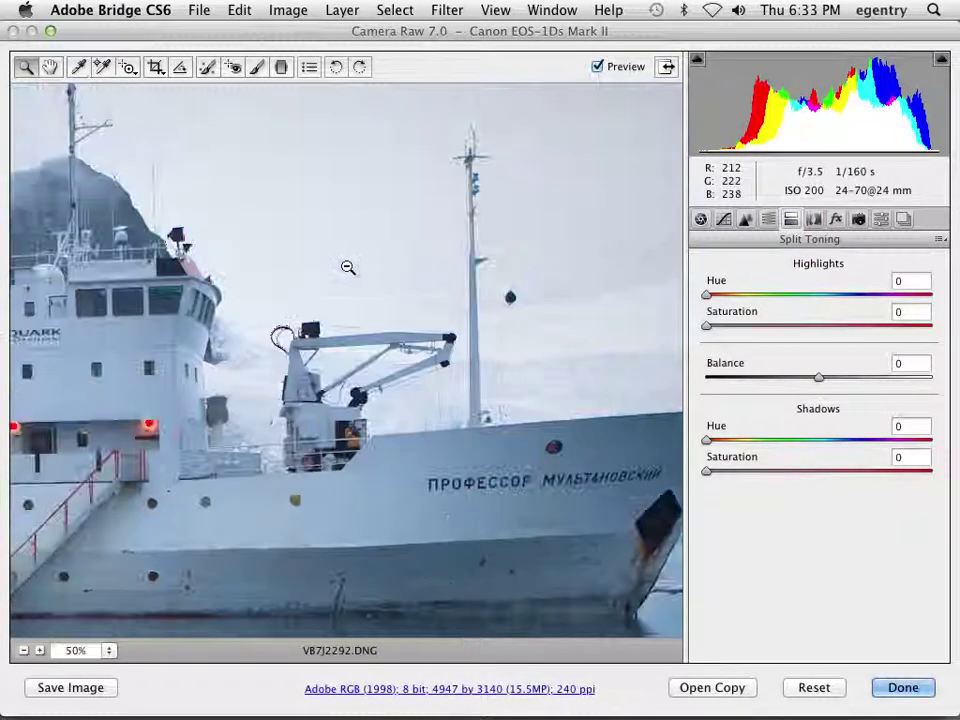
left_click(346, 267, "alt")
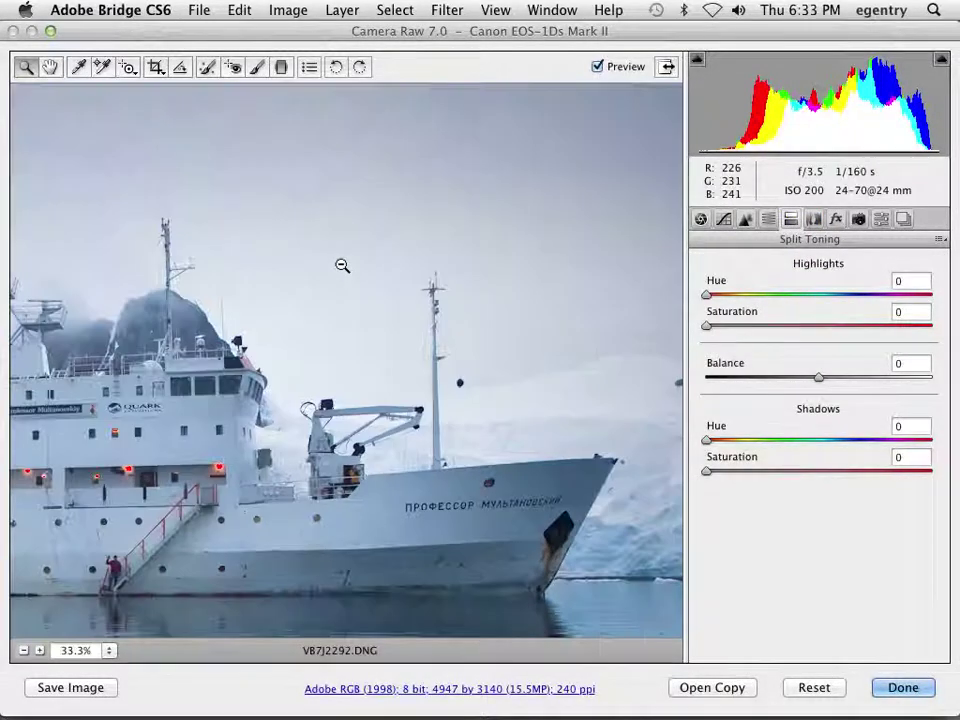
left_click(343, 266, "alt")
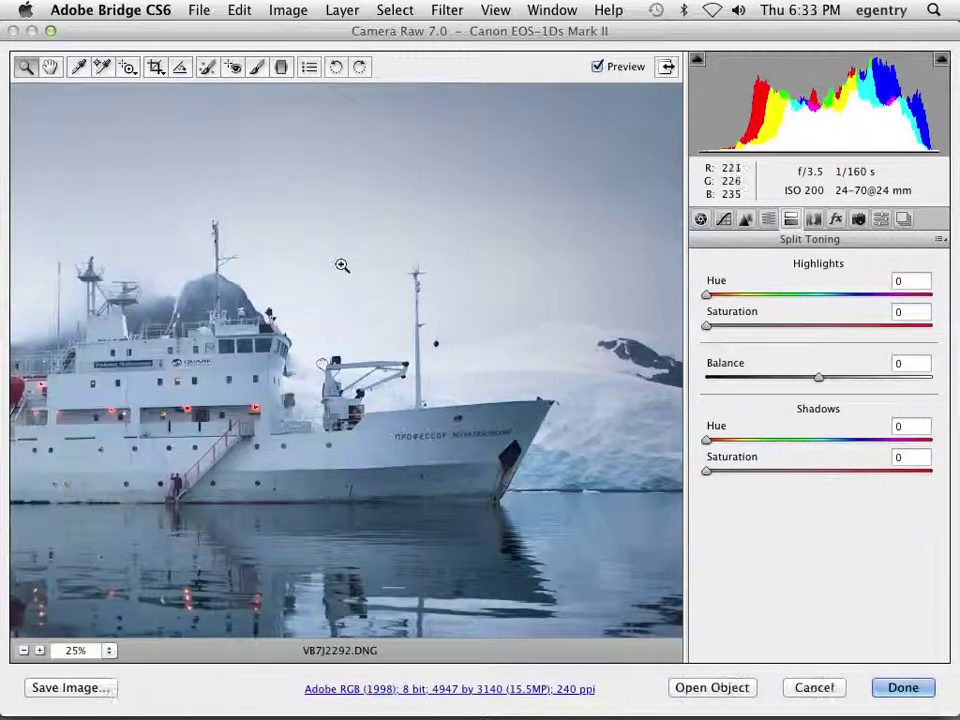
left_click(431, 218, "alt")
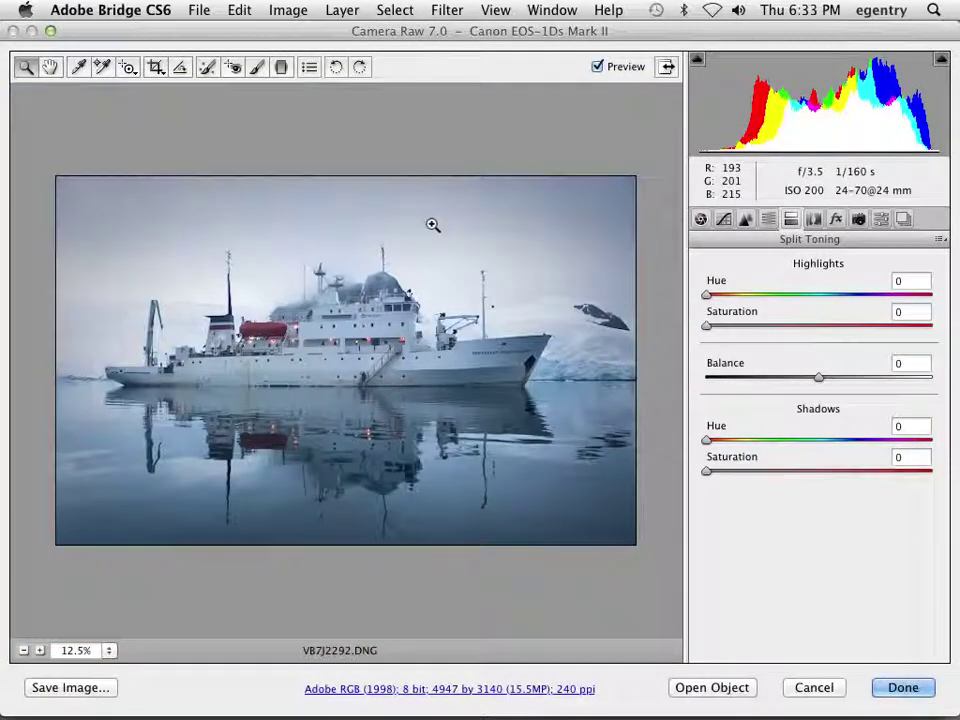
- Set the ship photo's Exposure to +0.85, Contrast to +4 and Shadows to +3
left_click(700, 219)
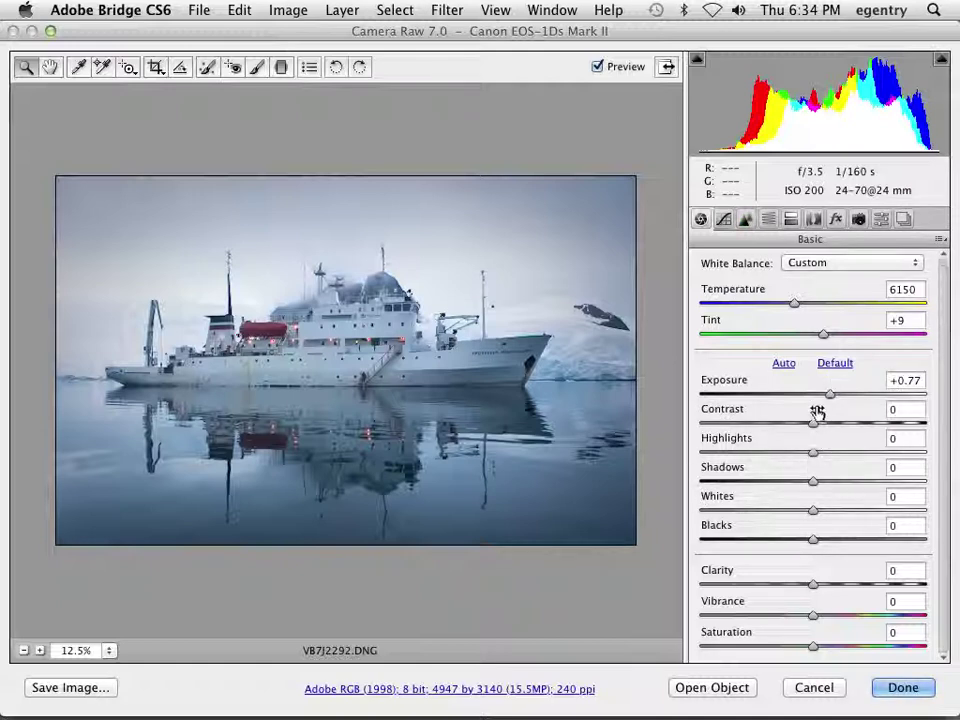
left_click_drag(829, 396, 818, 424)
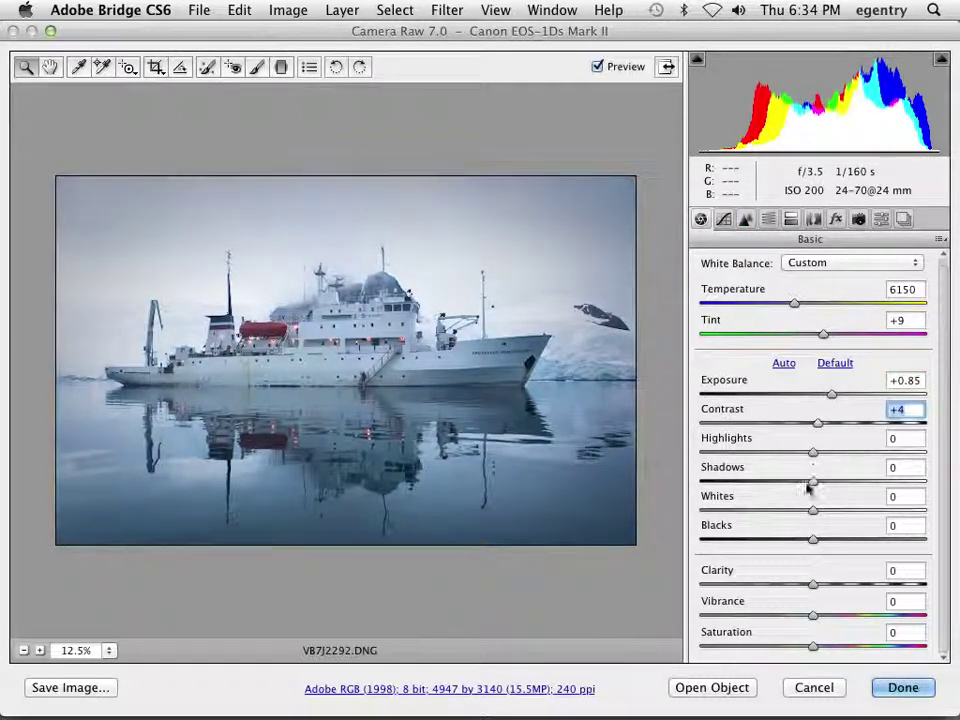
key("Down")
key("Down")
left_click_drag(814, 483, 818, 483)
key("Up")
key("Up")
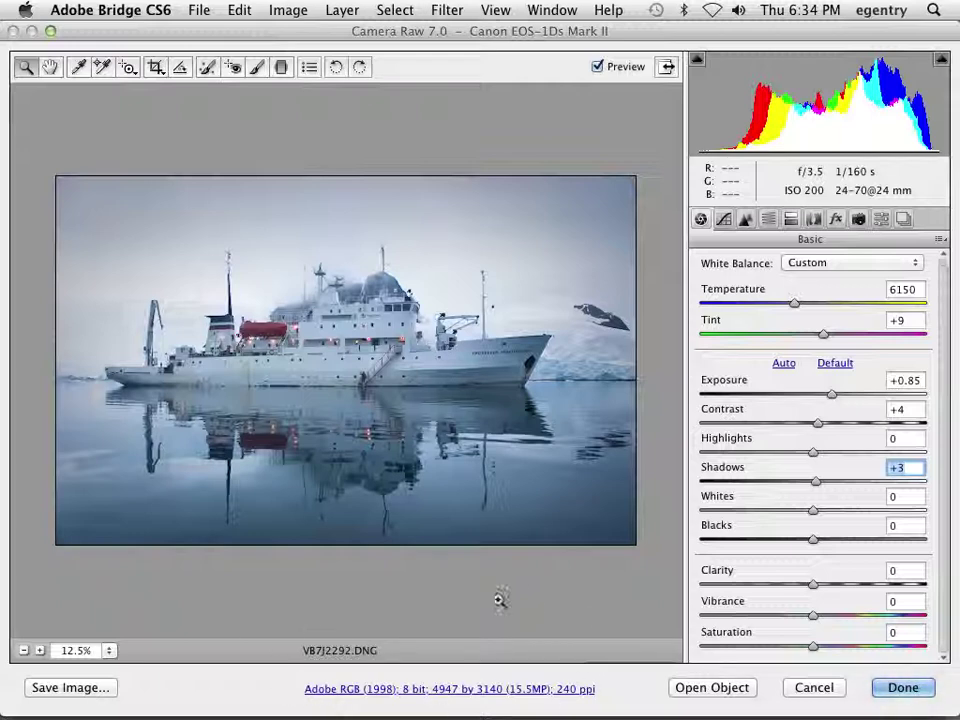
- Set the workflow options' color space to ProPhoto RGB and the depth to 16 Bits/Channel
left_click(500, 700)
left_click_drag(434, 179, 592, 111)
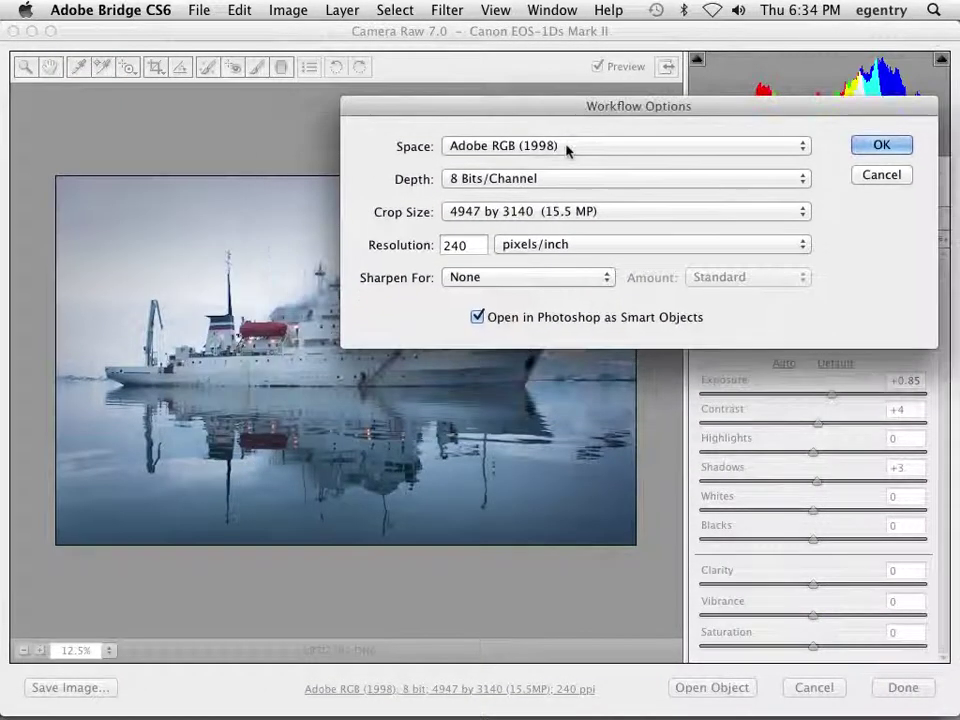
left_click(566, 148)
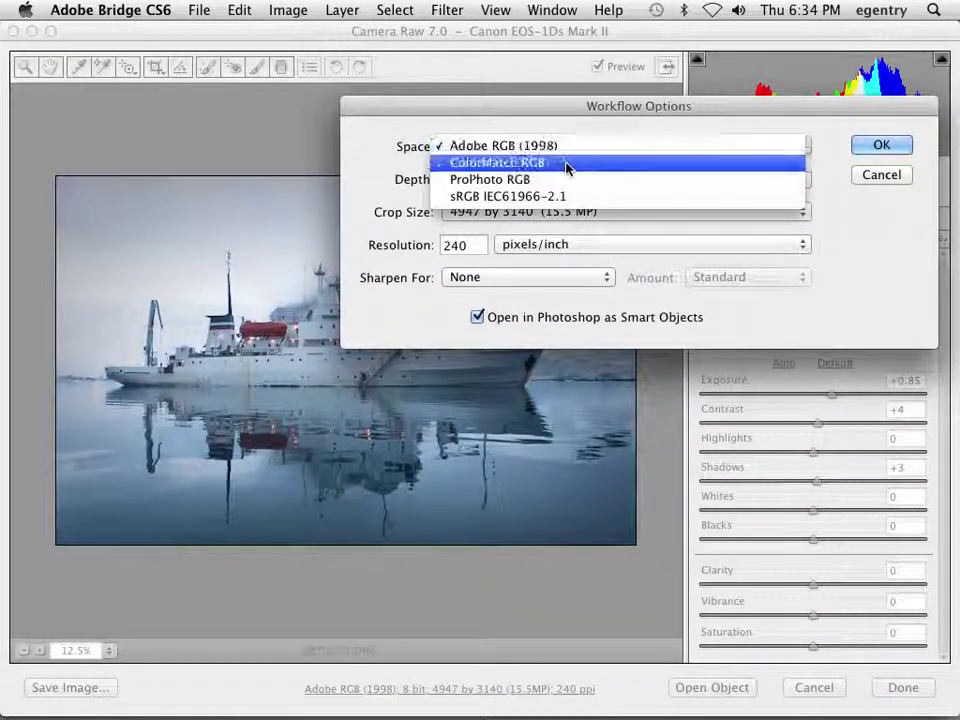
left_click(568, 179)
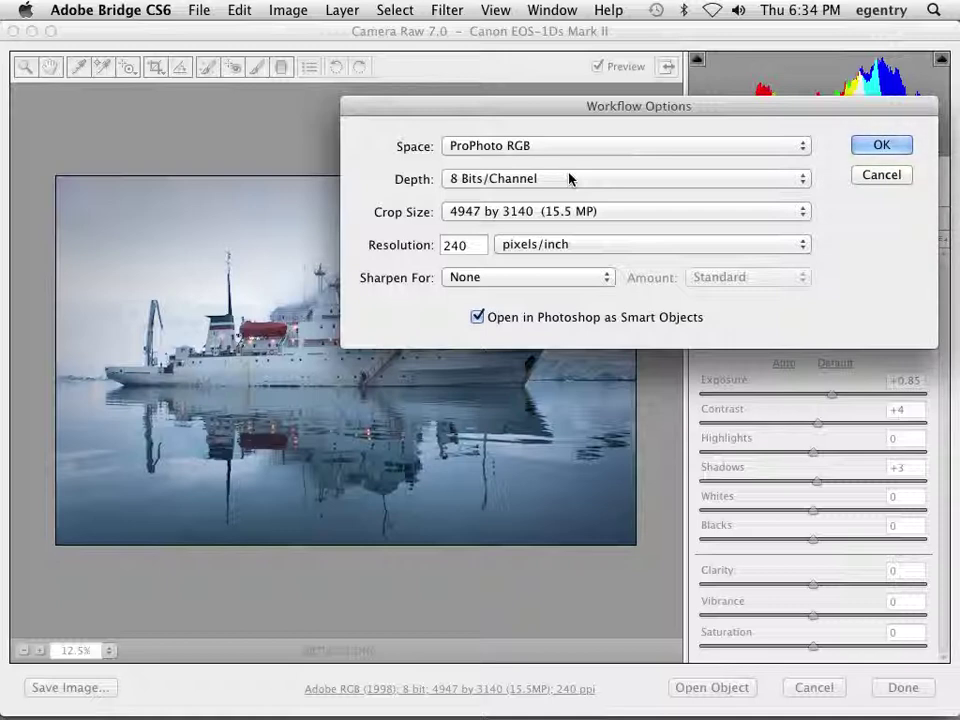
left_click_drag(565, 106, 573, 91)
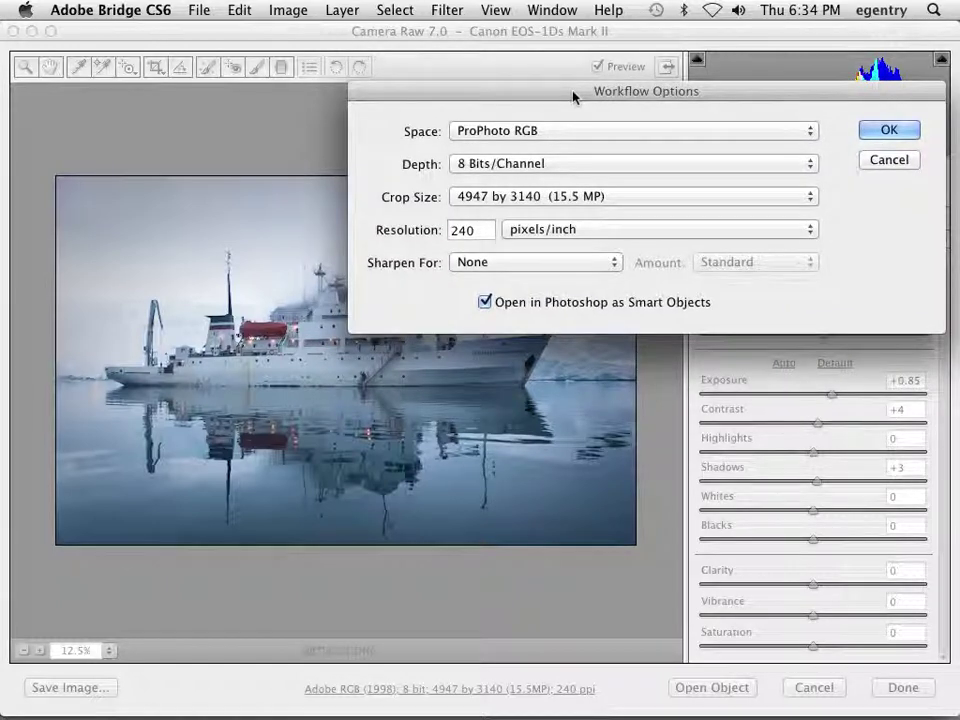
left_click(548, 131)
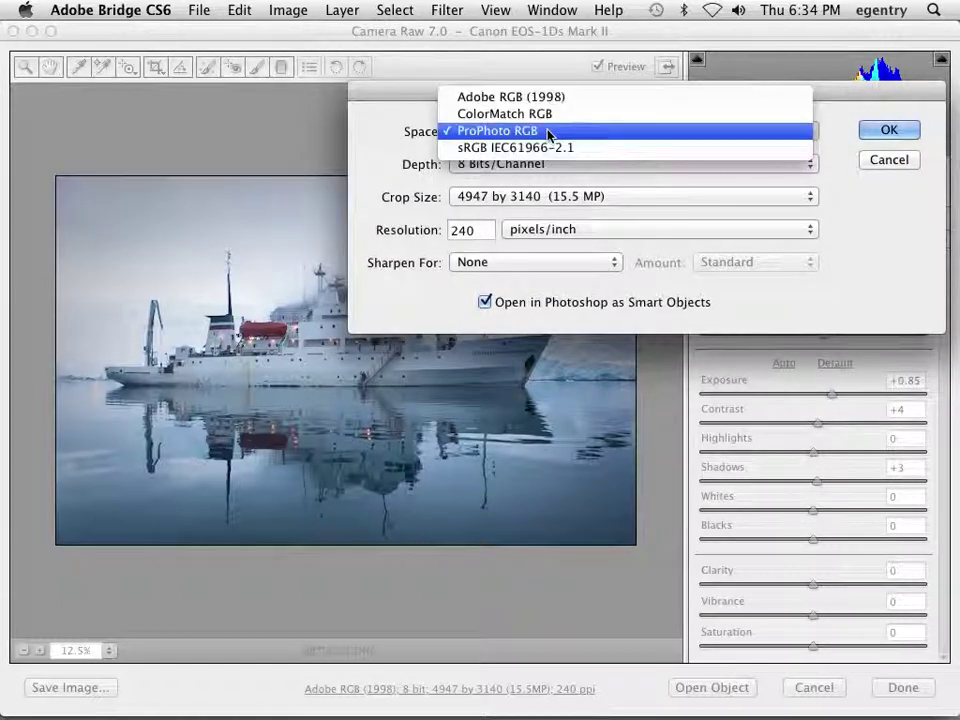
left_click(498, 97)
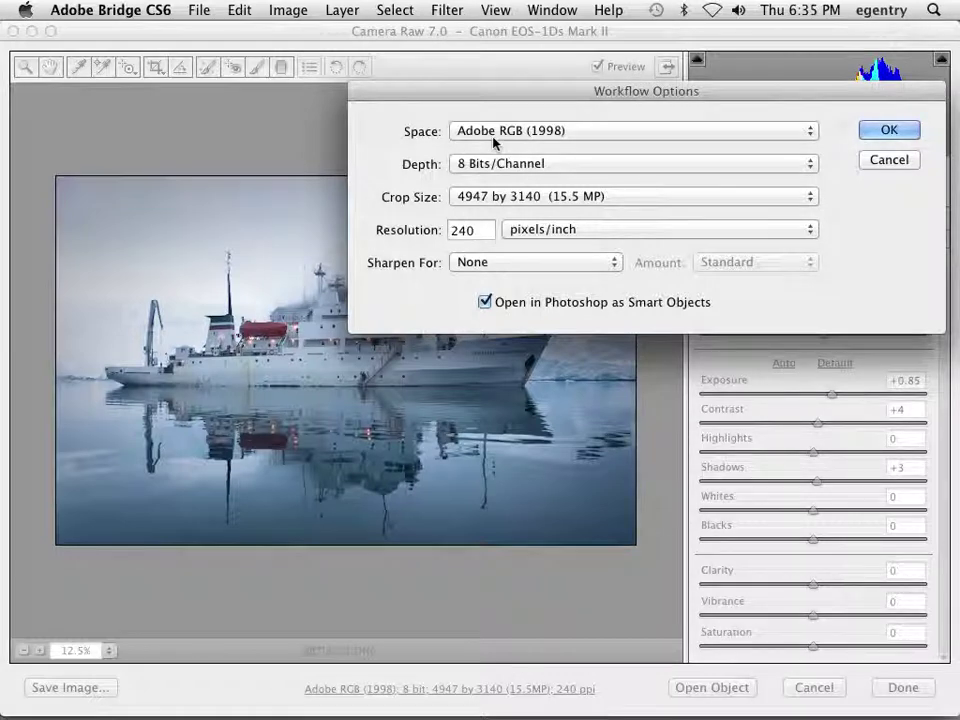
left_click(493, 138)
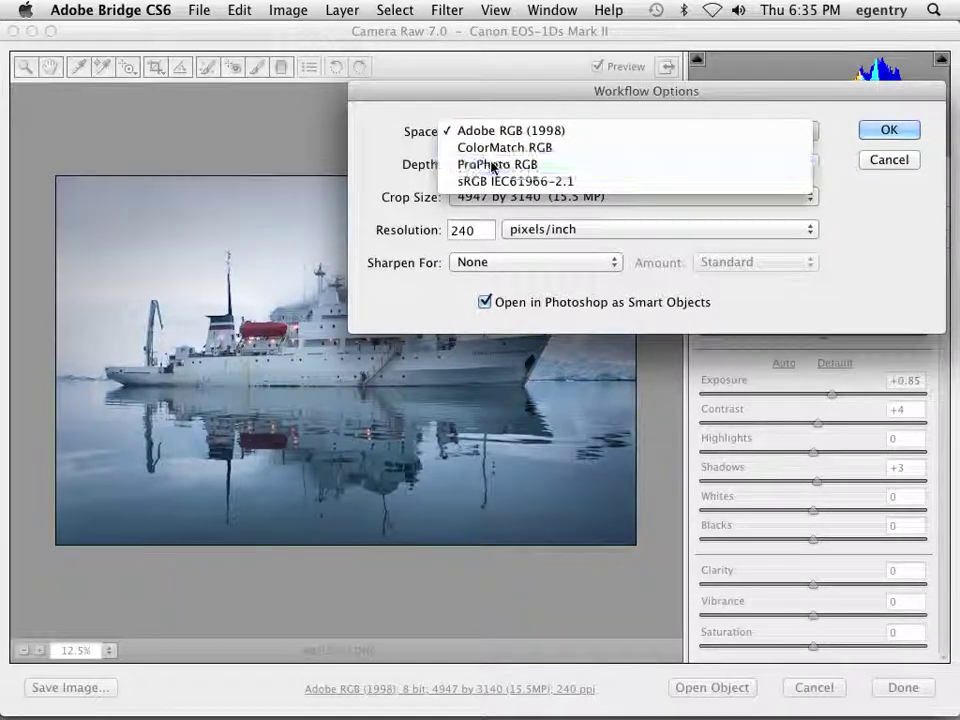
left_click(491, 166)
left_click(495, 165)
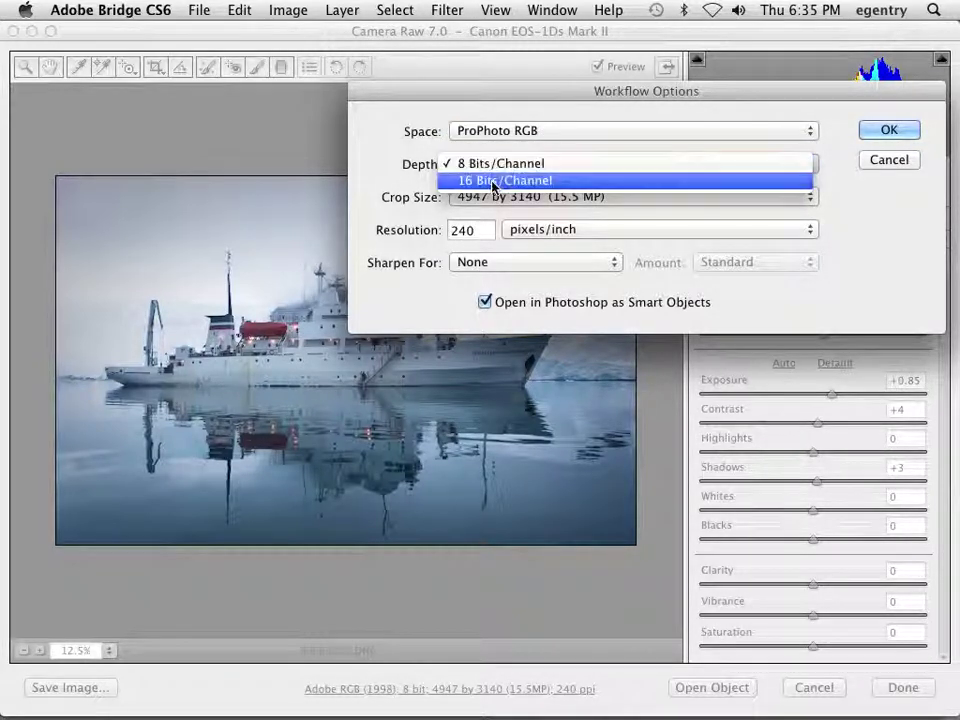
left_click(492, 181)
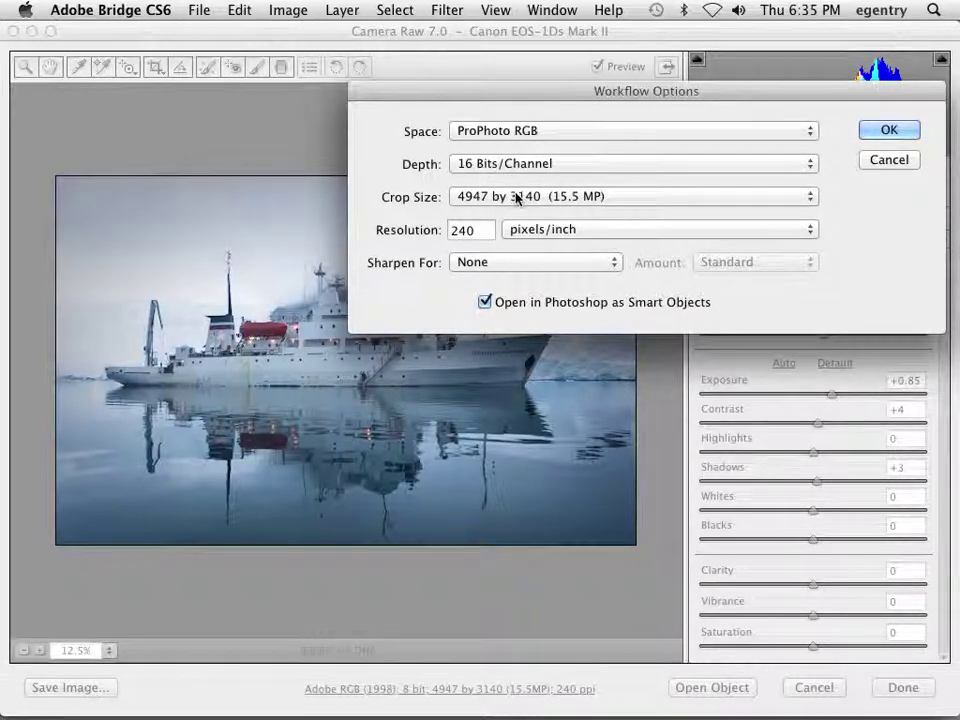
- Keep the crop size at 4947 by 3140 and output sharpening at None, and apply the workflow options
left_click(517, 198)
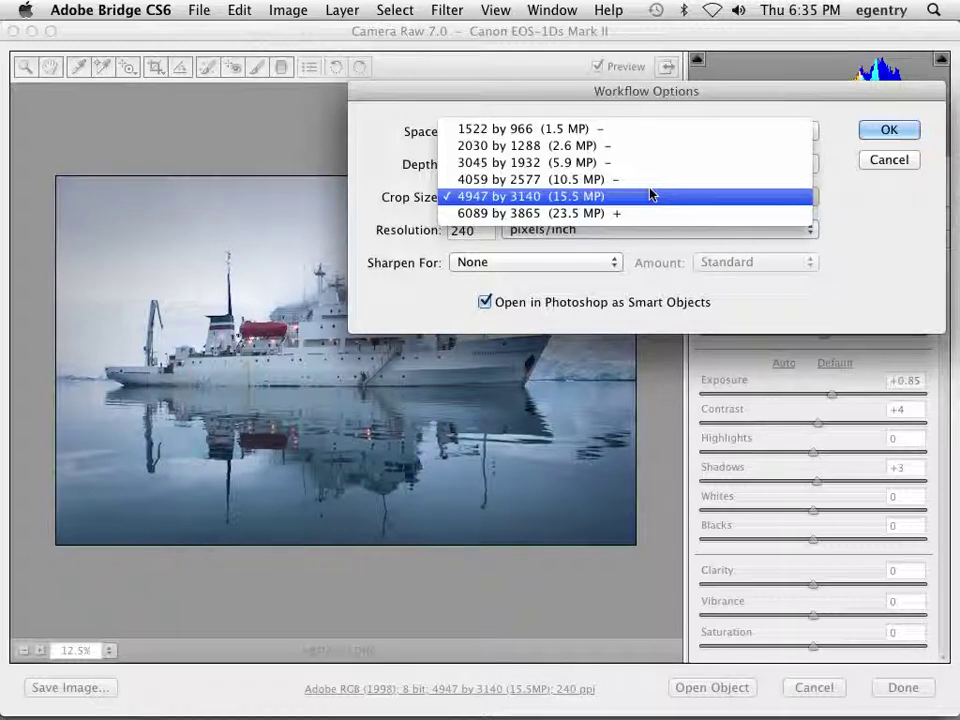
left_click(650, 194)
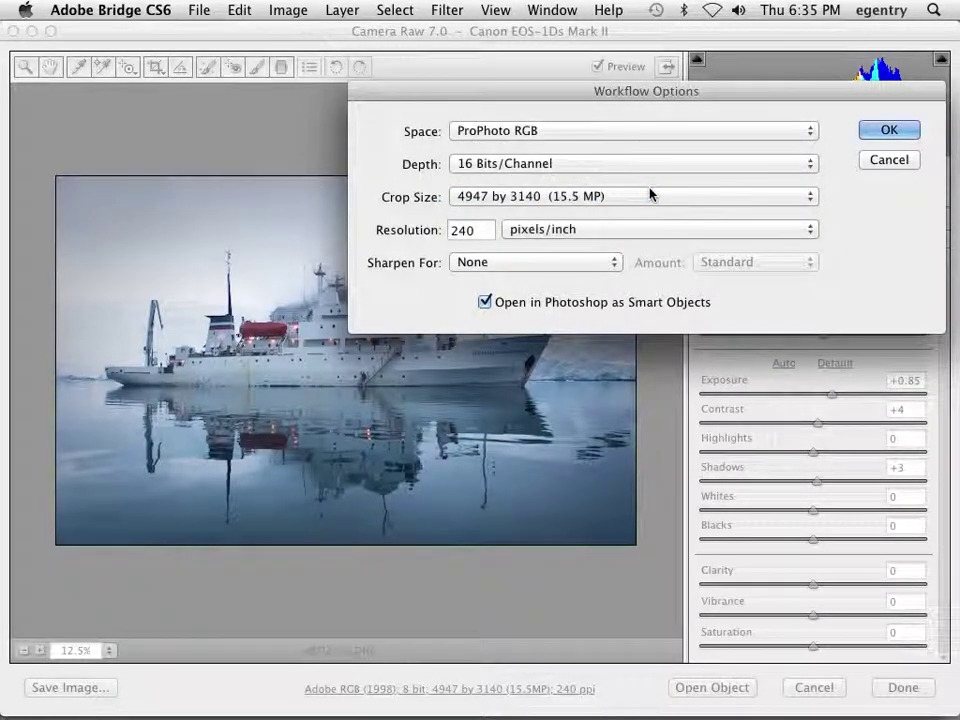
double_click(468, 231)
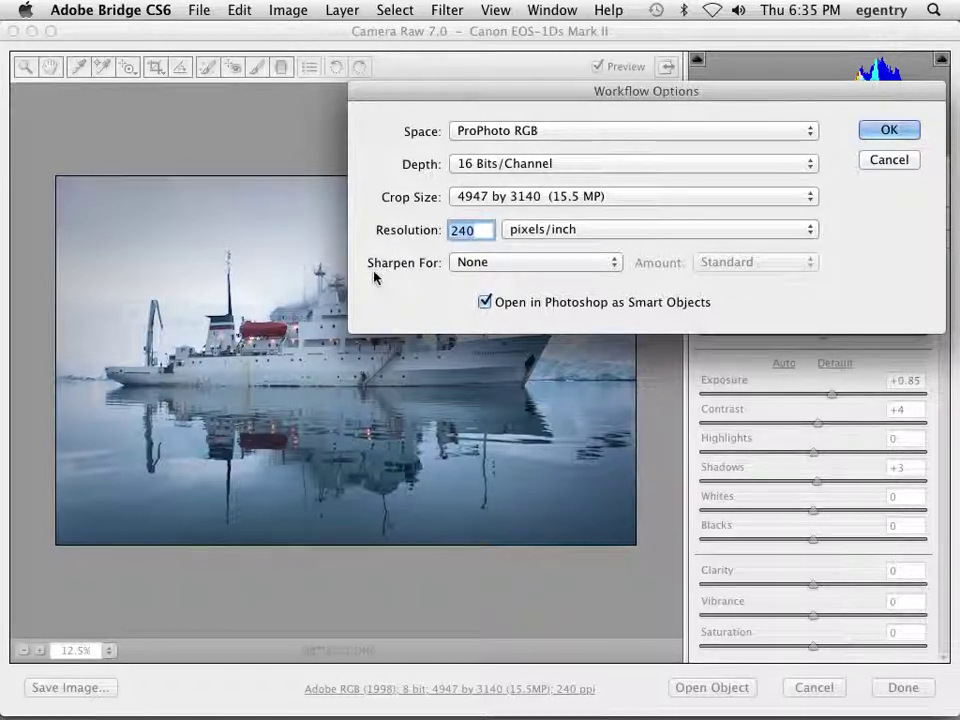
left_click(481, 268)
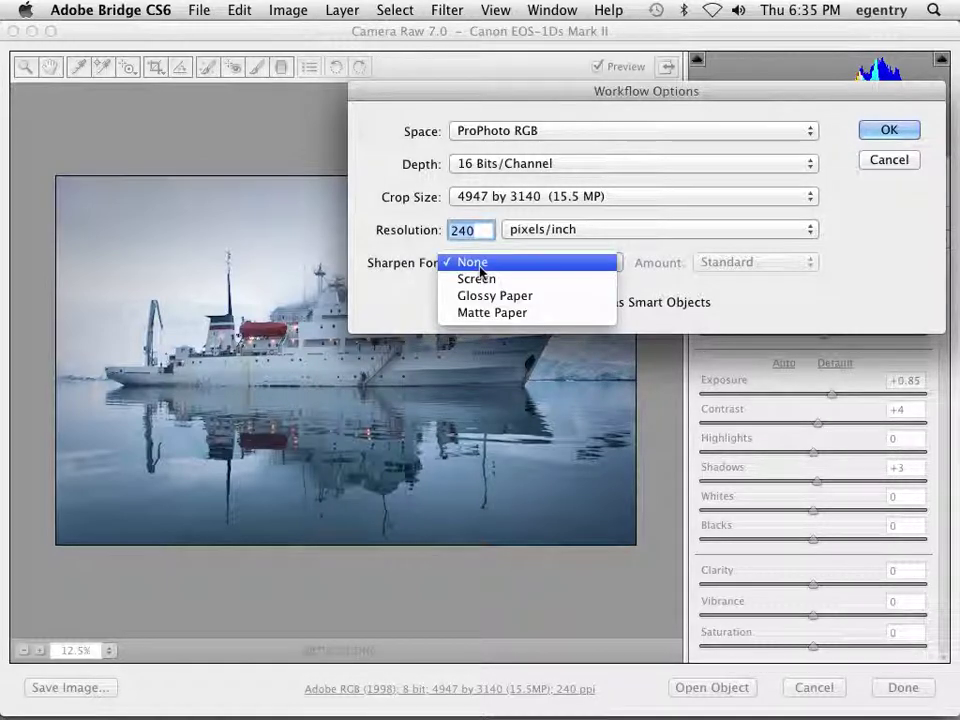
left_click(422, 274)
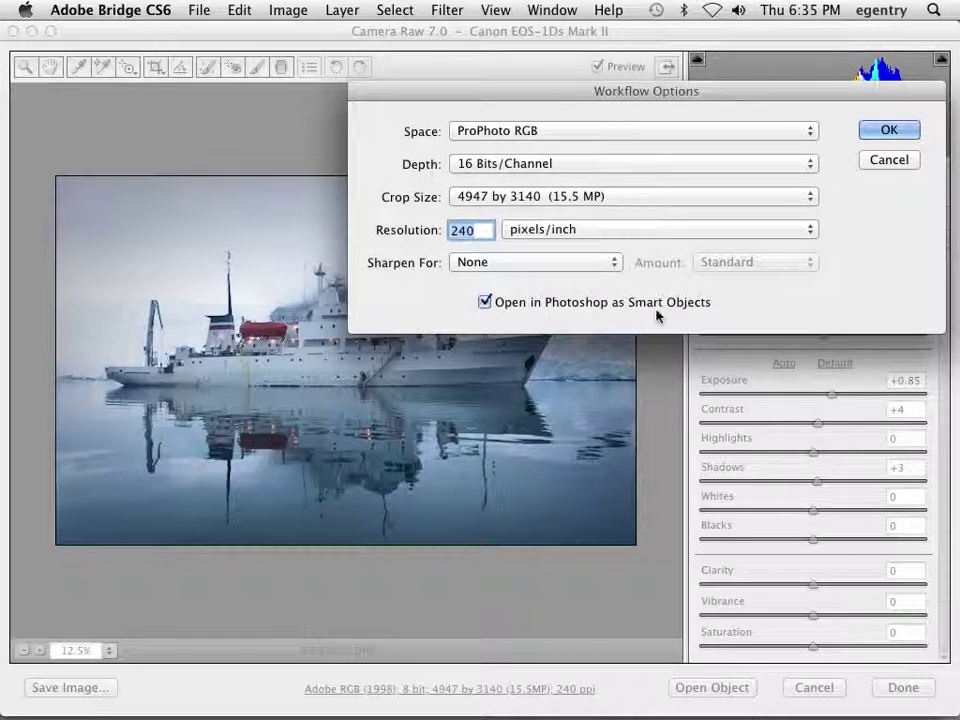
left_click(884, 130)
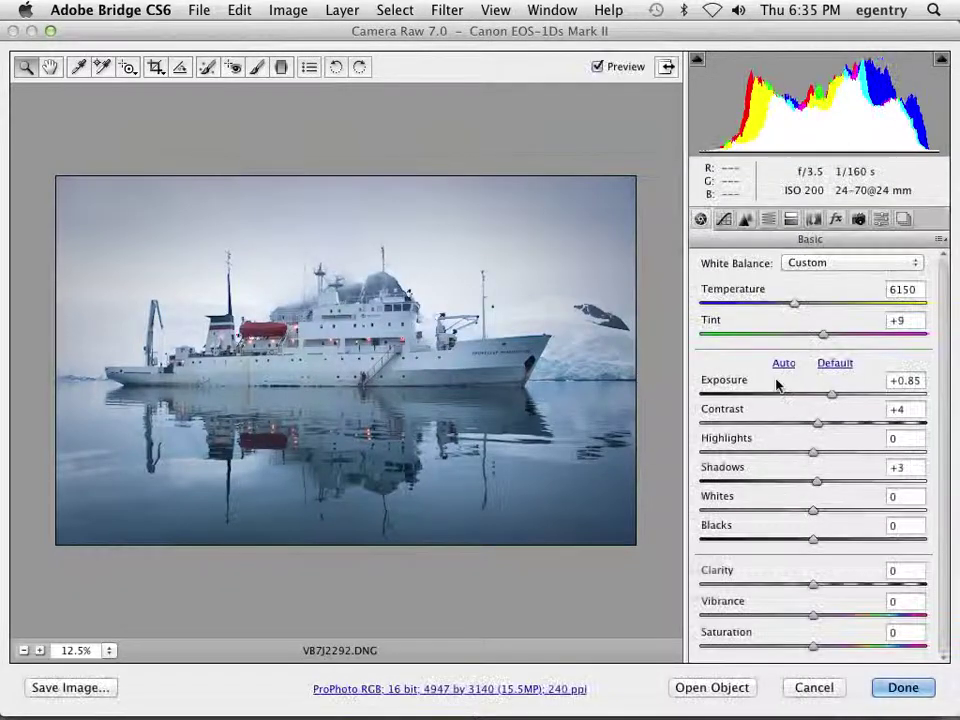
- Open the ship photo in Photoshop as a smart object and set its raw Exposure to +0.65
left_click(697, 688)
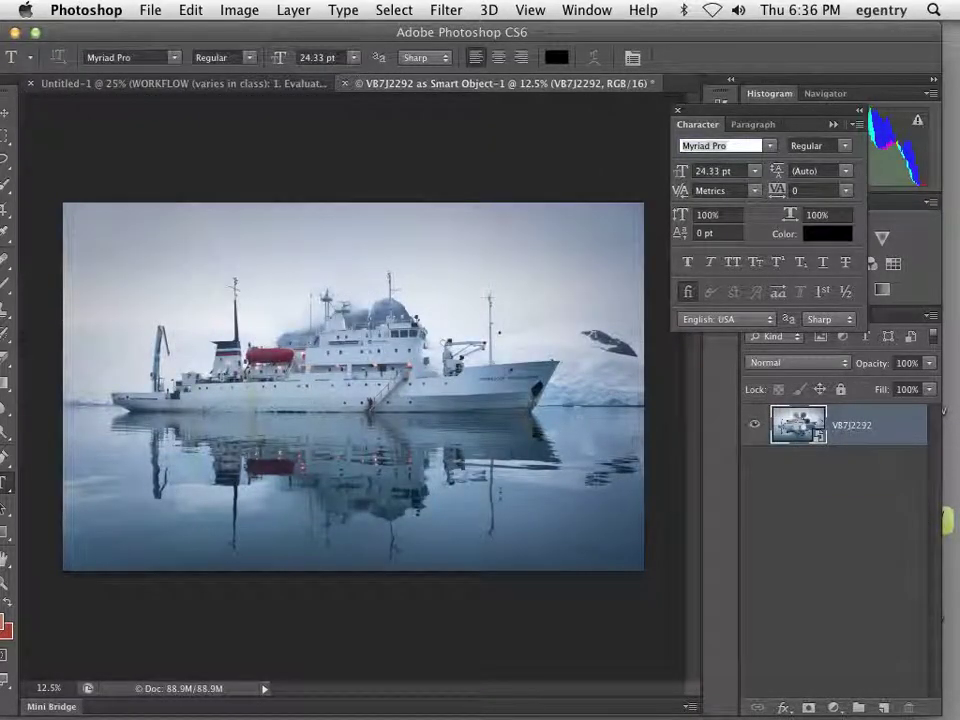
double_click(798, 425)
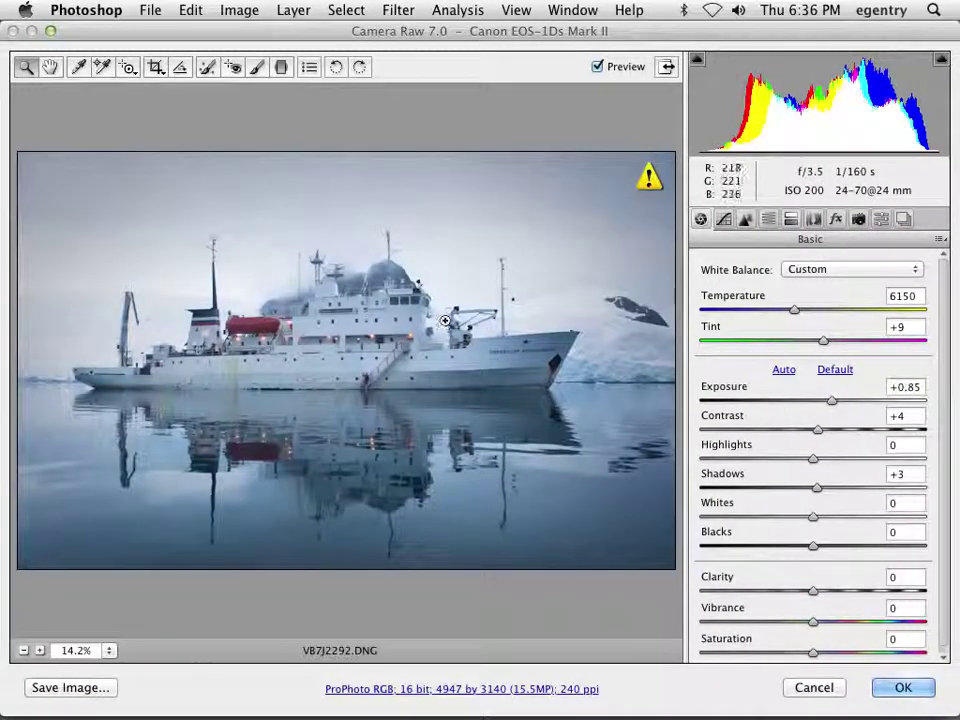
left_click(831, 401)
key("Down")
key("Down")
key("Down")
key("Down")
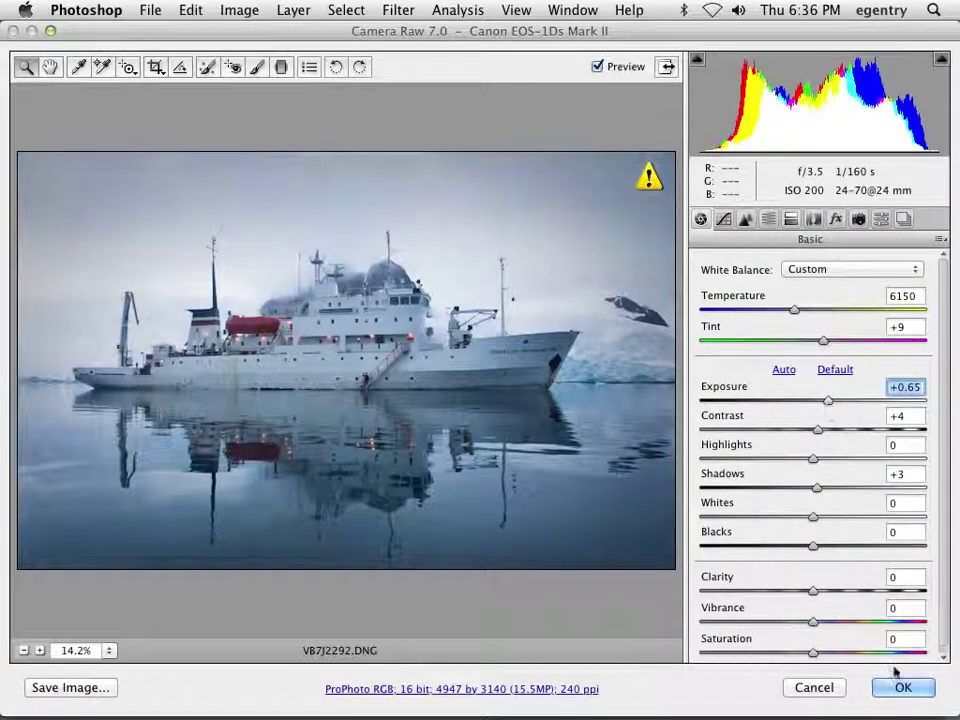
left_click(903, 687)
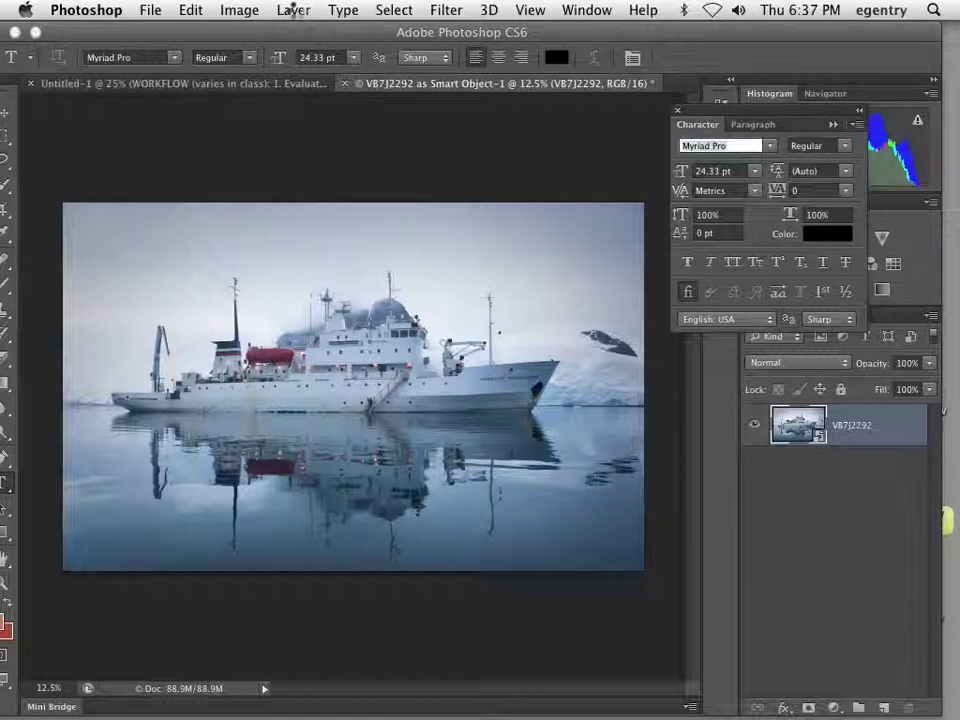
- Add a new layer named retouching above the ship smart object
left_click(293, 10)
left_click(293, 10)
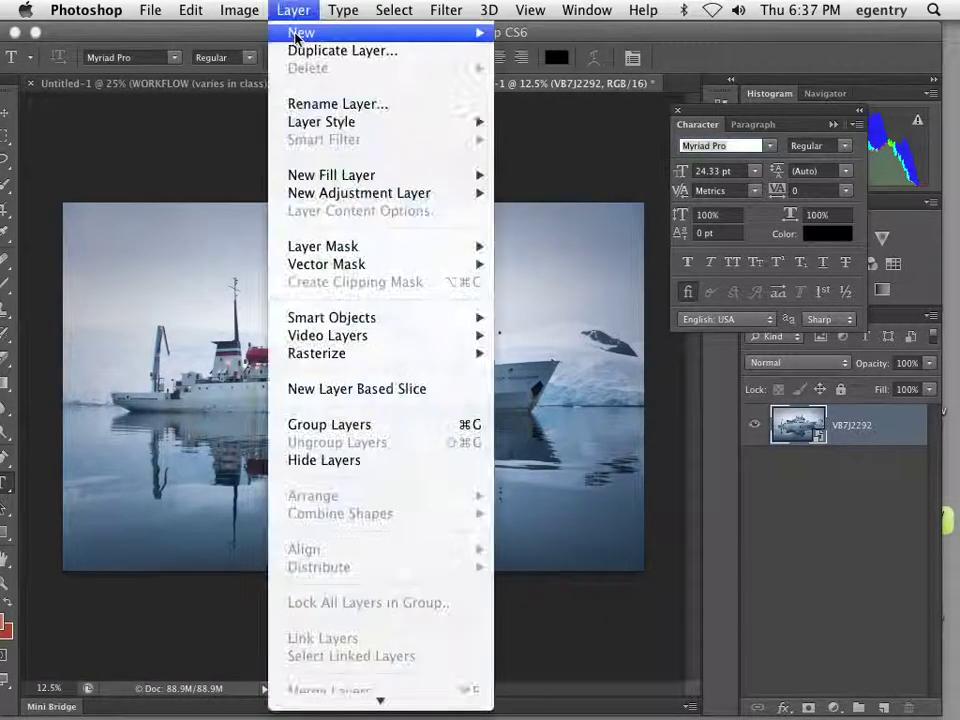
mouse_move(301, 32)
left_click(541, 46)
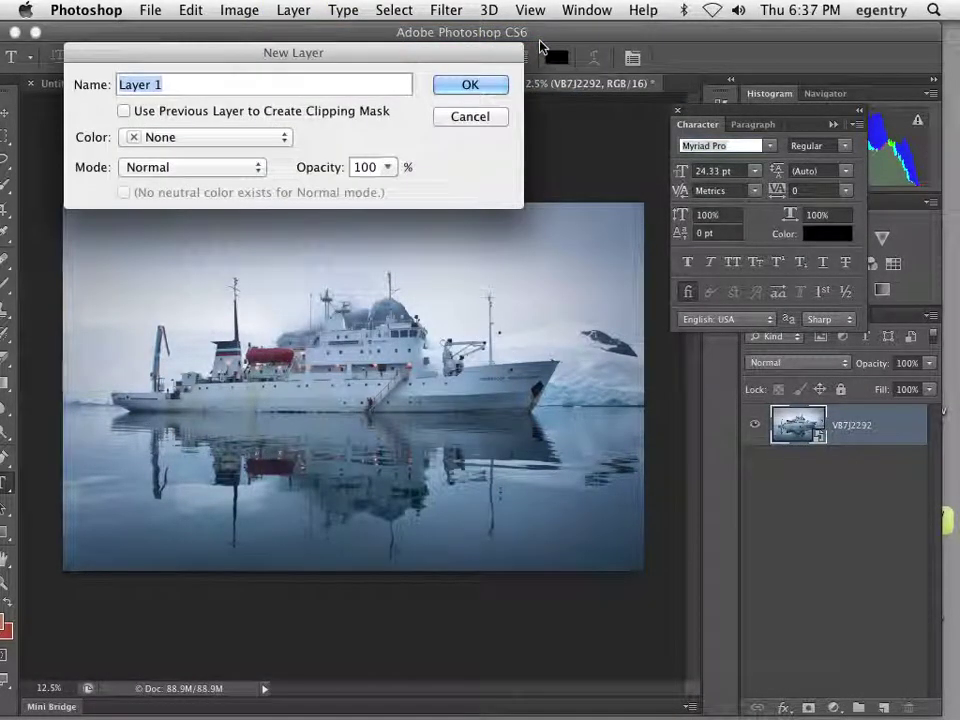
type("retouching")
key("Return")
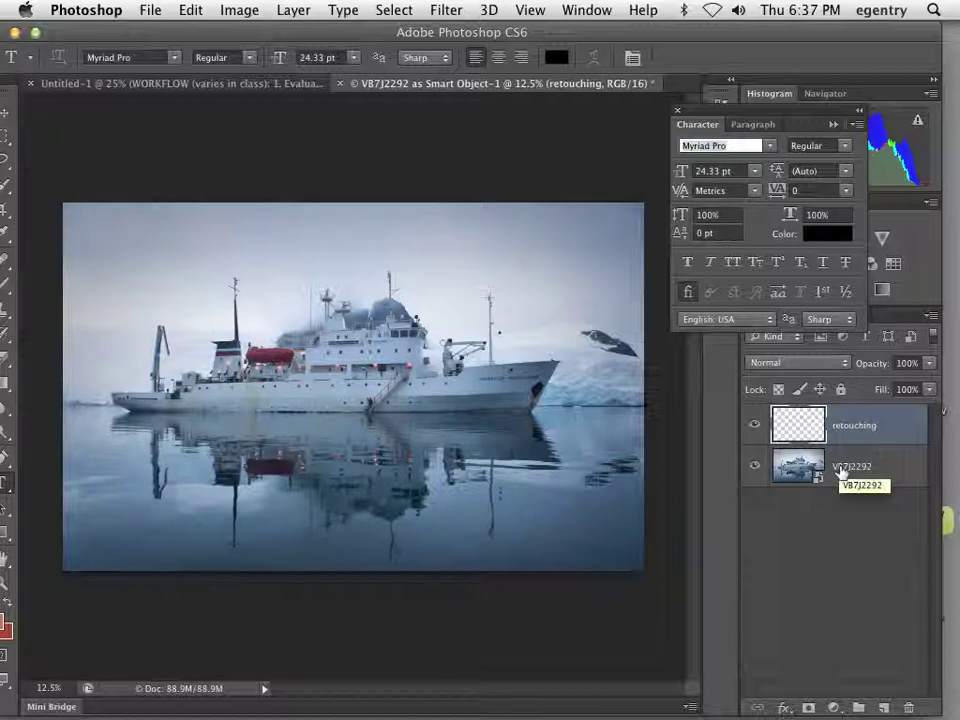
- Choose the Healing Brush for retouching the water reflections beside the stern on the retouching layer
left_click(162, 384)
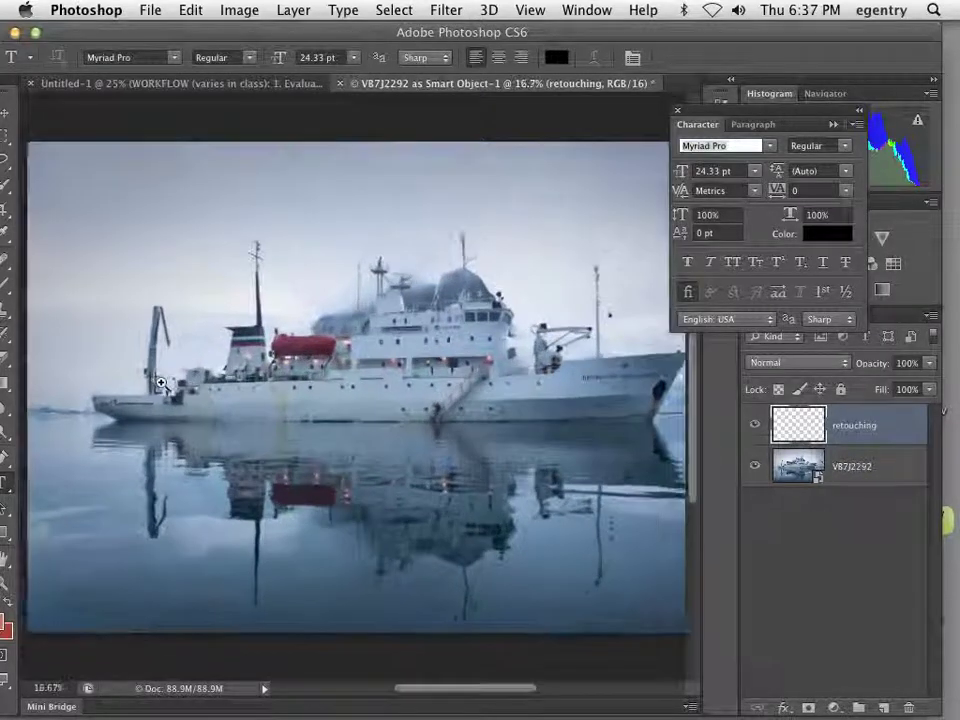
left_click(186, 457)
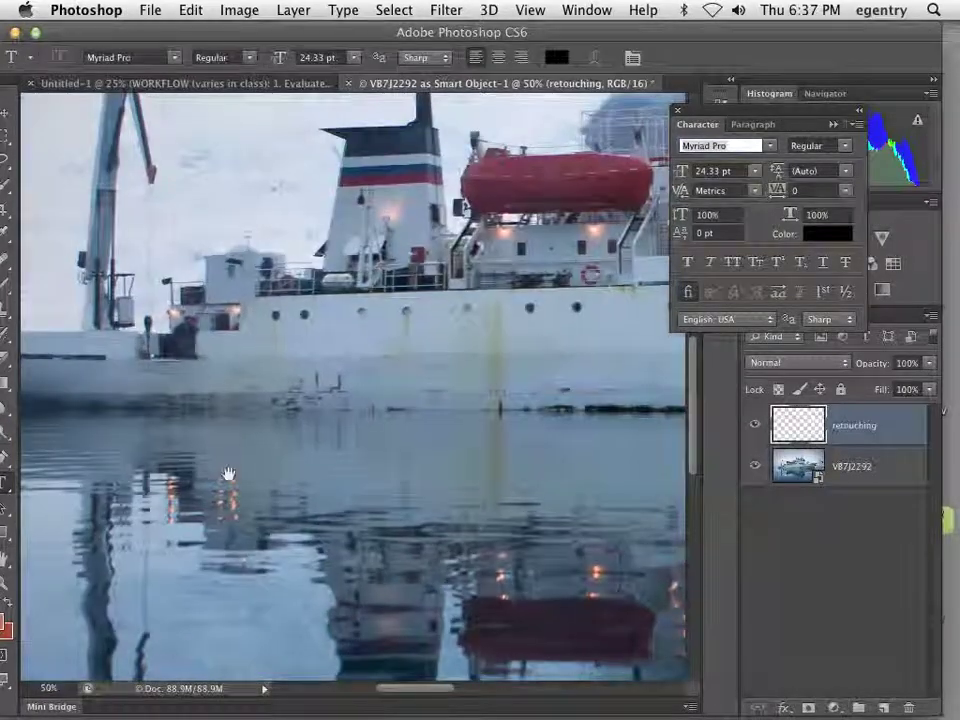
left_click_drag(225, 476, 242, 302)
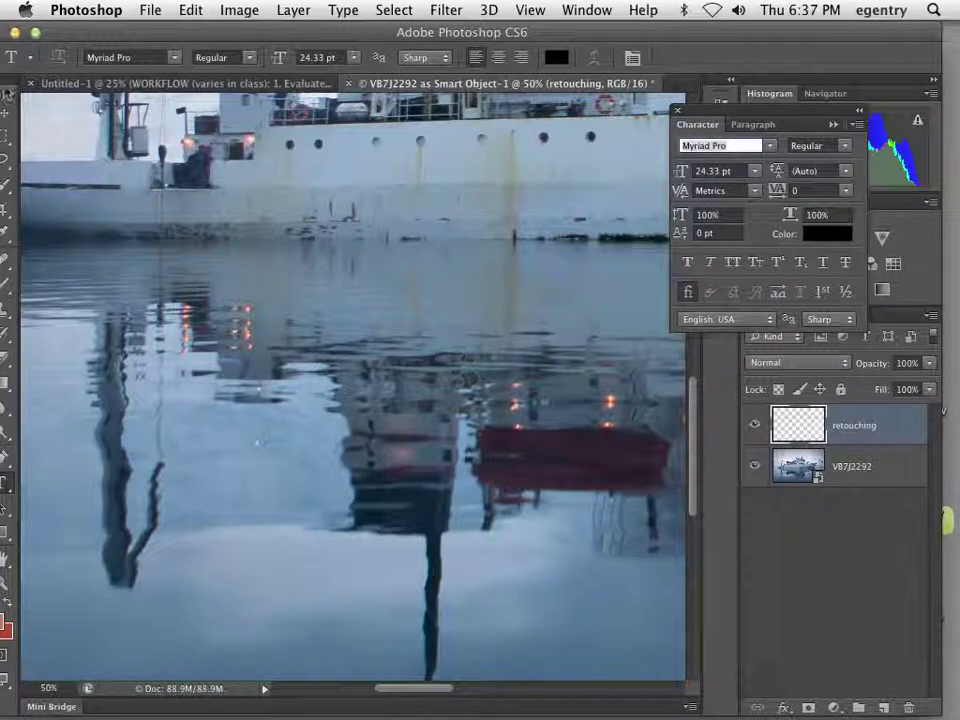
left_click_drag(14, 81, 52, 82)
left_click(44, 260)
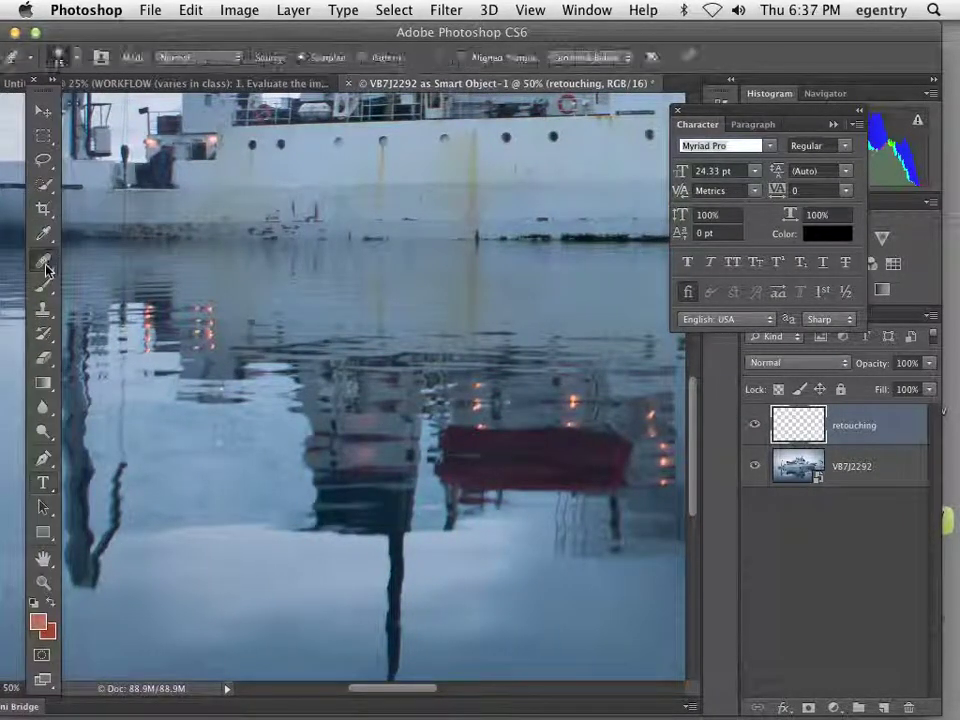
left_click(44, 262)
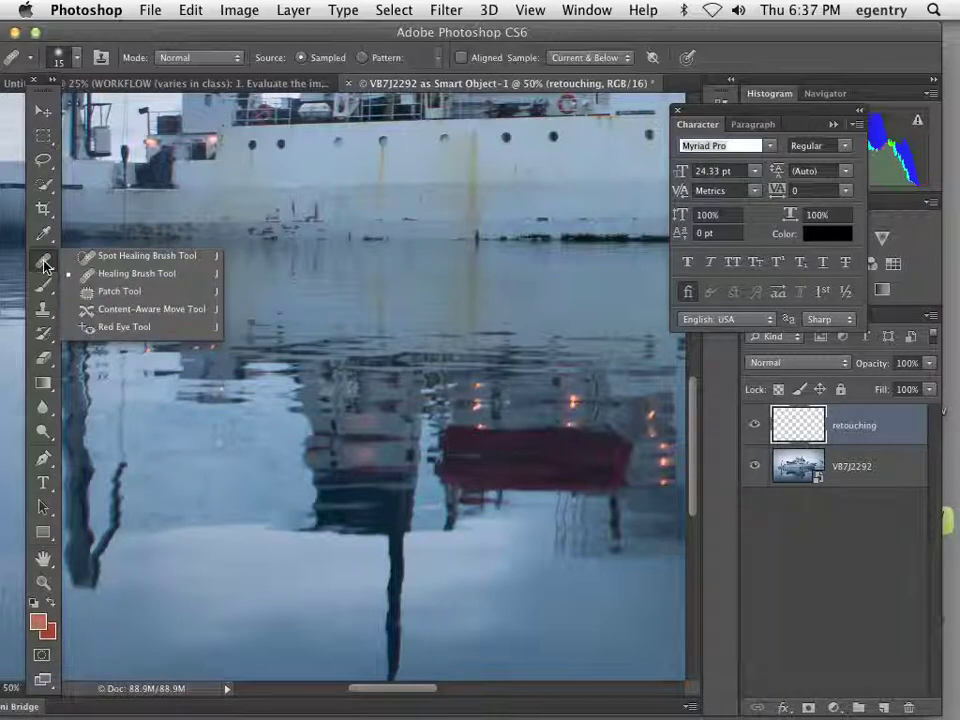
left_click(175, 276)
left_click(42, 310)
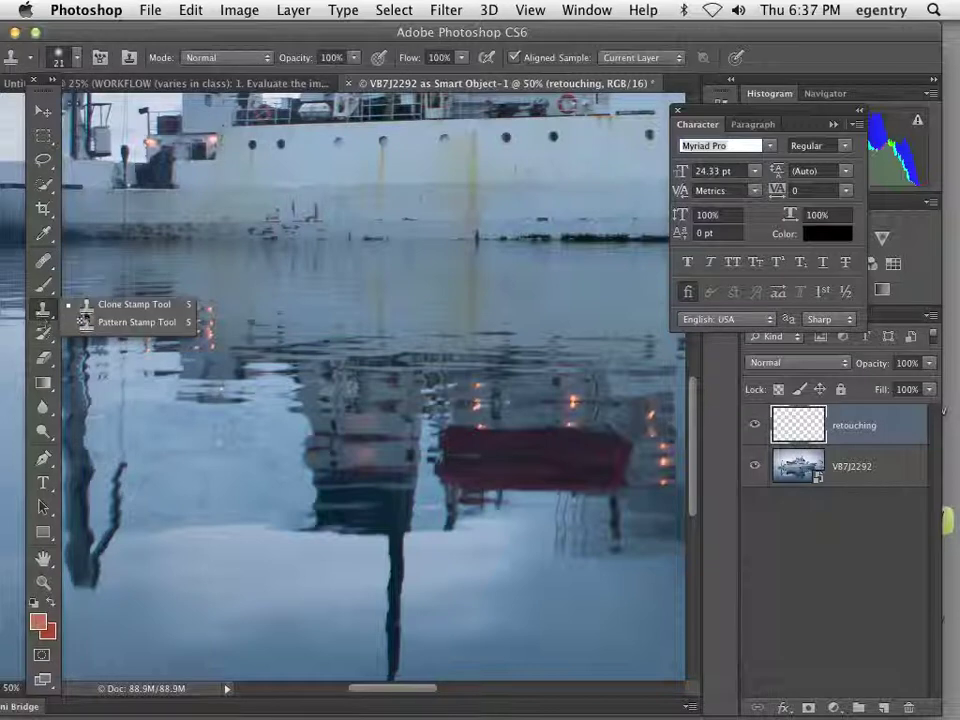
left_click(44, 262)
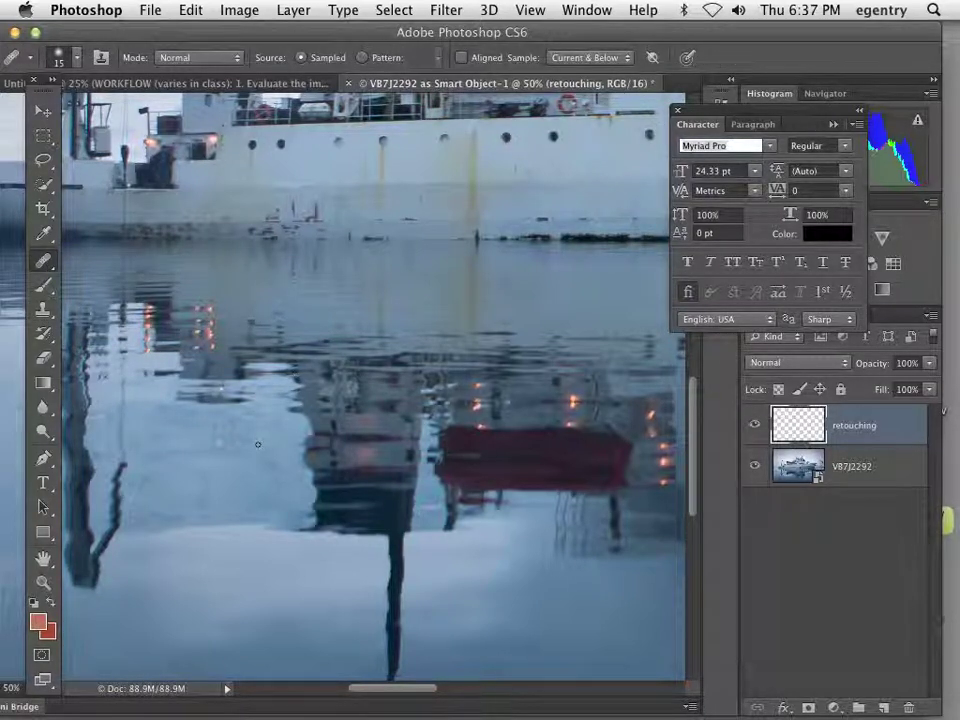
- Retouch small spots in the water below the ship with the Healing Brush, enlarging the brush to 40 and 60
key("bracketright")
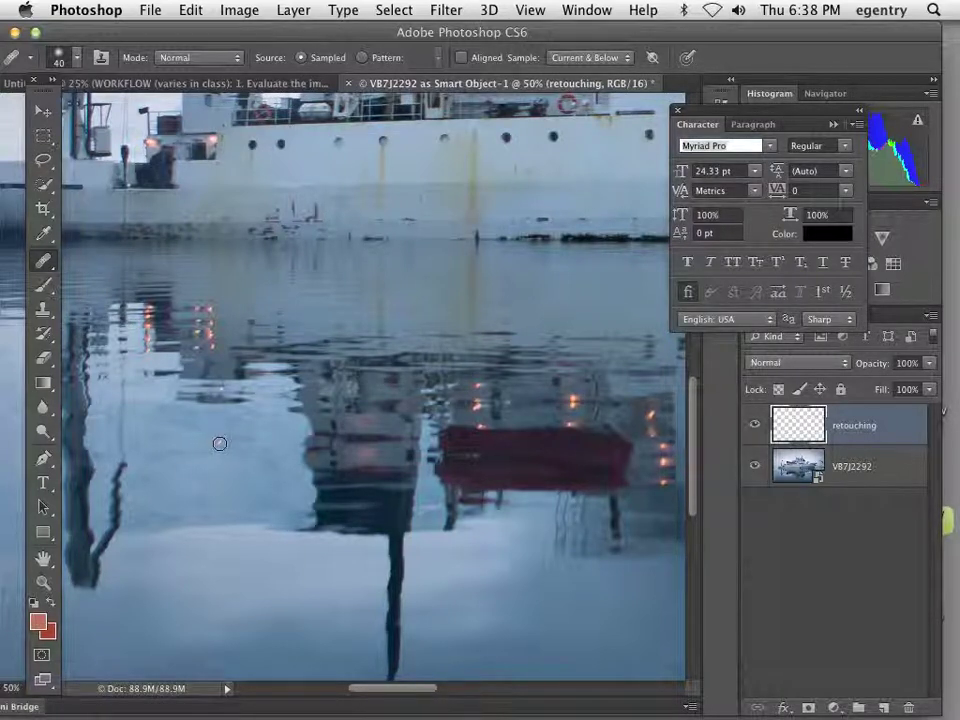
scroll(300, 440, "down", 3)
scroll(300, 440, "left", 3)
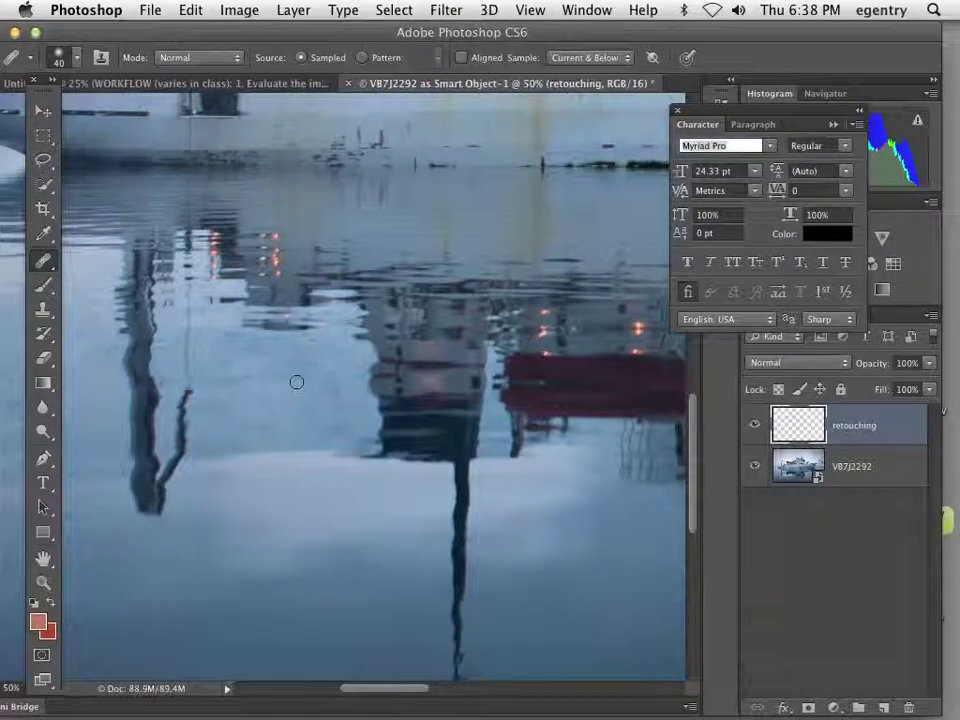
mouse_move(197, 544)
left_mouse_down()
mouse_move(557, 444)
mouse_move(407, 405)
mouse_move(347, 146)
mouse_move(390, 407)
left_mouse_up()
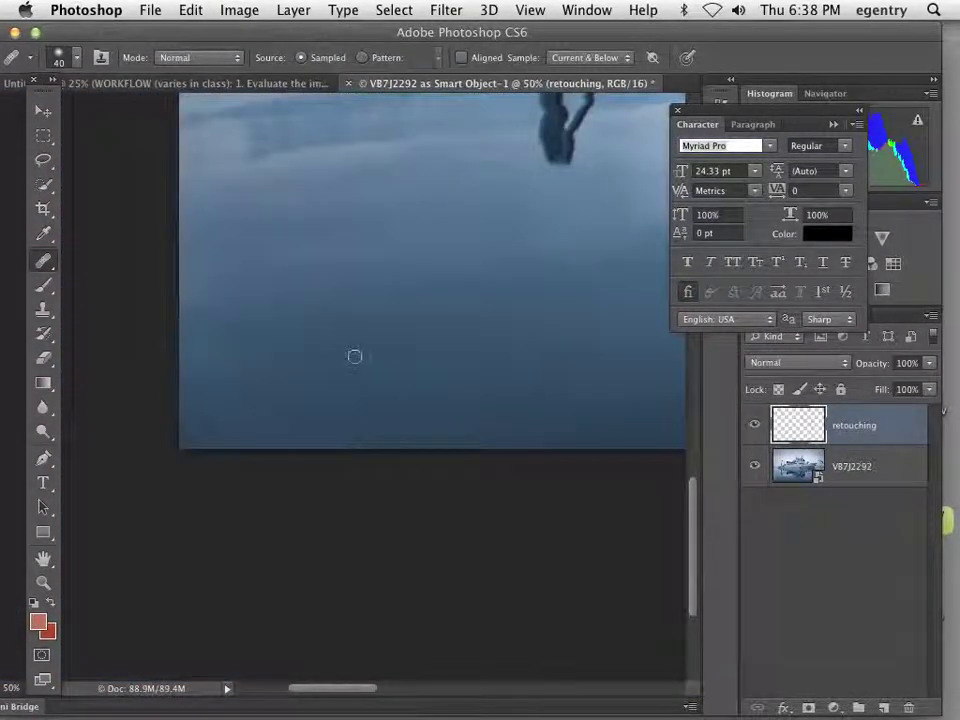
key("bracketright")
key("bracketright")
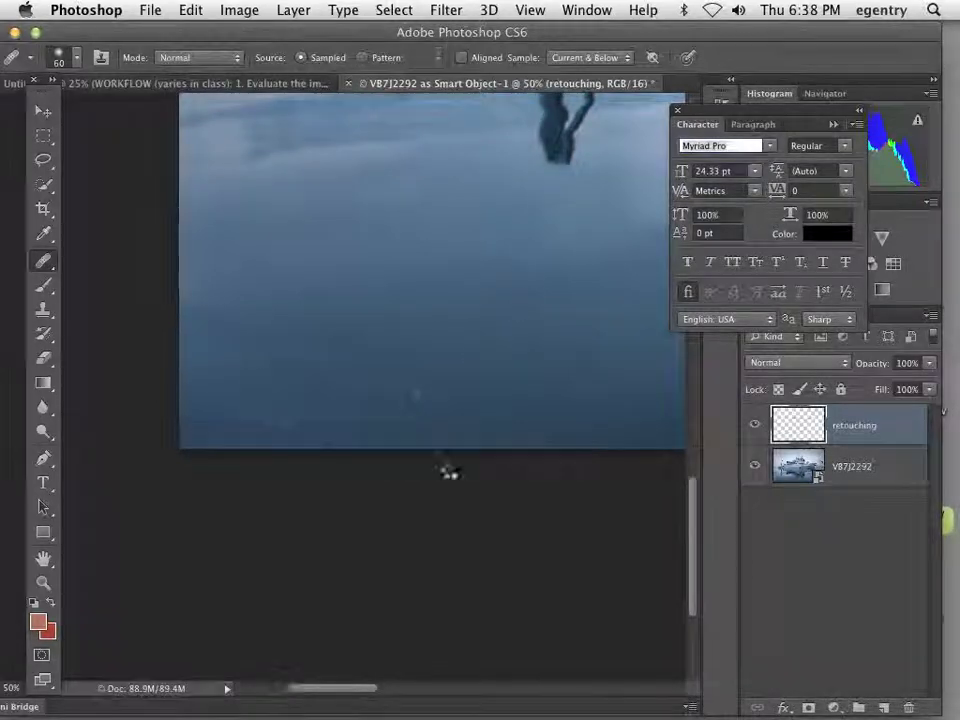
- Examine the sky above the ship from stern to bow for remaining spots to retouch
scroll(448, 471, "up", 15)
scroll(385, 458, "up", 20)
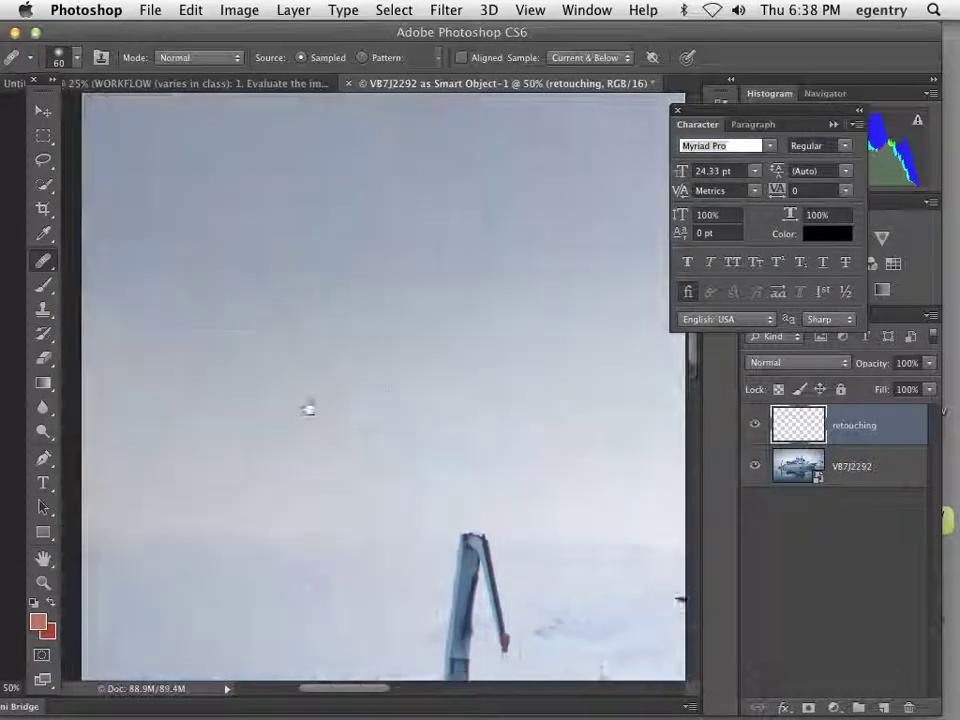
scroll(340, 500, "down", 15)
scroll(577, 272, "right", 10)
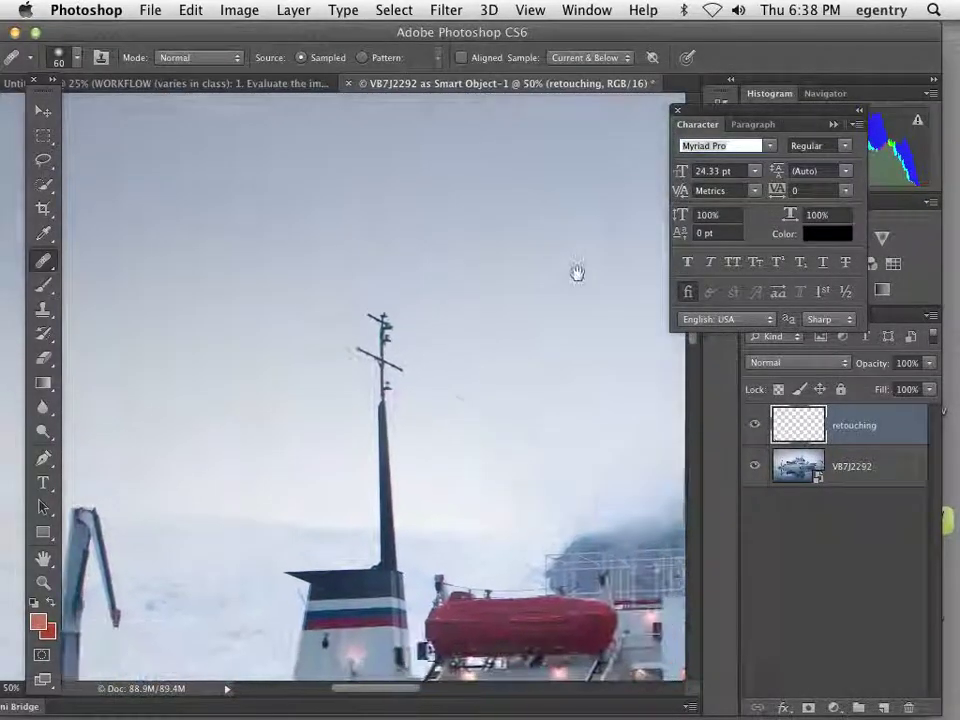
scroll(589, 222, "right", 10)
scroll(373, 216, "up", 12)
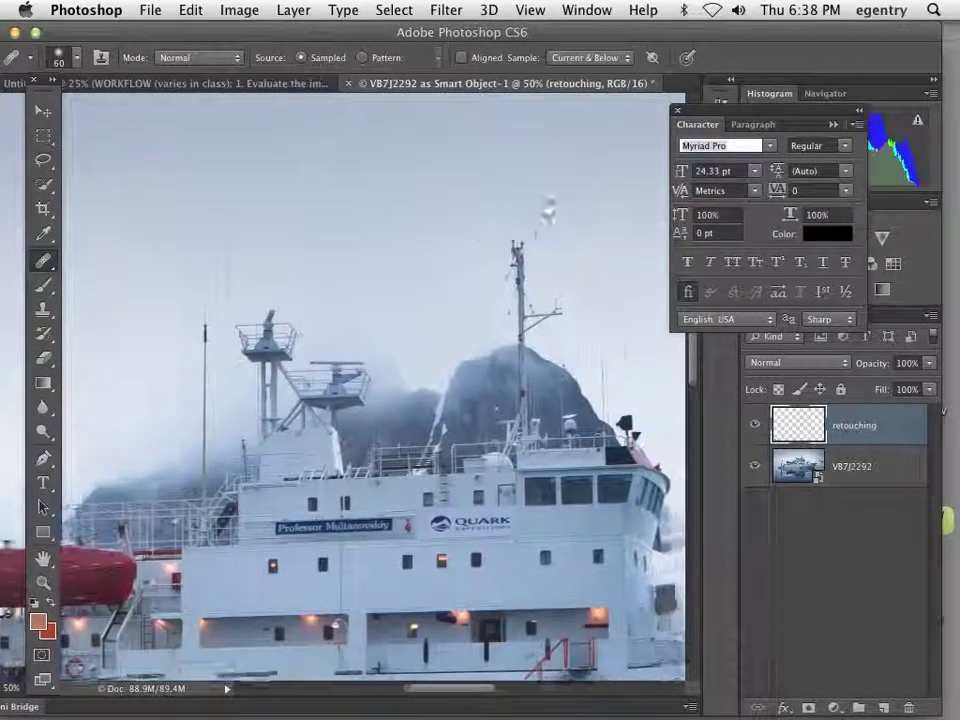
scroll(428, 268, "right", 10)
scroll(428, 268, "down", 15)
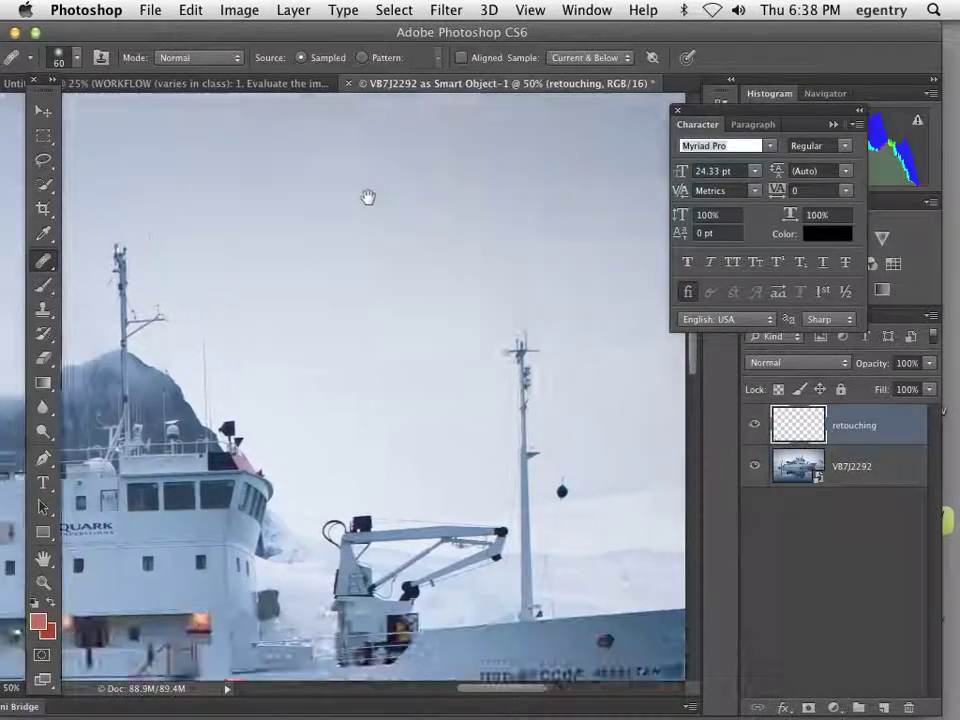
- Examine the water, the ship's reflections and the hull from bow to stern for remaining blemishes
scroll(380, 257, "down", 15)
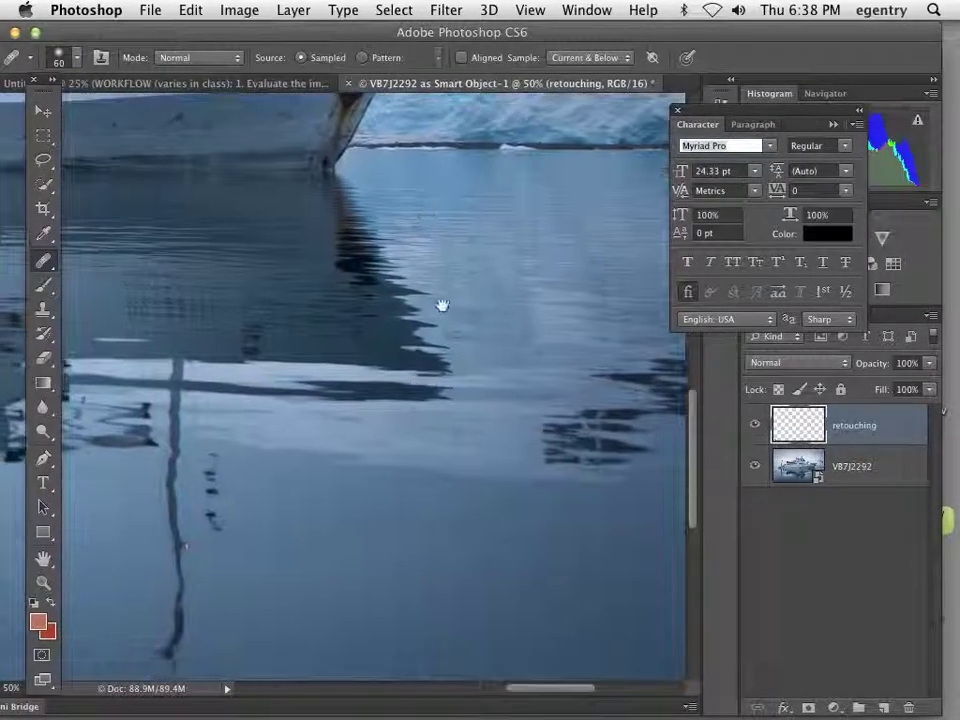
scroll(324, 450, "down", 10)
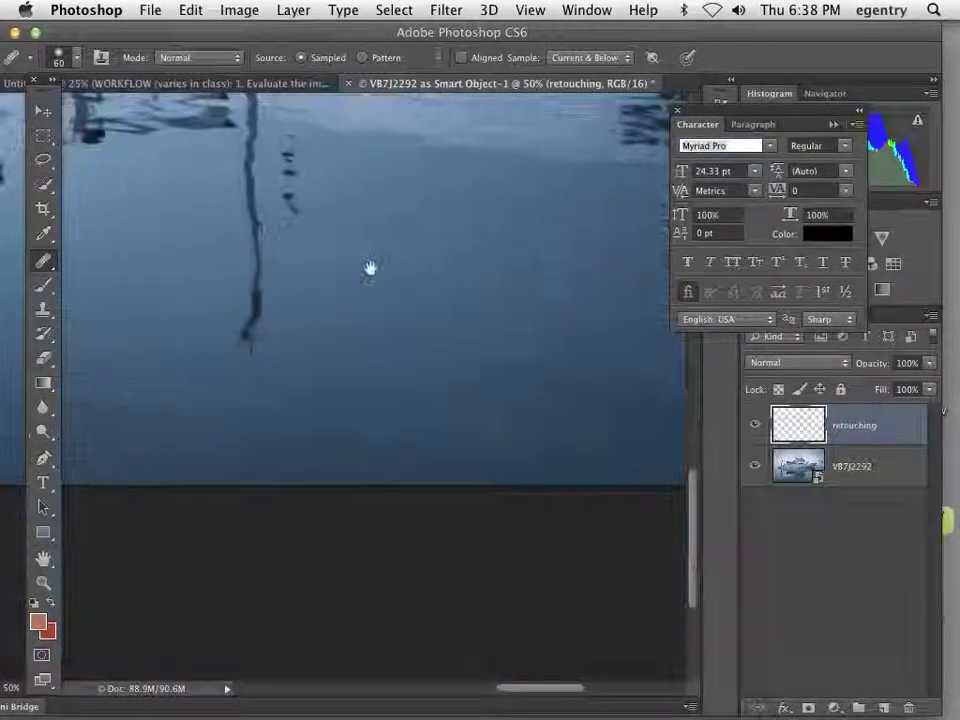
scroll(371, 268, "right", 8)
scroll(587, 507, "left", 10)
scroll(587, 507, "up", 15)
scroll(341, 213, "down", 8)
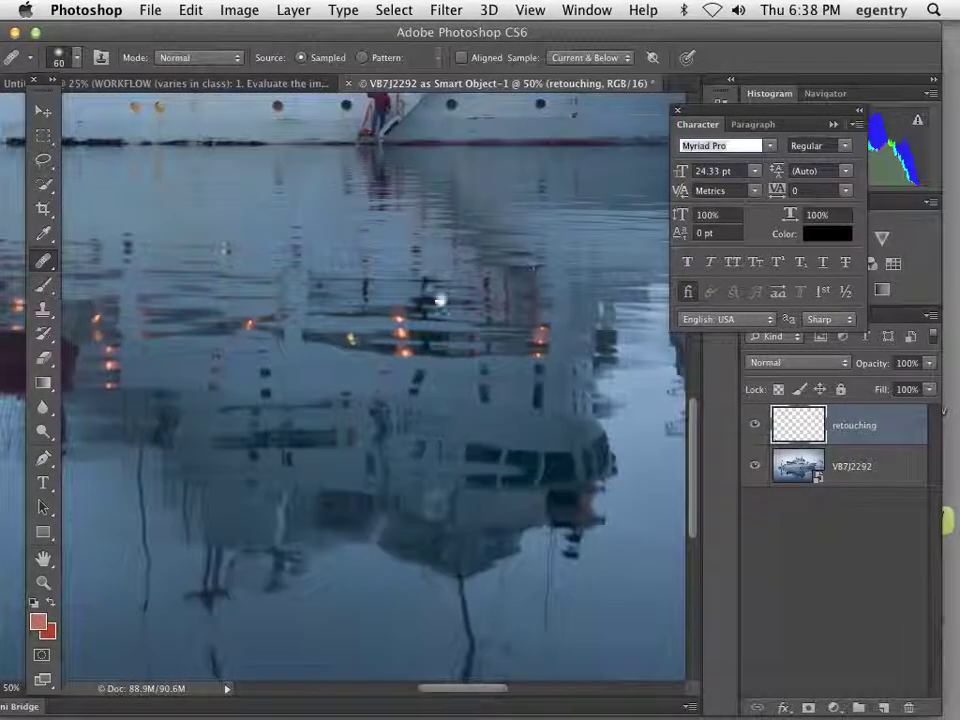
left_click_drag(341, 213, 411, 253)
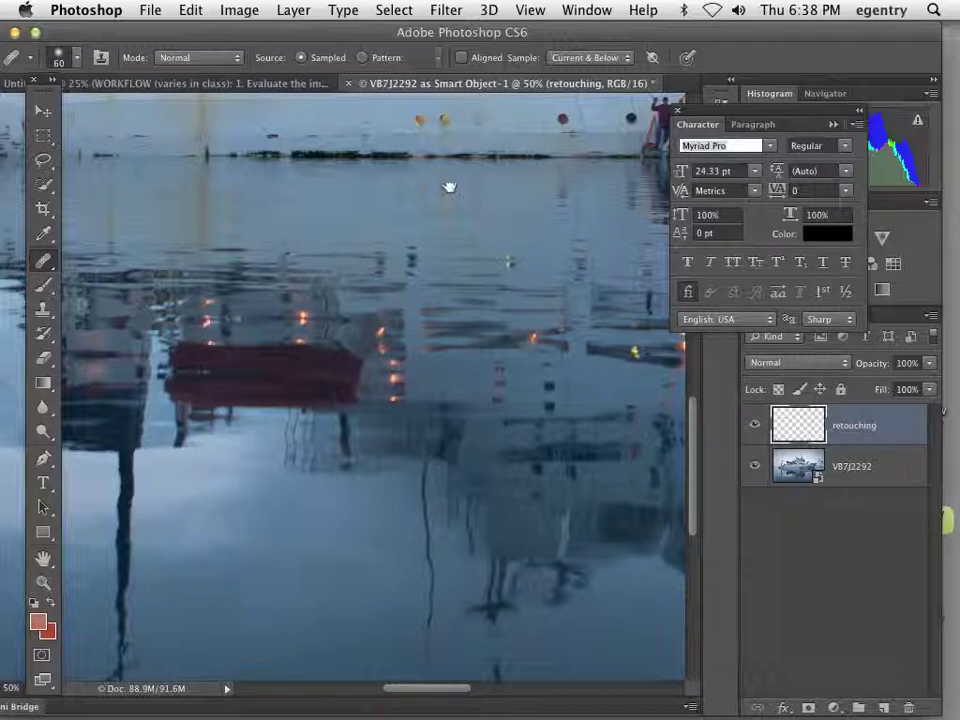
left_click_drag(450, 186, 495, 399)
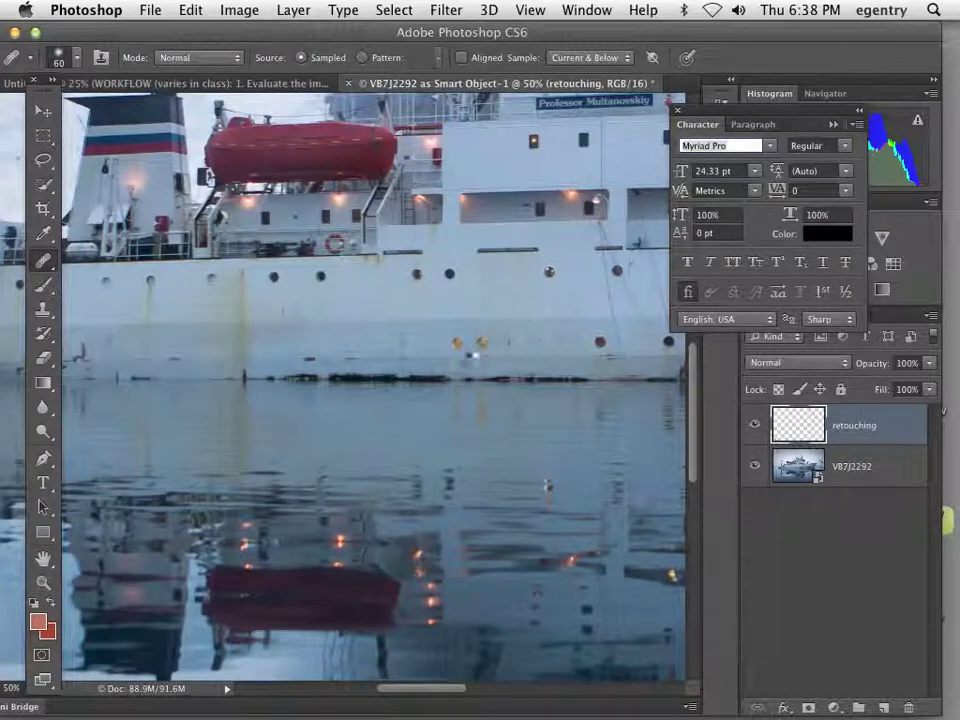
left_click_drag(105, 321, 475, 341)
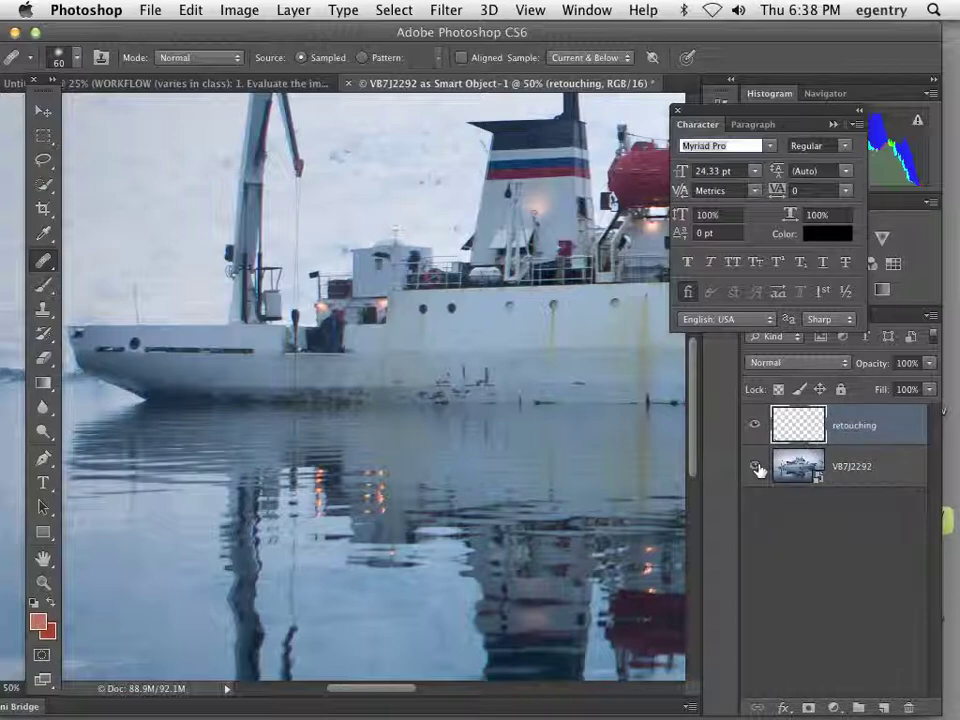
left_click_drag(630, 390, 403, 385)
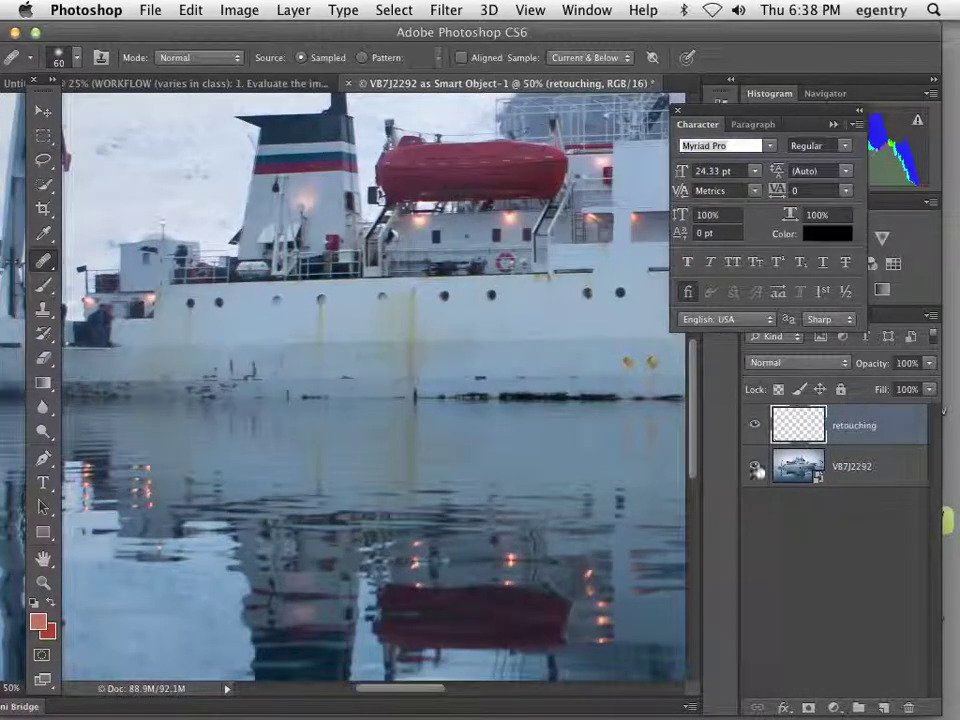
- Hide the ship smart object to check the healed patches on the retouching layer alone, and show it again
left_click(755, 466)
scroll(328, 469, "down", 5)
scroll(328, 469, "left", 7)
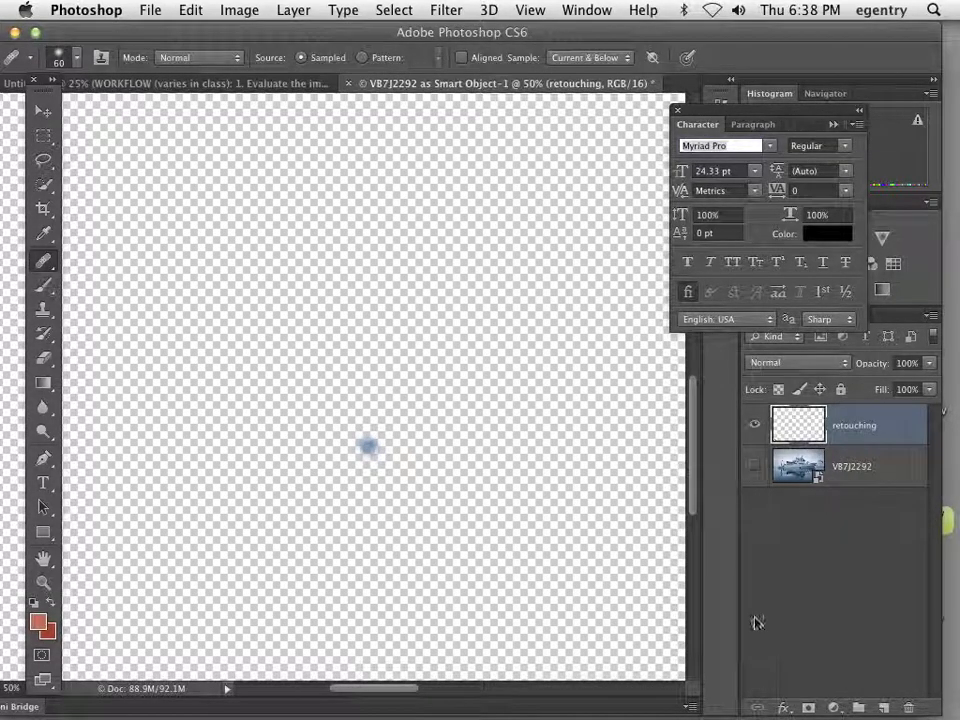
scroll(505, 480, "left", 2)
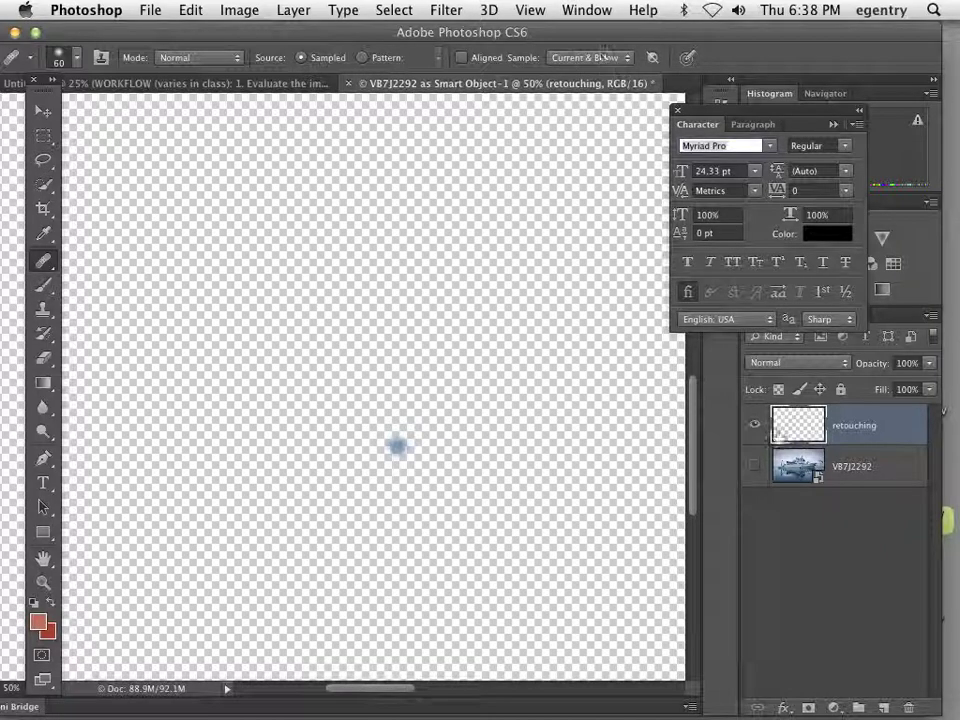
left_click(755, 466)
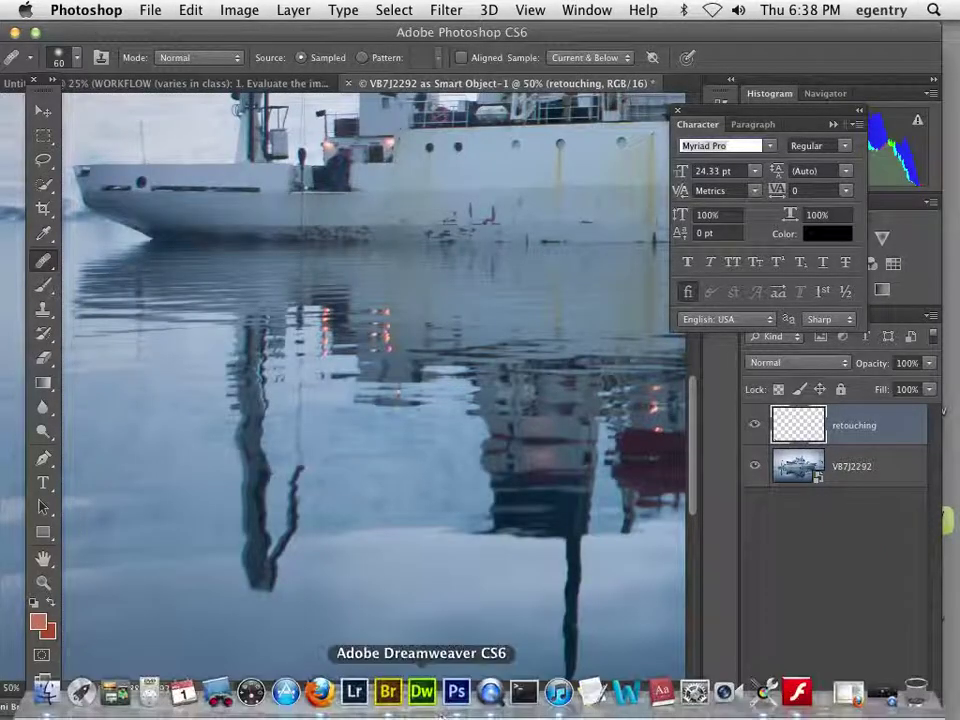
- Consult the saving instruction in the WORKFLOW notes document and return to the ship photo
left_click(213, 85)
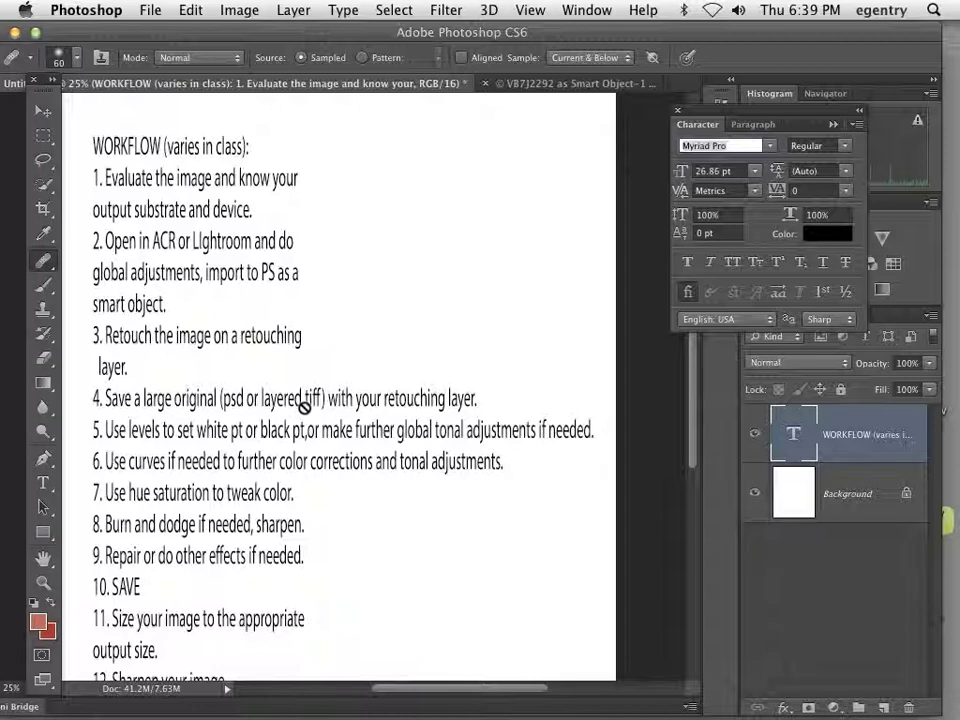
left_click(795, 570)
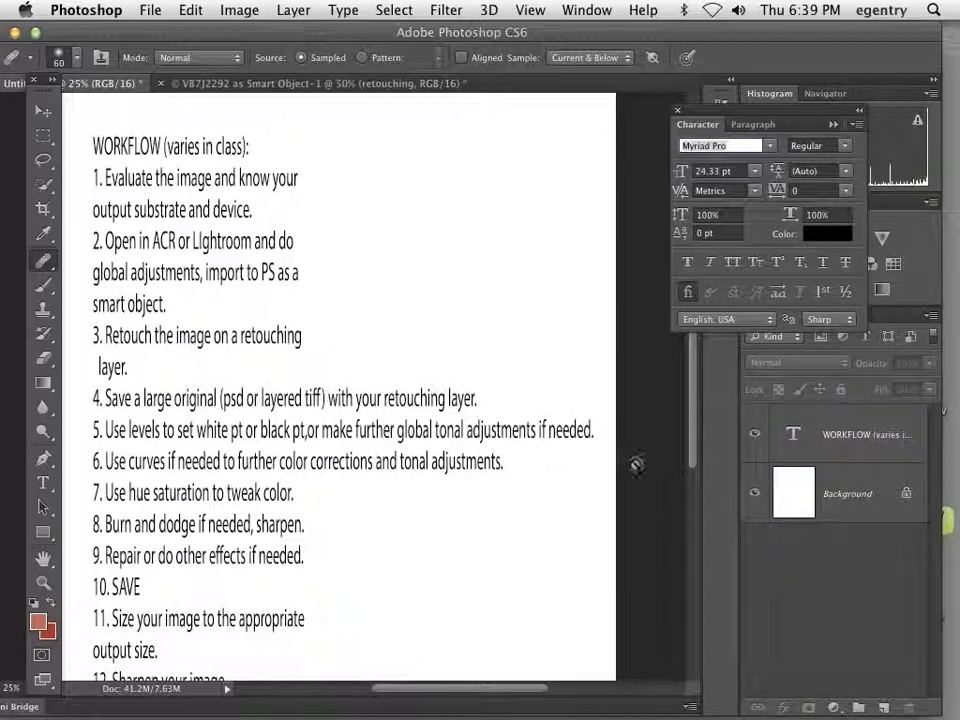
left_click(205, 88)
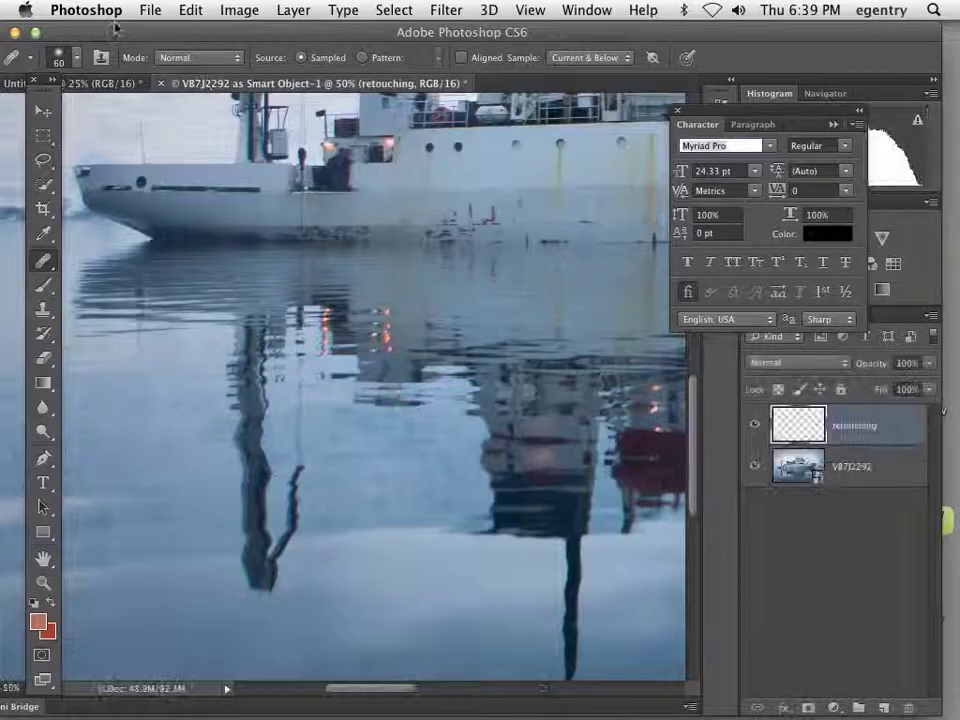
left_click(150, 10)
left_click(190, 231)
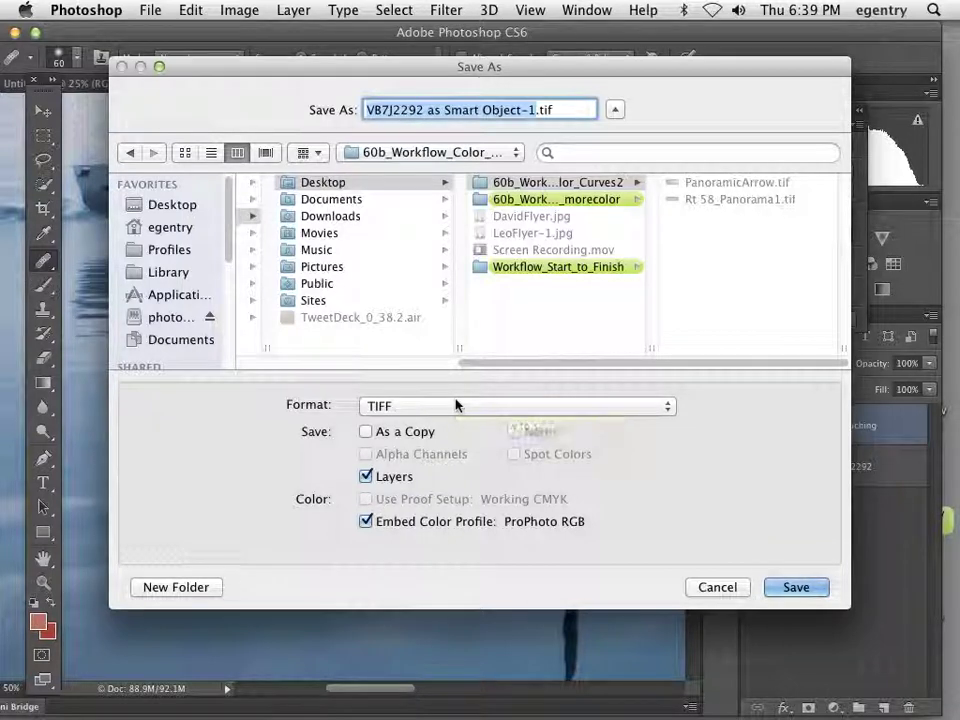
type("icecolors1")
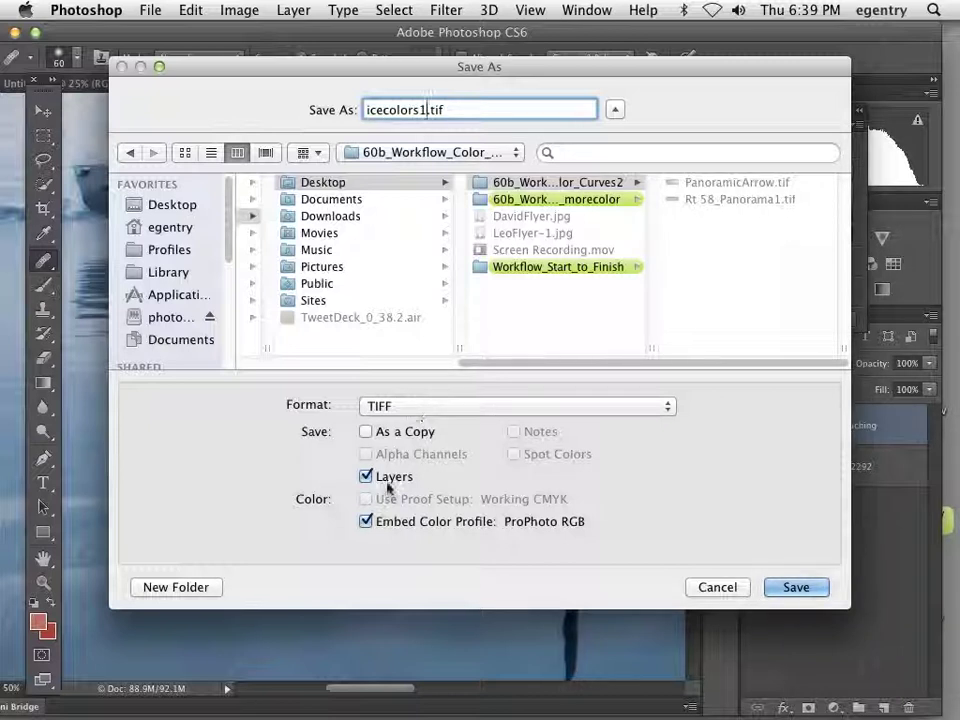
left_click(393, 408)
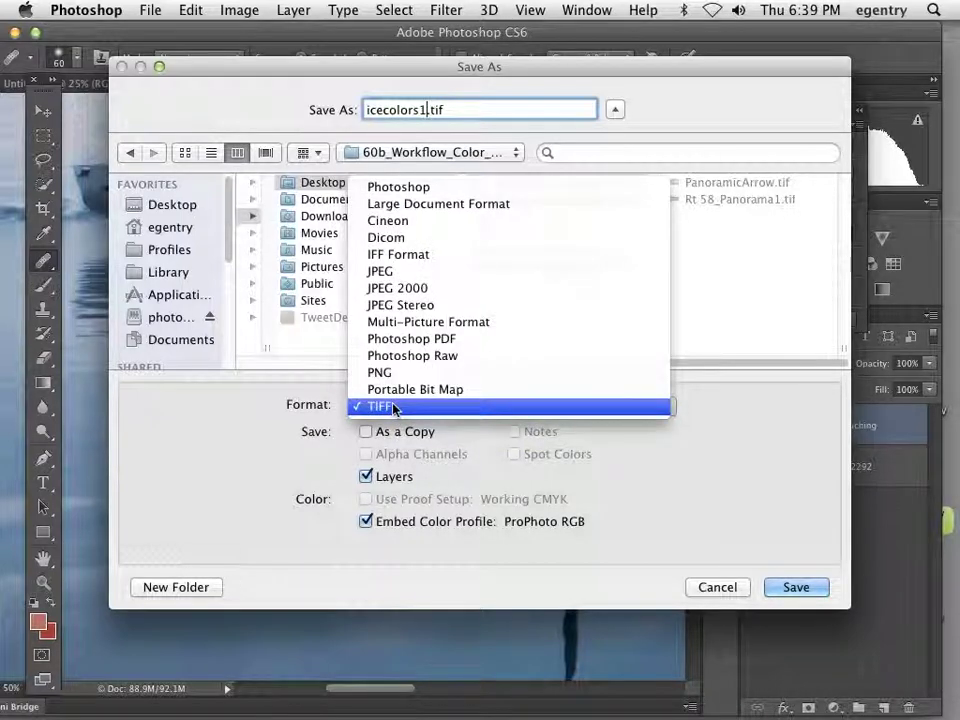
left_click(398, 189)
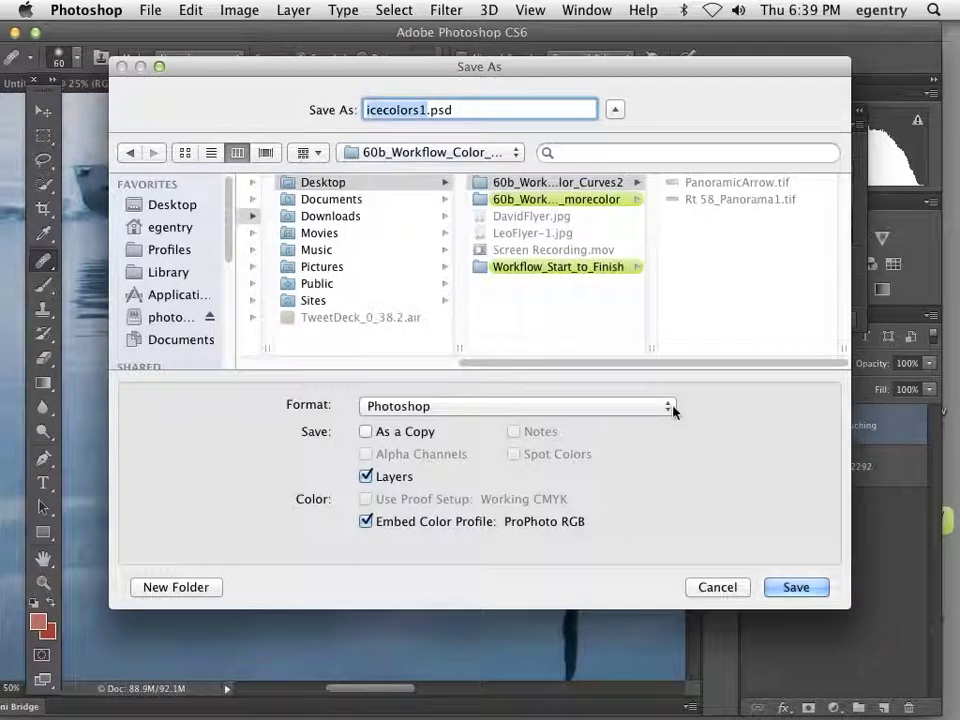
left_click(796, 586)
left_click(843, 316)
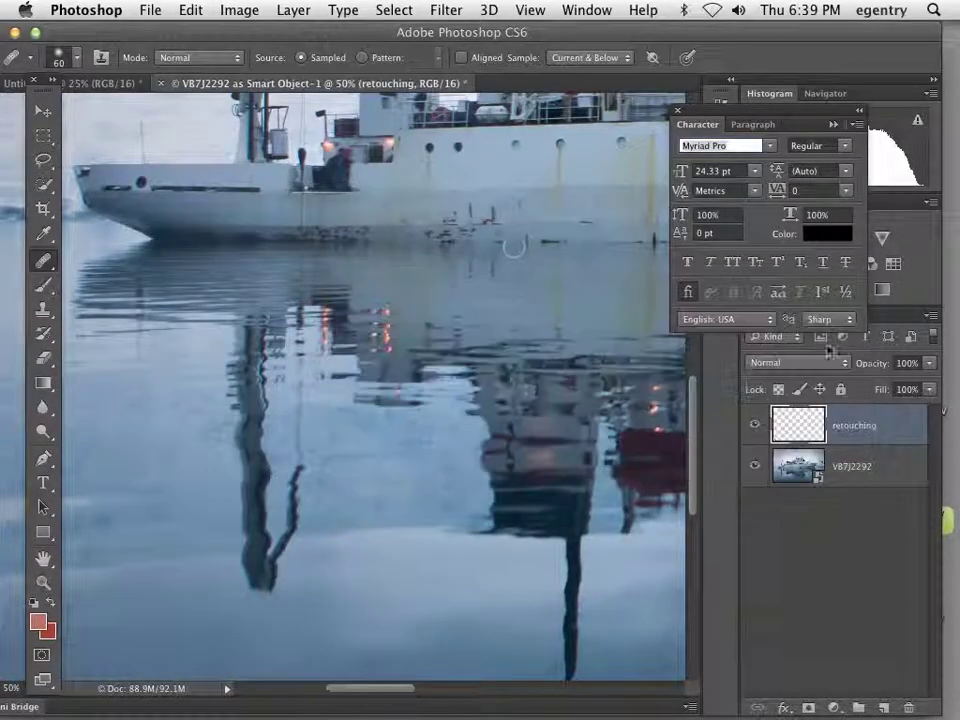
- Save the layered ship photo to the Desktop as icecolors in Large Document Format (.psb), with Layers and Maximize Compatibility on
left_click(150, 10)
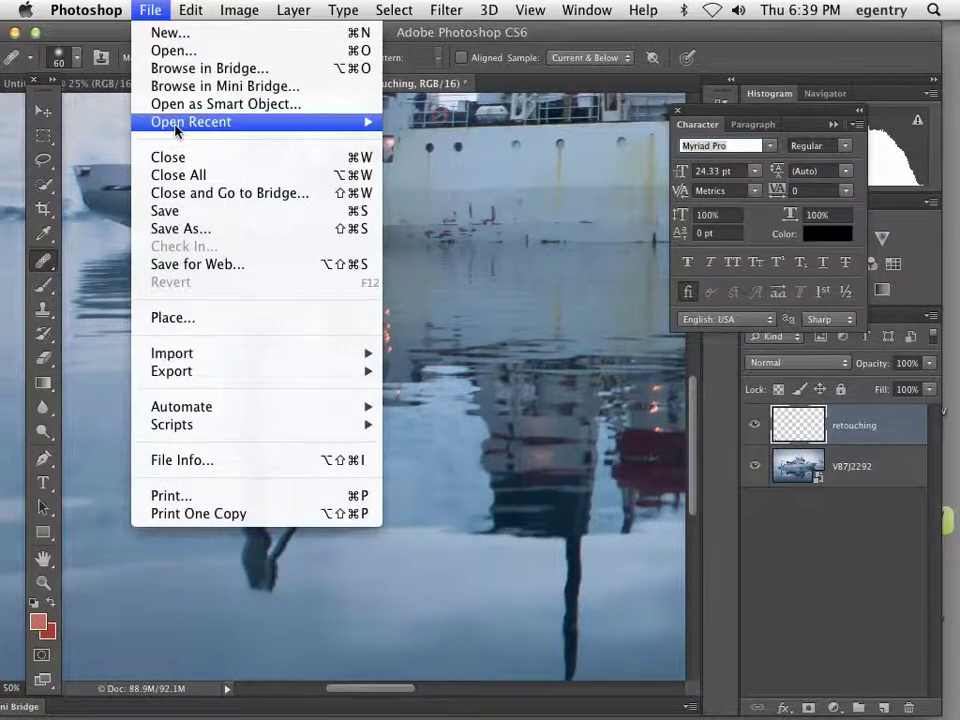
key("Escape")
key("super+shift+s")
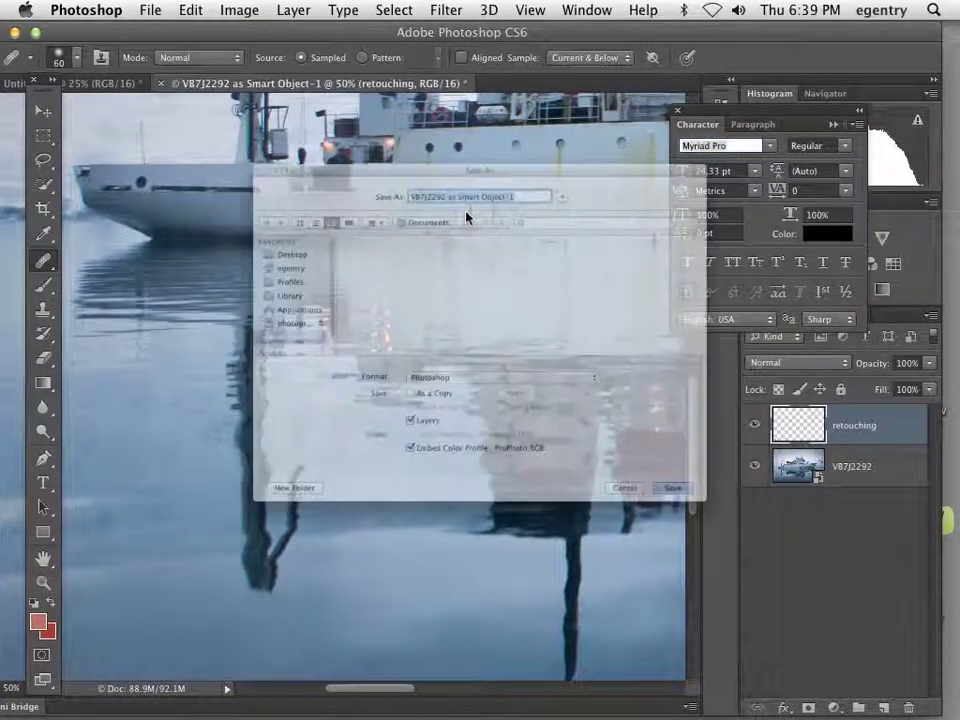
left_click(392, 409)
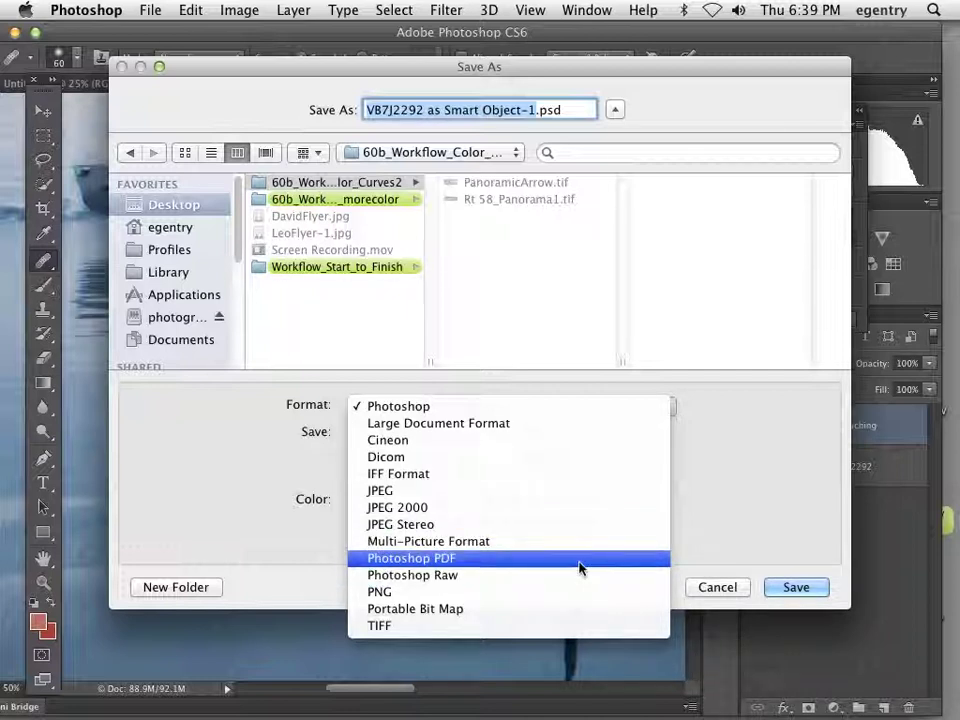
left_click(504, 423)
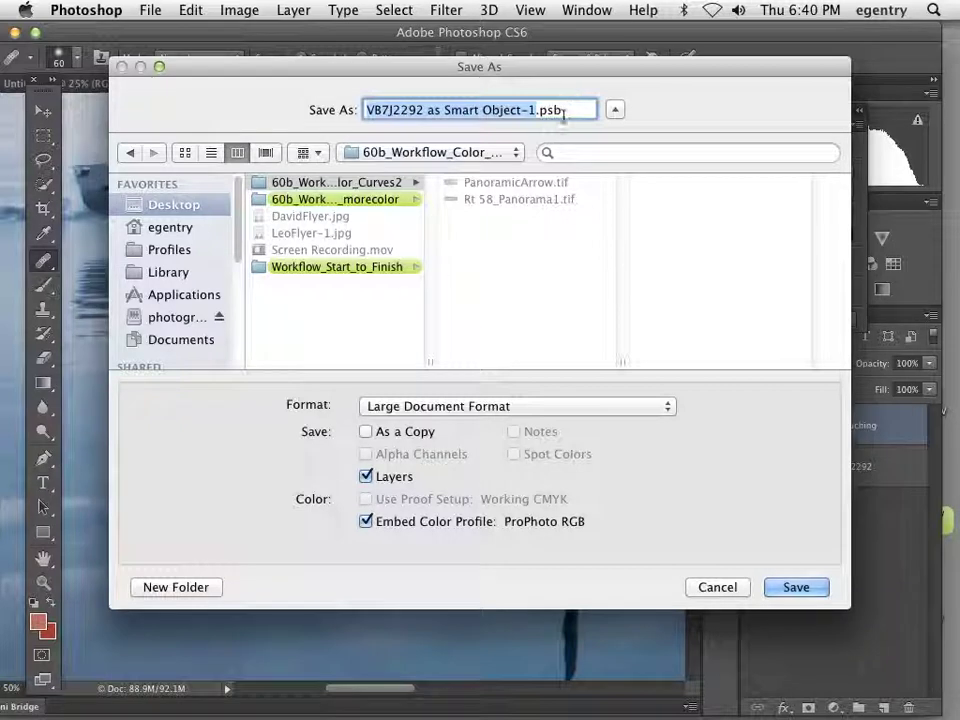
type("icecolor")
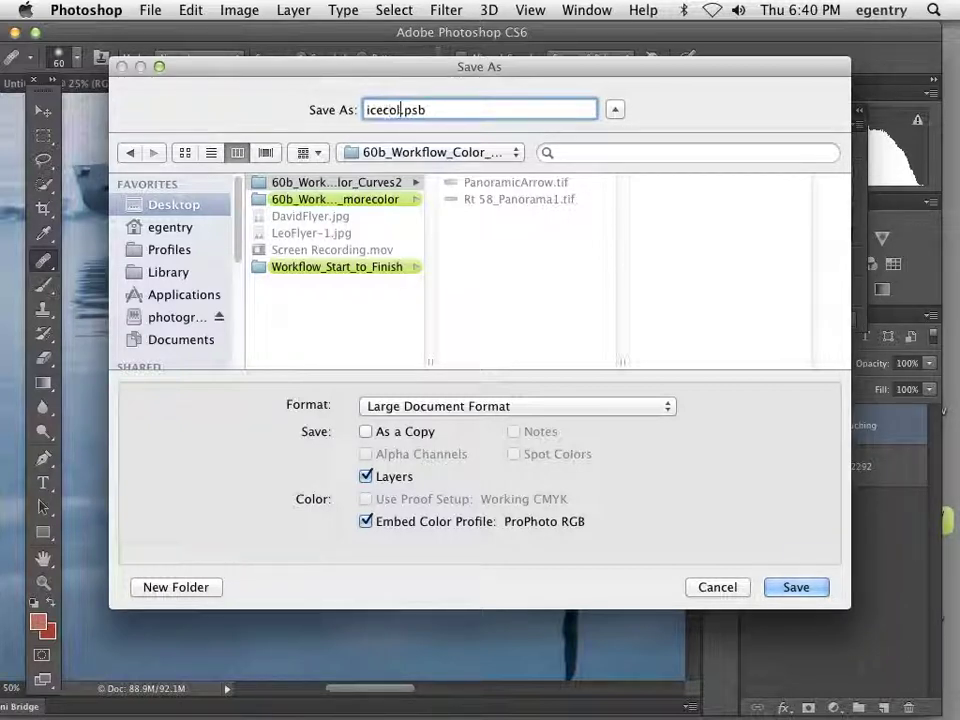
type("s")
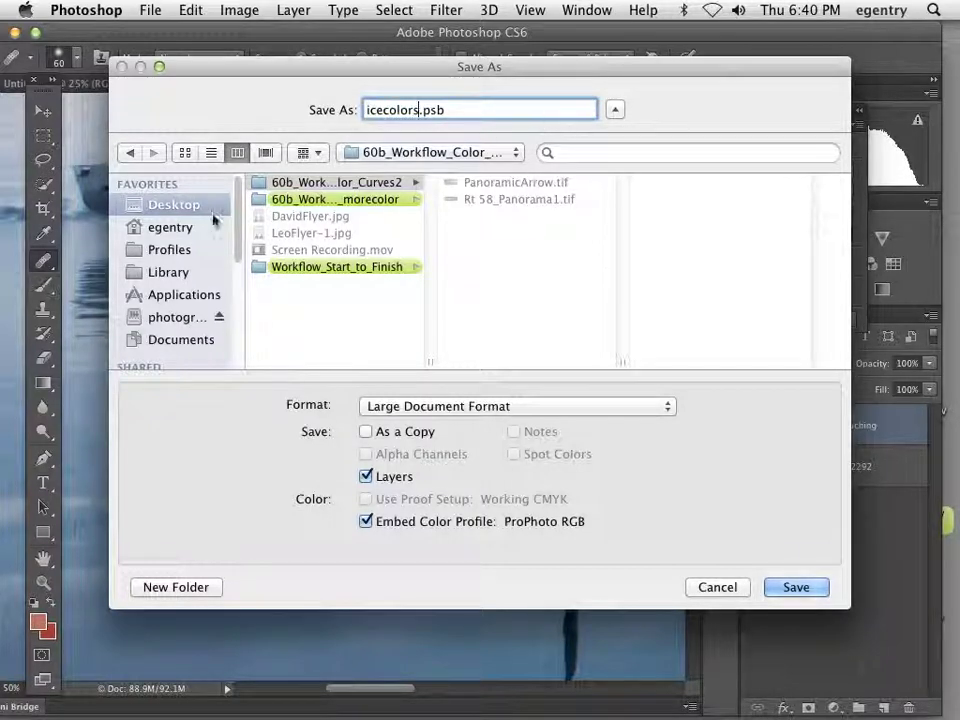
left_click(174, 205)
left_click(795, 587)
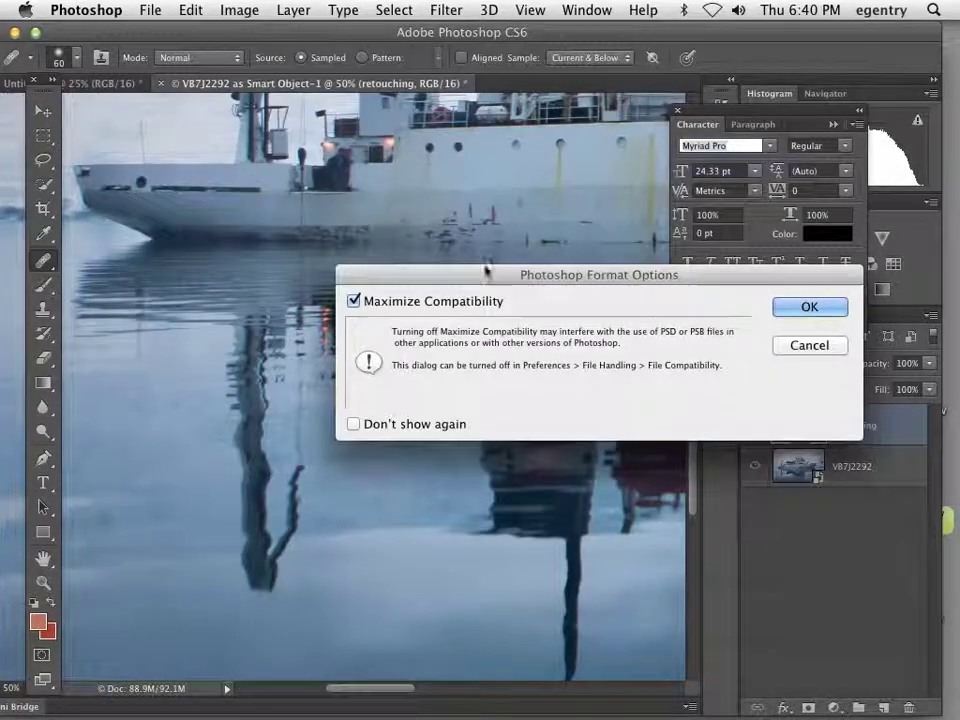
left_click(809, 307)
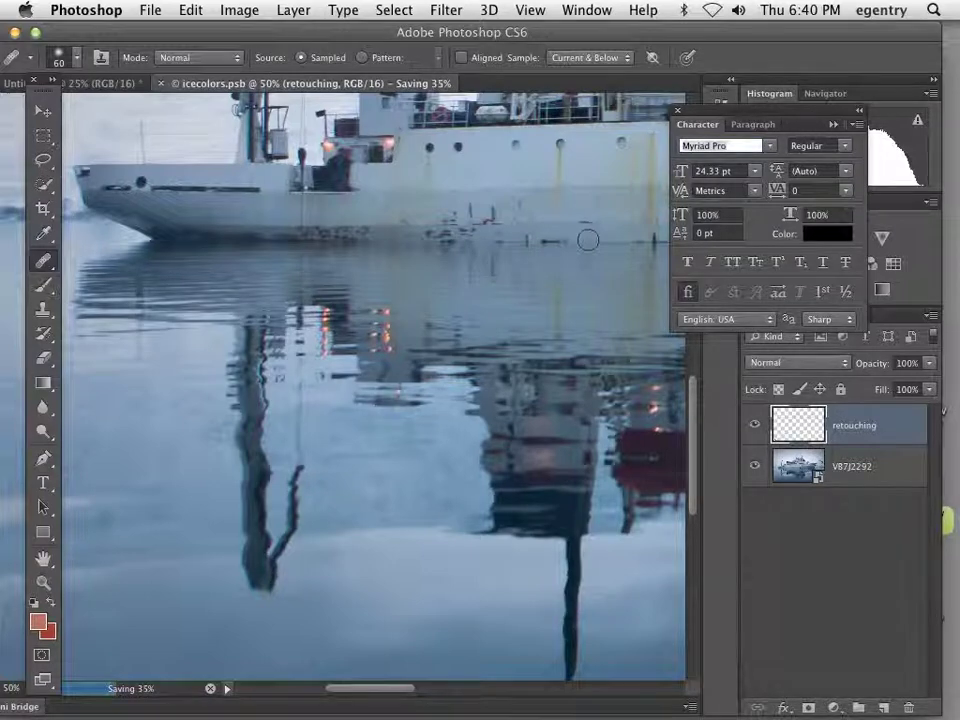
- Review the remaining steps of the WORKFLOW notes, from levels adjustment to output
left_click(105, 84)
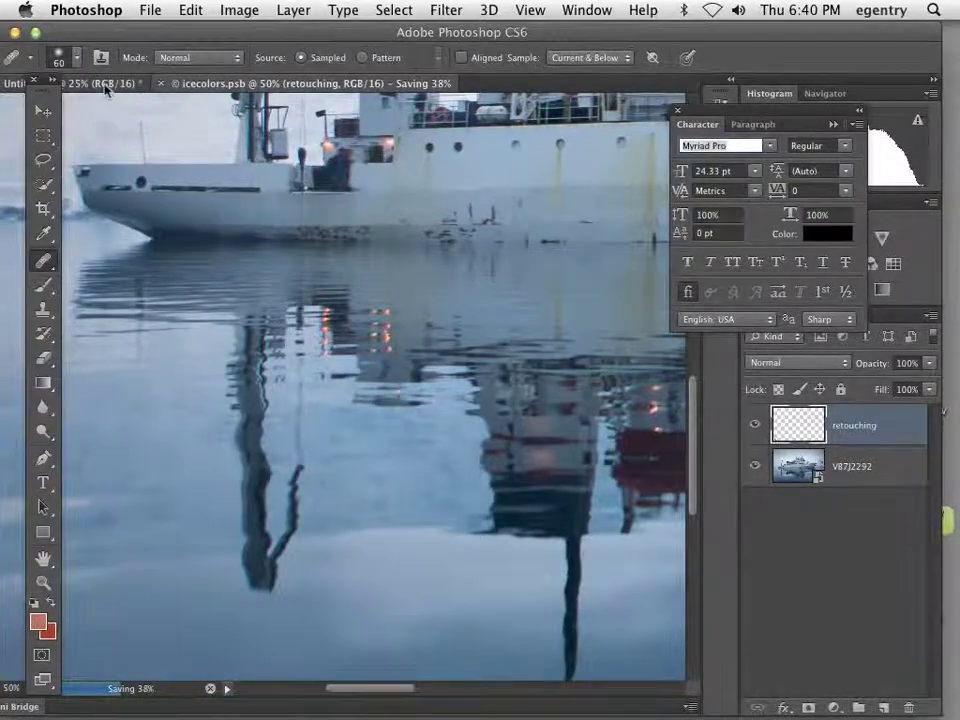
scroll(189, 411, "down", 5)
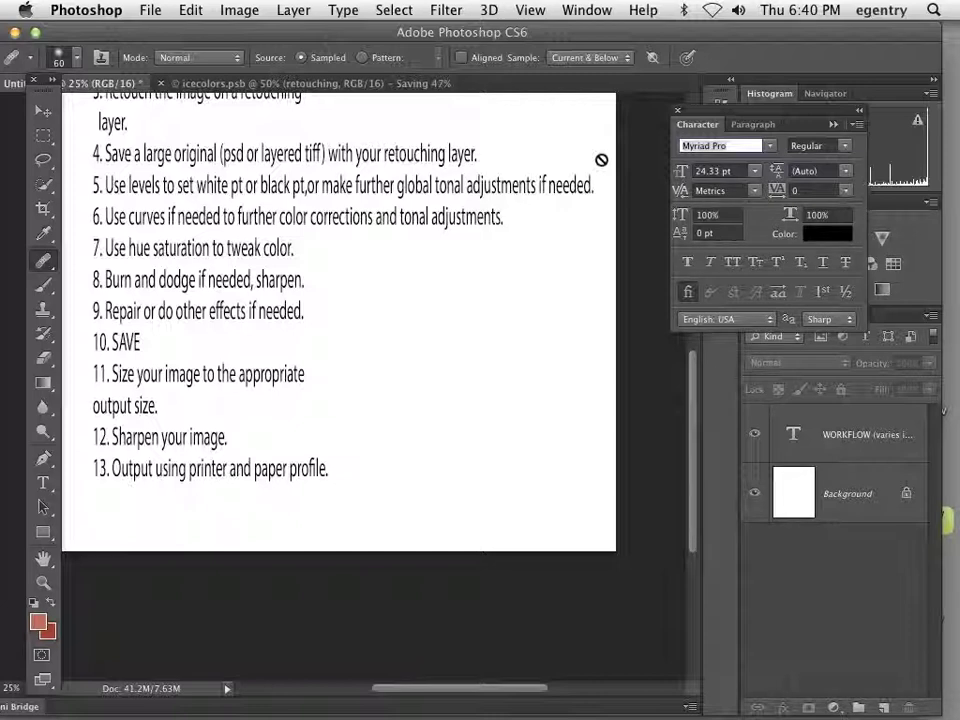
- Return to icecolors.psb, fit the whole ship photo on screen and switch to full screen mode with the menu bar
left_click(175, 83)
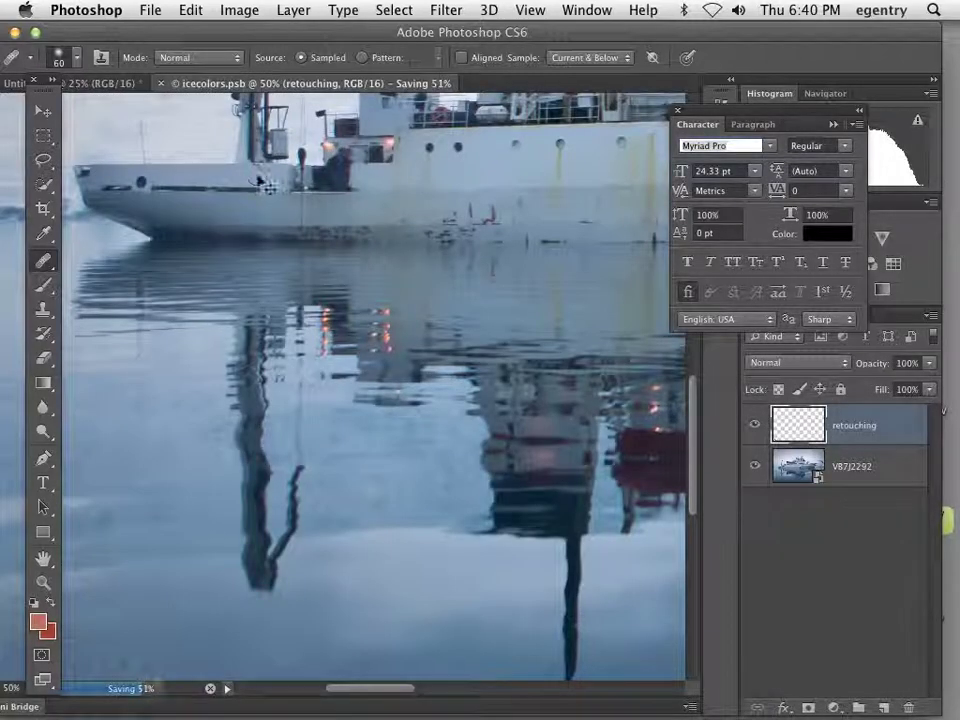
key("super+0")
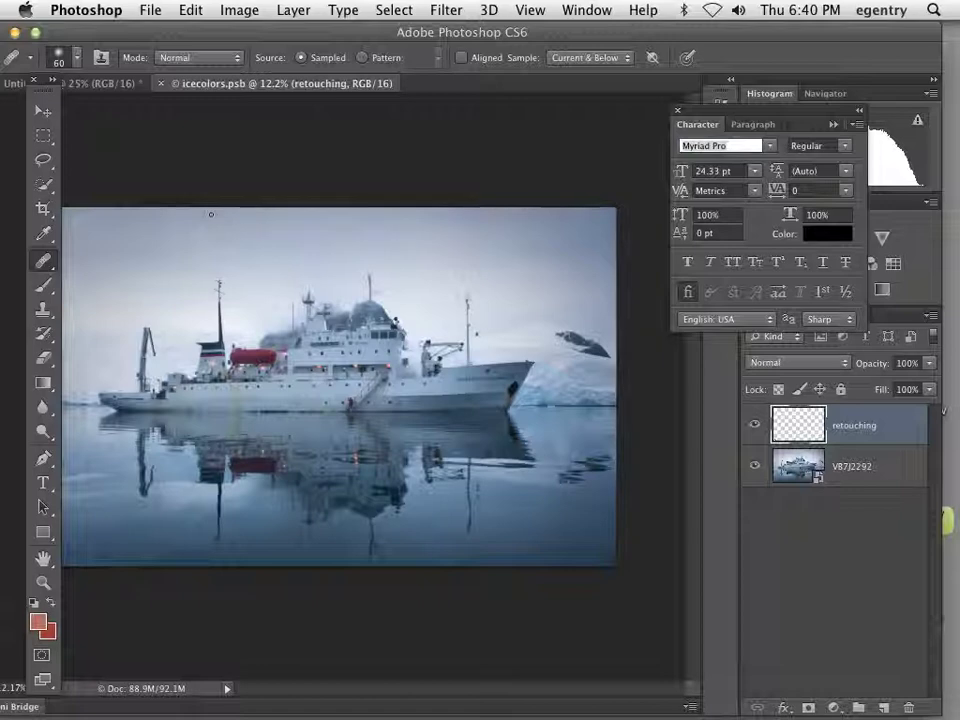
key("f")
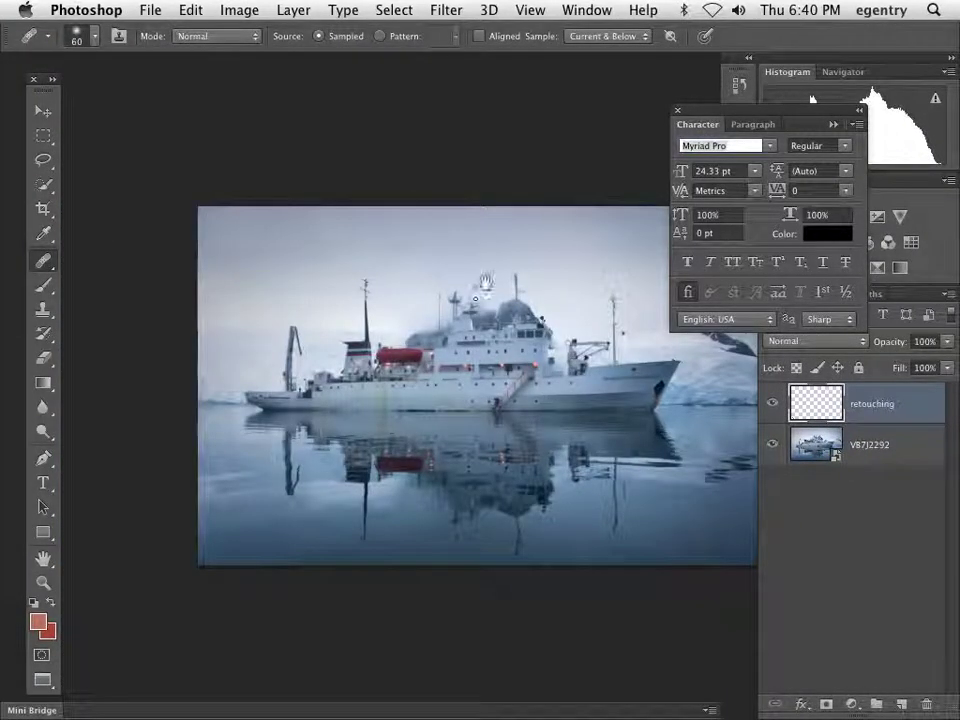
- Add a Levels adjustment layer above the retouching layer and move the Character panel clear of the Layers panel
left_click_drag(482, 283, 405, 245)
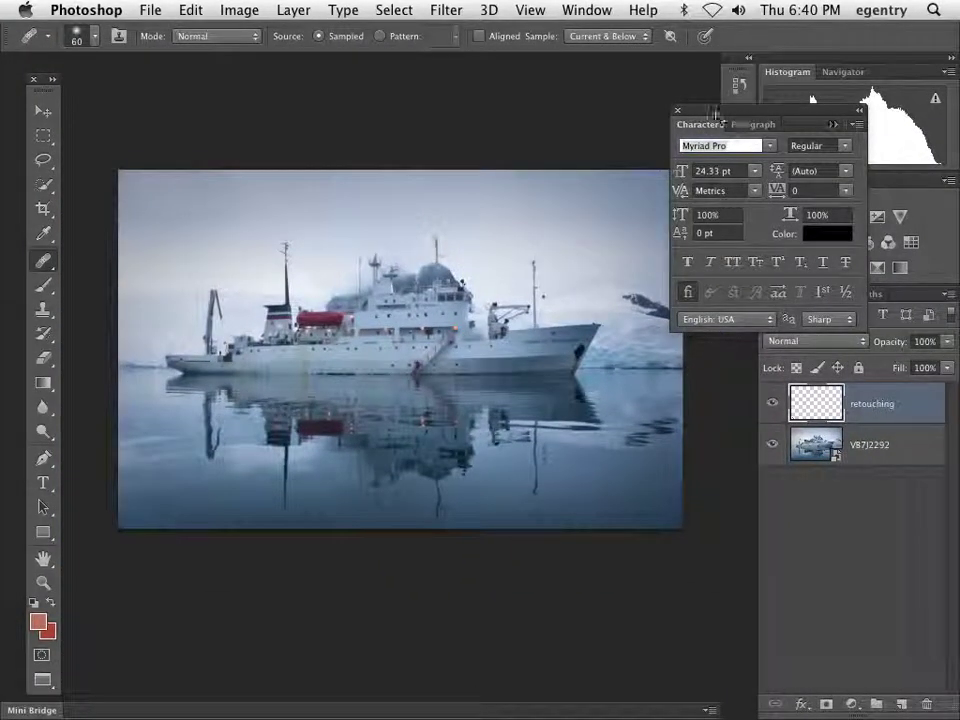
left_click_drag(714, 112, 600, 62)
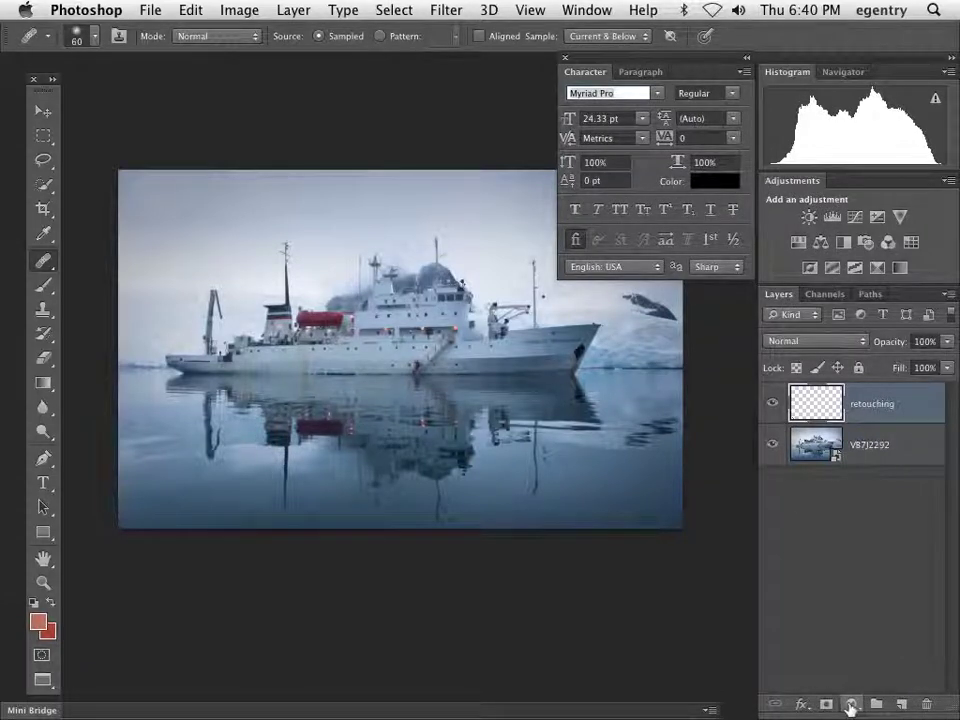
left_click(850, 706)
left_click(865, 484)
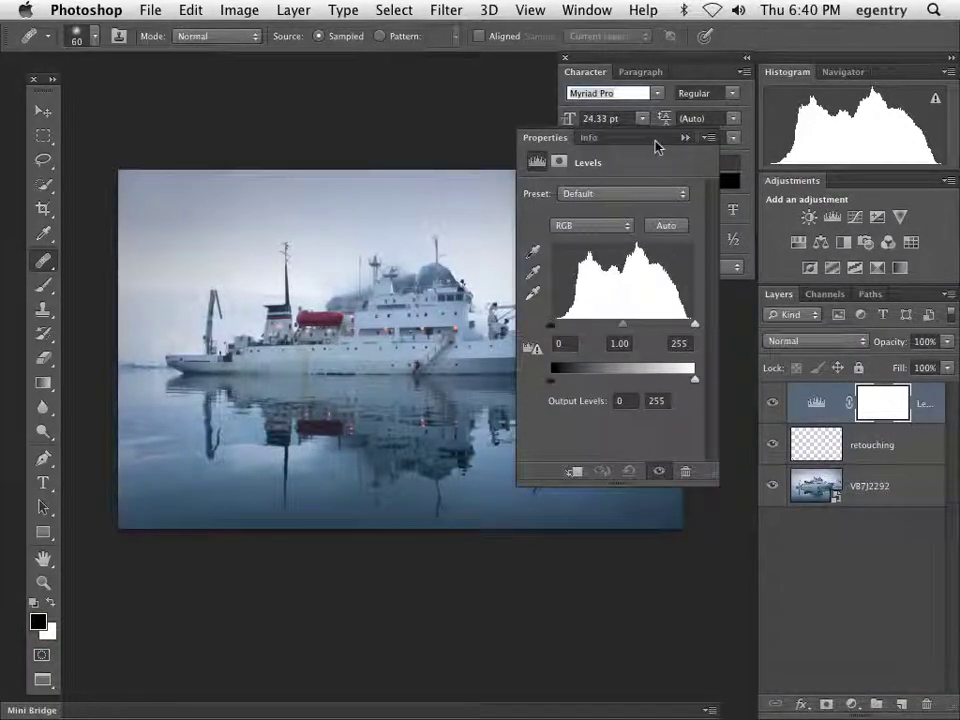
left_click_drag(657, 147, 525, 37)
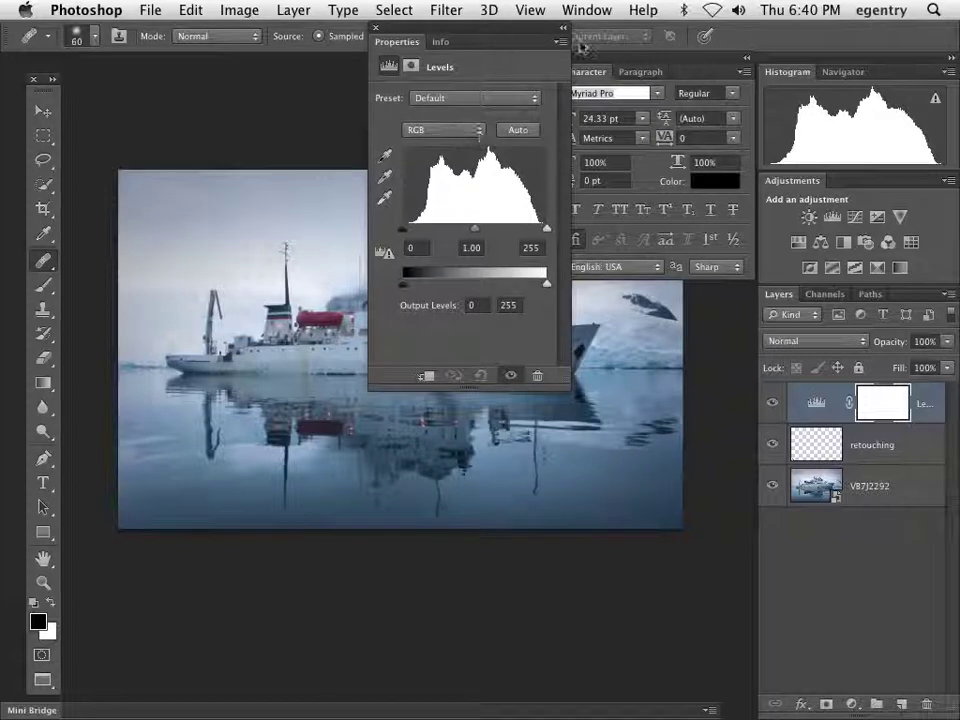
- Add a Threshold adjustment layer above the Levels layer
left_click(858, 268)
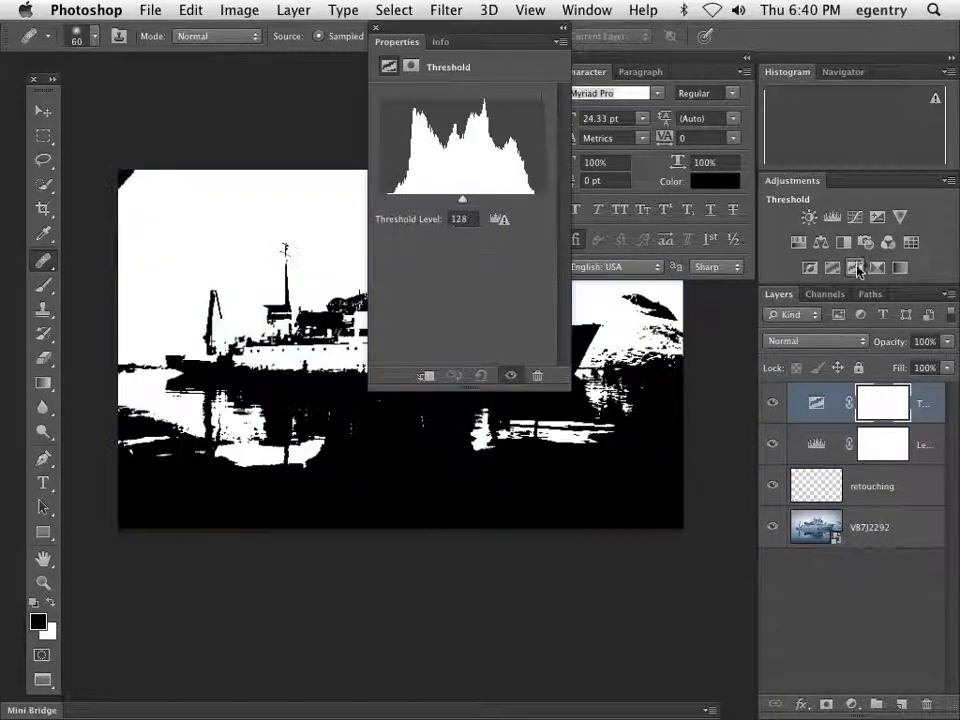
left_click_drag(485, 30, 643, 146)
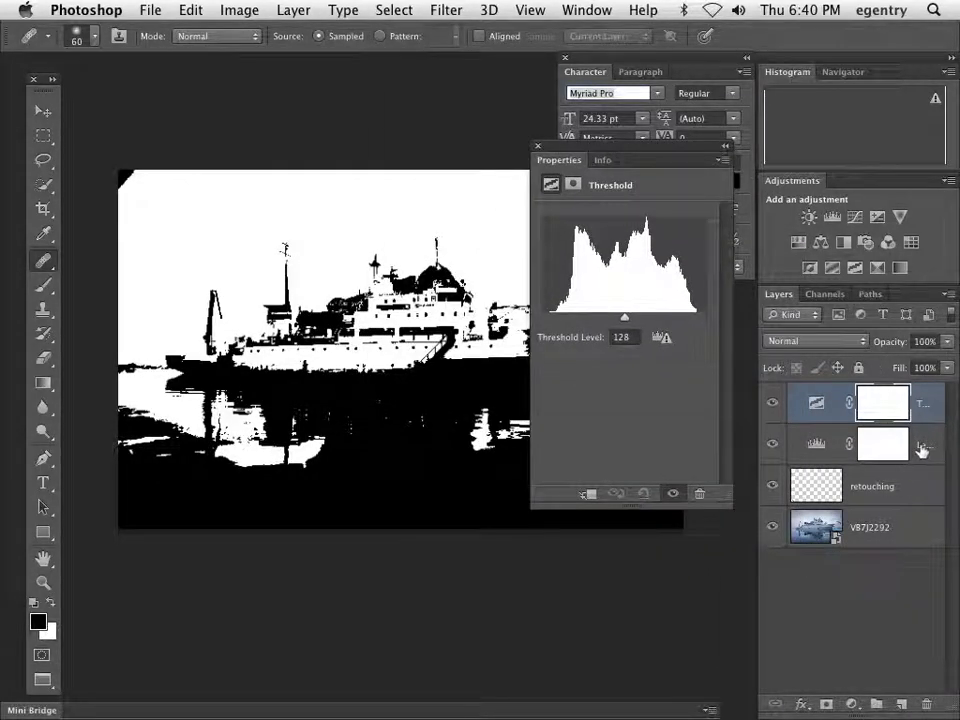
left_click_drag(640, 160, 715, 212)
- Lower the threshold level to about 20 and place color samplers on the darkest spots at the ship's bow
left_click_drag(43, 233, 102, 262)
left_click_drag(699, 369, 620, 374)
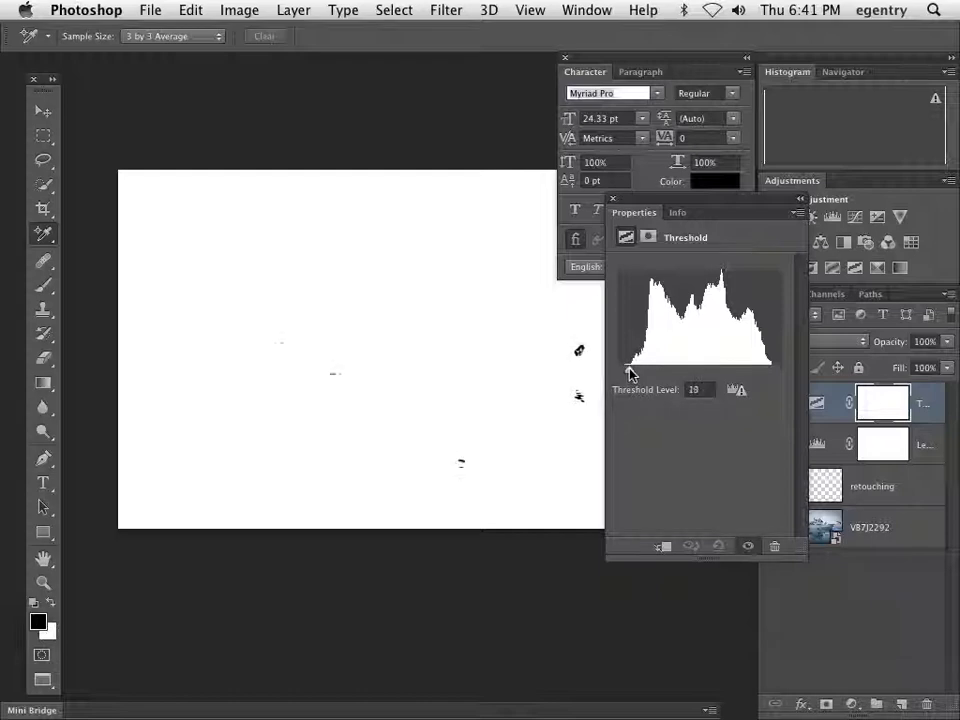
left_click(578, 352)
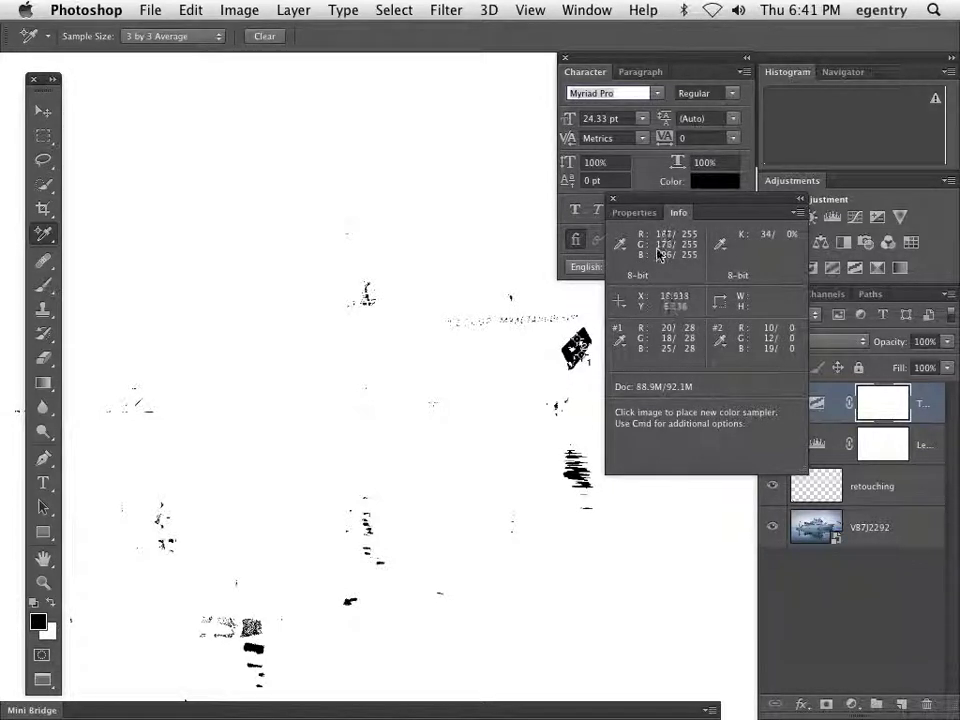
- Place a color sampler on the brightest sky area beside the funnel using a high threshold, and delete the Threshold layer
left_click(634, 212)
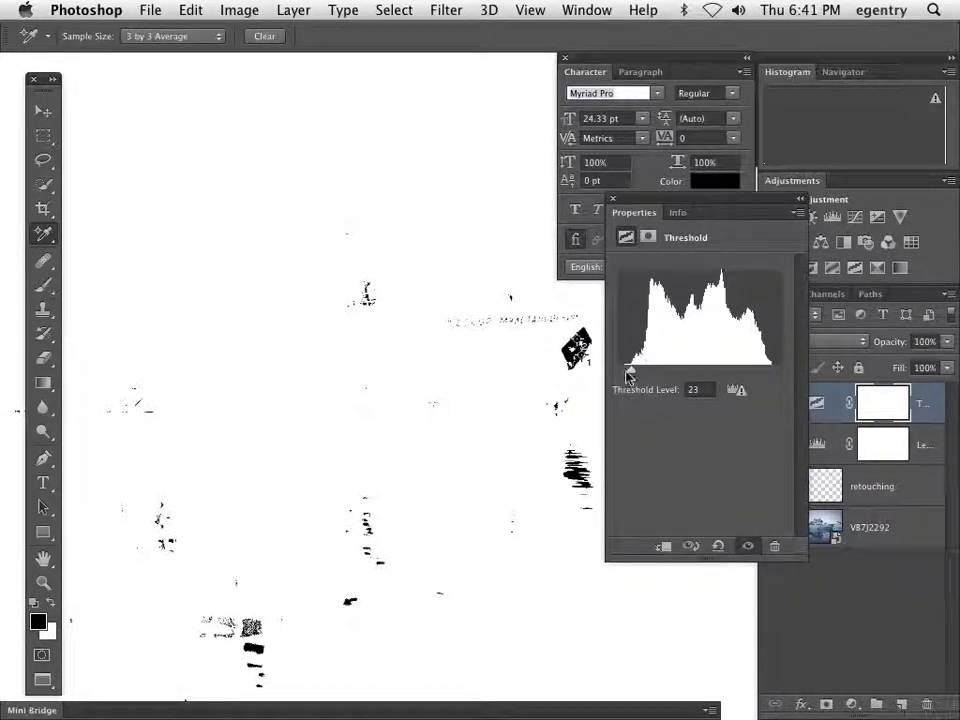
left_click_drag(630, 369, 769, 374)
key("super+minus")
left_click(346, 301)
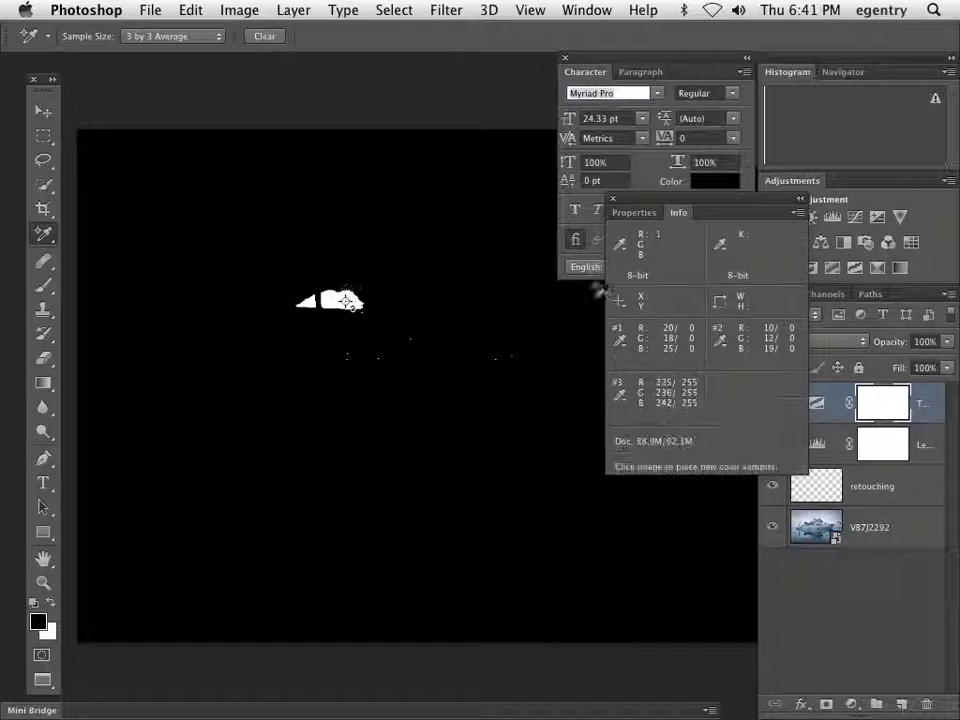
left_click_drag(636, 207, 523, 173)
left_click_drag(921, 405, 926, 705)
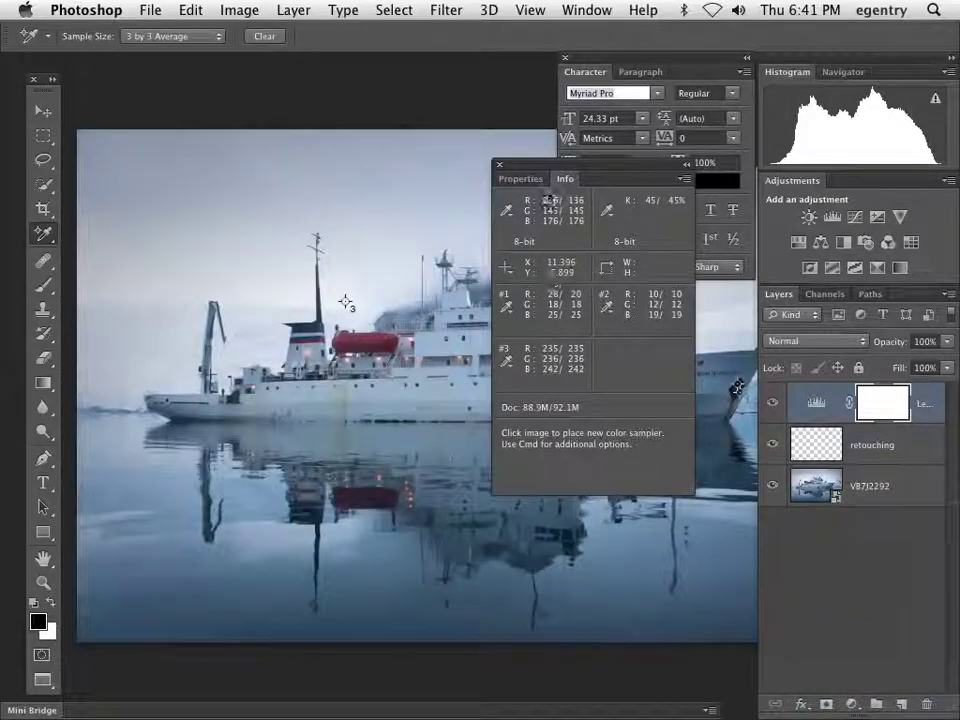
- Compare the two shadow samplers at the bow in the Info panel and remove the lighter one
left_click_drag(545, 171, 575, 34)
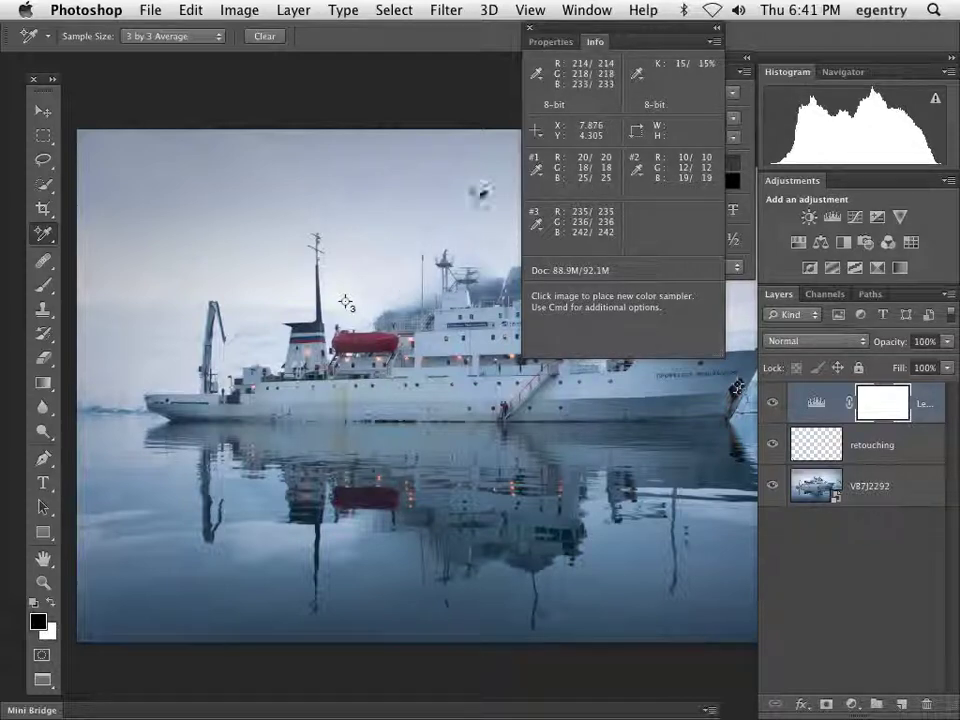
left_click_drag(480, 182, 176, 214)
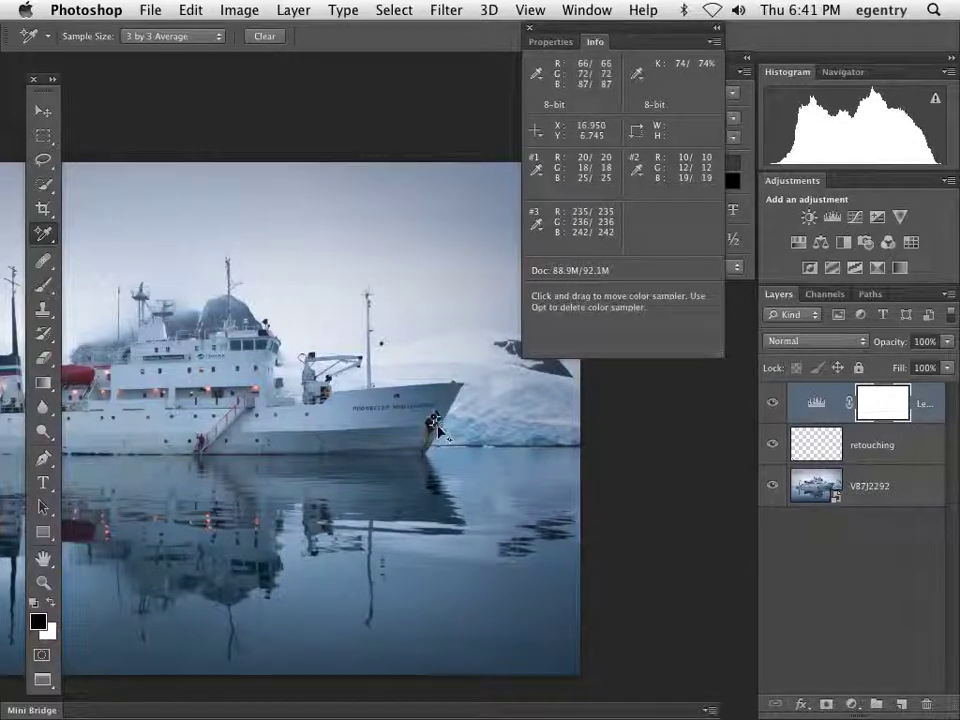
left_click_drag(335, 309, 583, 297)
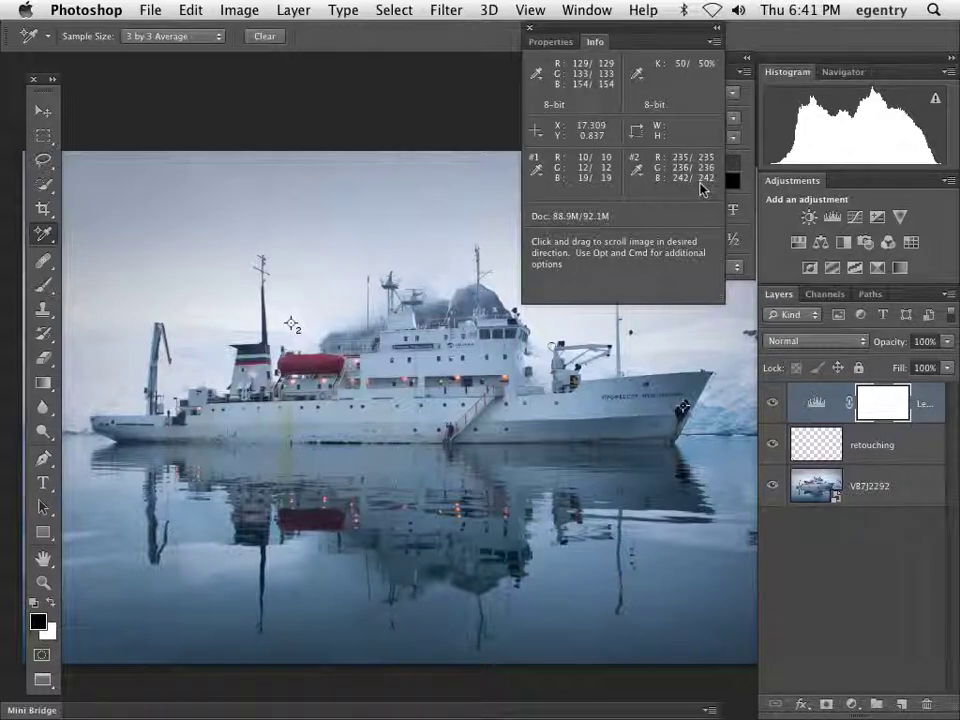
- Examine up close the highlight sampler in the sky and the shadow sampler in the dark anchor recess at the bow
left_click(290, 325, "super")
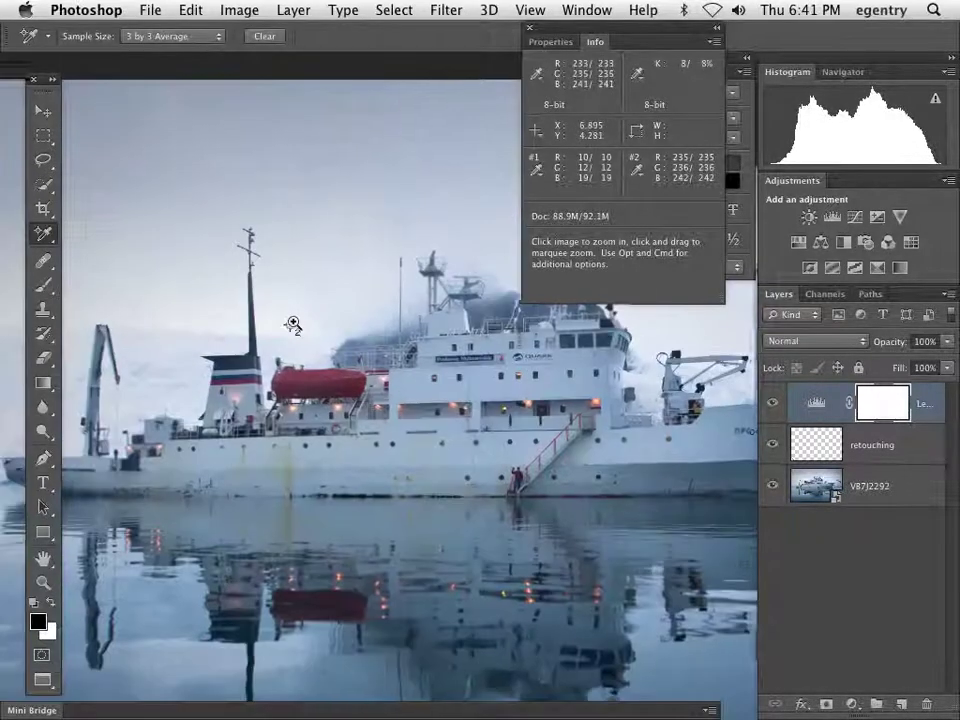
left_click(292, 327, "super")
left_click(292, 335, "super")
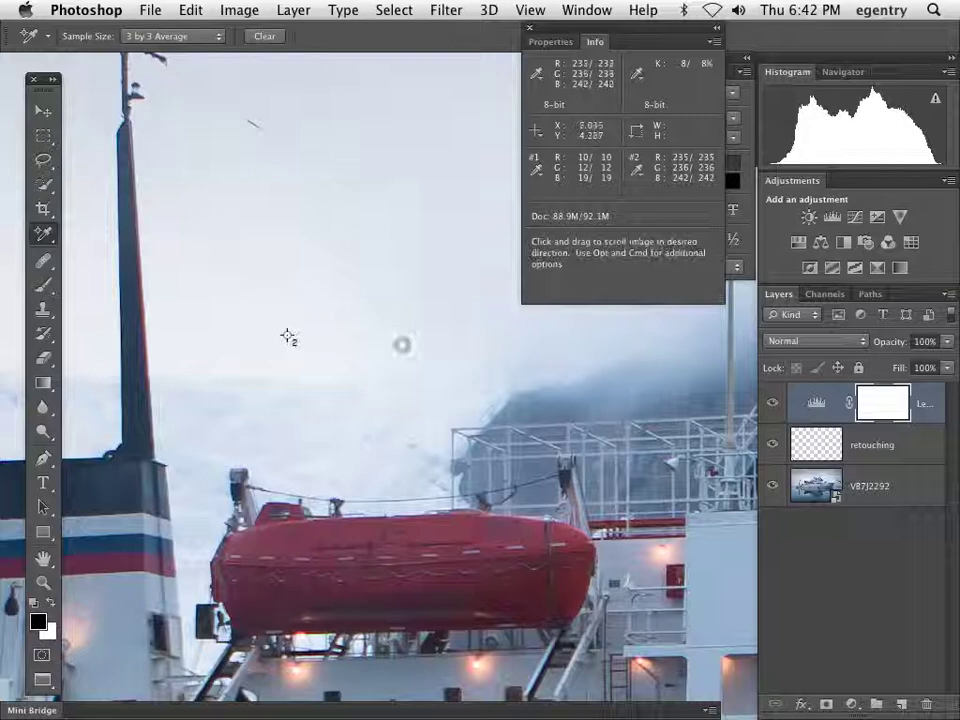
left_click_drag(500, 345, 240, 281)
left_click_drag(506, 431, 191, 399)
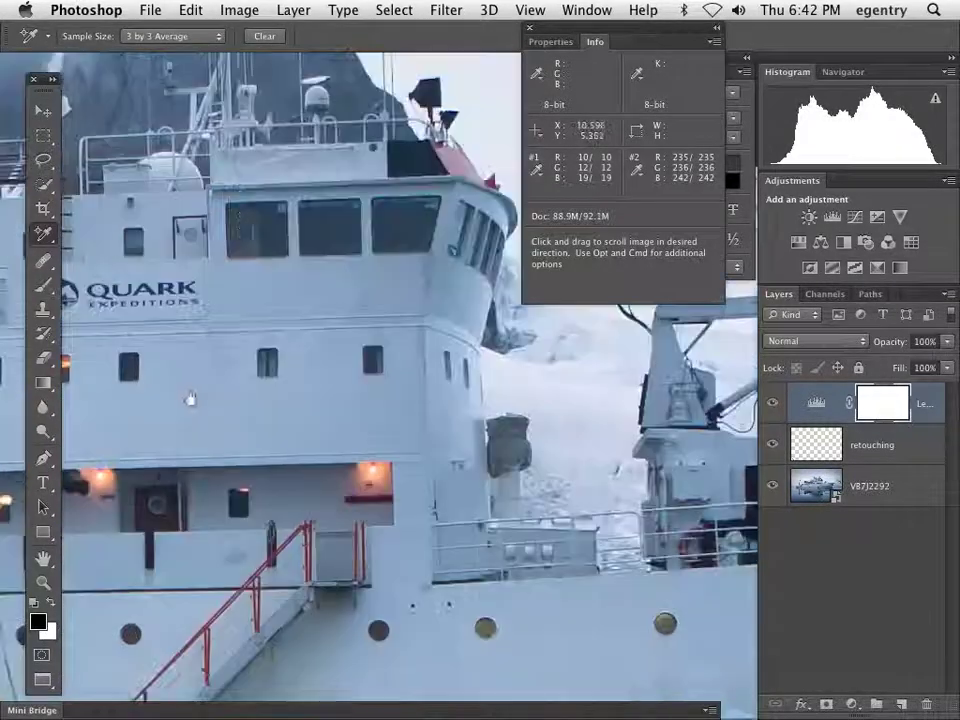
left_click_drag(540, 440, 167, 426)
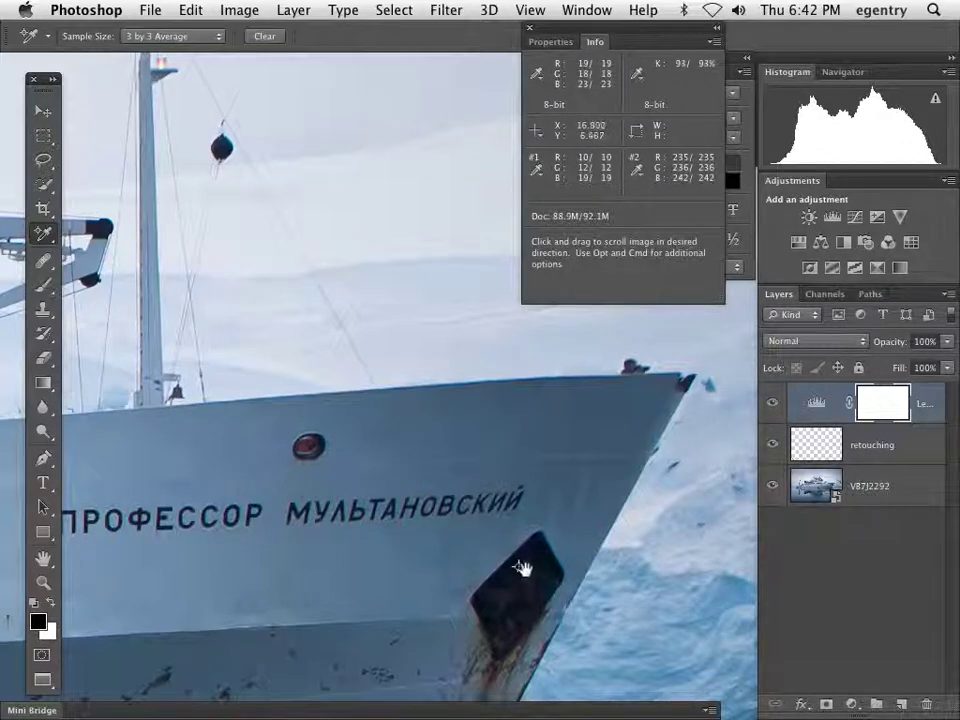
left_click(514, 564, "super")
left_click(506, 562, "super")
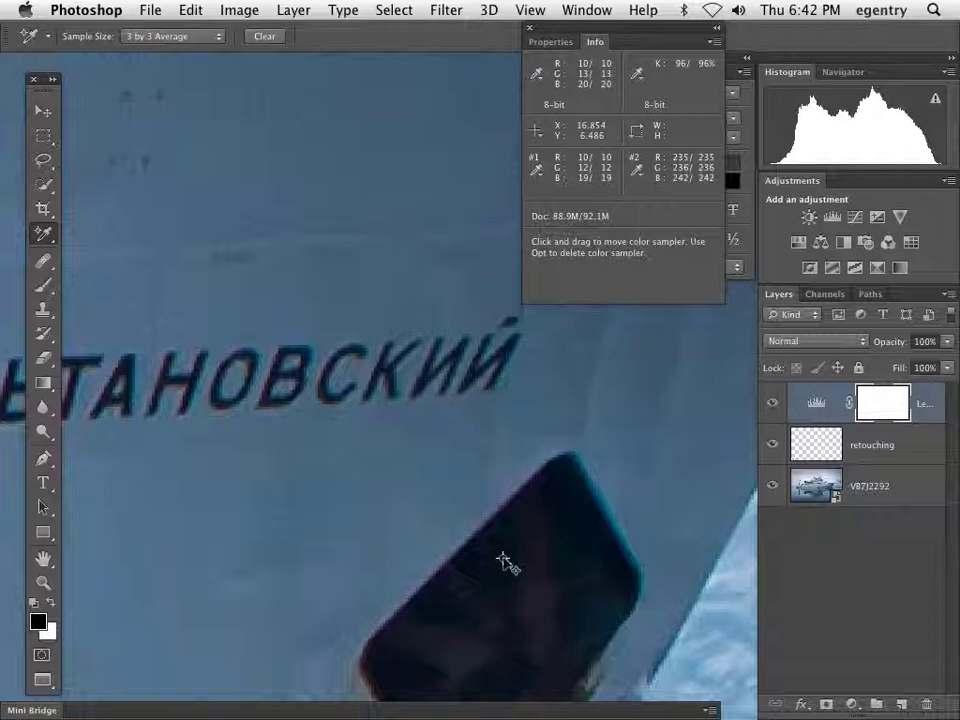
- Set the Levels white point eyedropper's target highlight color to RGB 245, 245, 245 and save it as the default
double_click(816, 403)
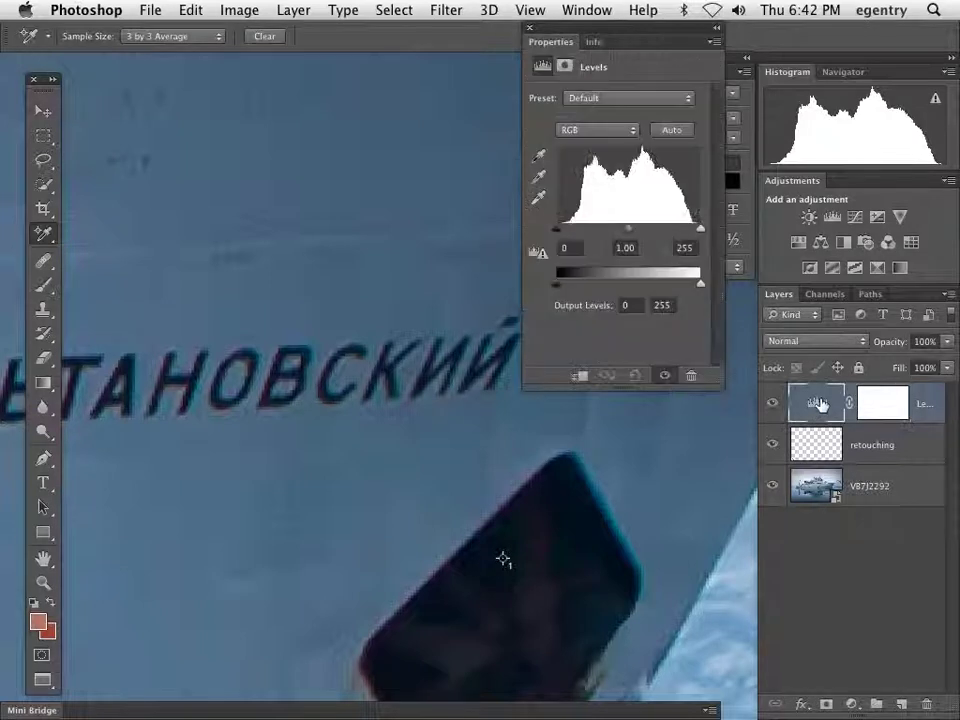
left_click(539, 158)
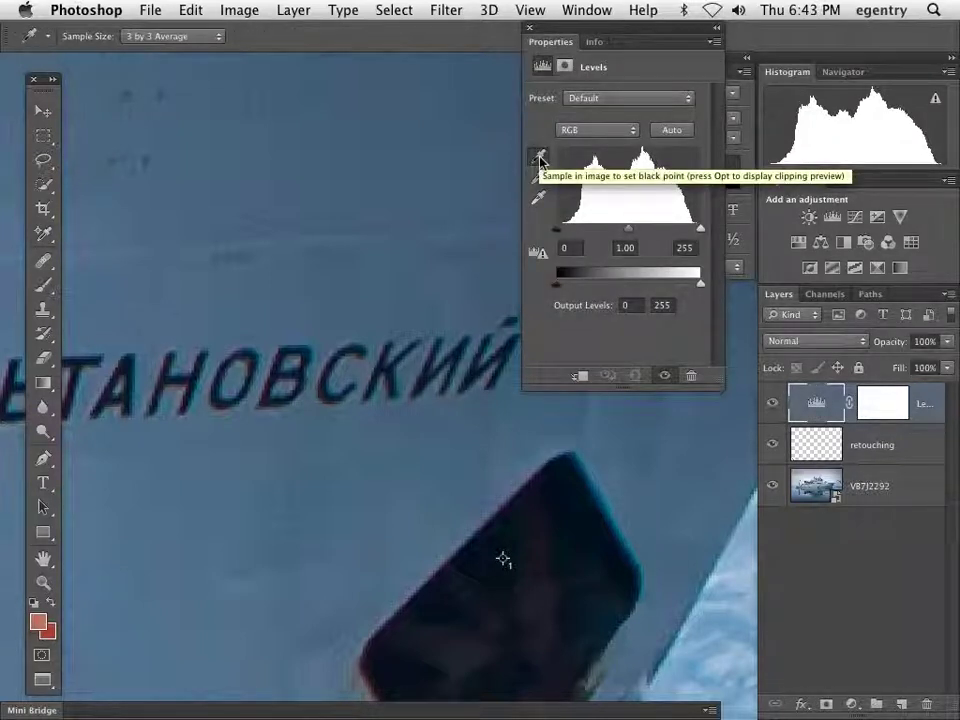
left_click_drag(564, 35, 695, 93)
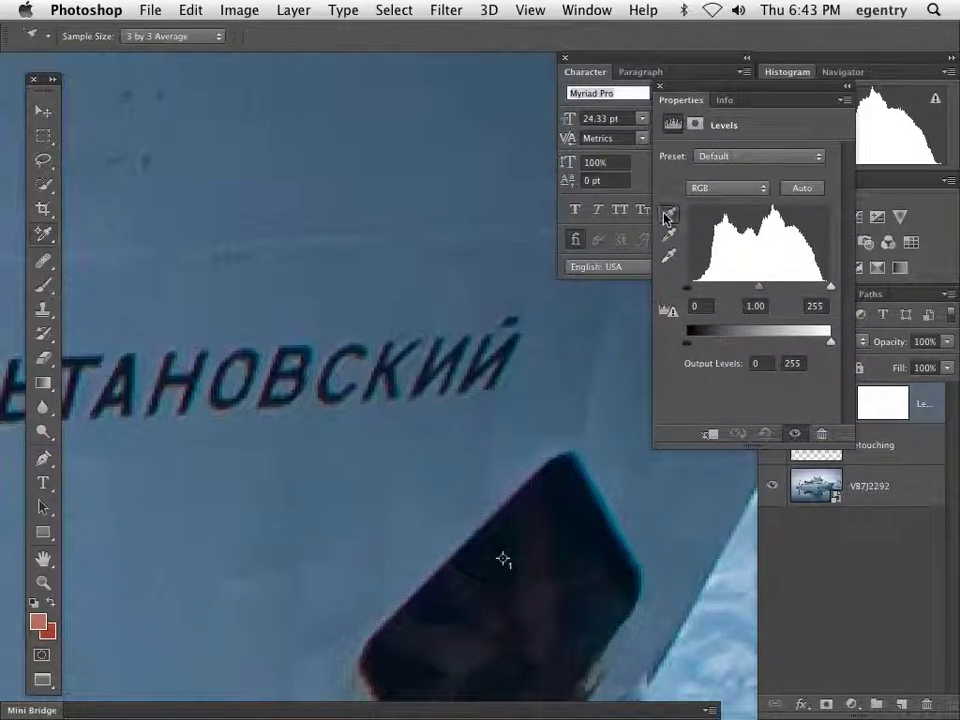
double_click(669, 262)
left_click_drag(489, 88, 404, 56)
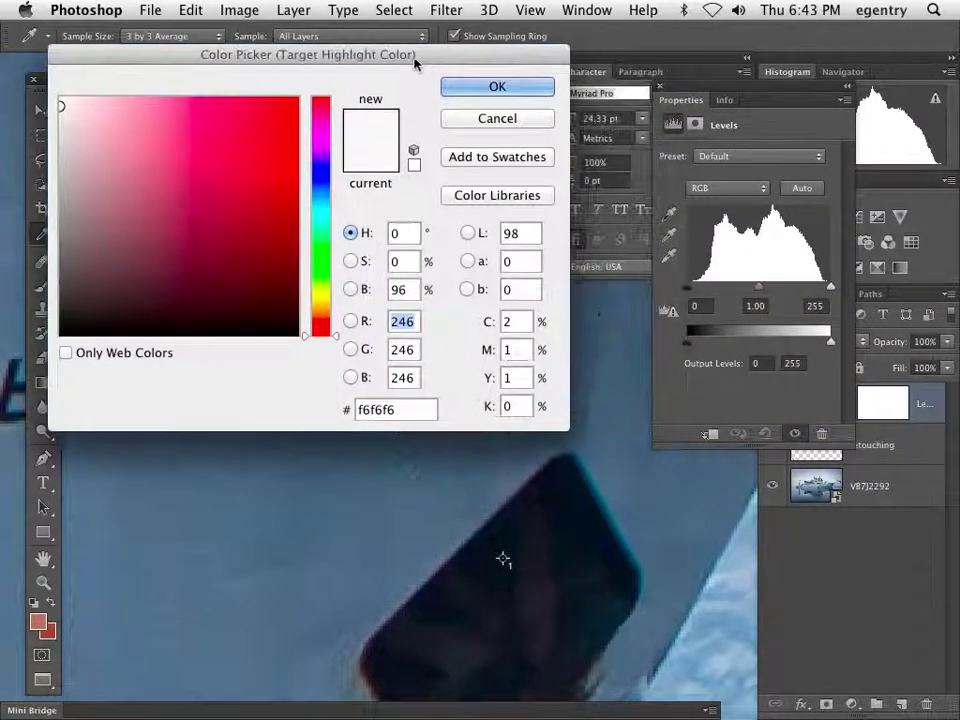
type("245")
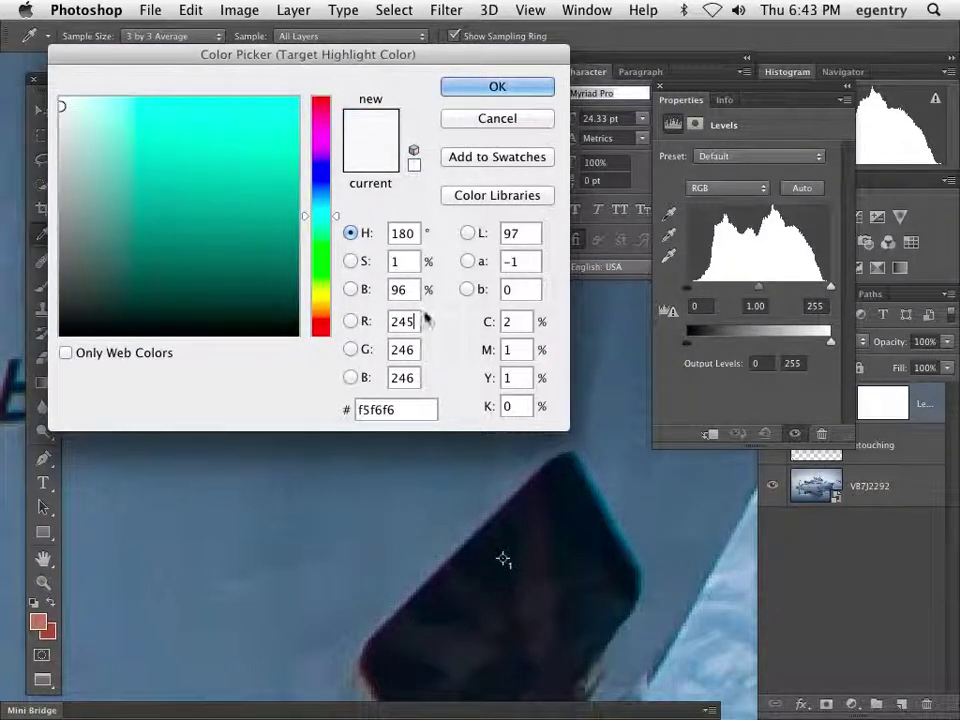
double_click(414, 350)
type("245")
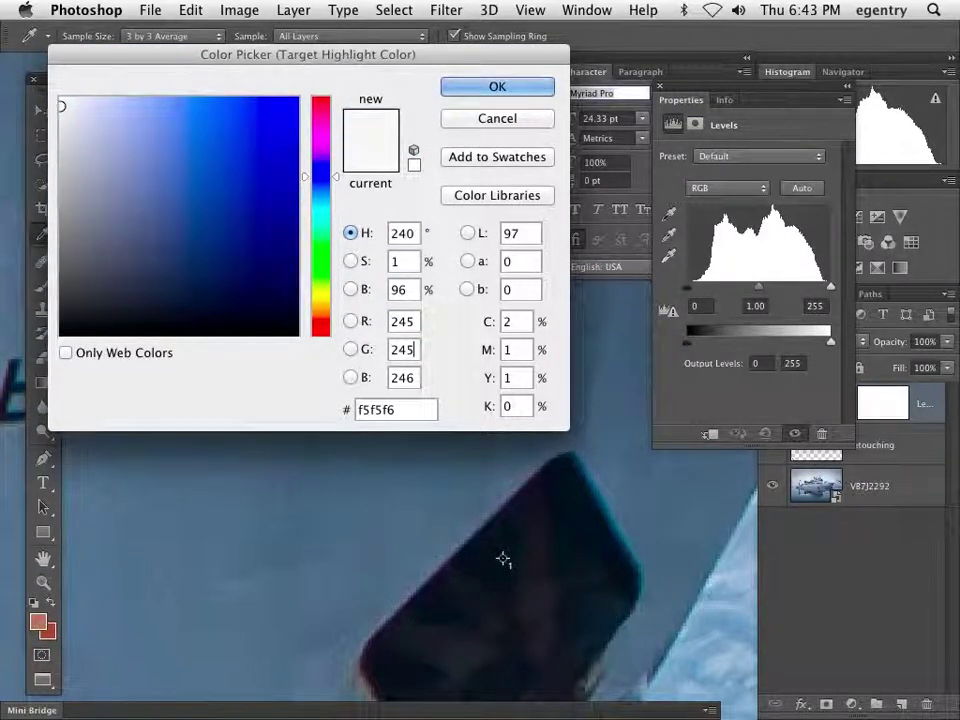
double_click(409, 384)
type("245")
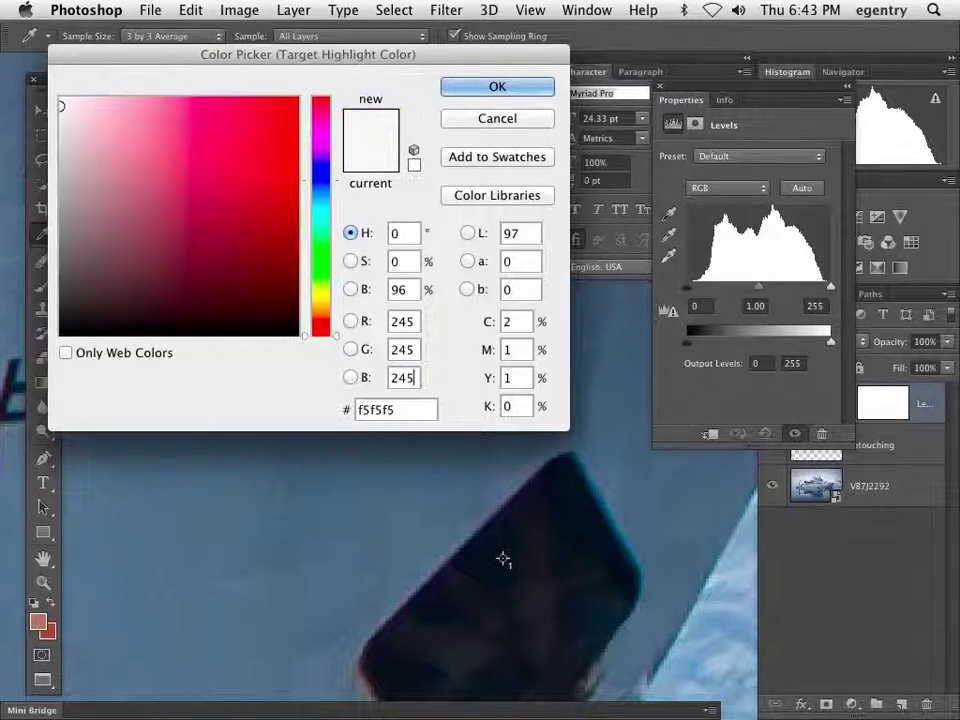
double_click(400, 289)
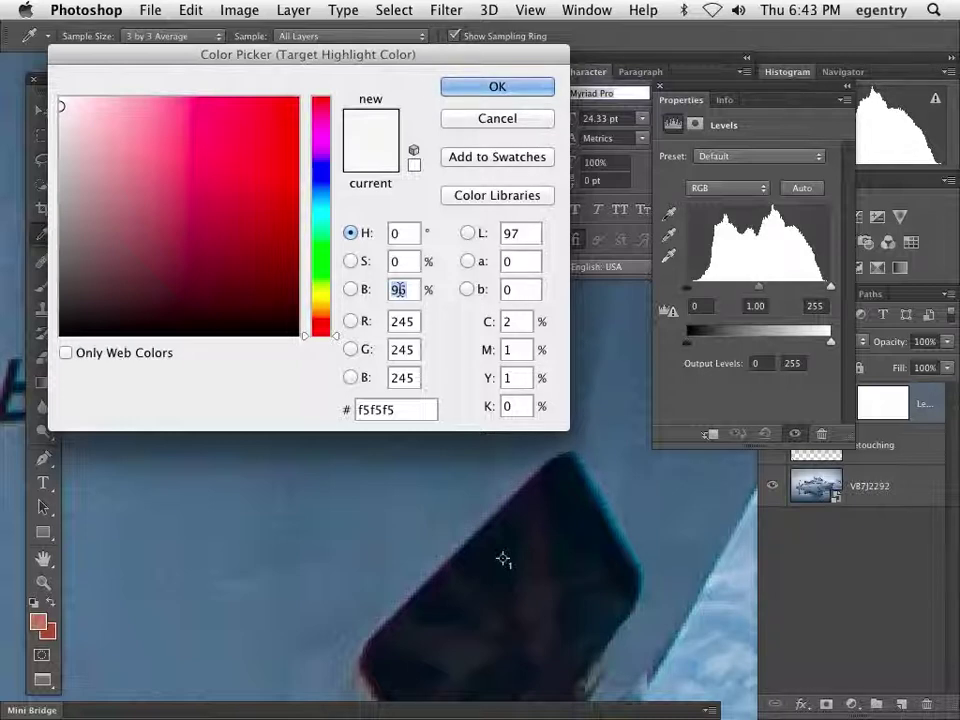
left_click(512, 92)
left_click(617, 274)
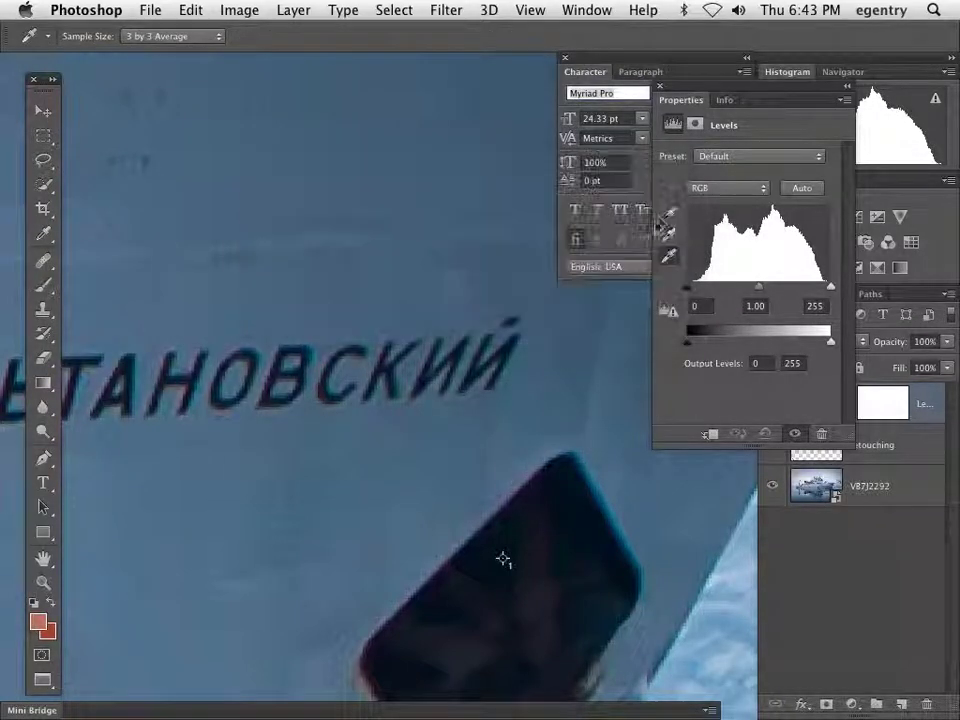
- Set the Levels black point eyedropper's target shadow color to RGB 10, 10, 10, save it as the default and keep that eyedropper active
double_click(668, 218)
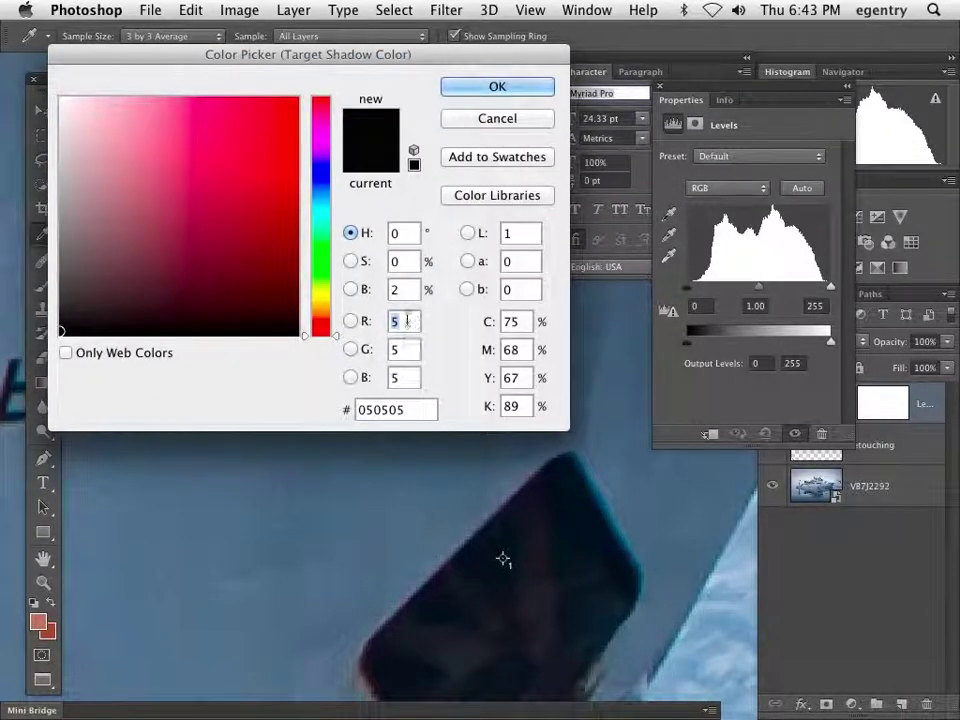
type("10")
left_click(405, 349)
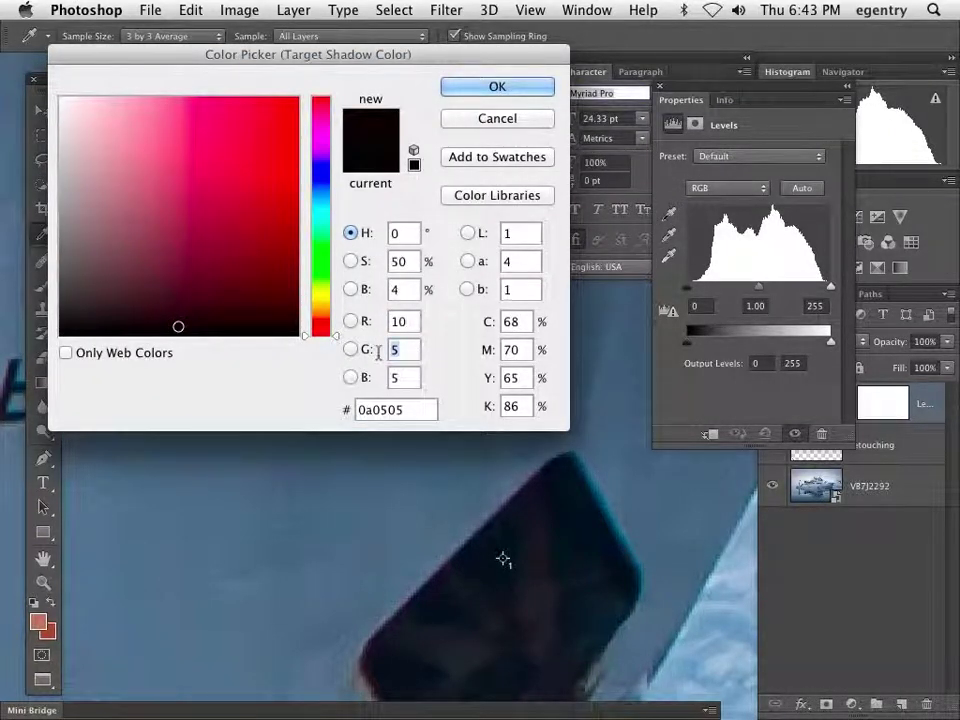
type("10")
key("Tab")
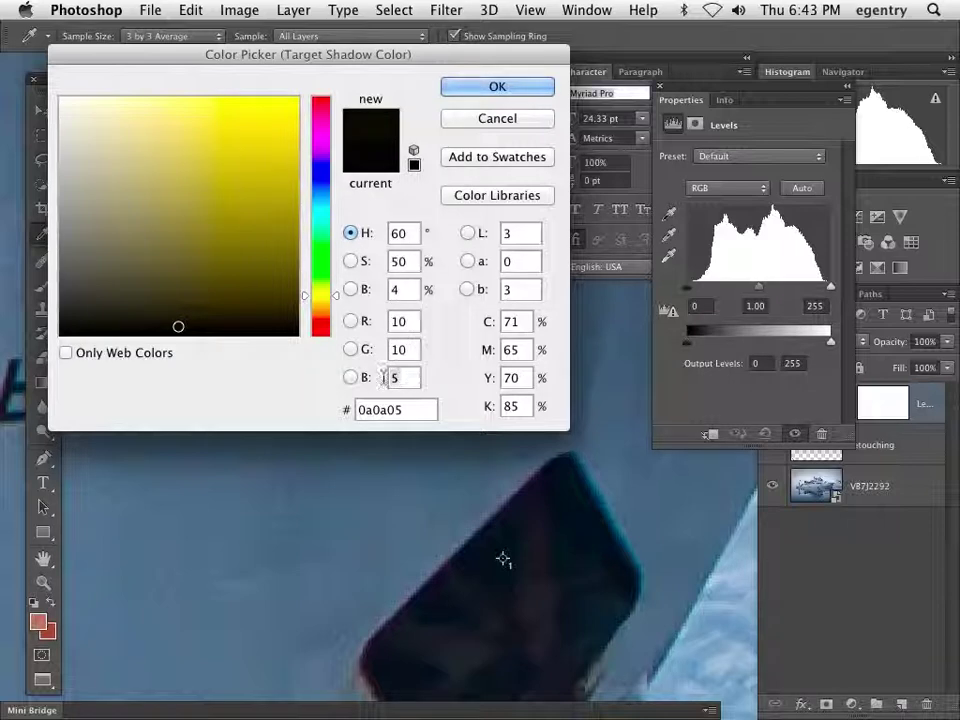
type("10")
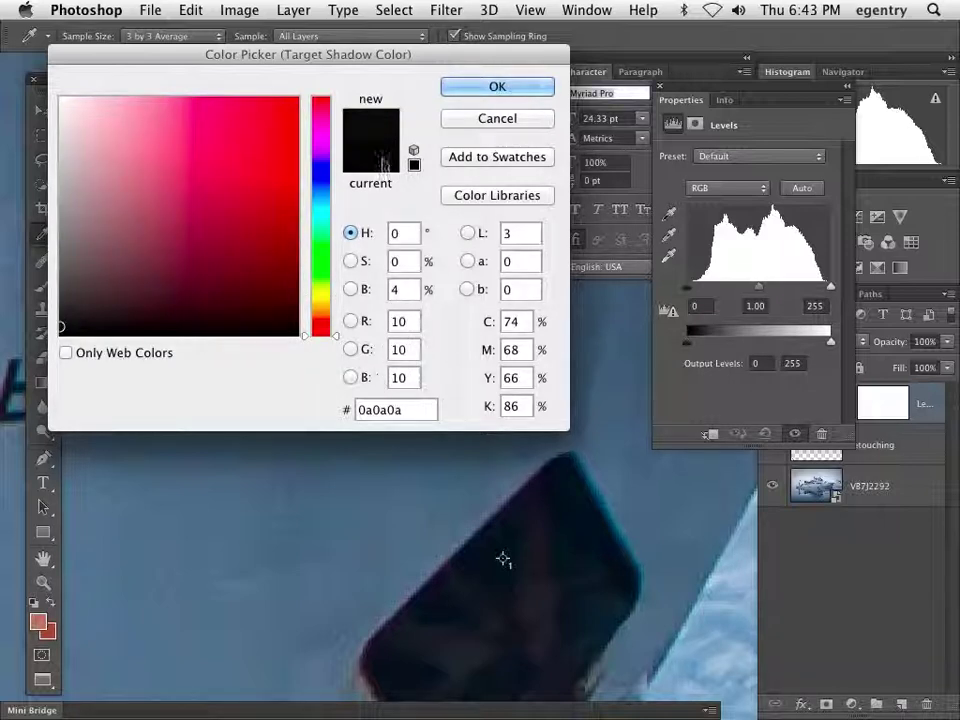
left_click(458, 92)
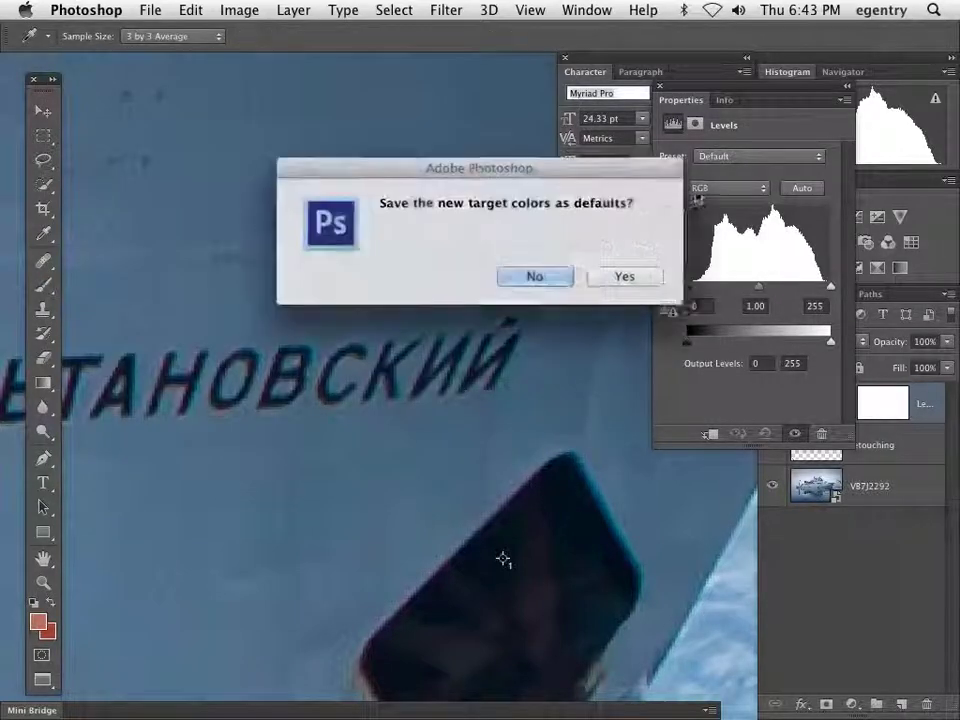
left_click(648, 279)
double_click(668, 214)
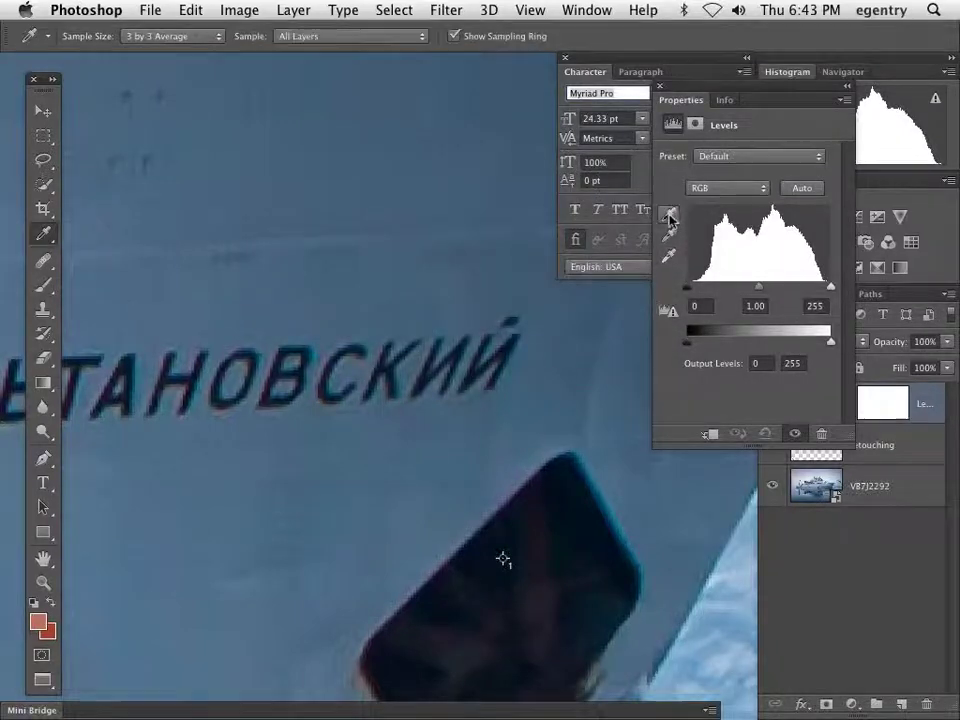
left_click(491, 120)
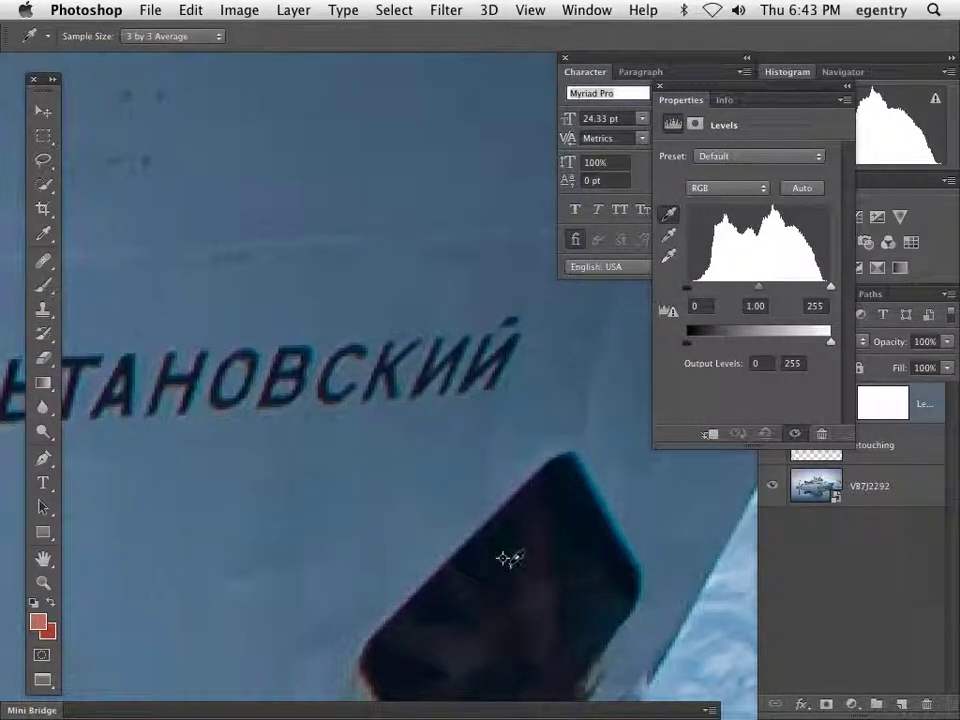
- Set the black point at shadow sampler 1 in the dark anchor recess, comparing the image before and after
left_click(507, 556)
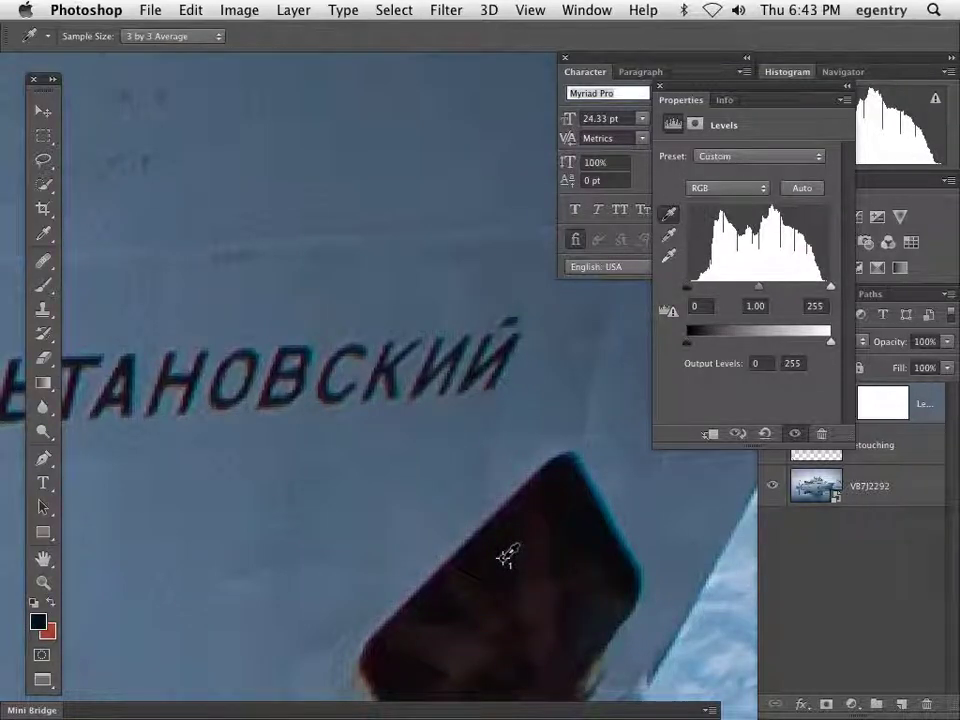
key("super+z")
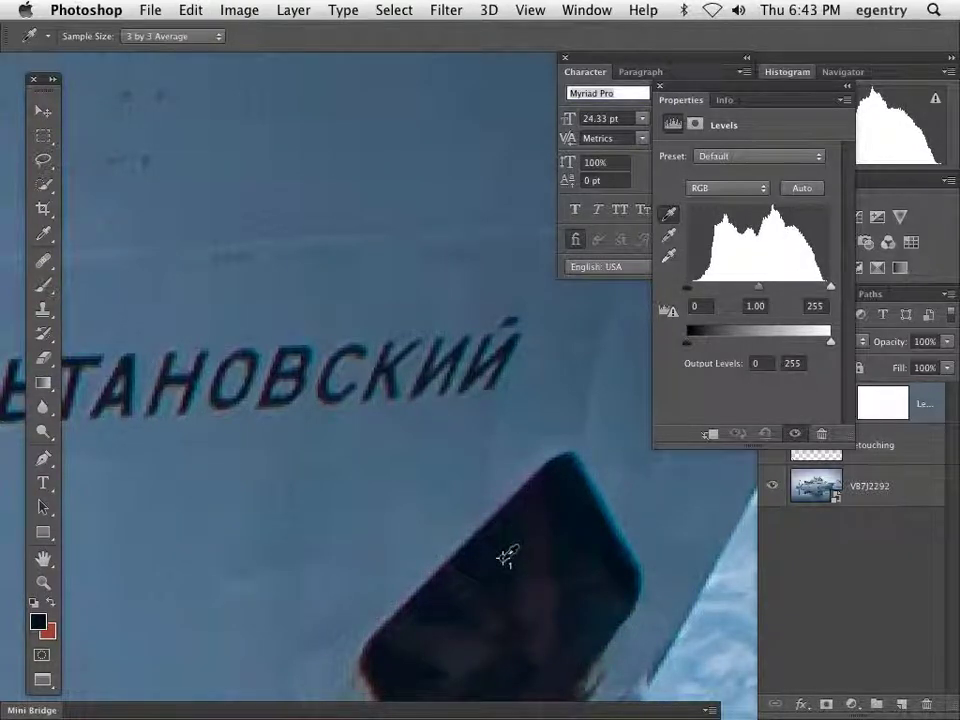
key("super+z")
left_click_drag(259, 274, 561, 356)
key("super+0")
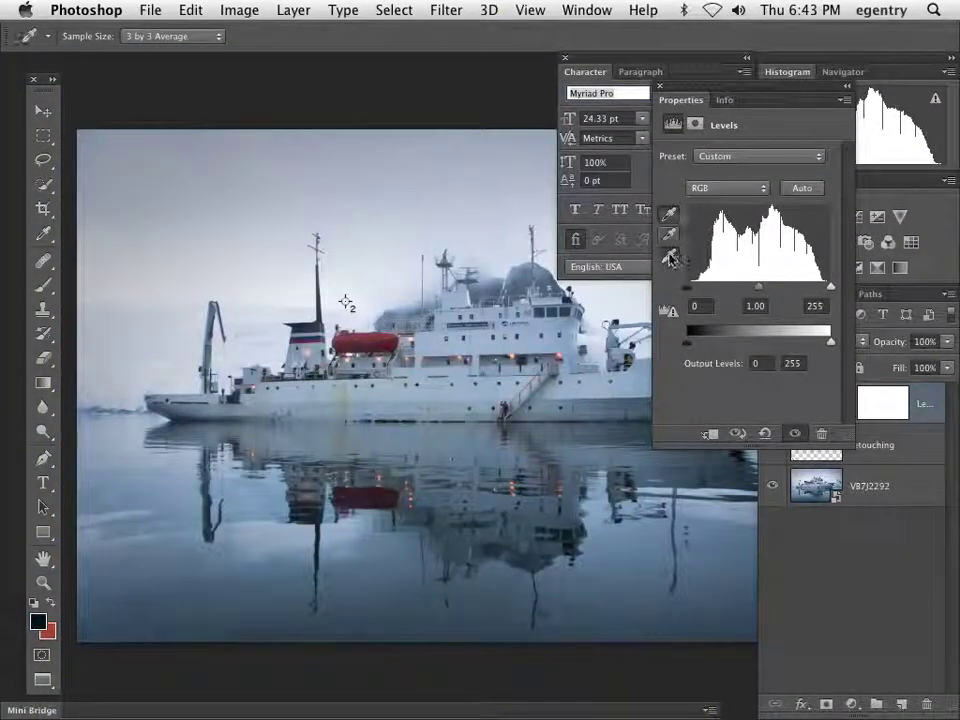
- Set the white point at highlight sampler 2 in the sky and recheck the eyedropper's target highlight color
left_click(346, 302, "super")
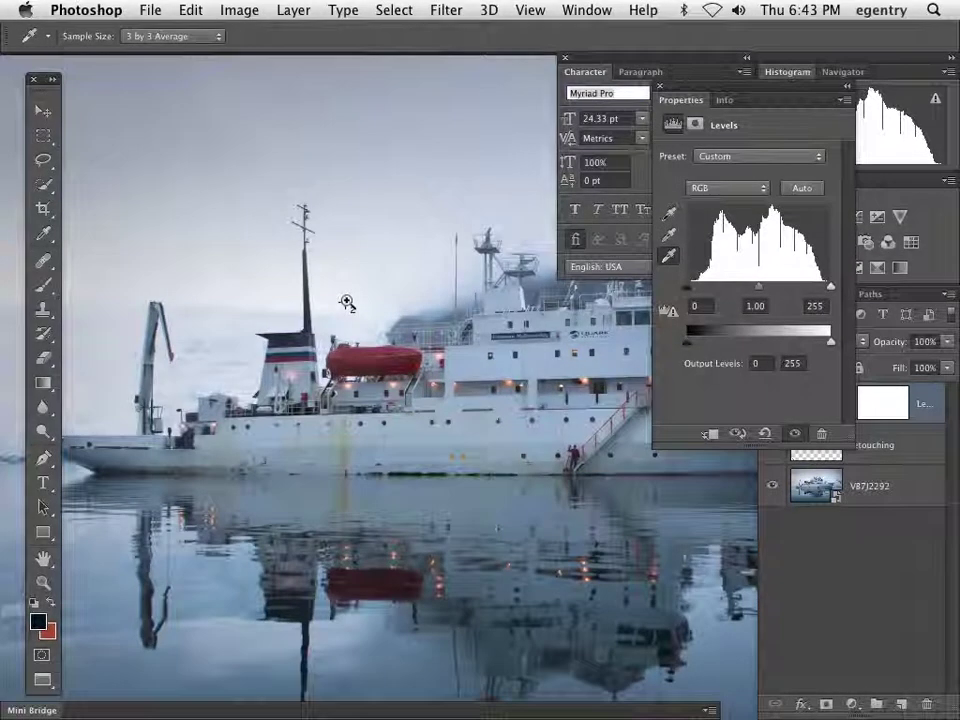
left_click(346, 302, "super")
left_click(346, 302)
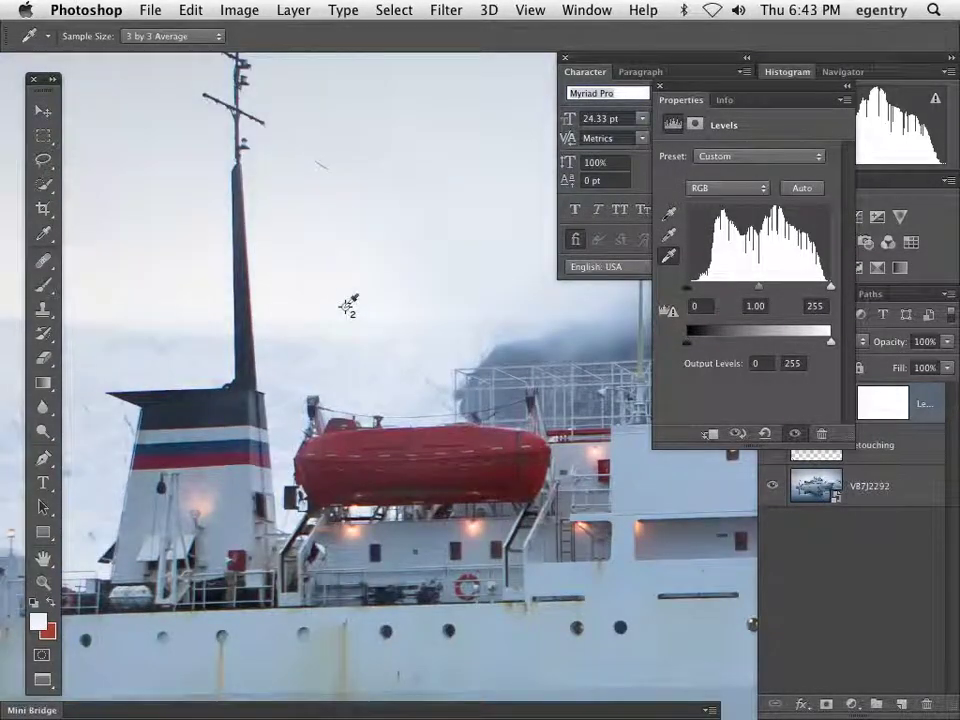
double_click(670, 258)
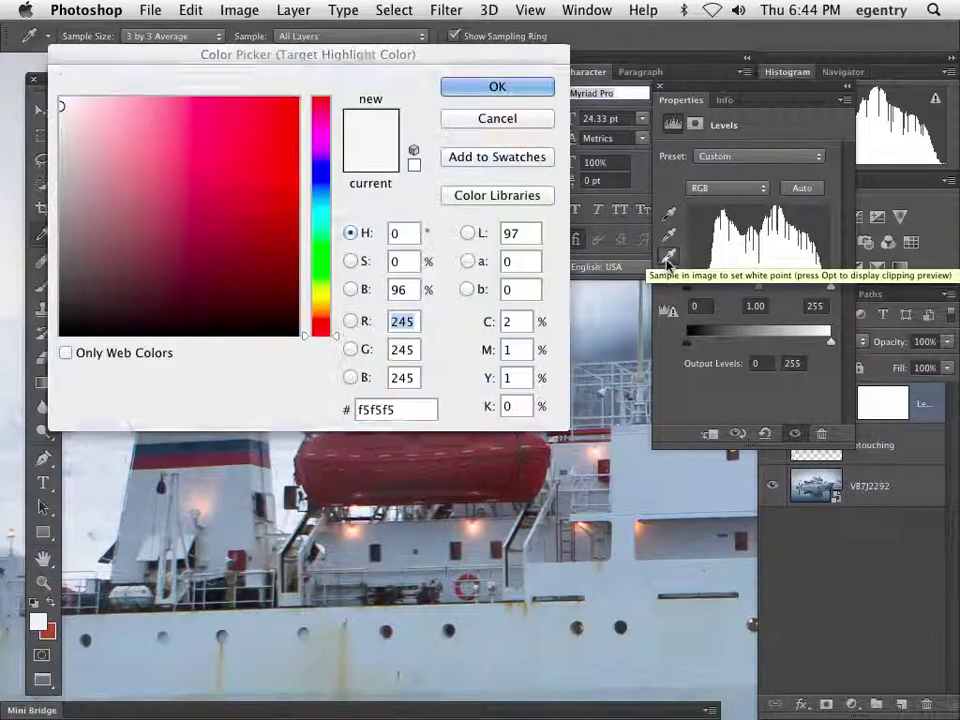
left_click(486, 118)
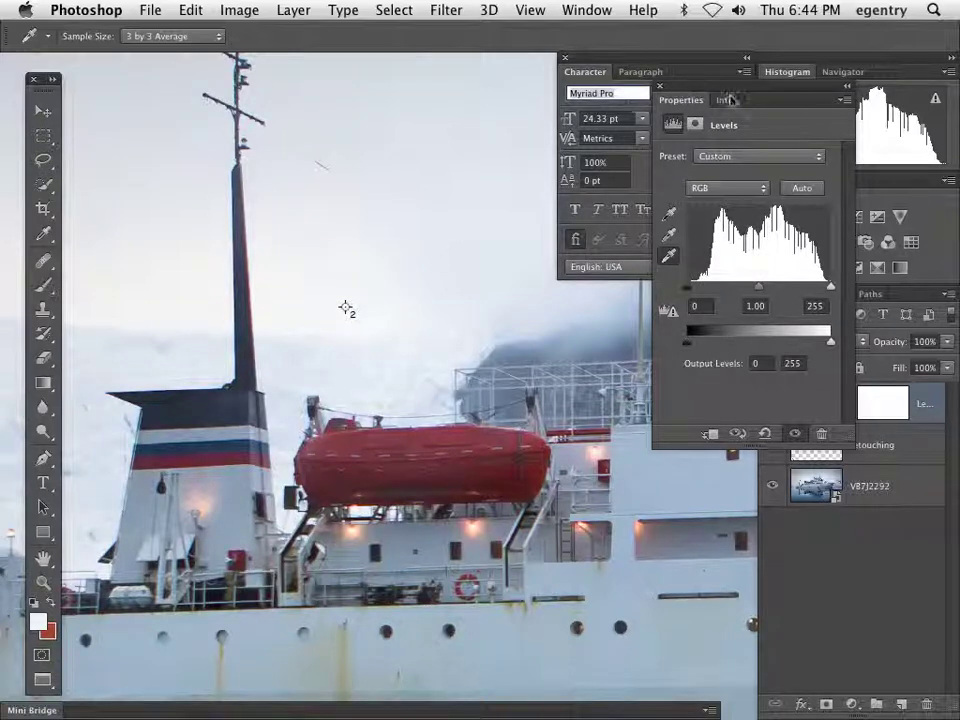
- Check both samplers' before and after values in the Info panel and compare the image with and without the Levels layer
left_click(724, 99)
left_click_drag(724, 97, 628, 122)
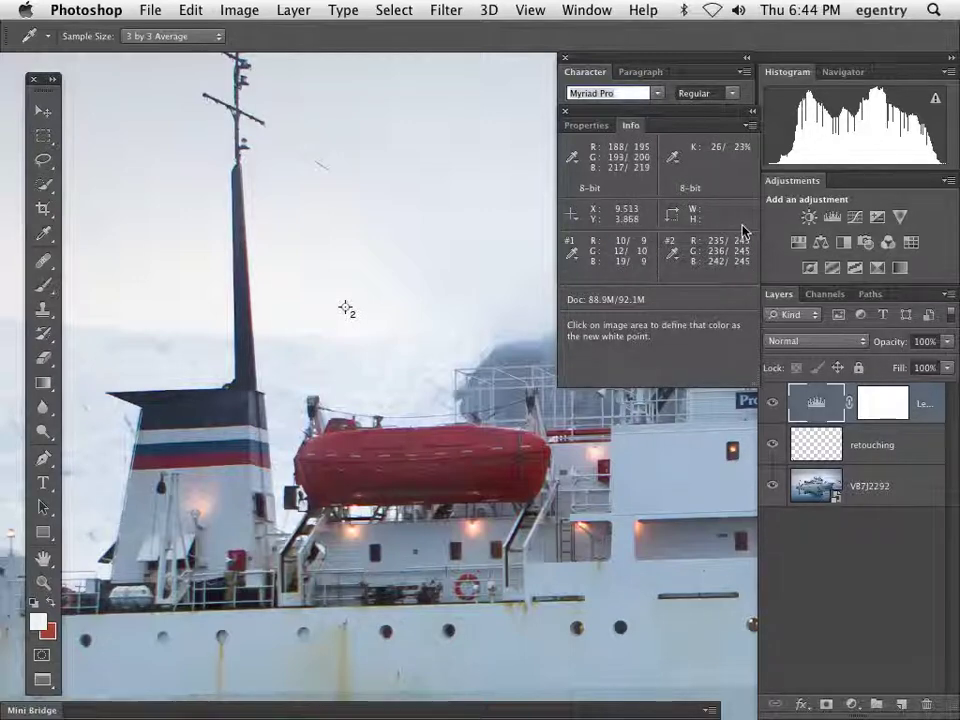
left_click(773, 406)
left_click(773, 406)
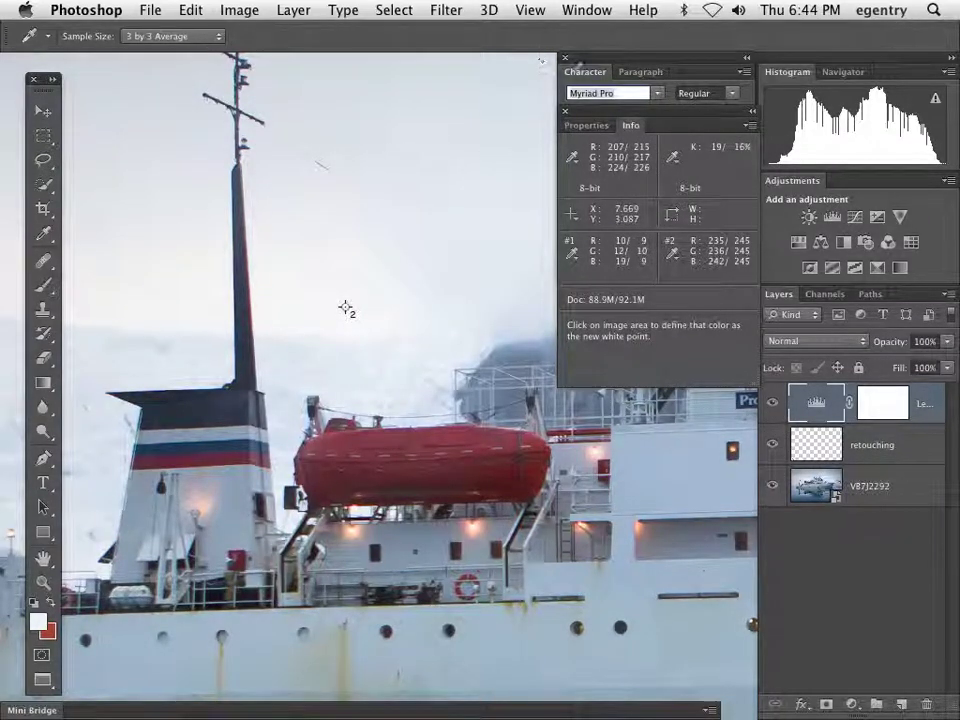
- Fit the whole ship photo in view and close the Character and Info panels that cover it
left_click(585, 72)
left_click_drag(583, 72, 614, 68)
key("super+0")
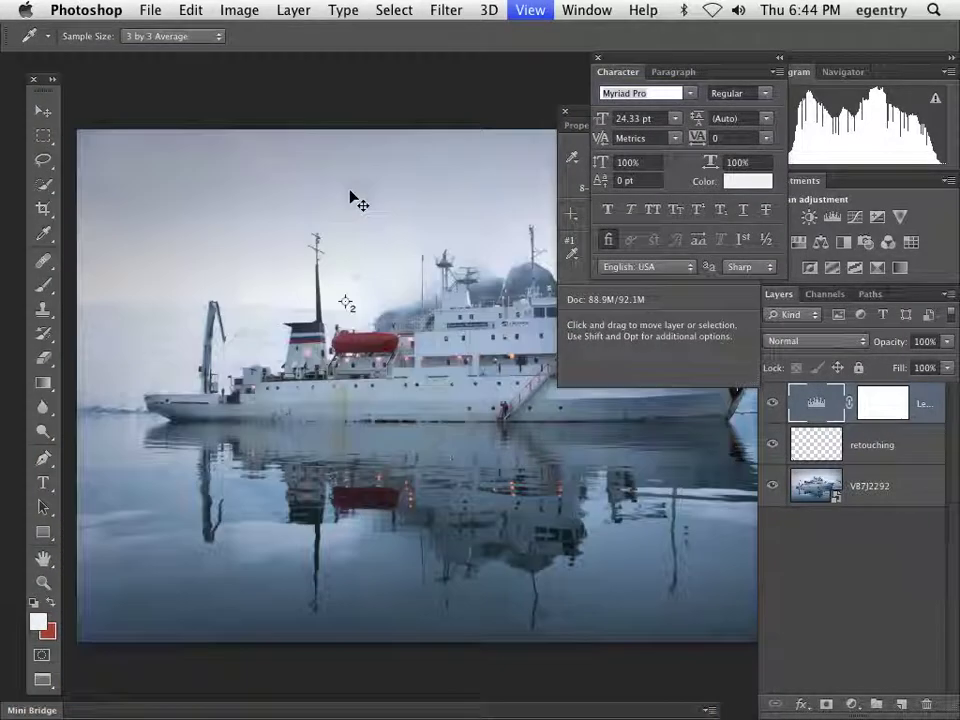
left_click_drag(408, 283, 325, 278)
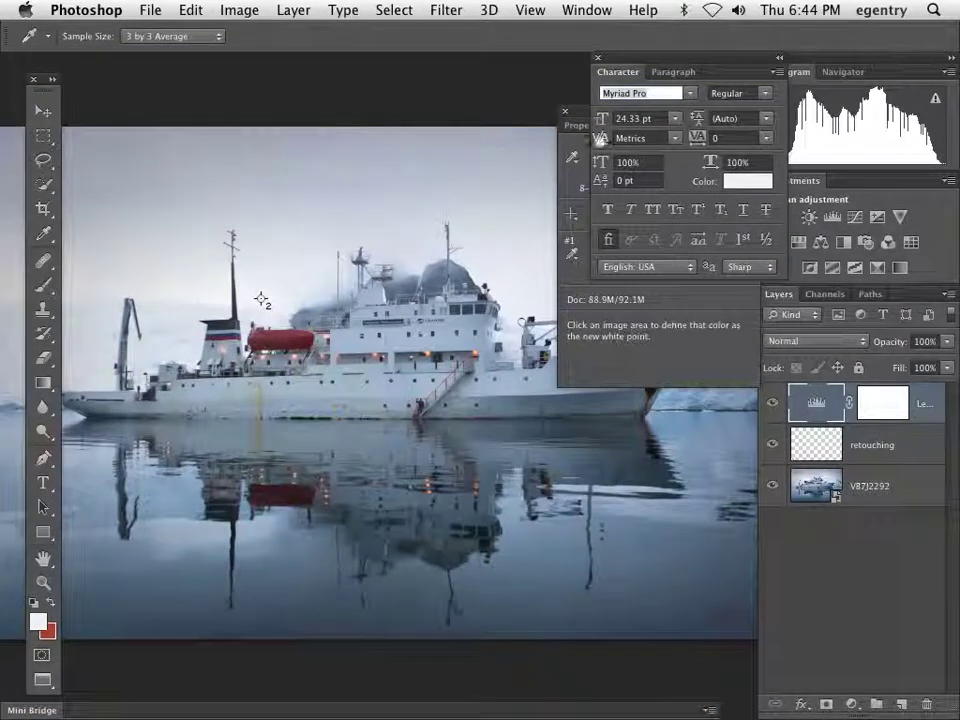
left_click(598, 58)
left_click_drag(604, 122, 664, 94)
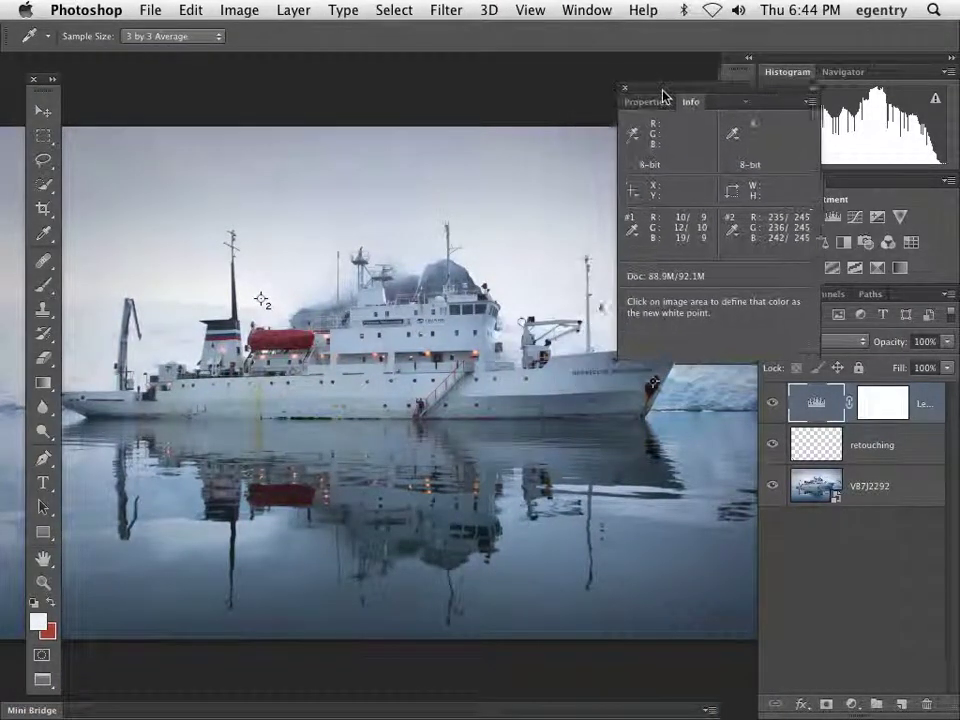
left_click(625, 77)
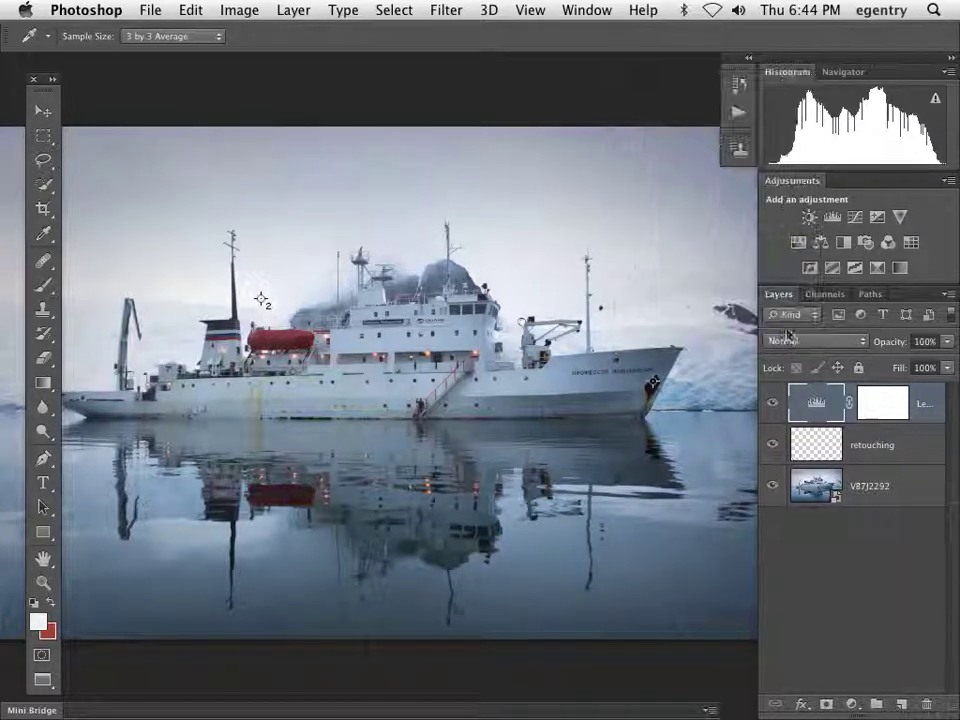
- Review the Levels adjustment settings and rename the Levels layer as tonal adjustments
double_click(816, 400)
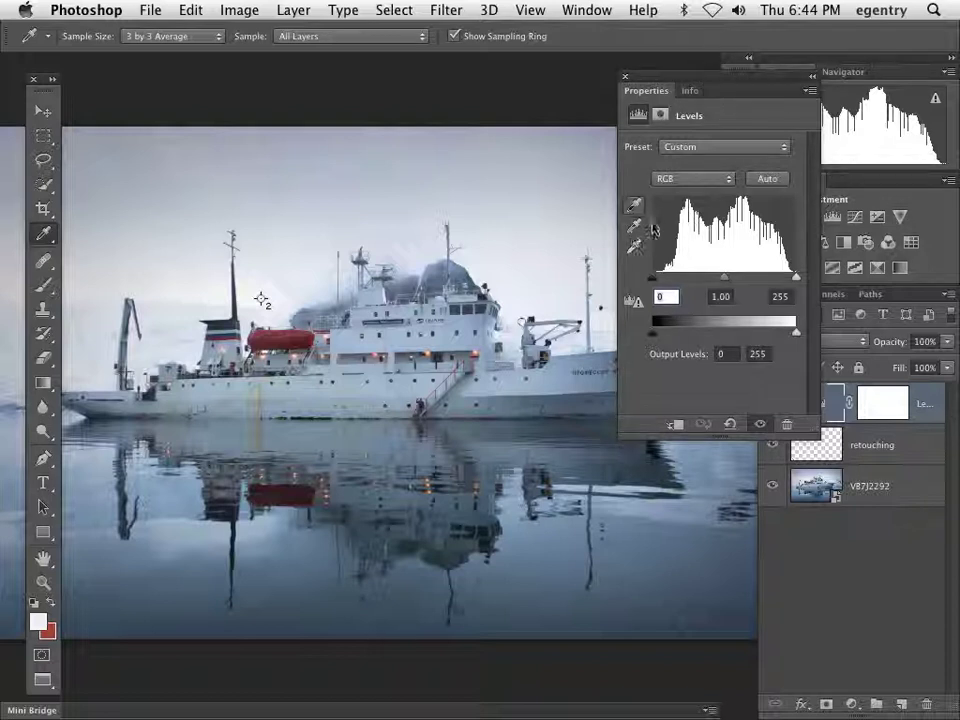
left_click(625, 77)
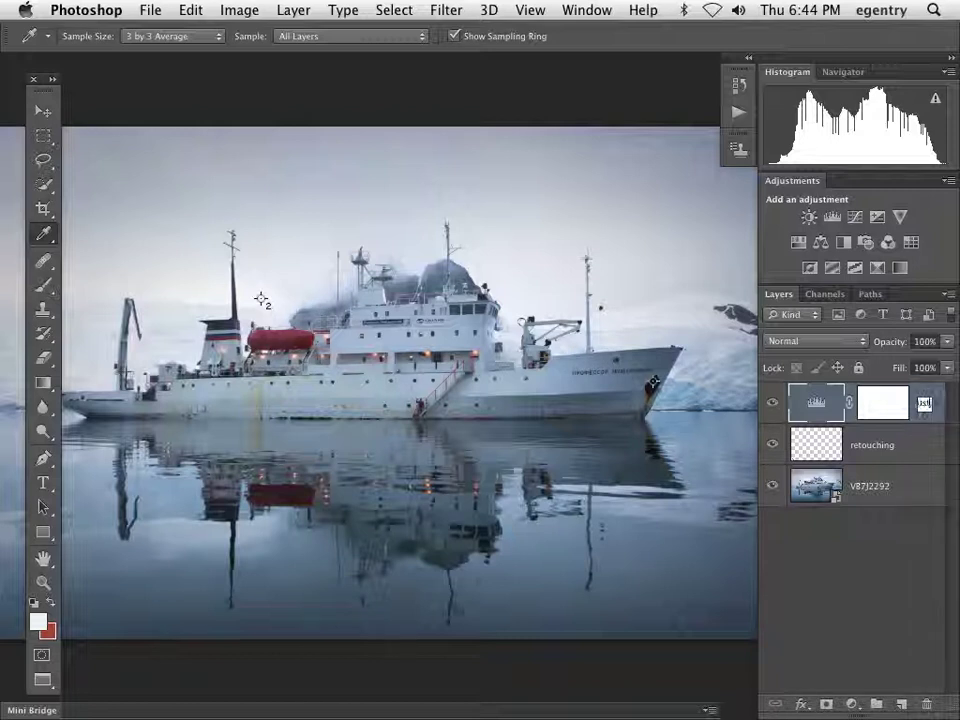
left_click(816, 403)
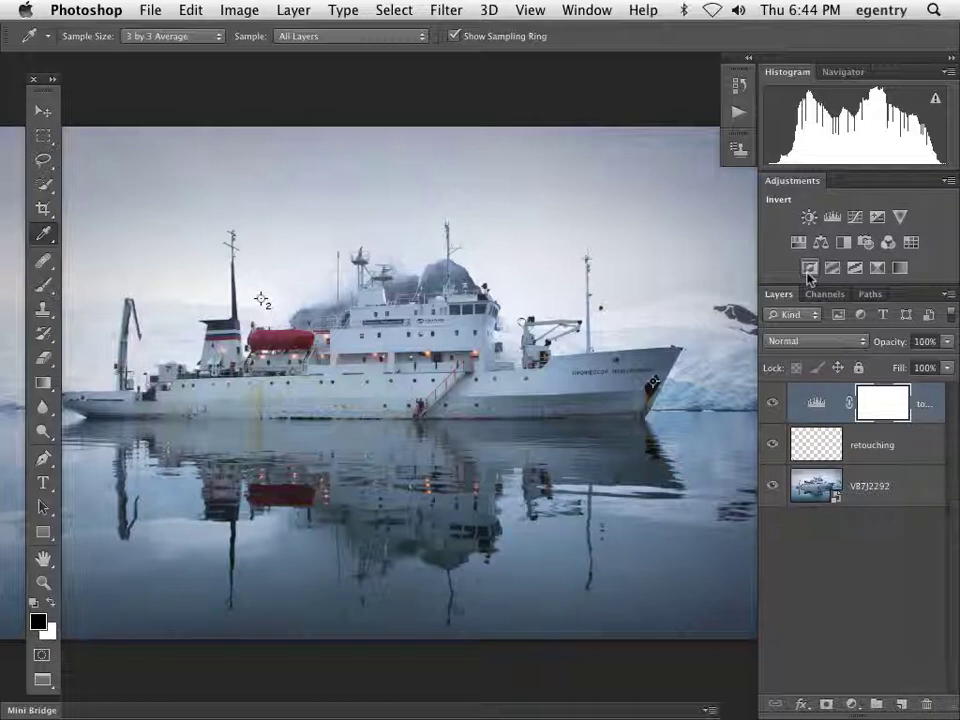
- Compare the ship photo's color and contrast with the tonal adjustments layer hidden and shown
left_click(772, 404)
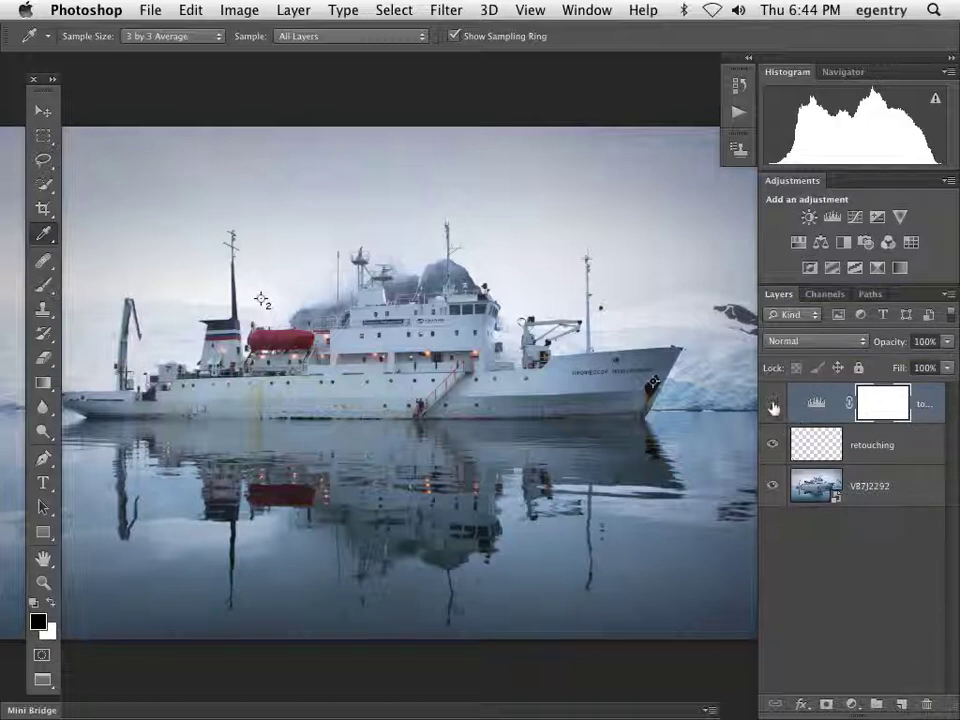
left_click(772, 404)
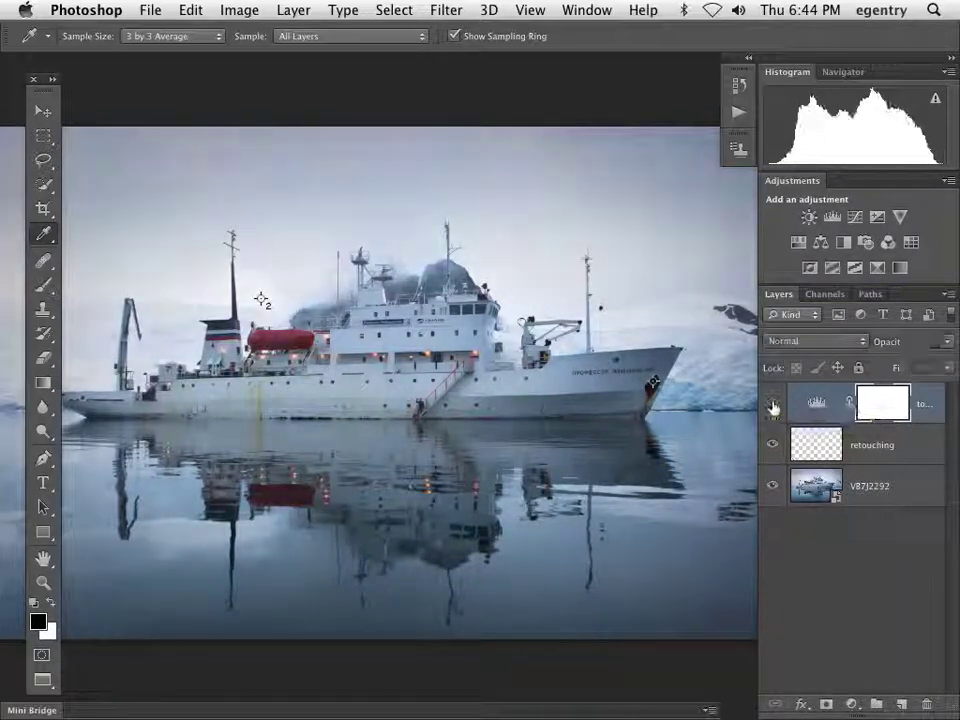
left_click(772, 404)
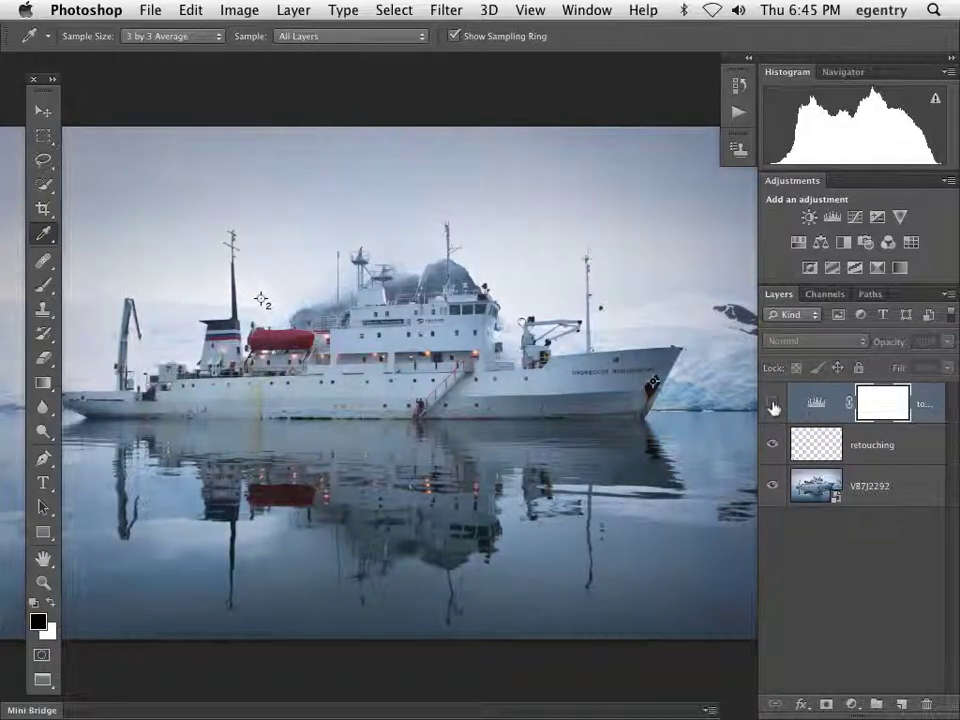
left_click(772, 404)
left_click(772, 404)
left_click(772, 404)
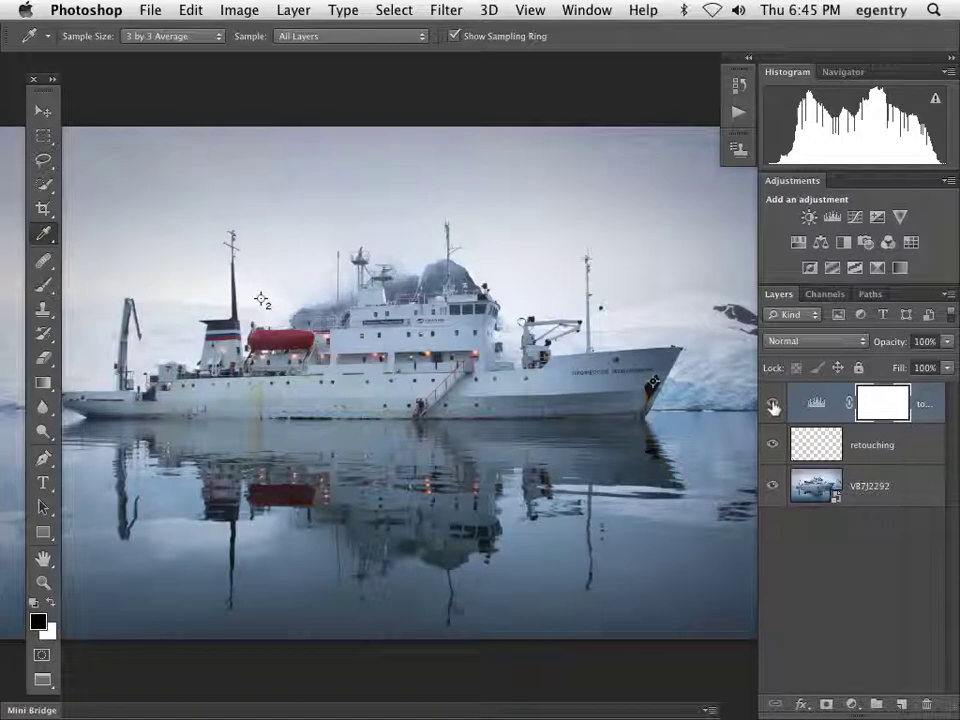
- Set the tonal adjustments layer's blend mode to Luminosity and compare the image with and without it
left_click(824, 350)
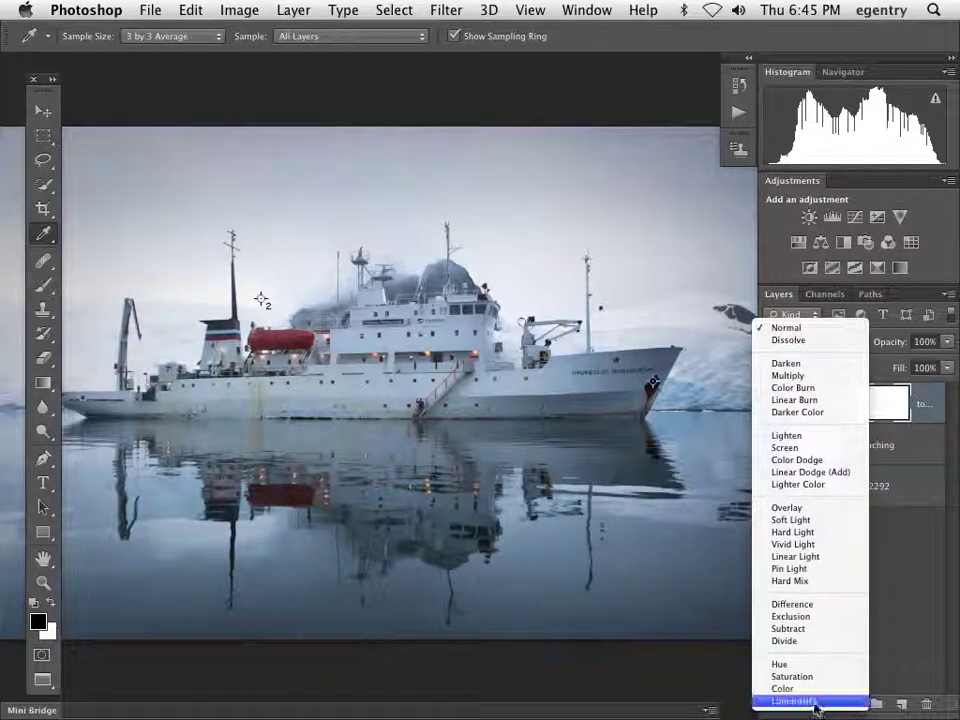
left_click(901, 703)
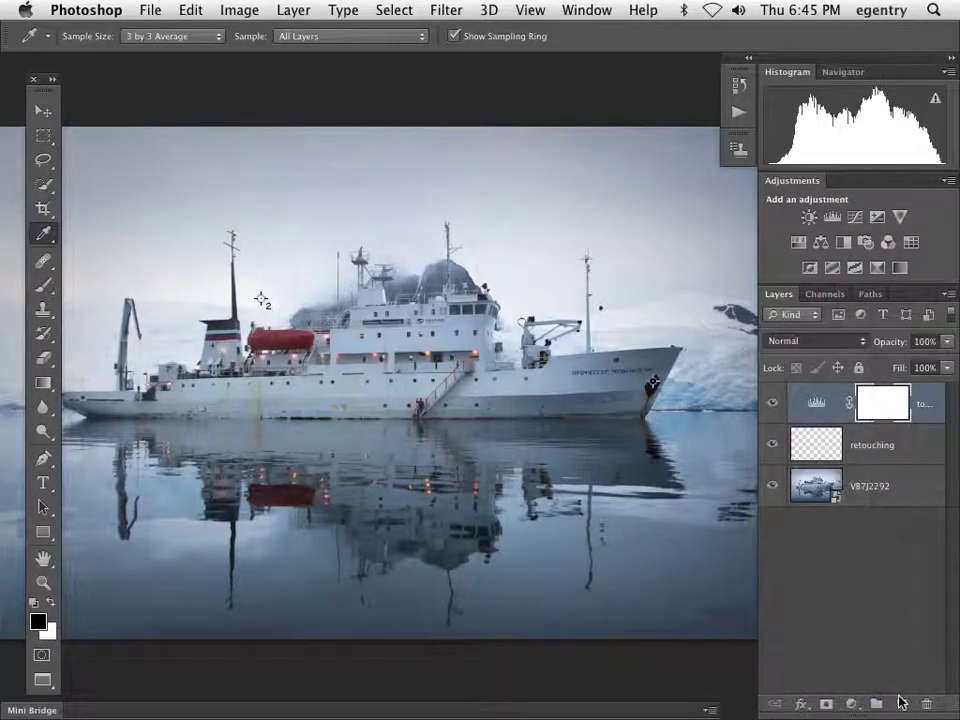
left_click(772, 404)
left_click(772, 404)
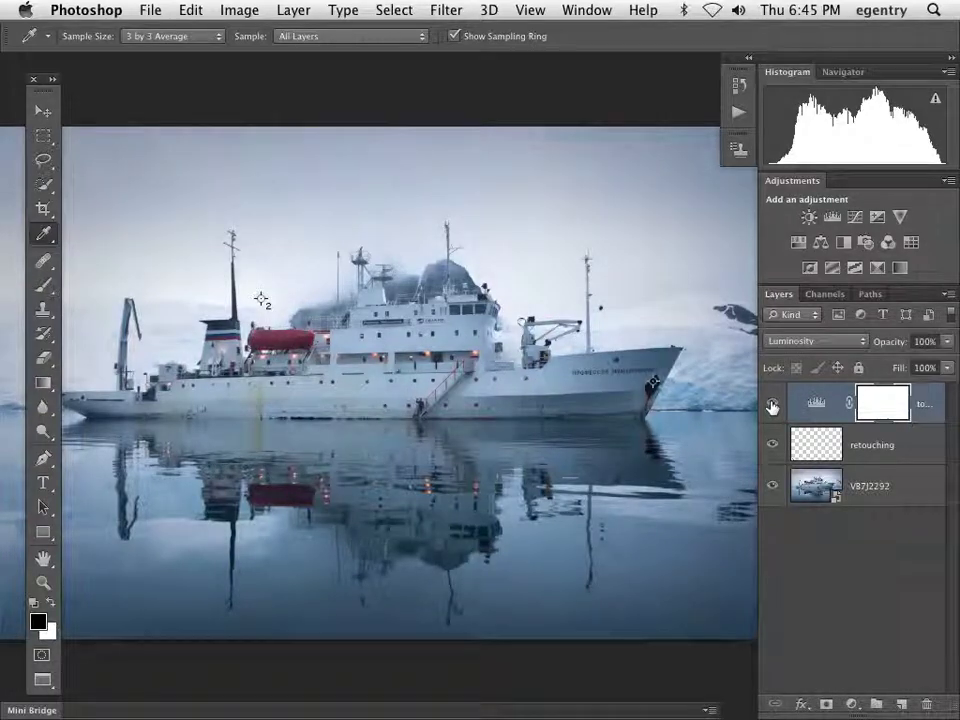
left_click(772, 404)
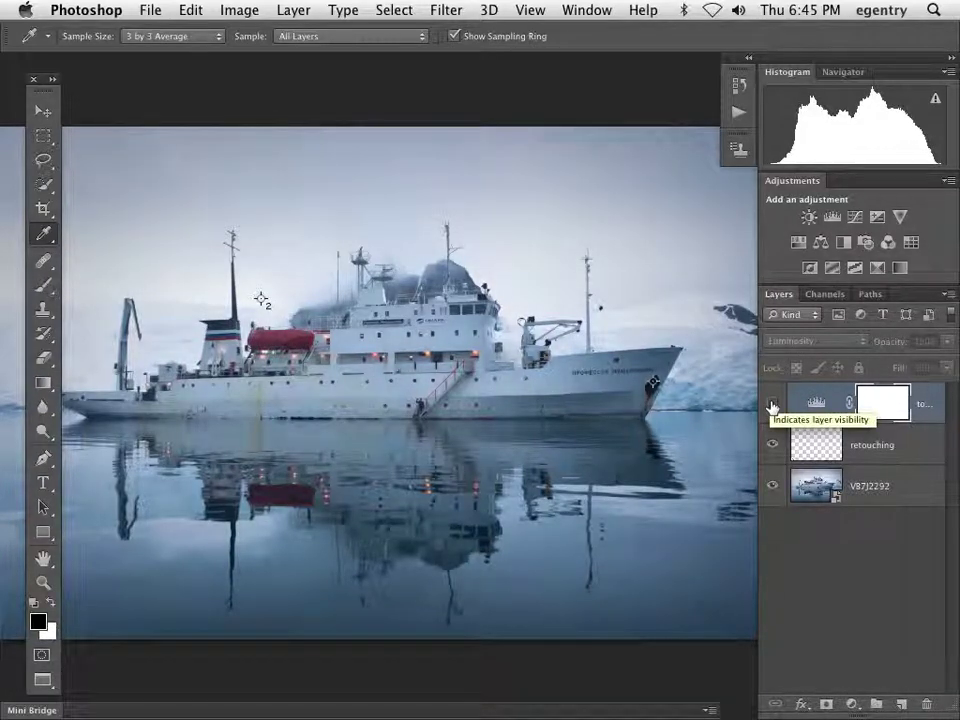
left_click(772, 404)
- Switch the tonal adjustments layer to Normal and back to Luminosity to compare the two blend modes
left_click(789, 342)
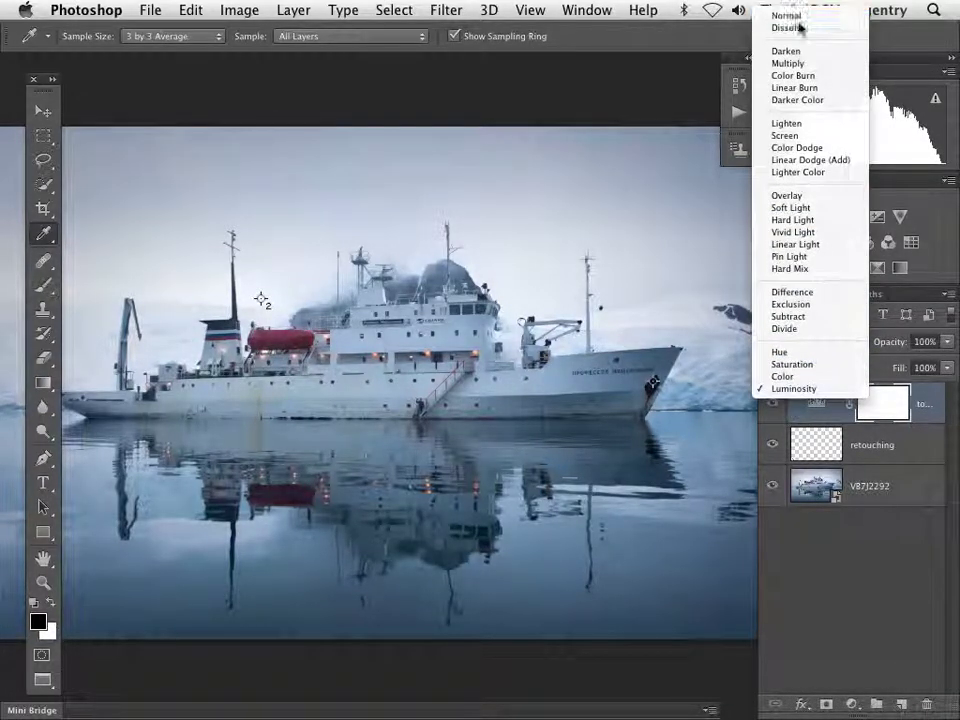
left_click(796, 17)
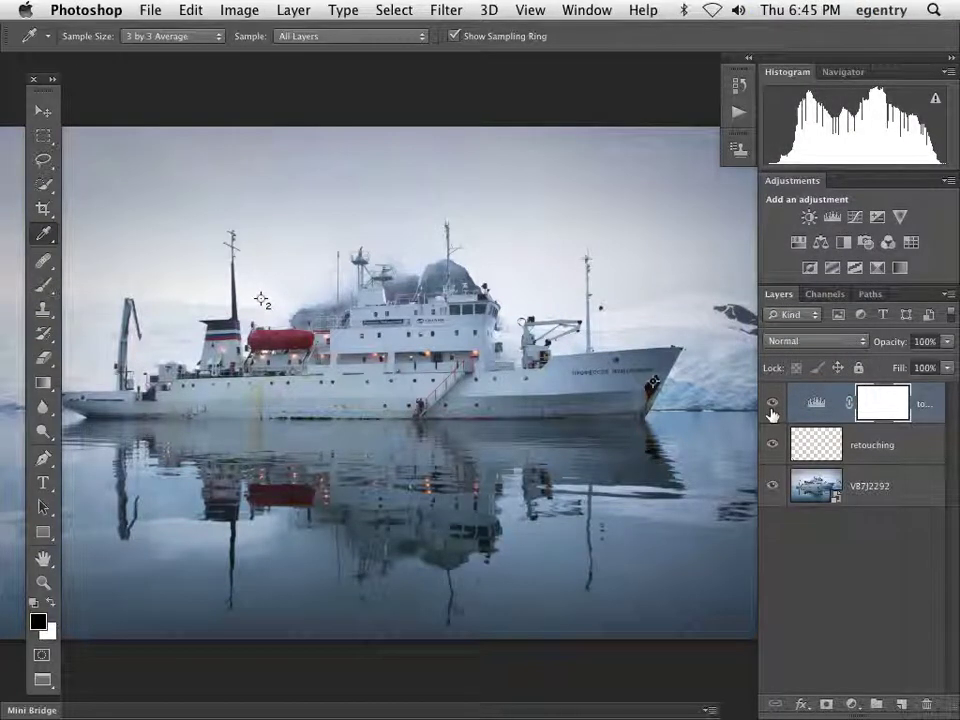
left_click(800, 342)
left_click(800, 700)
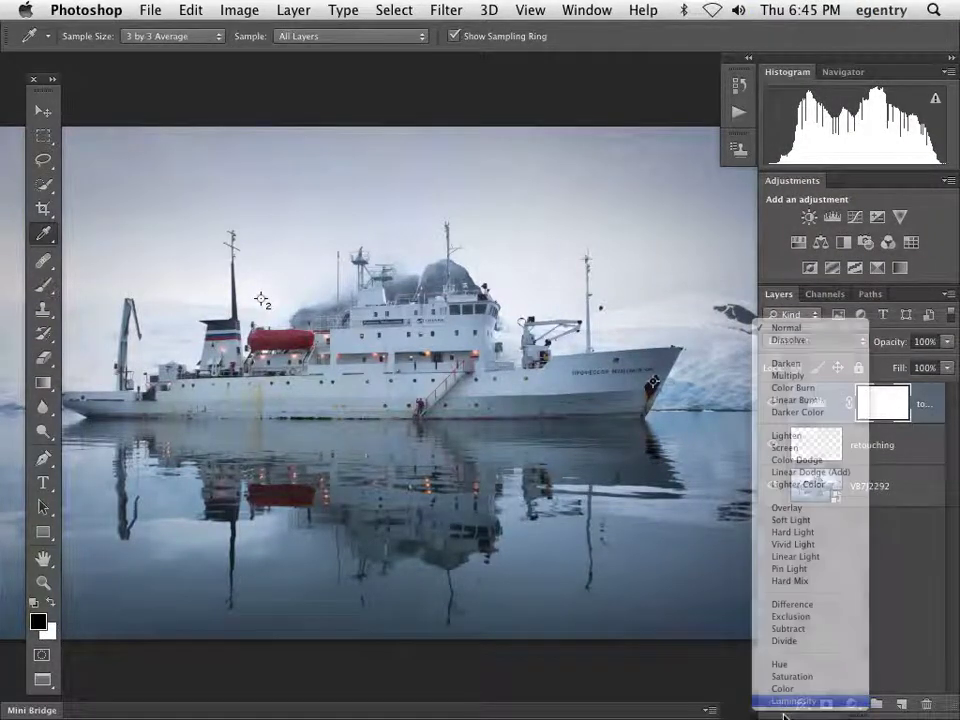
left_click(771, 404)
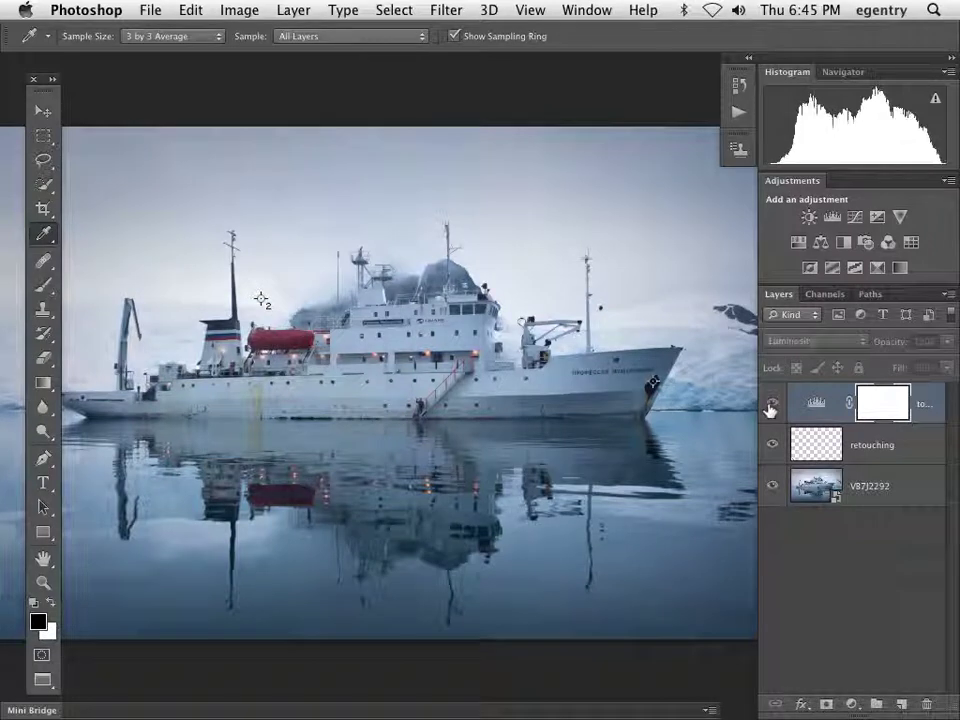
left_click(771, 404)
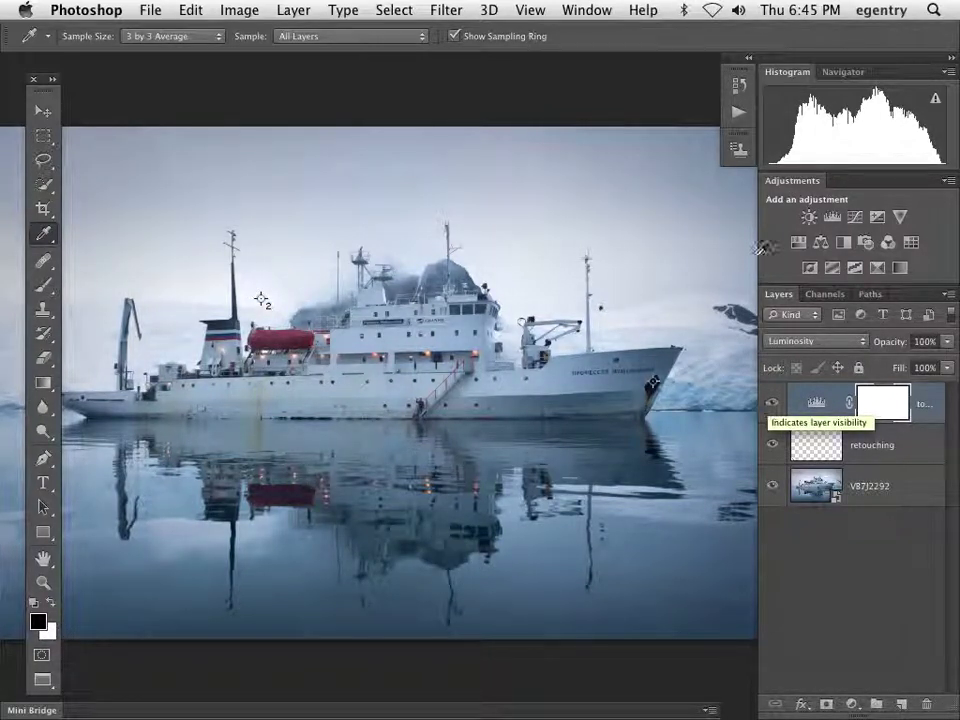
- Leave full-screen mode, read the next workflow steps in the untitled text document and return to icecolors.psb
key("f")
key("f")
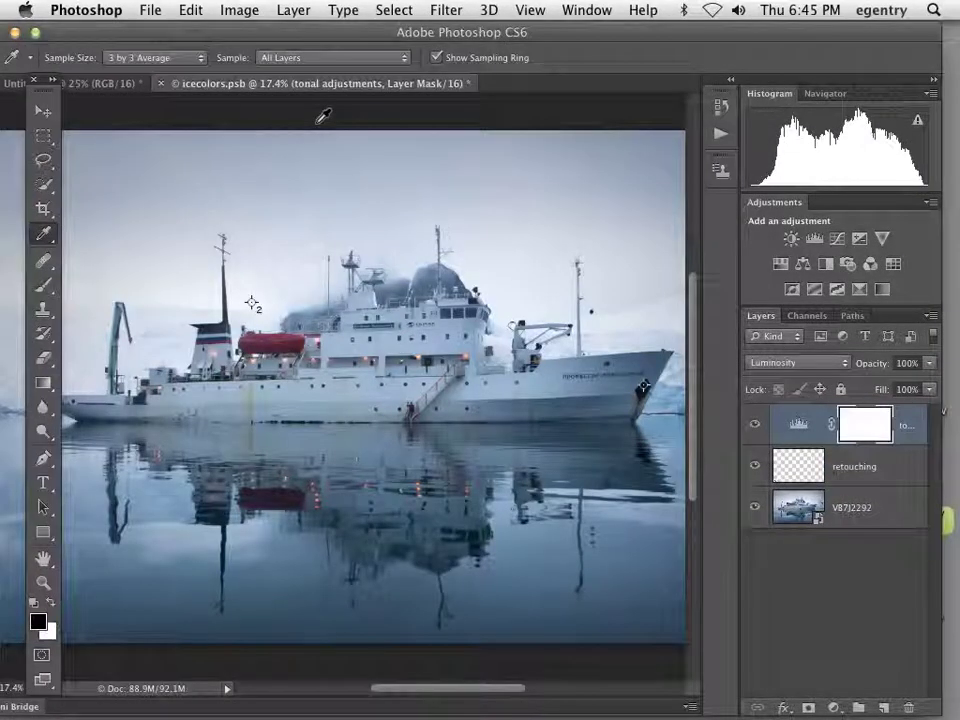
left_click_drag(252, 30, 300, 32)
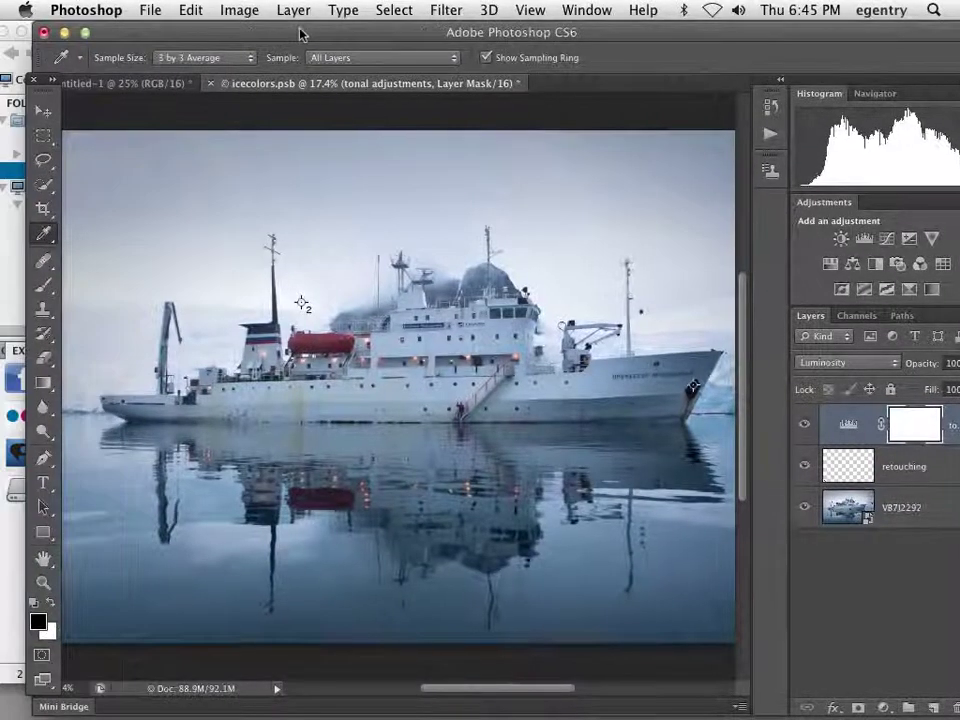
left_click(150, 84)
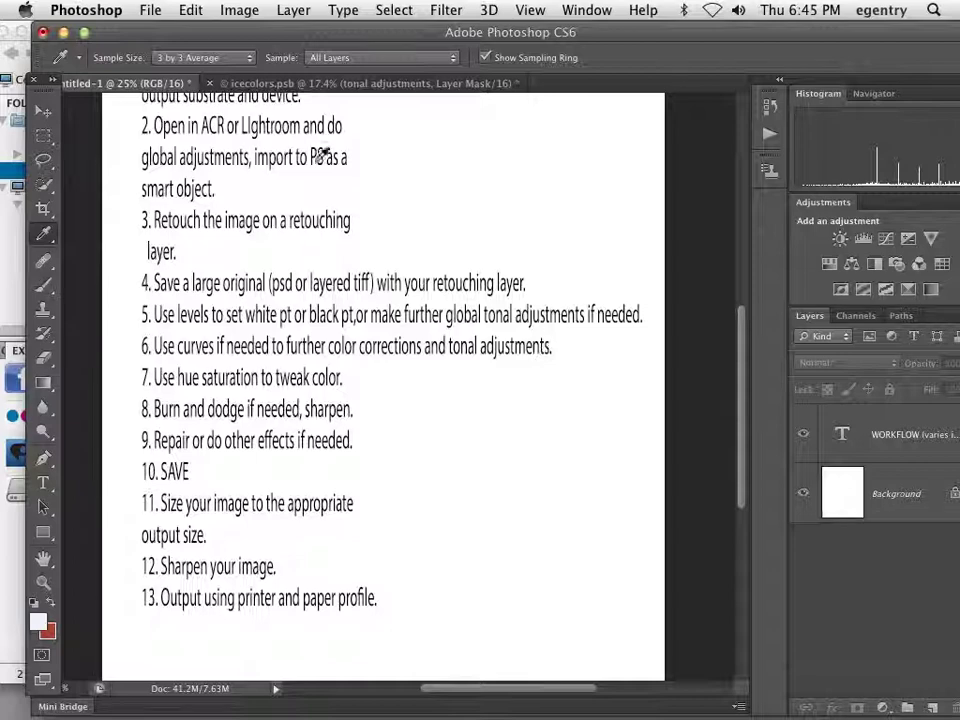
left_click(300, 83)
mouse_move(279, 39)
left_mouse_down()
mouse_move(238, 37)
mouse_move(273, 38)
left_mouse_up()
- Add a Curves adjustment layer above the tonal adjustments layer
left_click(364, 228, "alt")
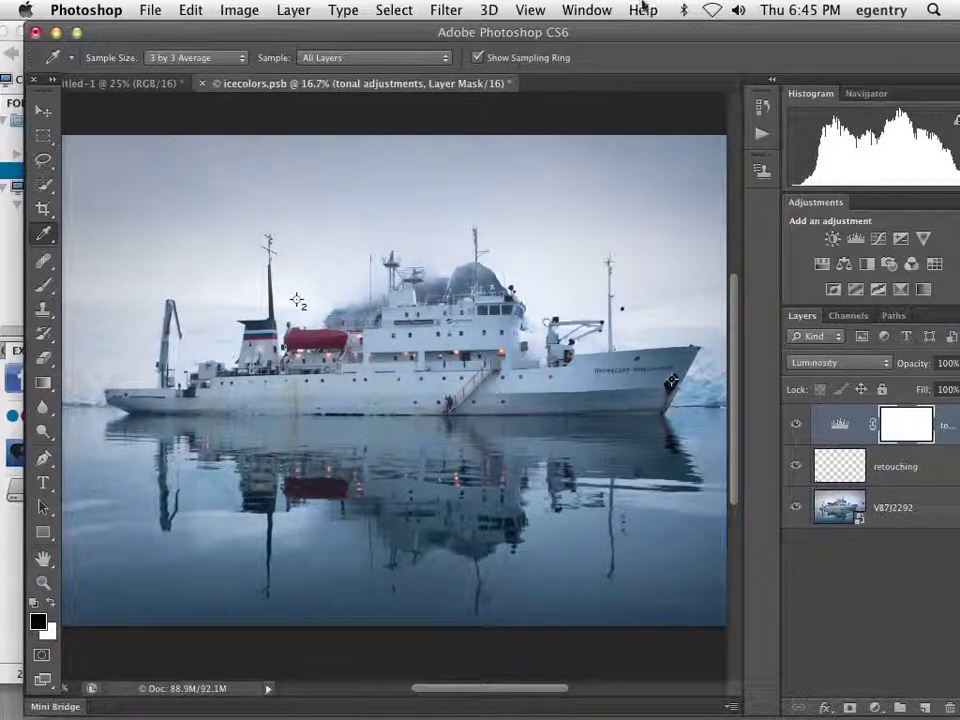
left_click(875, 707)
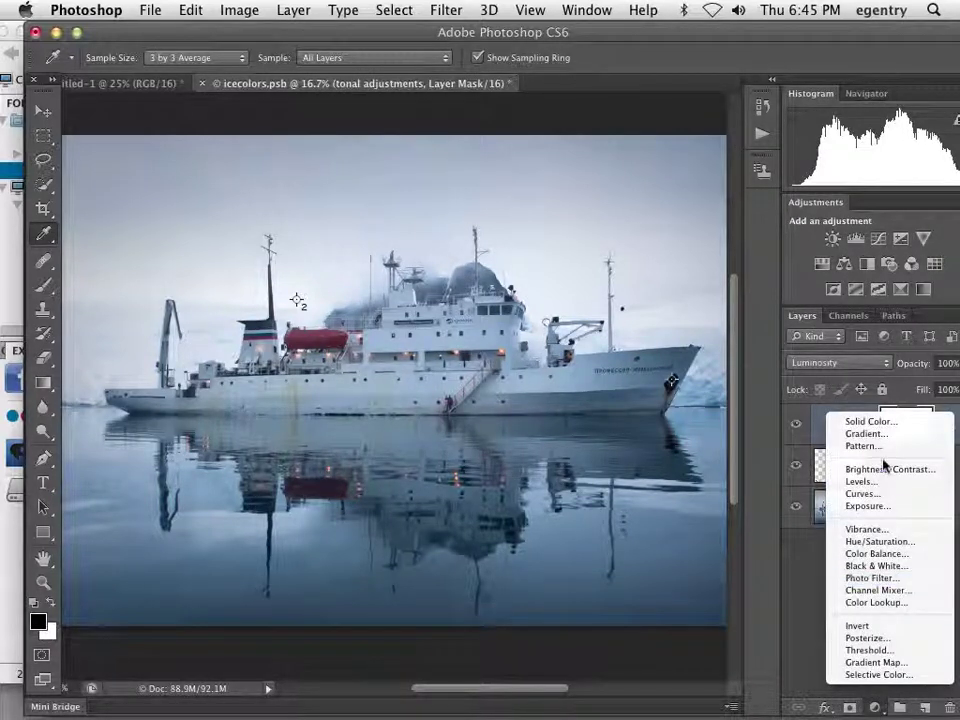
left_click(878, 494)
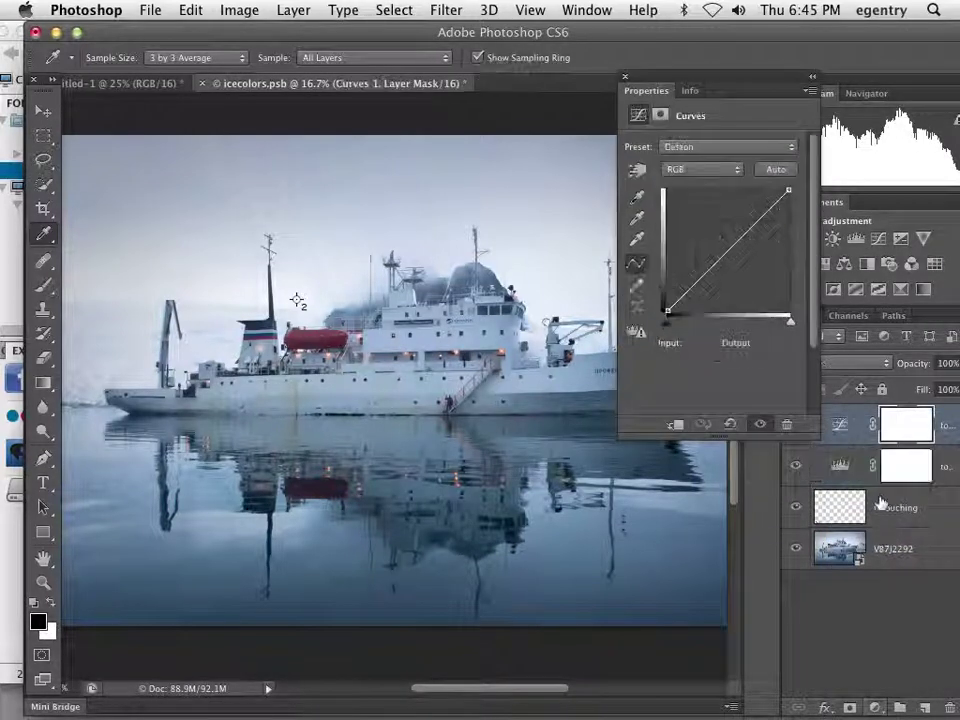
- Check the color samplers' RGB readings and review the eyedropper's sample size options, keeping 3 by 3 Average
left_click_drag(671, 86, 634, 79)
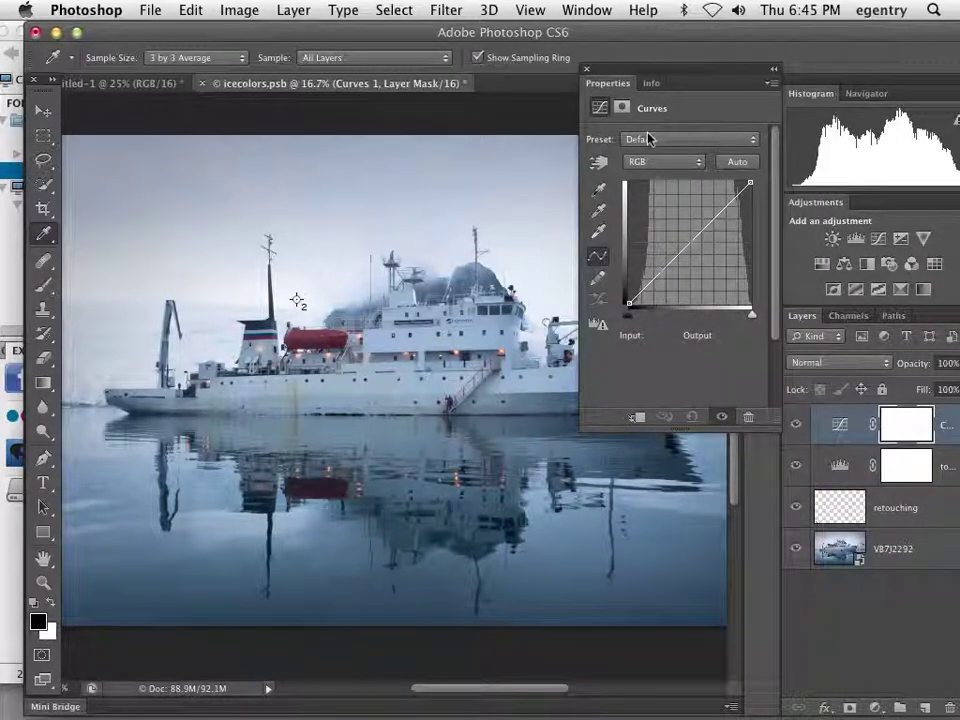
left_click(642, 85)
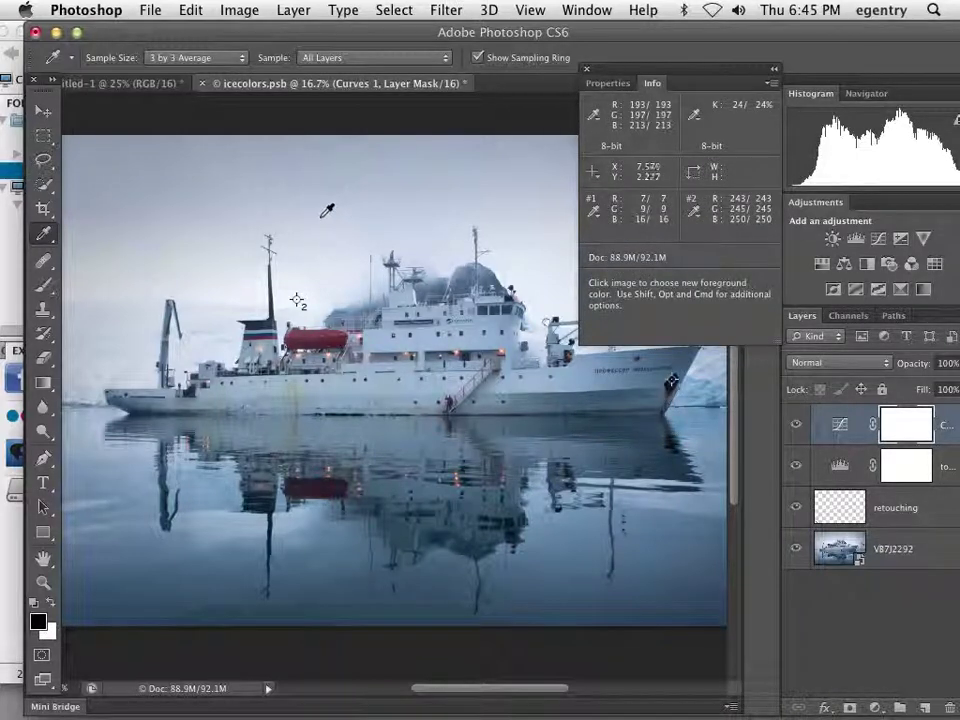
left_click(193, 62)
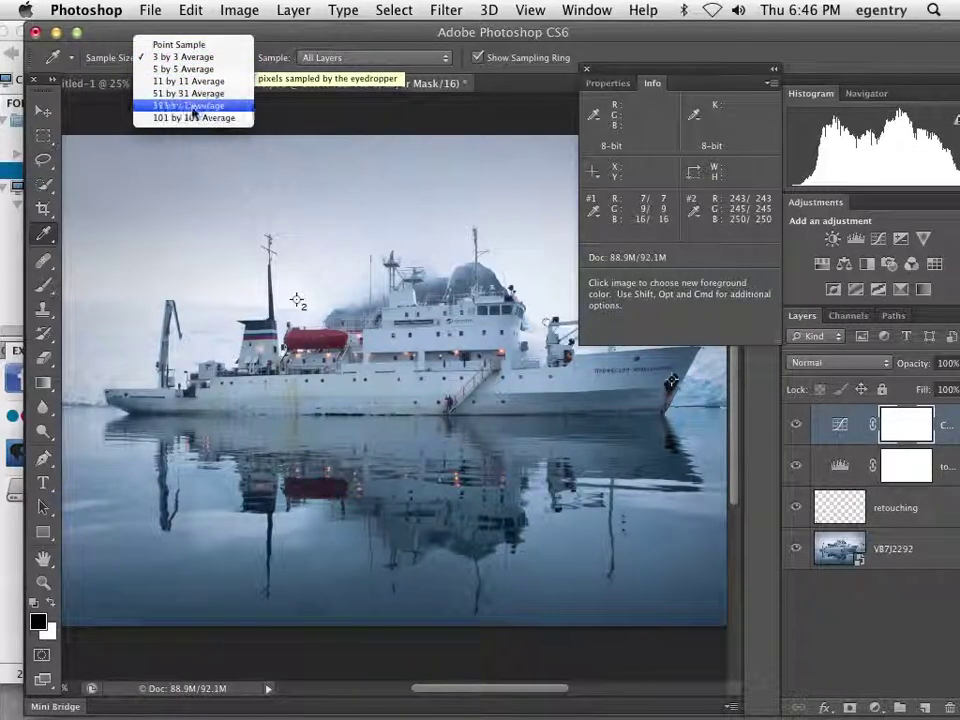
left_click(190, 57)
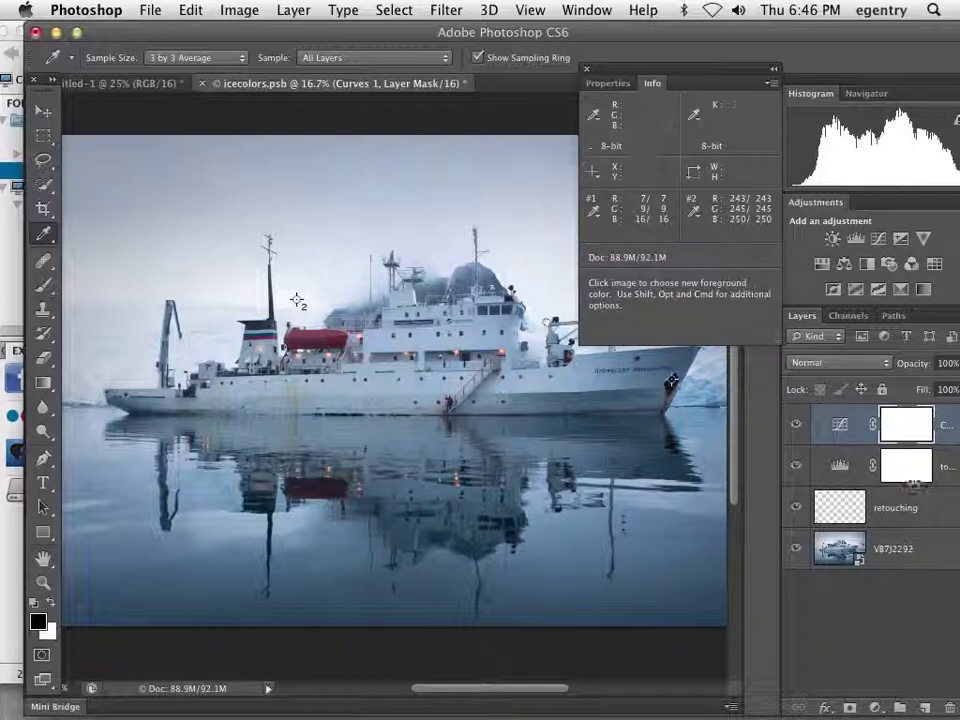
- Try a Curves gray point sampled on the photo, undo it, and set the gray point on the sky above the ship's funnel instead
left_click(838, 425)
double_click(838, 425)
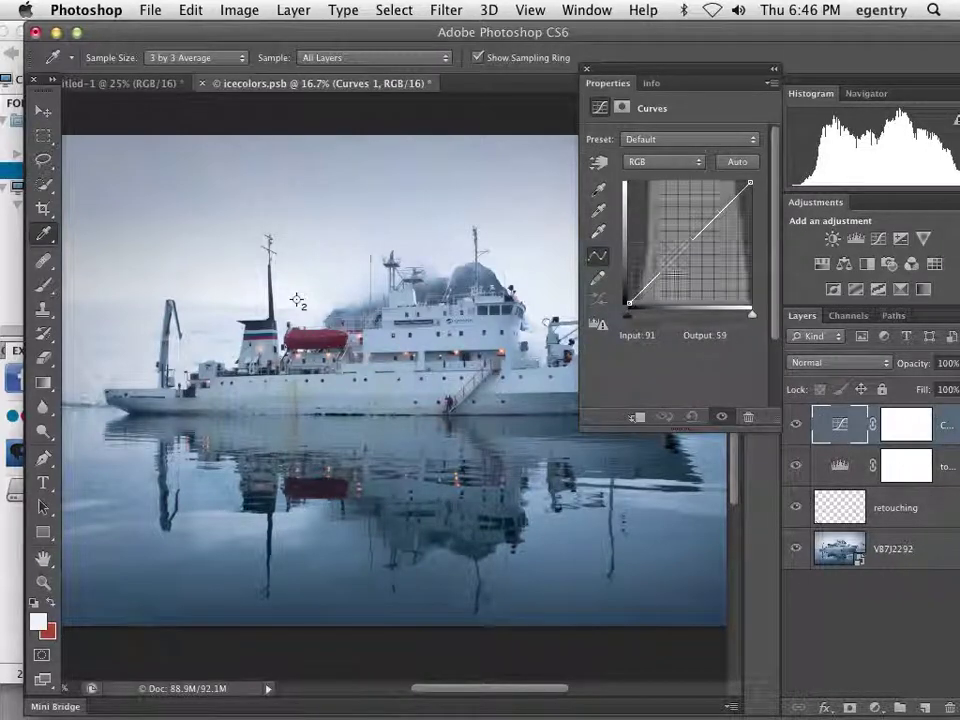
left_click(598, 210)
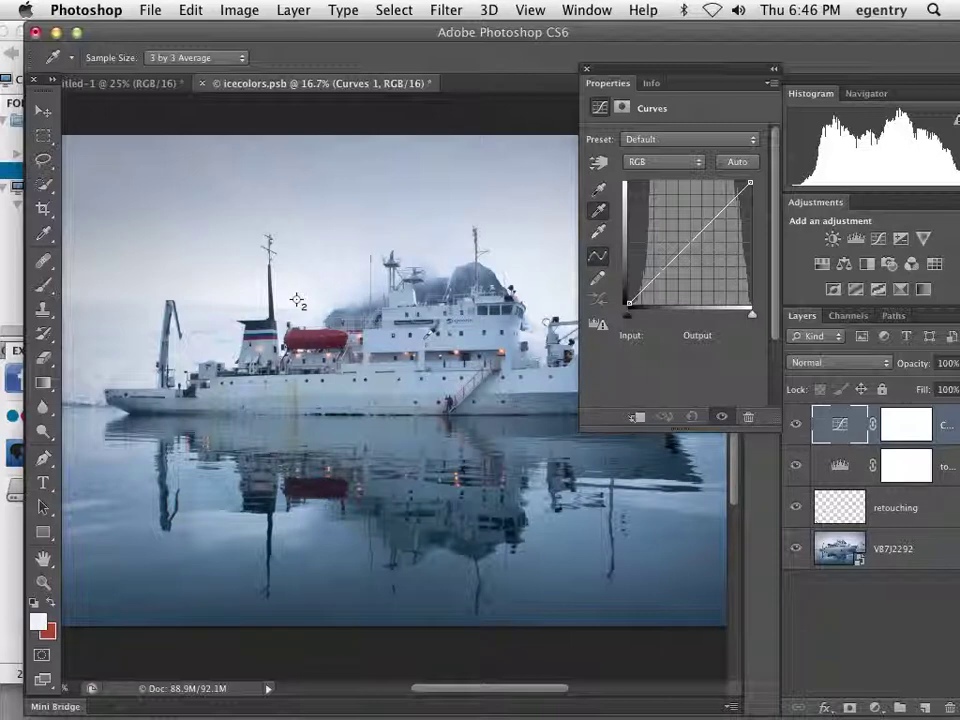
left_click(297, 301)
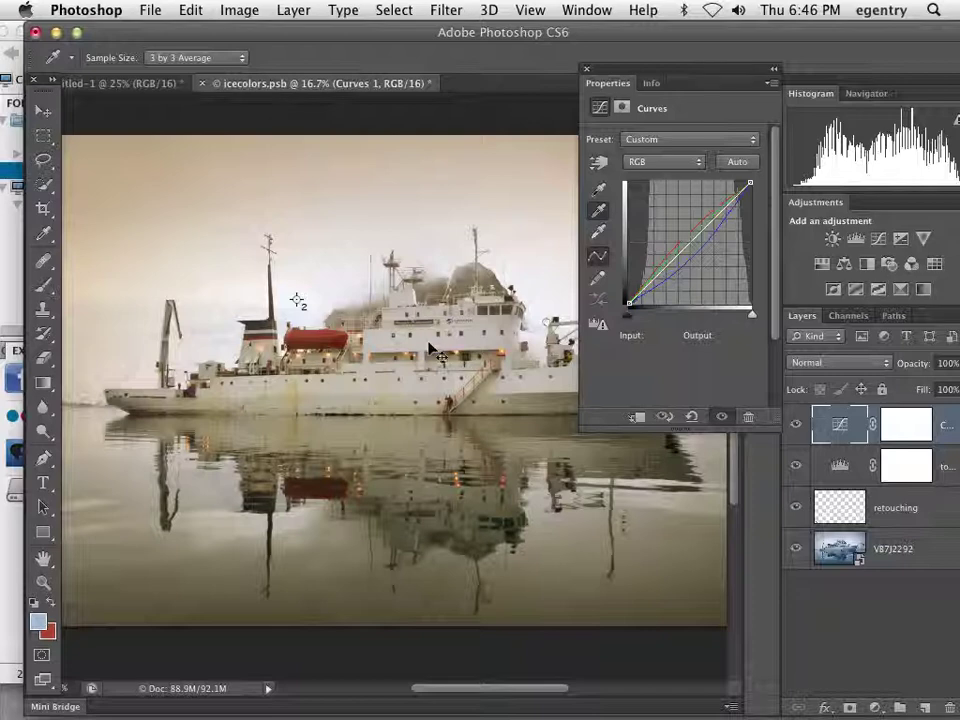
key("super+z")
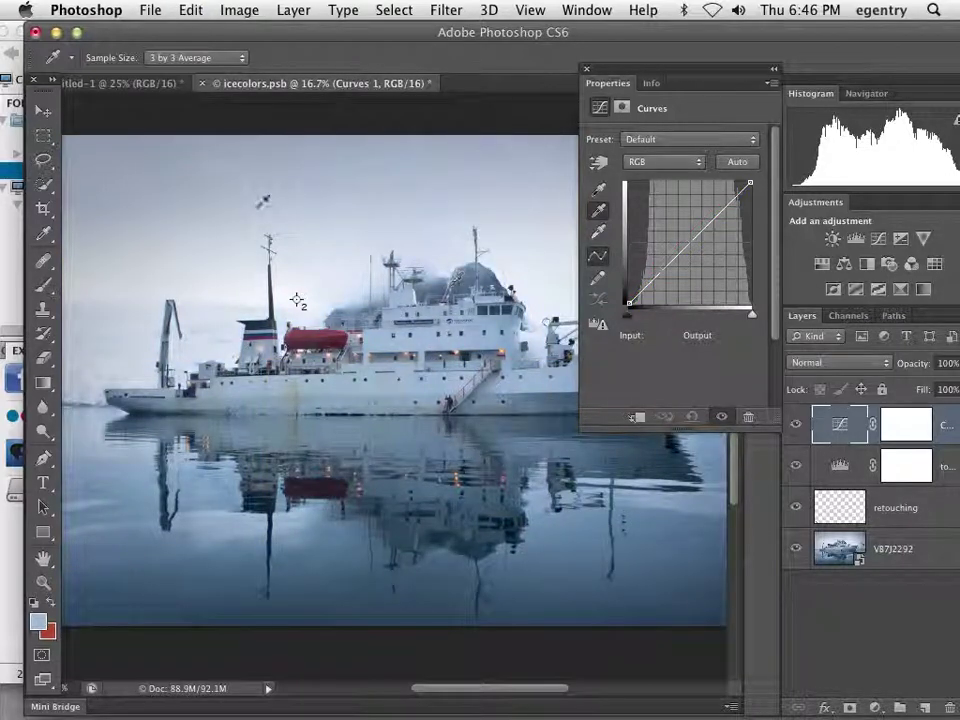
left_click(284, 196)
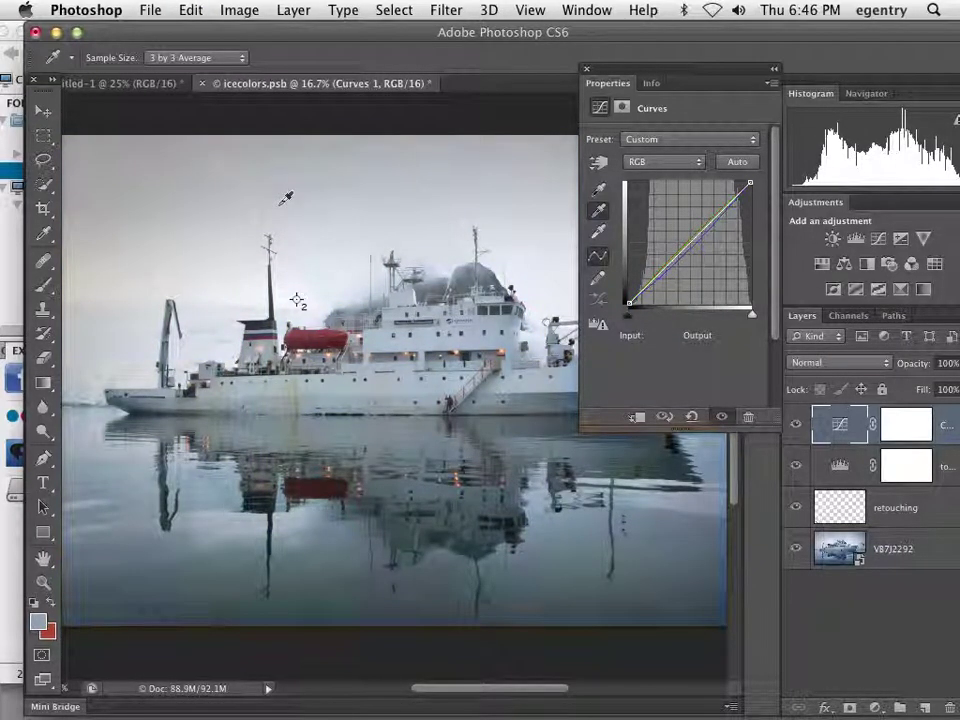
- View the Red channel curve and adjust the Blue channel's midpoint to input 134, output 125
left_click_drag(627, 68, 691, 107)
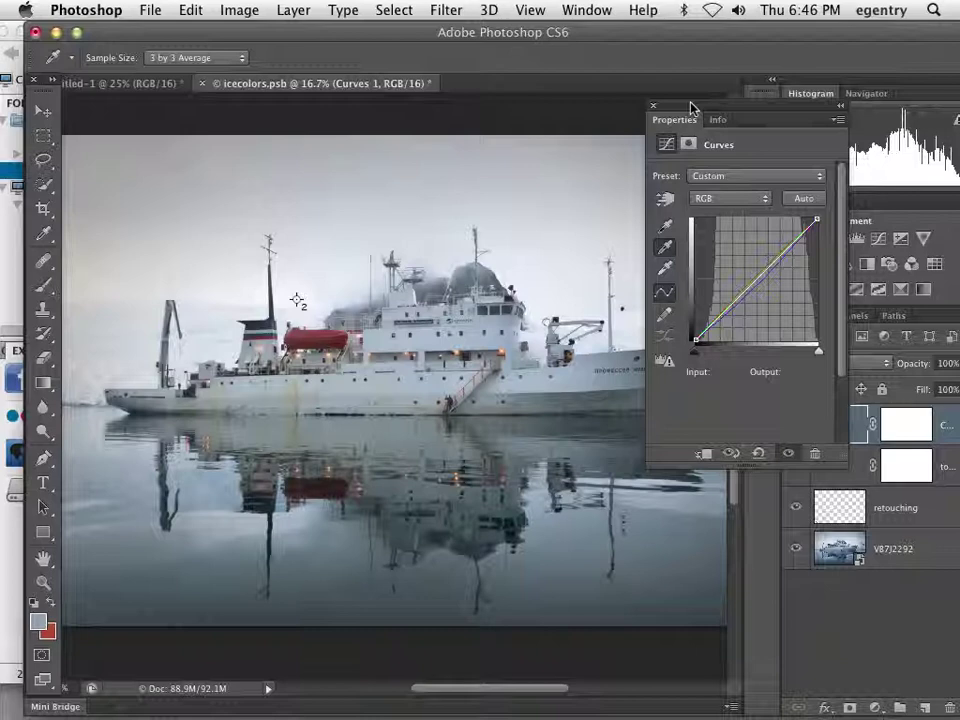
left_click(752, 198)
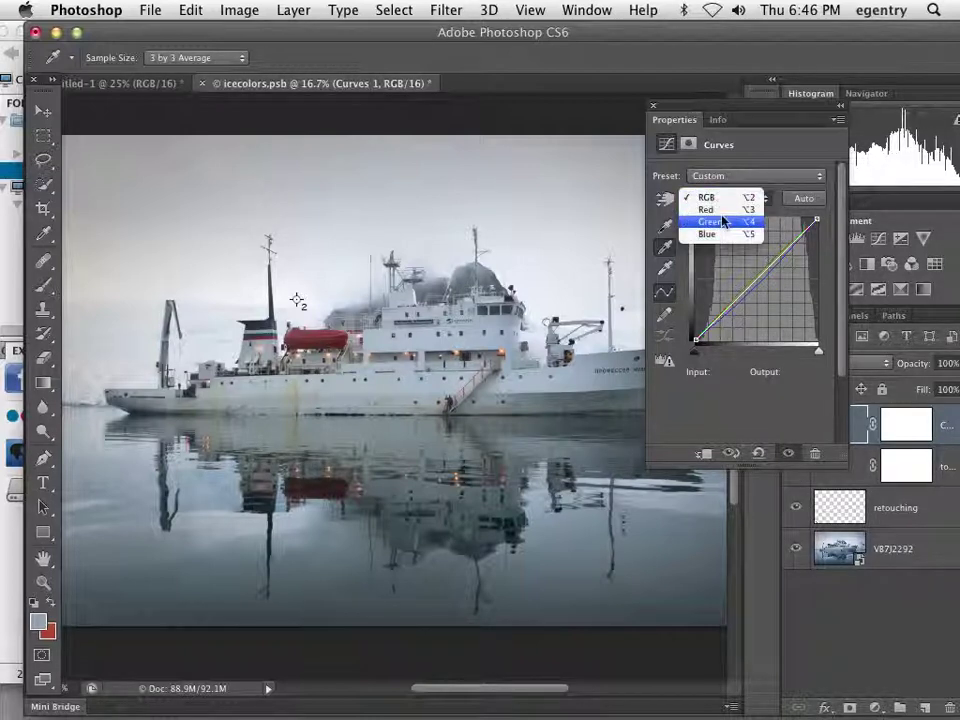
left_click(706, 209)
left_click_drag(711, 111, 630, 120)
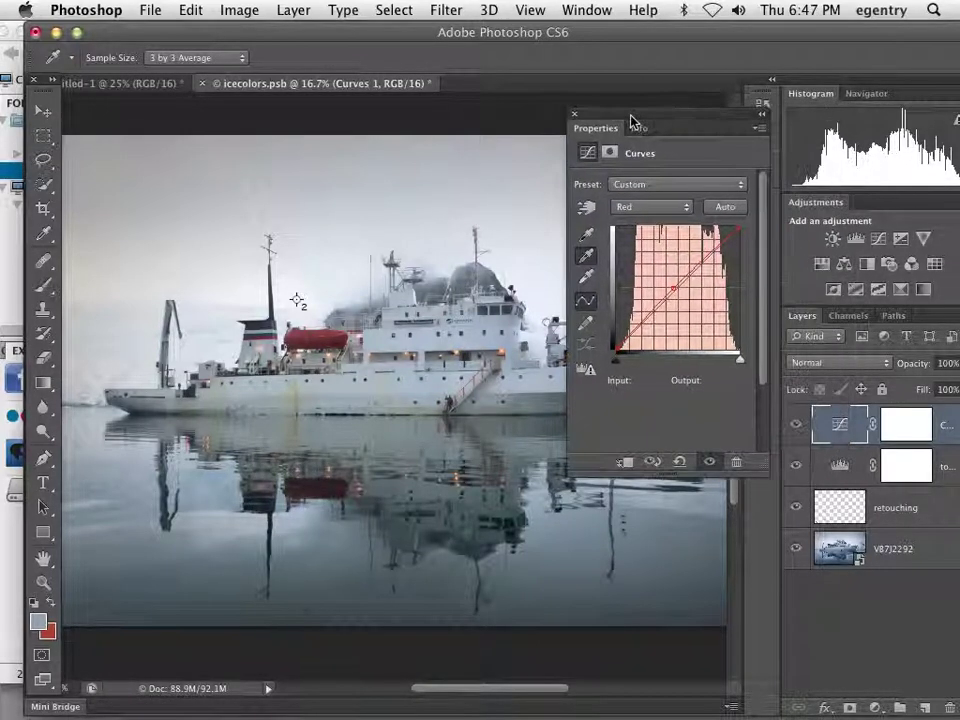
left_click(623, 207)
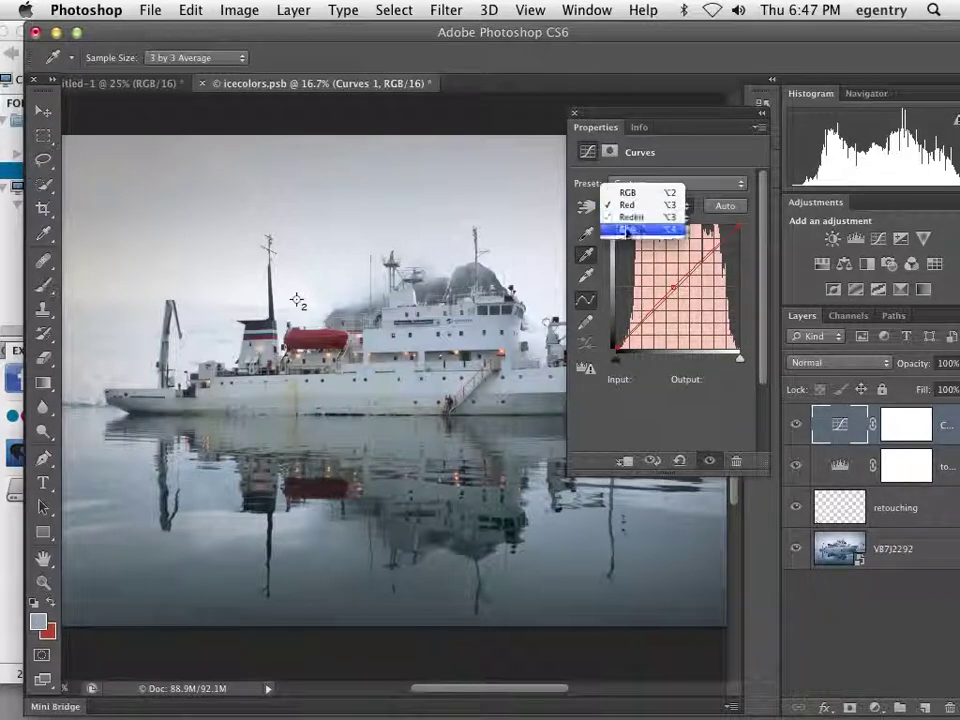
left_click(626, 230)
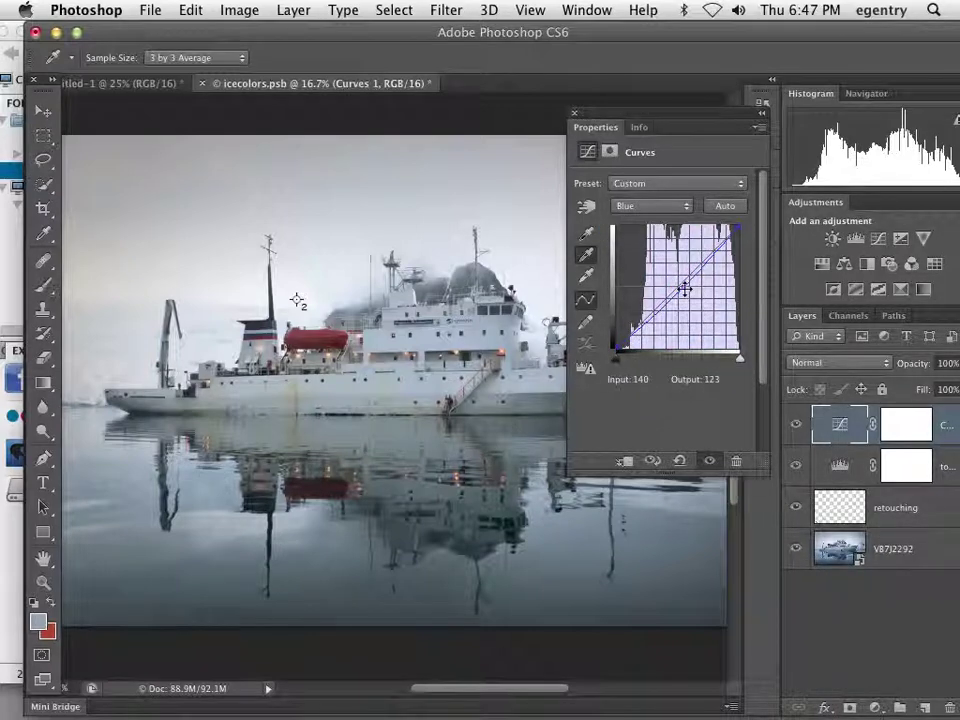
left_click_drag(684, 289, 681, 288)
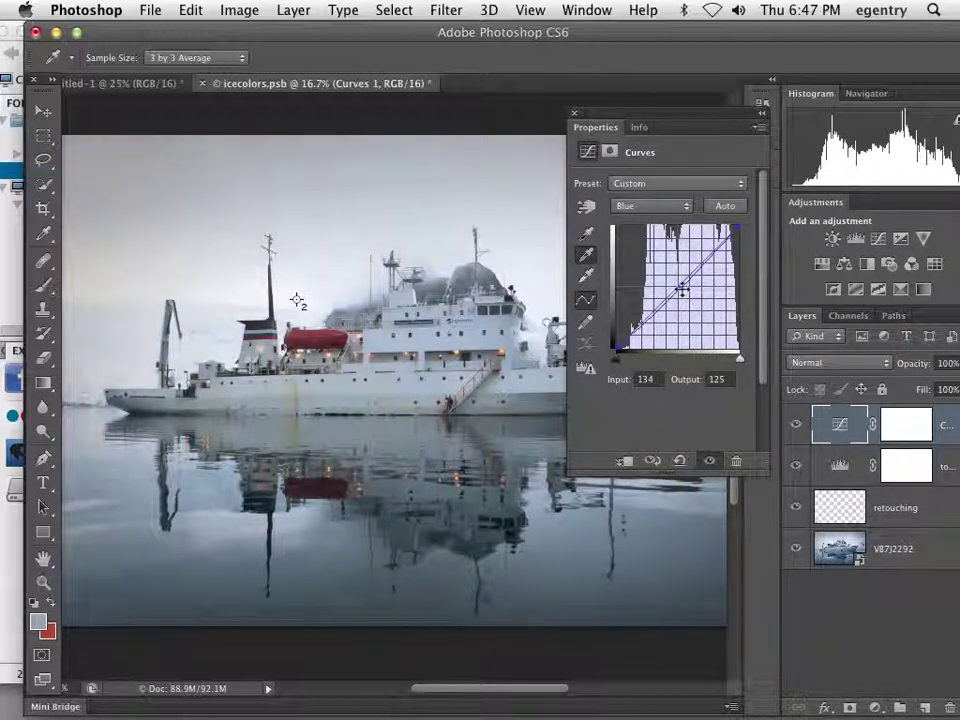
- Check the color samplers' before and after readings, and set the Blue curve's midpoint to input 130, output 123
left_click(645, 206)
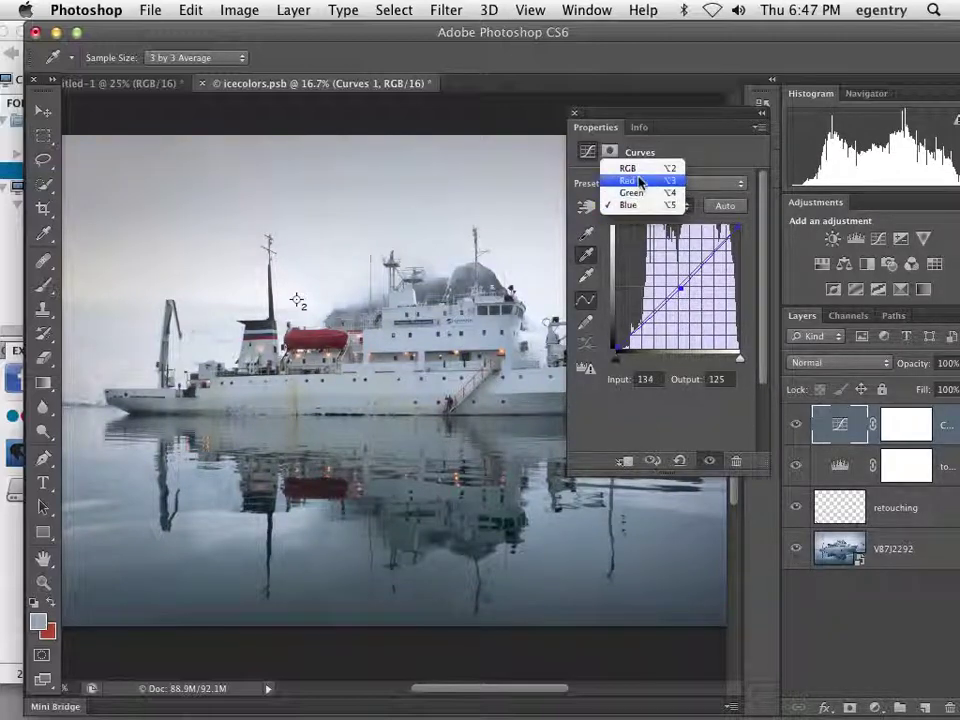
left_click(643, 126)
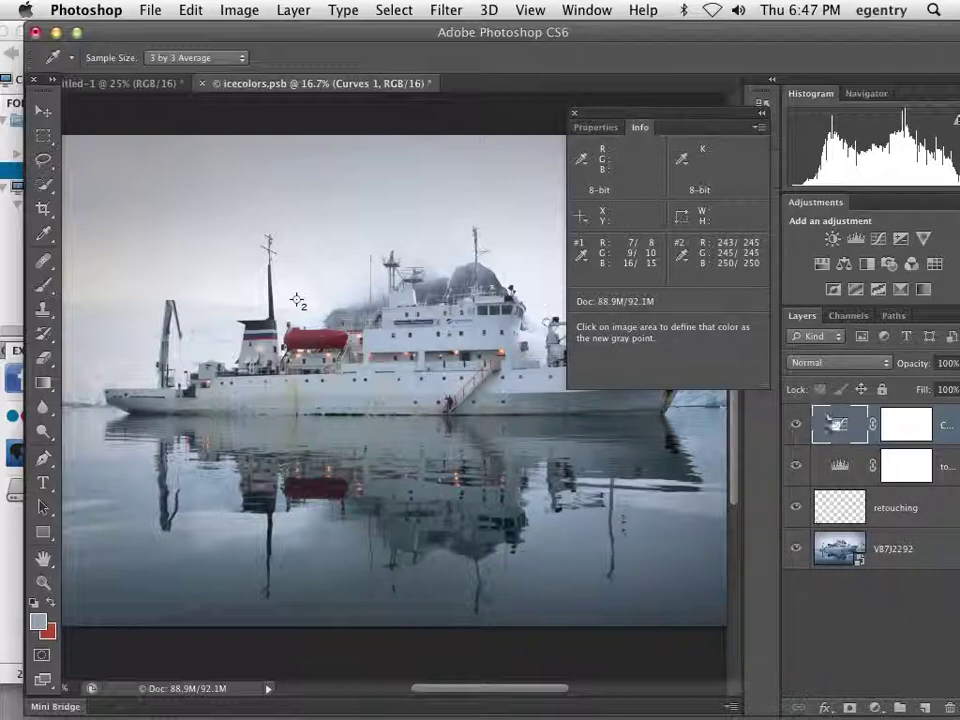
left_click(488, 347)
left_click(650, 205)
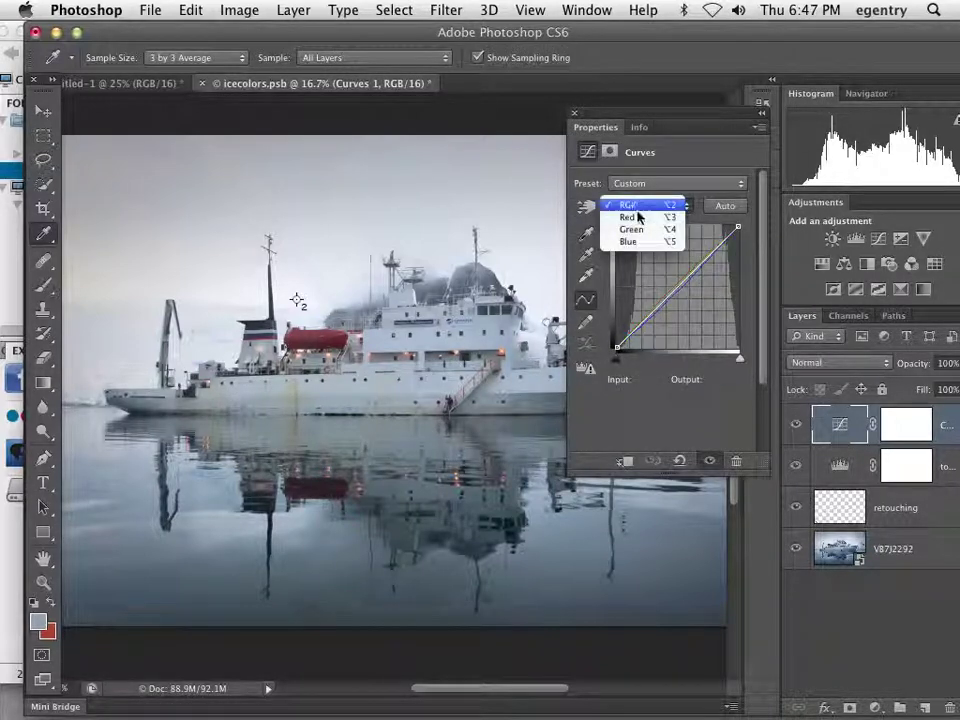
left_click(630, 242)
mouse_move(680, 288)
left_mouse_down()
mouse_move(678, 245)
mouse_move(675, 286)
left_mouse_up()
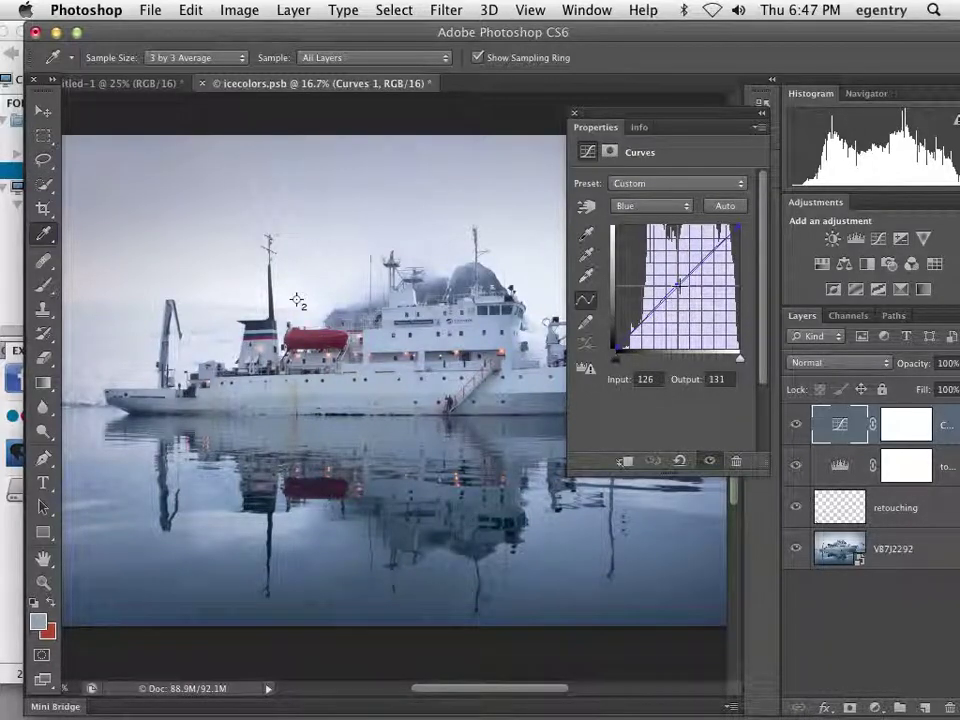
key("Down")
key("Down")
key("Down")
key("Down")
key("Down")
key("Down")
key("Down")
key("Down")
key("Right")
key("Right")
key("Right")
key("Right")
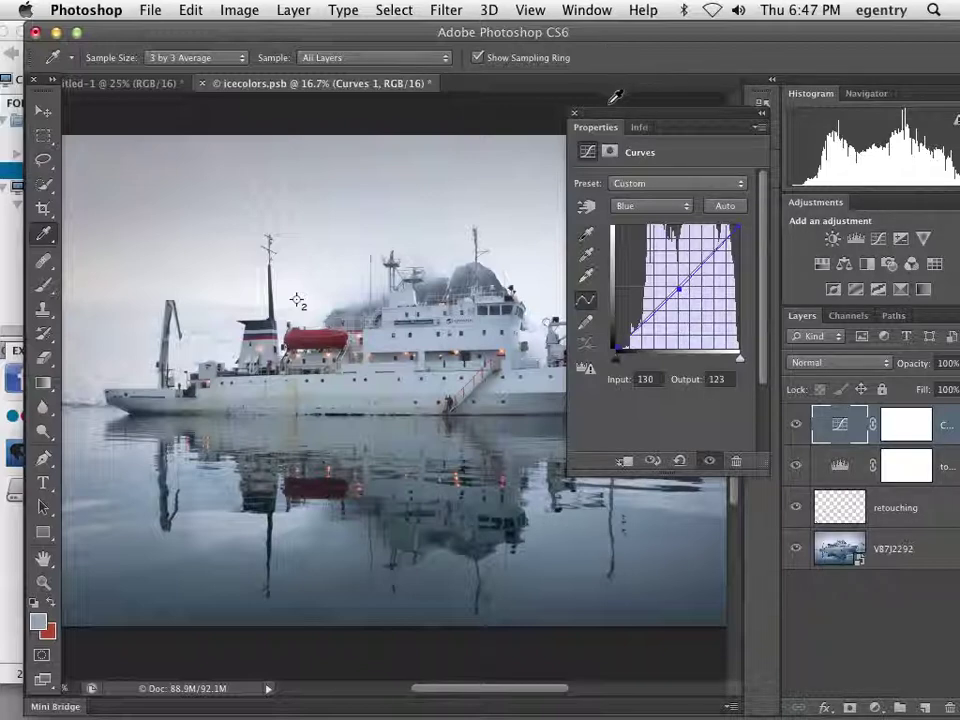
- Set up a custom proof condition that simulates SP4800 PLPP PK 2880.icc, with the preview turned on
left_click_drag(603, 121, 659, 80)
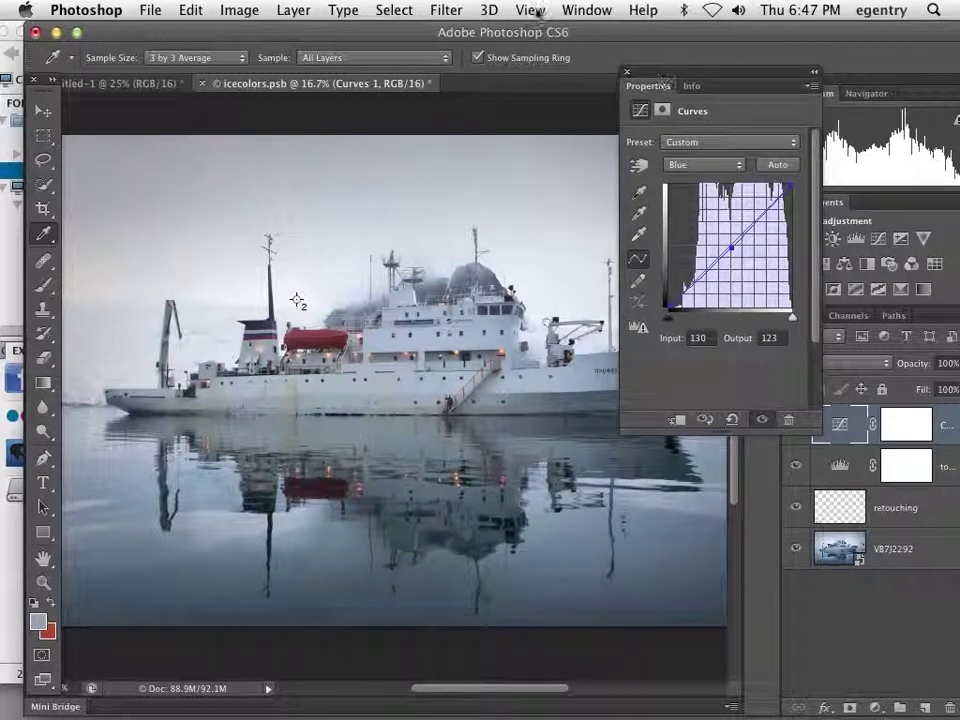
left_click(530, 10)
mouse_move(545, 36)
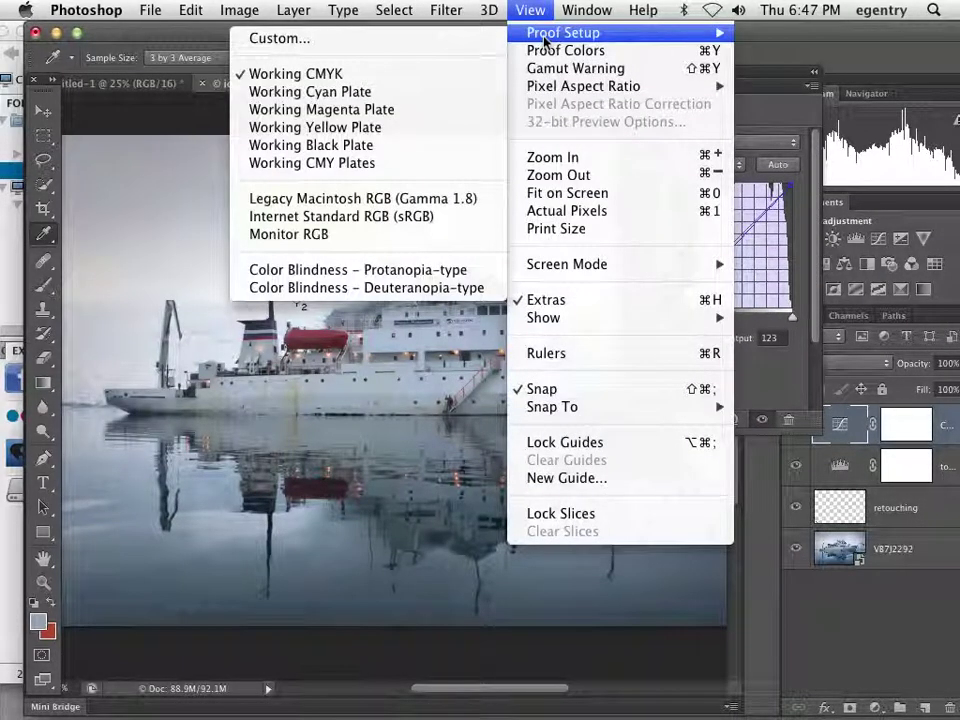
left_click(462, 41)
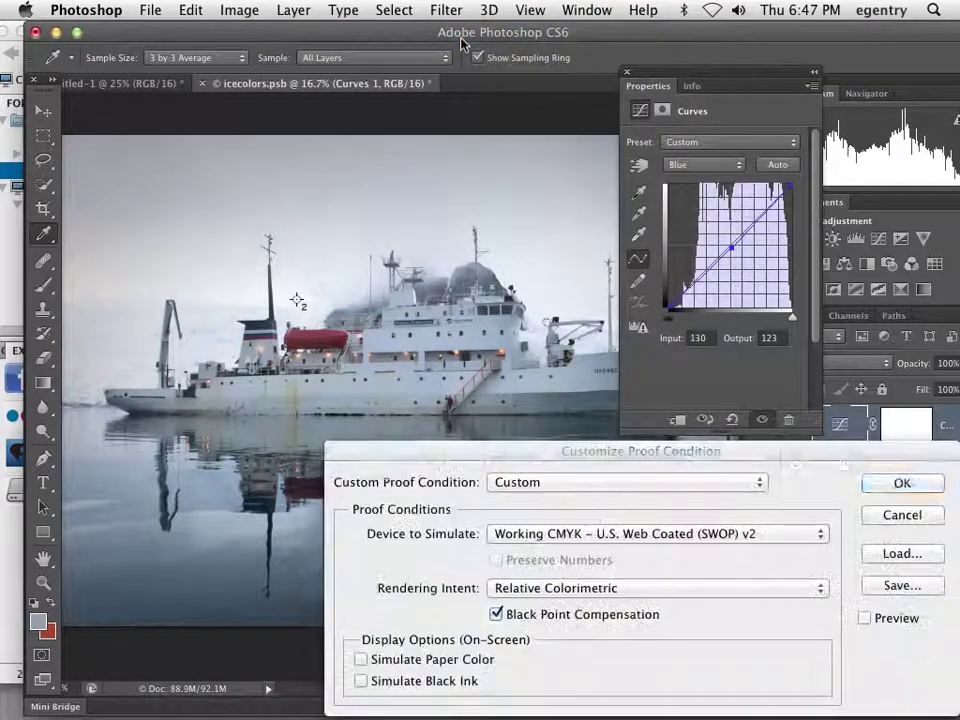
left_click_drag(530, 460, 352, 148)
left_click(401, 227)
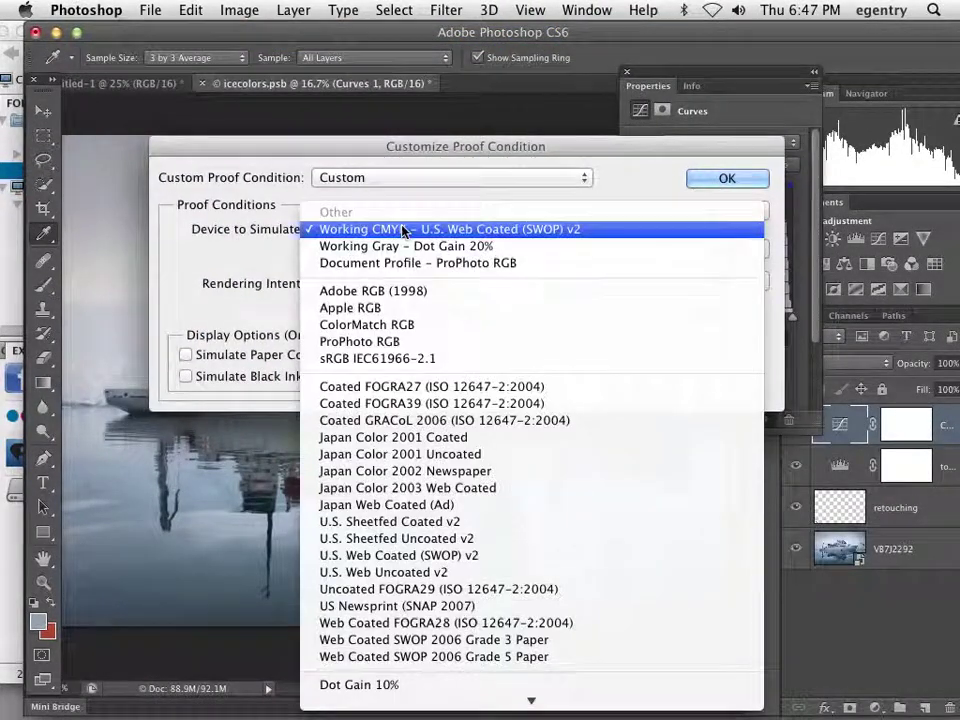
mouse_move(431, 716)
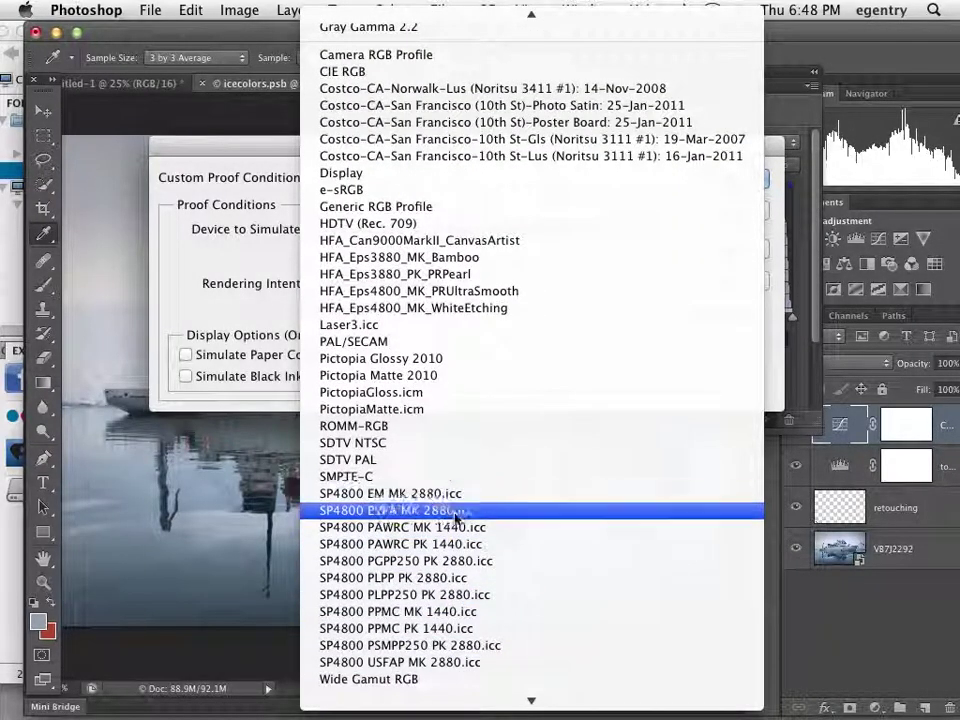
left_click(473, 579)
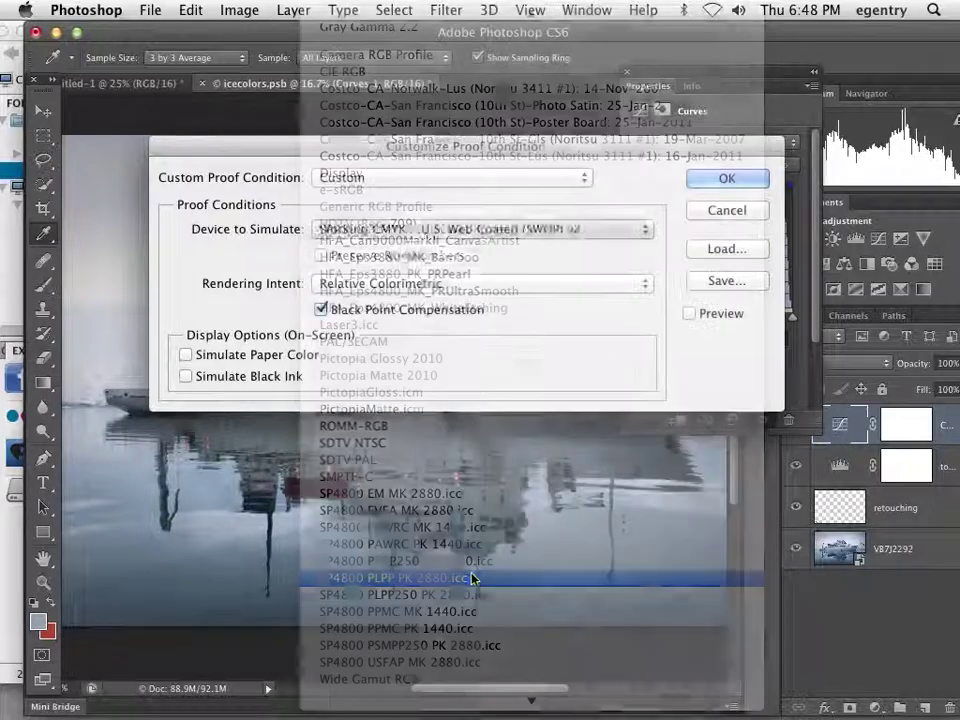
left_click_drag(418, 158, 477, 44)
left_click(727, 208)
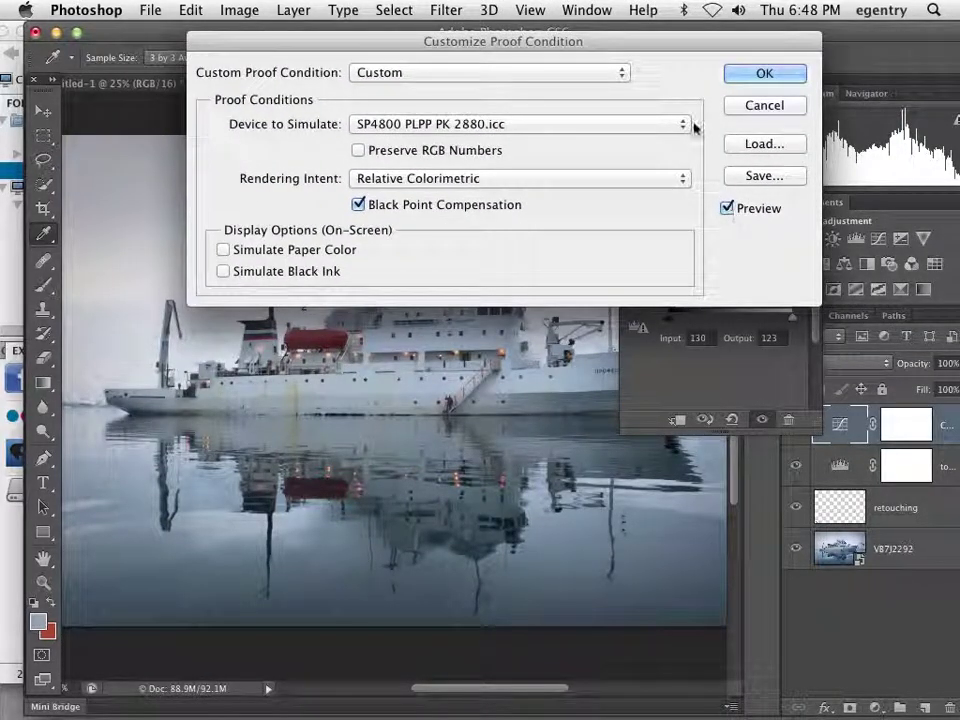
- Accept the SP4800 PLPP PK 2880.icc proof condition and compare the ship's superstructure with proof colors on and off
left_click(761, 73)
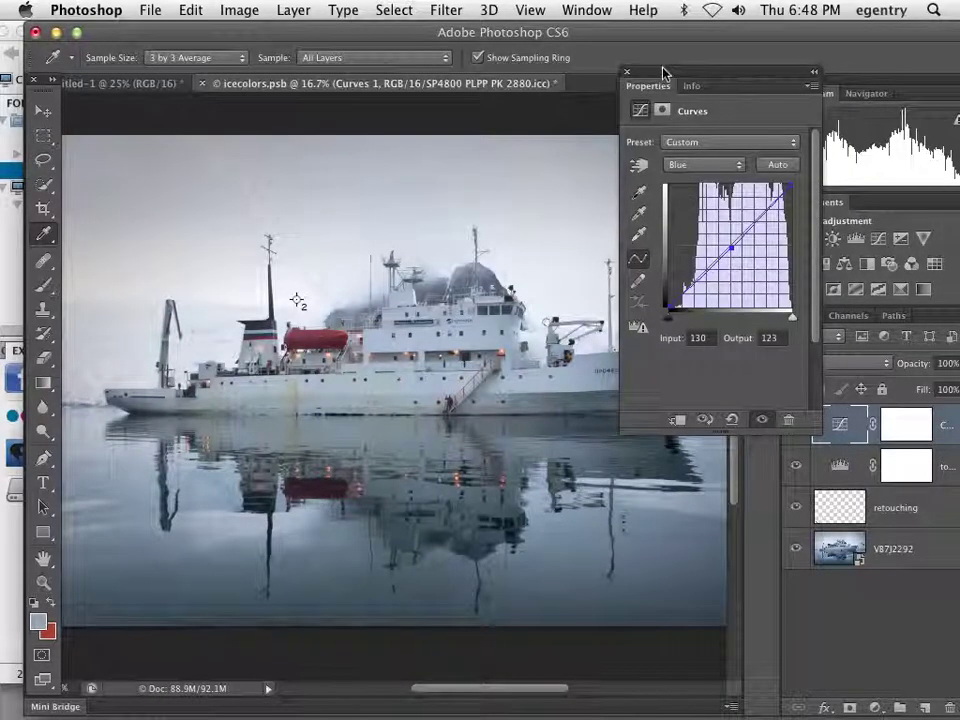
left_click_drag(664, 74, 767, 71)
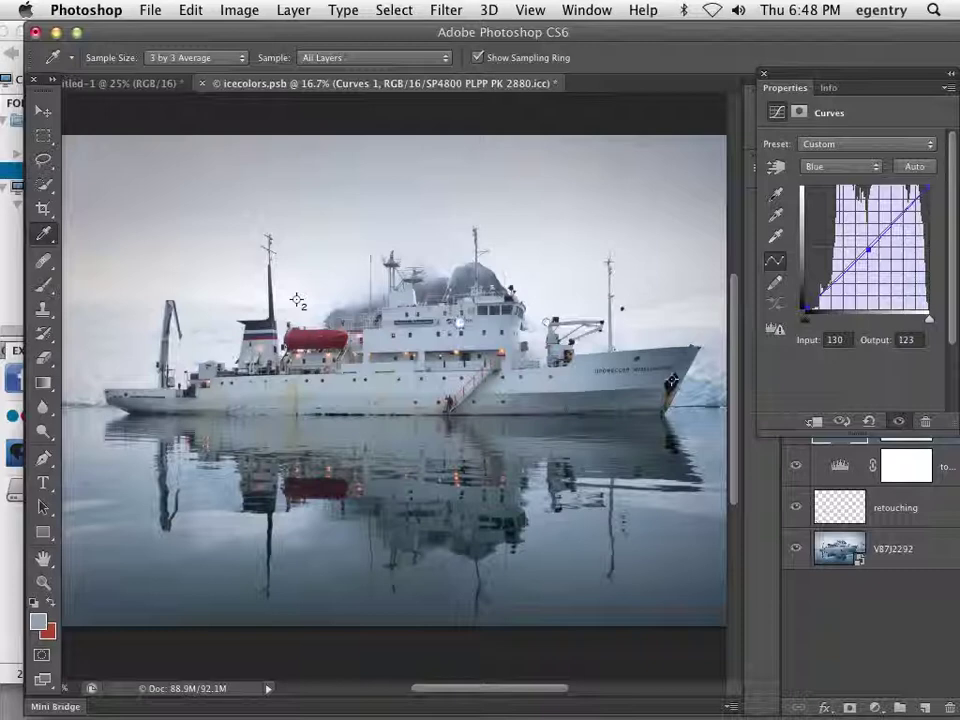
left_click(460, 322, "super")
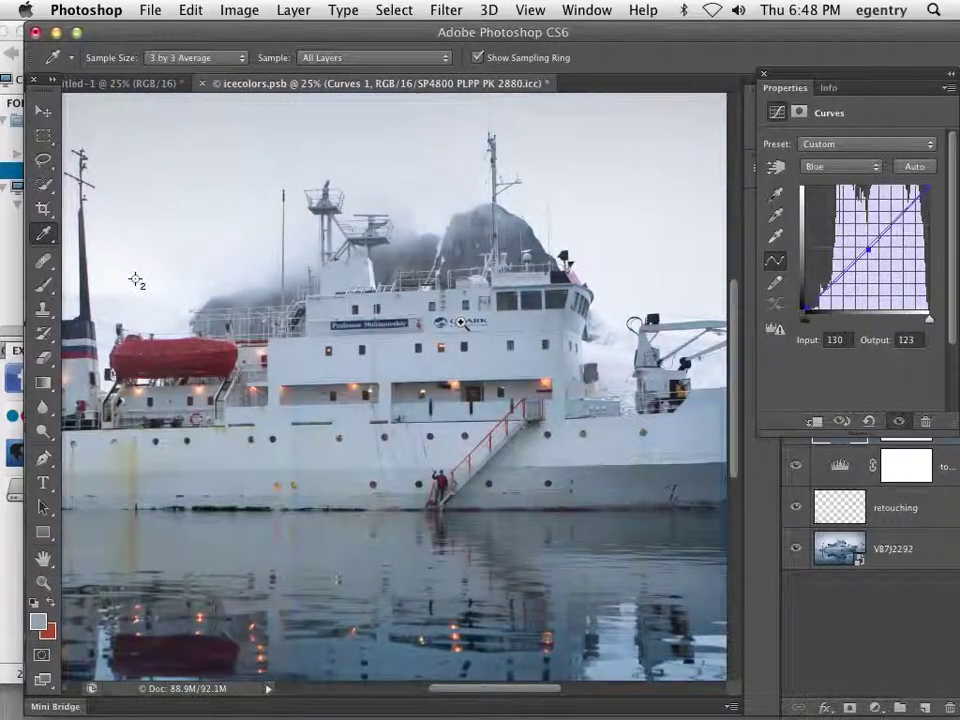
key("super+y")
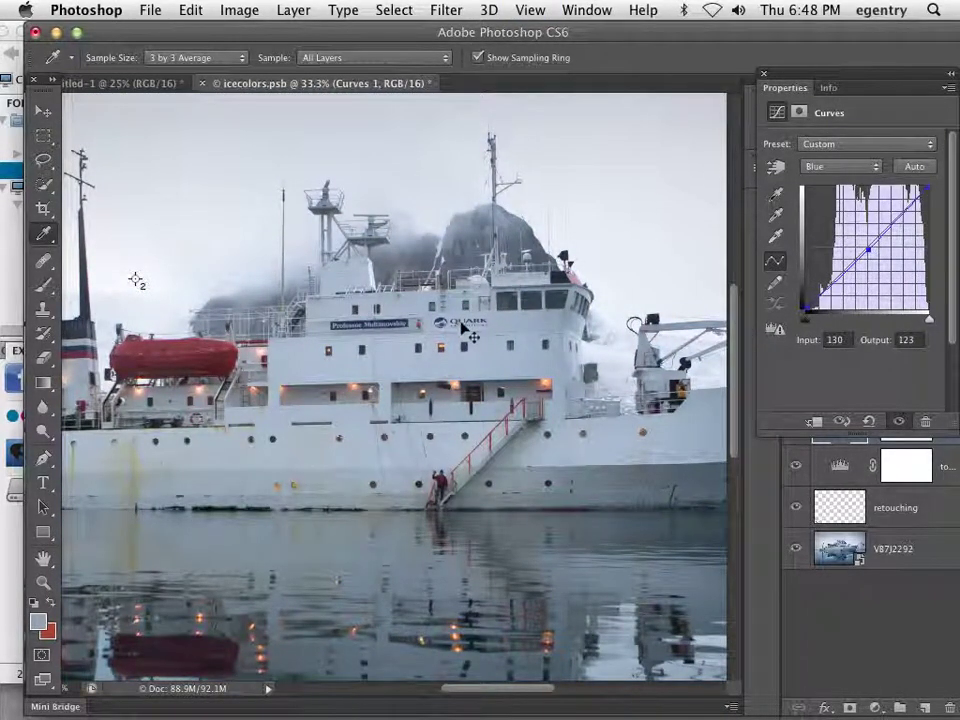
key("super+y")
key("super+y")
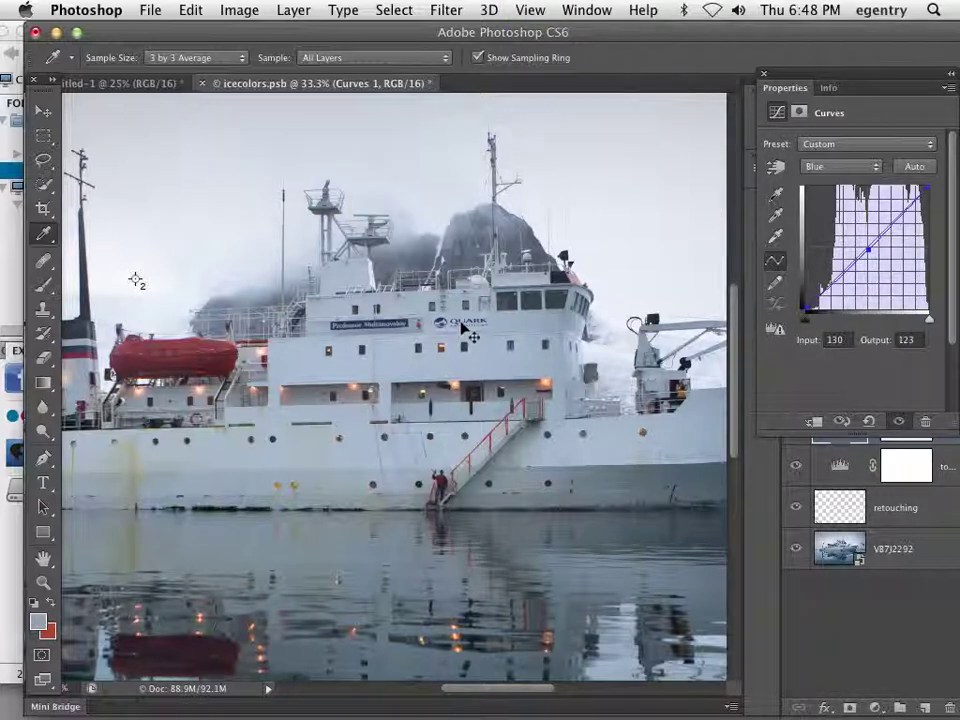
key("super+y")
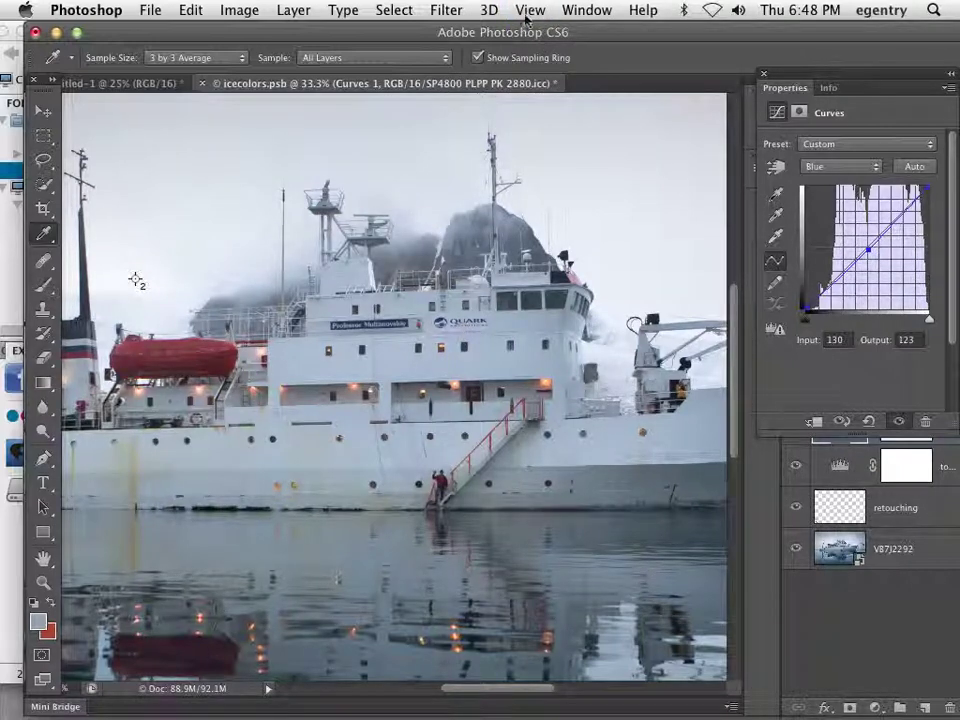
key("super+0")
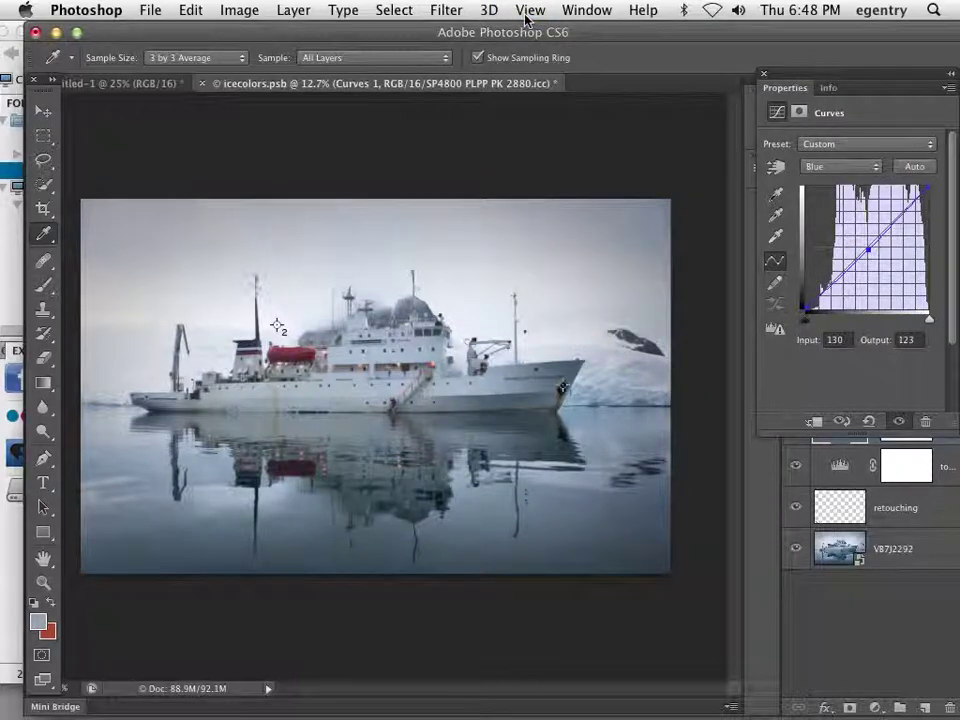
- Set the custom proof condition to simulate the HFA_Can9000MarkII_CanvasArtist device profile
left_click(528, 10)
mouse_move(543, 35)
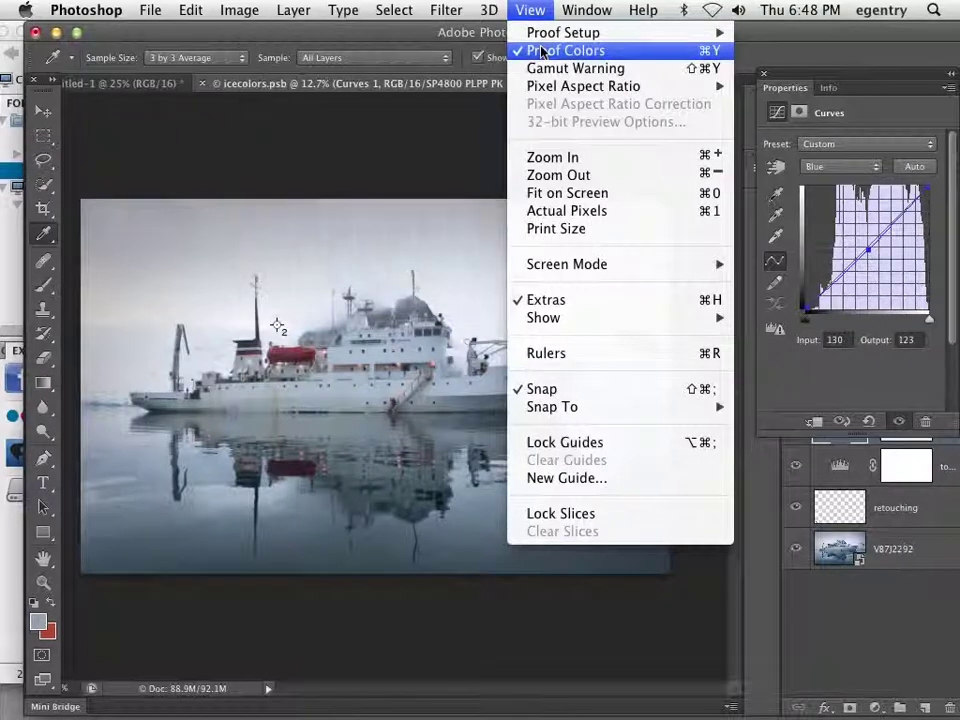
left_click(543, 51)
left_click(528, 10)
mouse_move(578, 33)
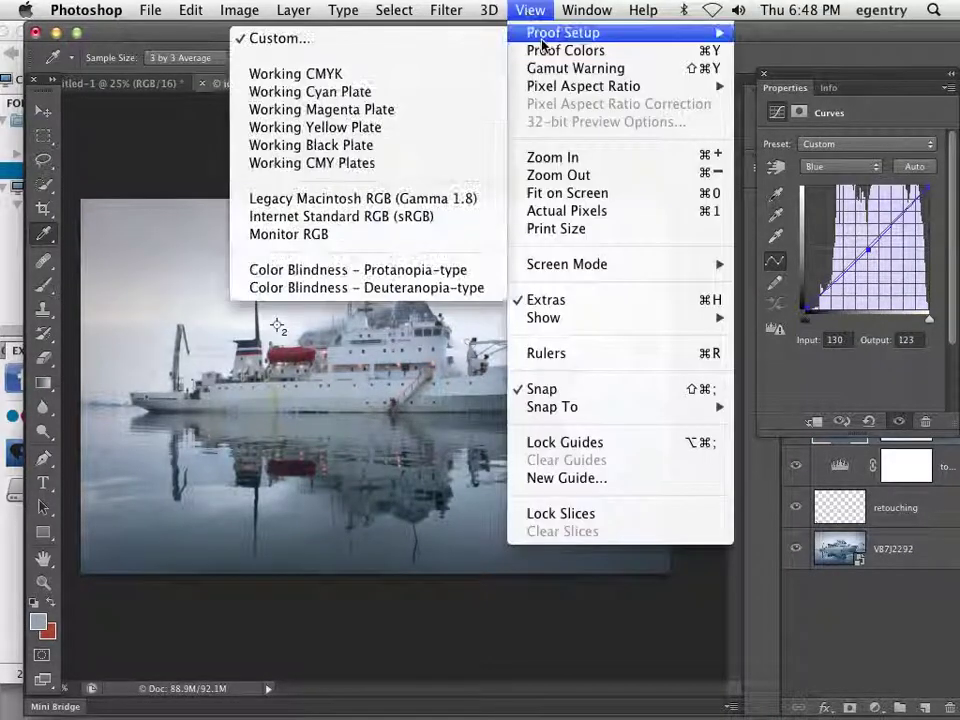
left_click(279, 34)
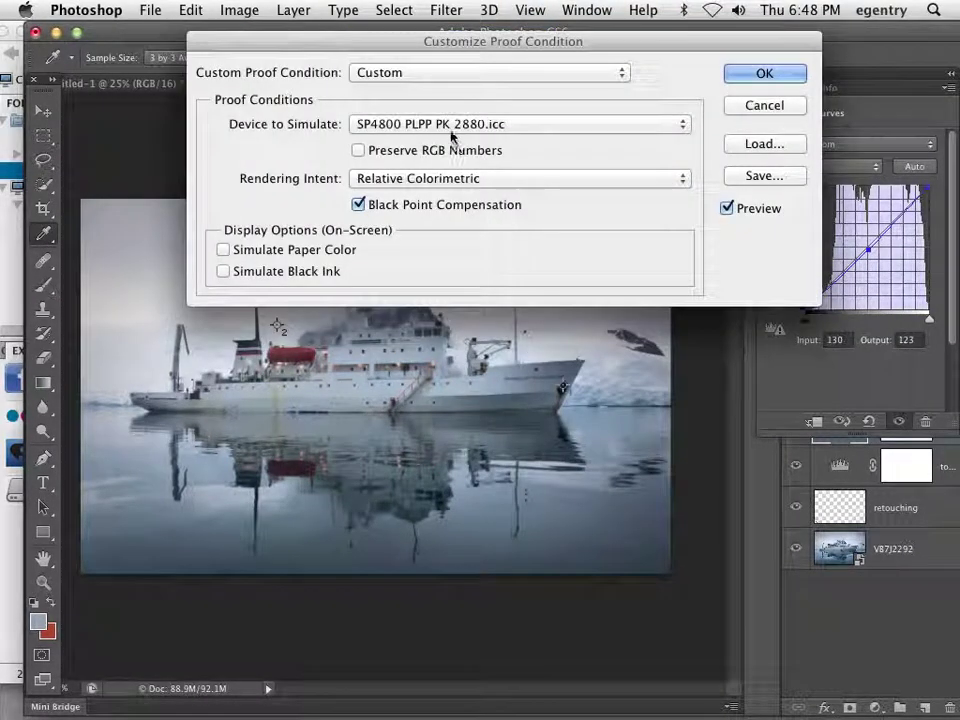
left_click(387, 127)
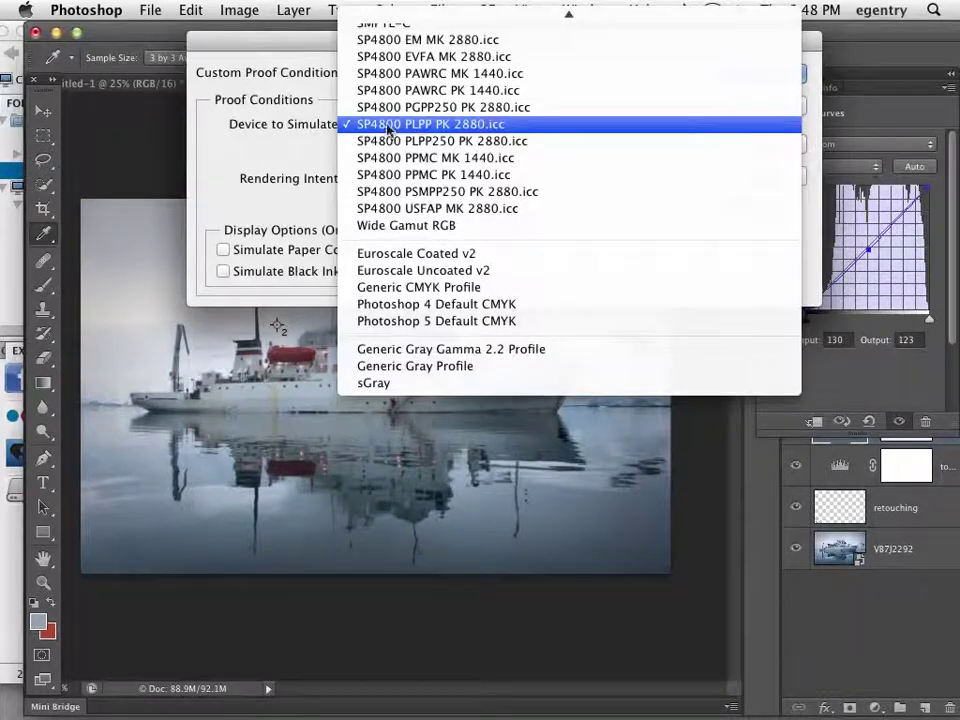
scroll(400, 150, "up", 5)
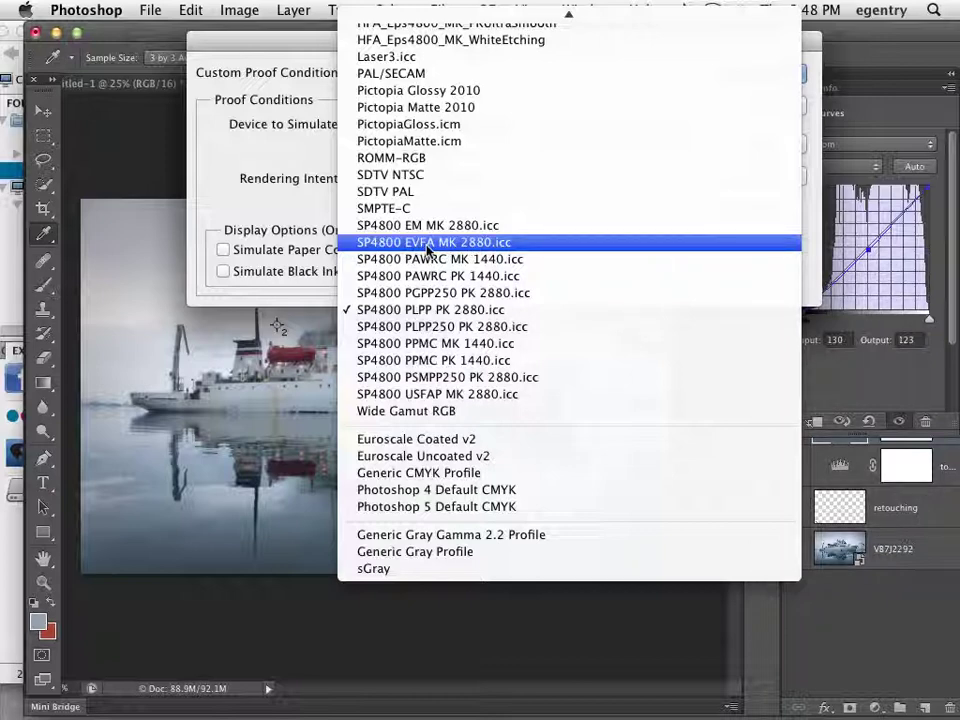
scroll(430, 245, "up", 4)
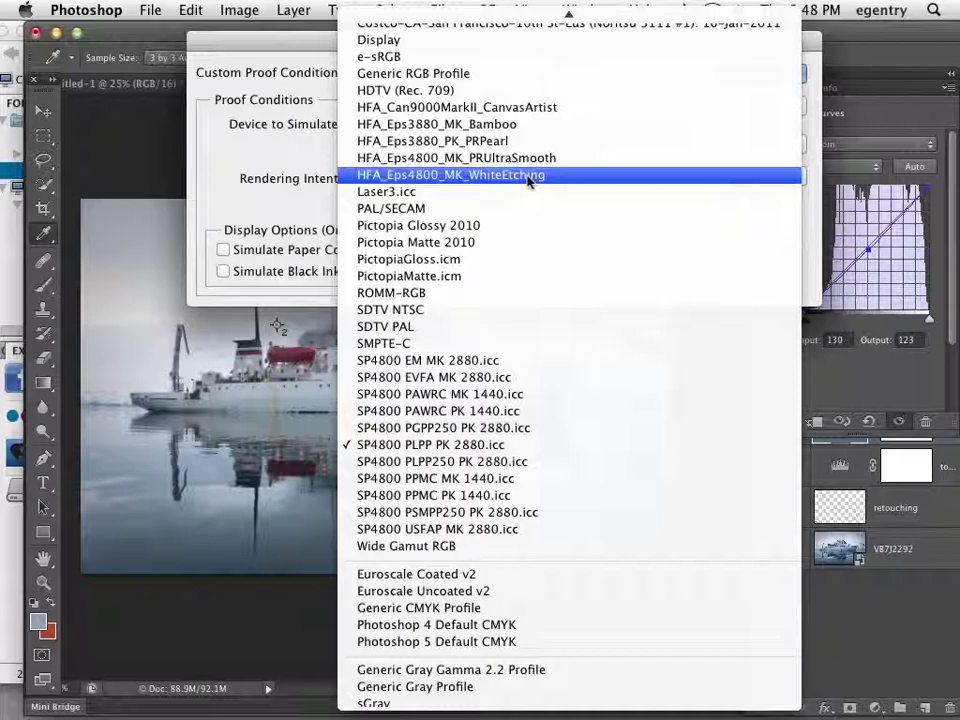
left_click(510, 107)
left_click(764, 74)
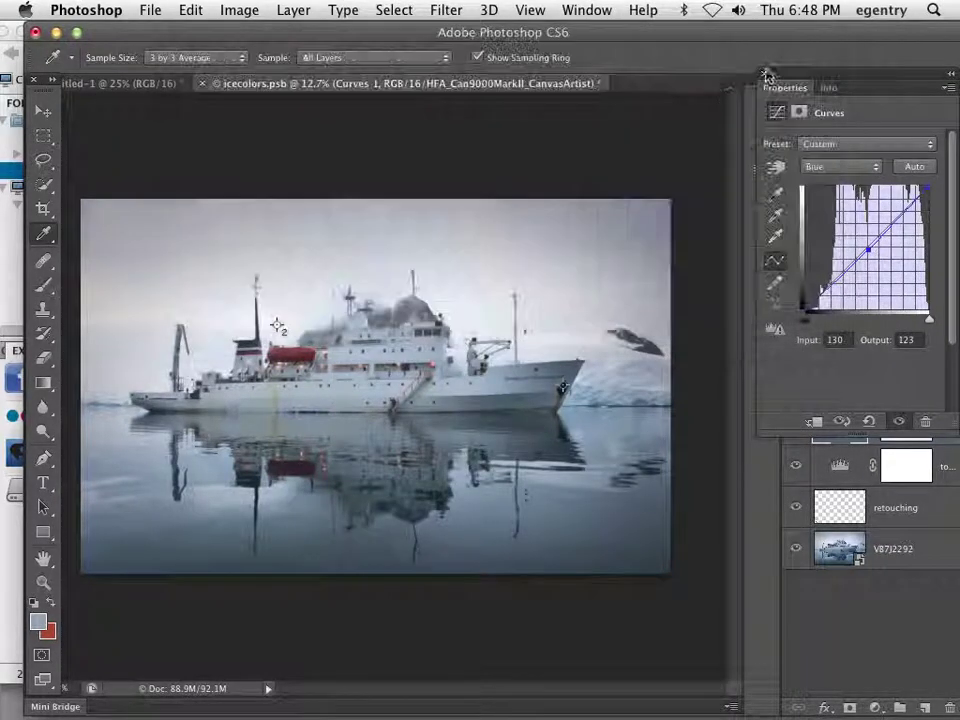
- Inspect the ship's crane and hull up close under the canvas proof and with proof colors turned off
left_click(471, 336, "super")
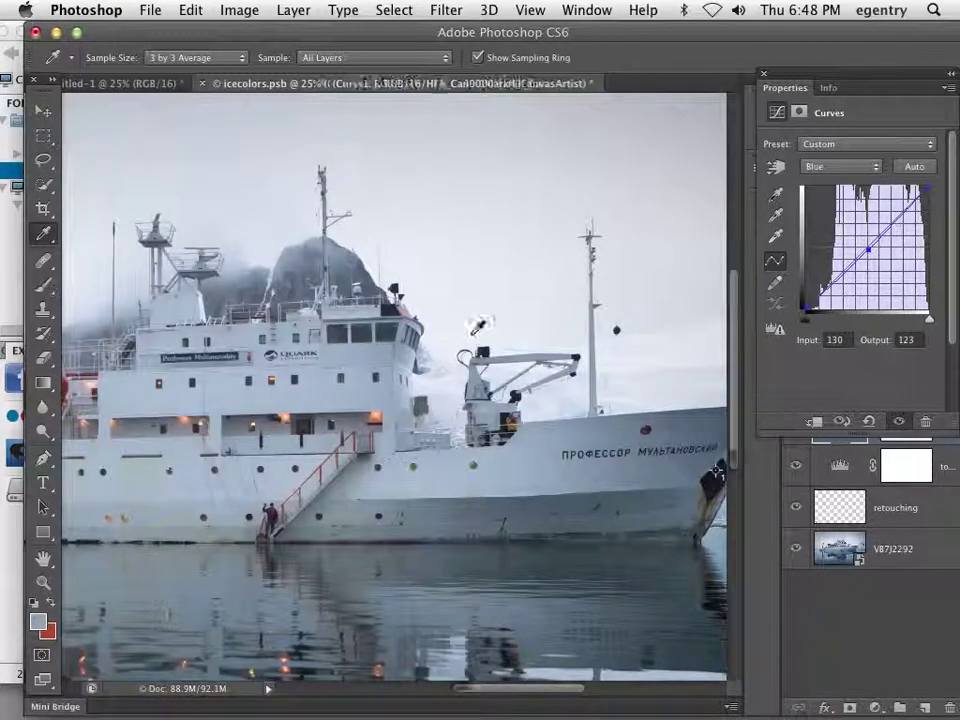
left_click(473, 337, "super")
key("super+y")
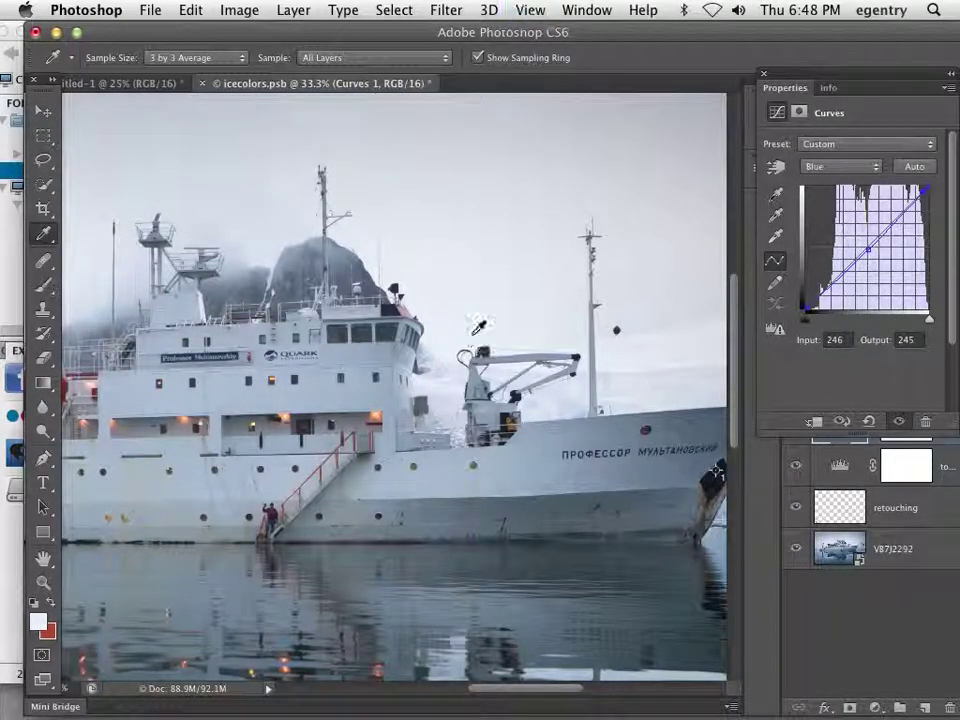
left_click(463, 490, "super")
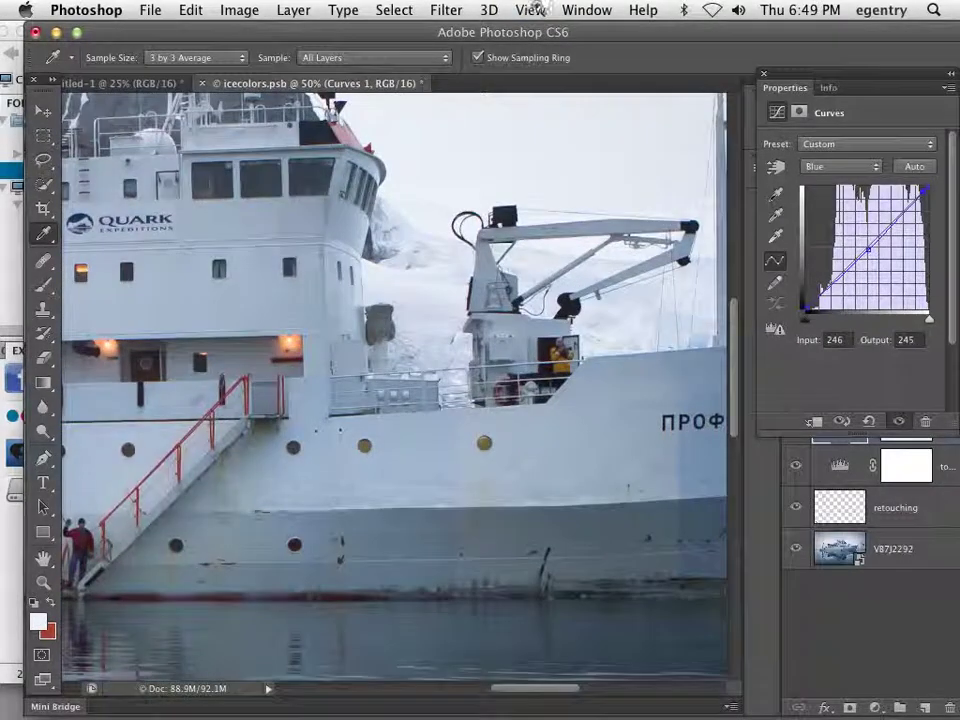
left_click(461, 461, "super")
- Reapply the HFA_Can9000MarkII_CanvasArtist proof condition and compare the ship's hull with proof colors on and off, leaving them off
left_click(530, 11)
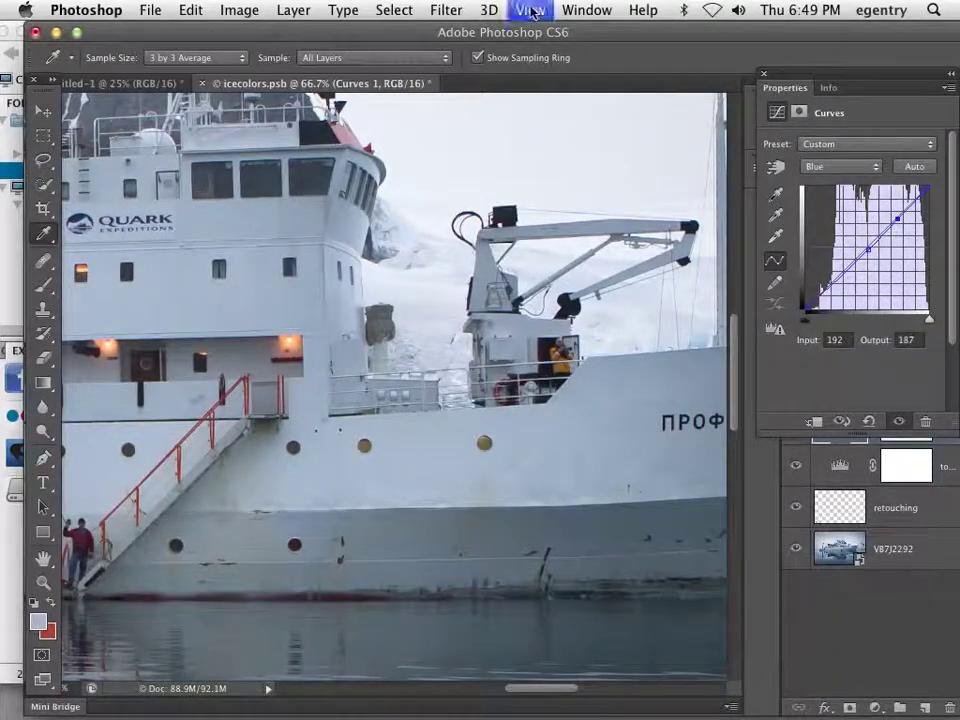
left_click(528, 11)
left_click(528, 11)
mouse_move(537, 36)
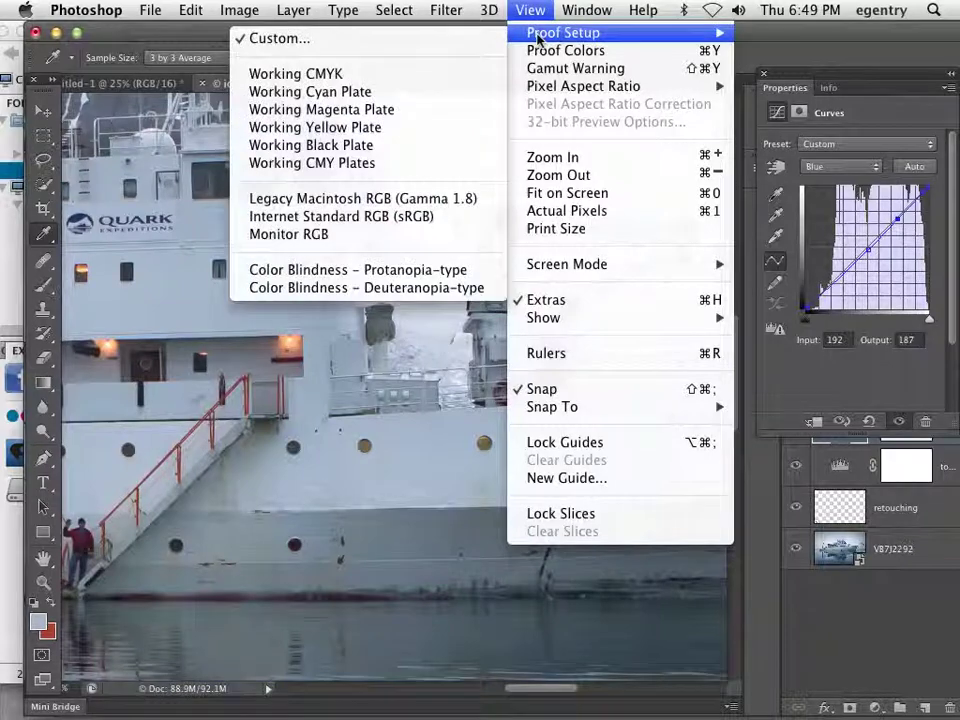
left_click(448, 40)
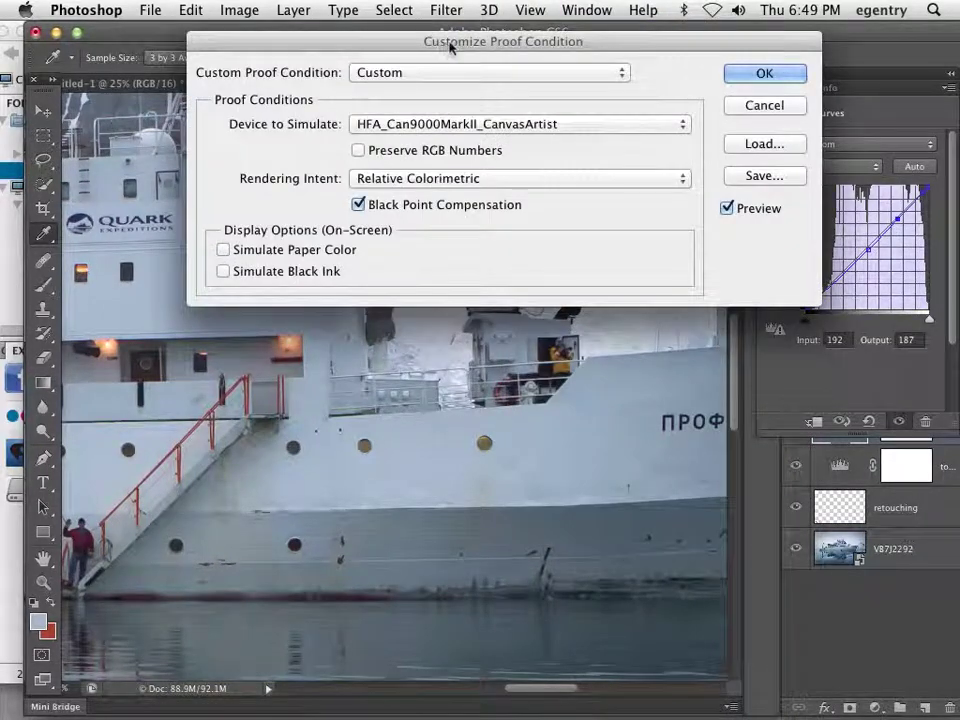
left_click(765, 74)
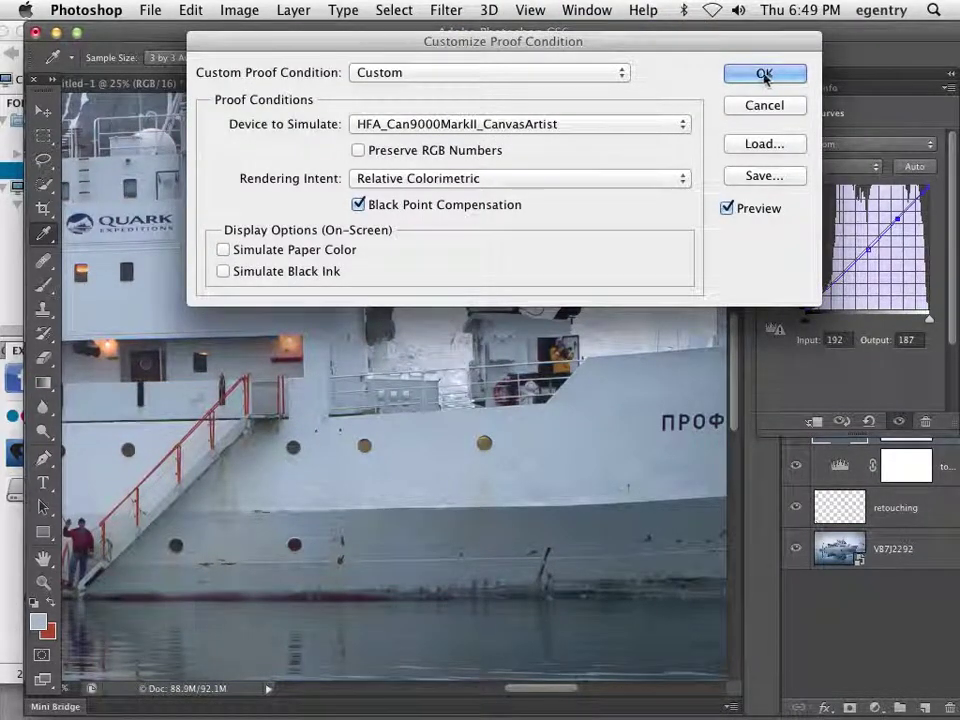
left_click(530, 11)
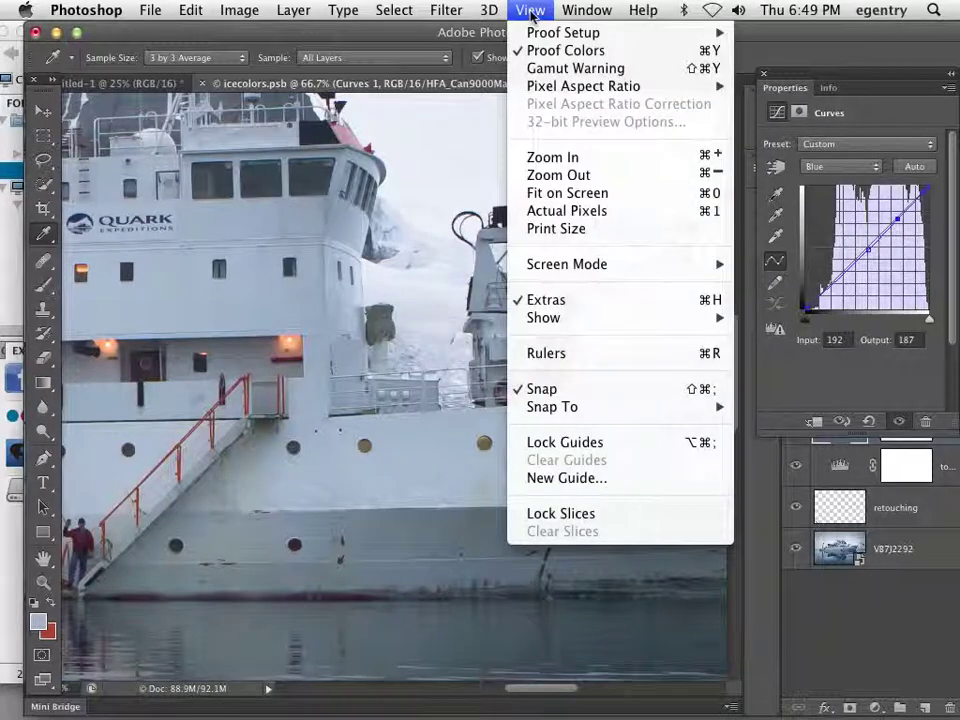
left_click(530, 11)
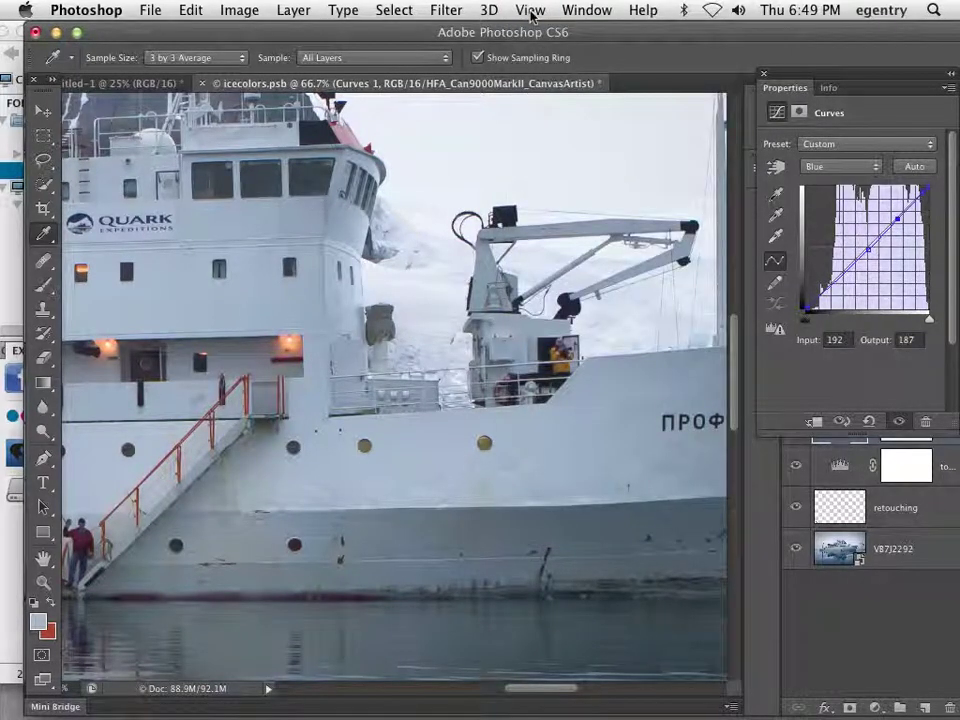
key("super+y")
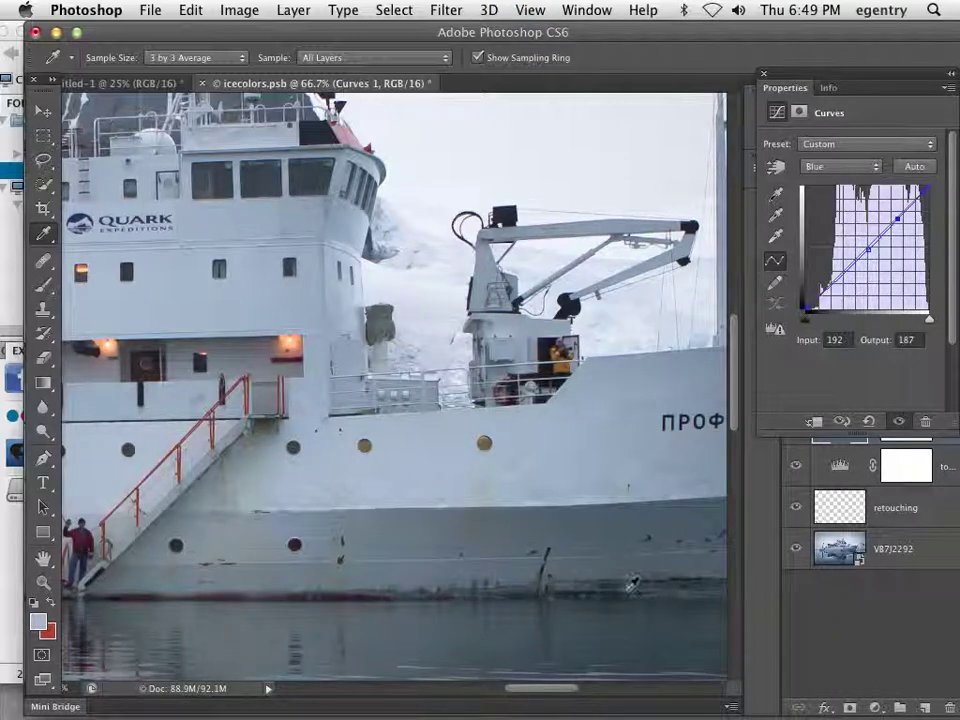
key("super+y")
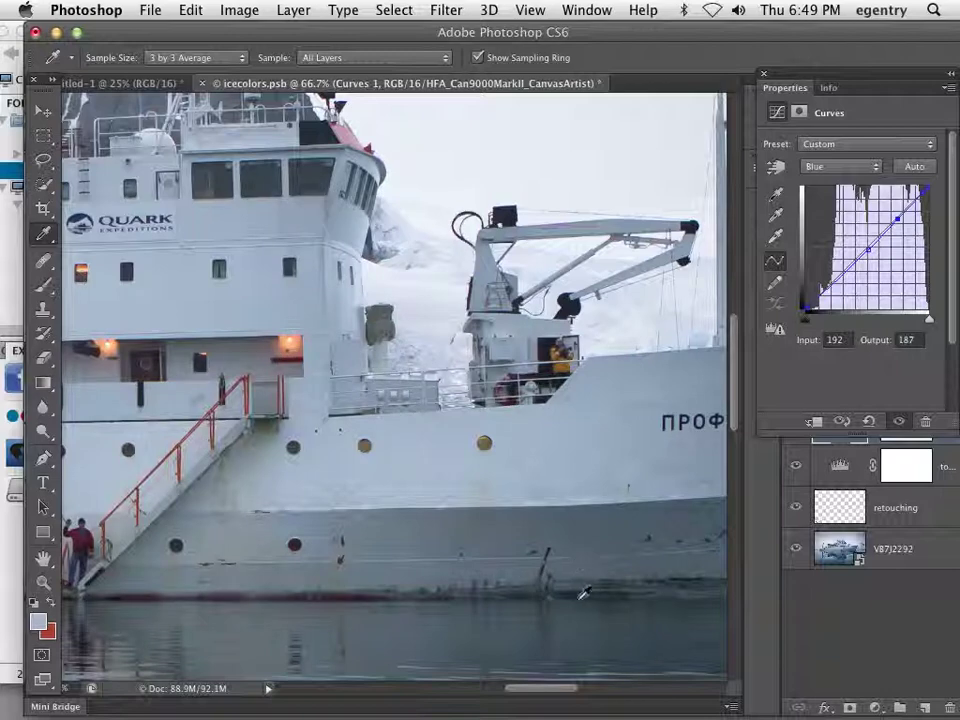
key("super+y")
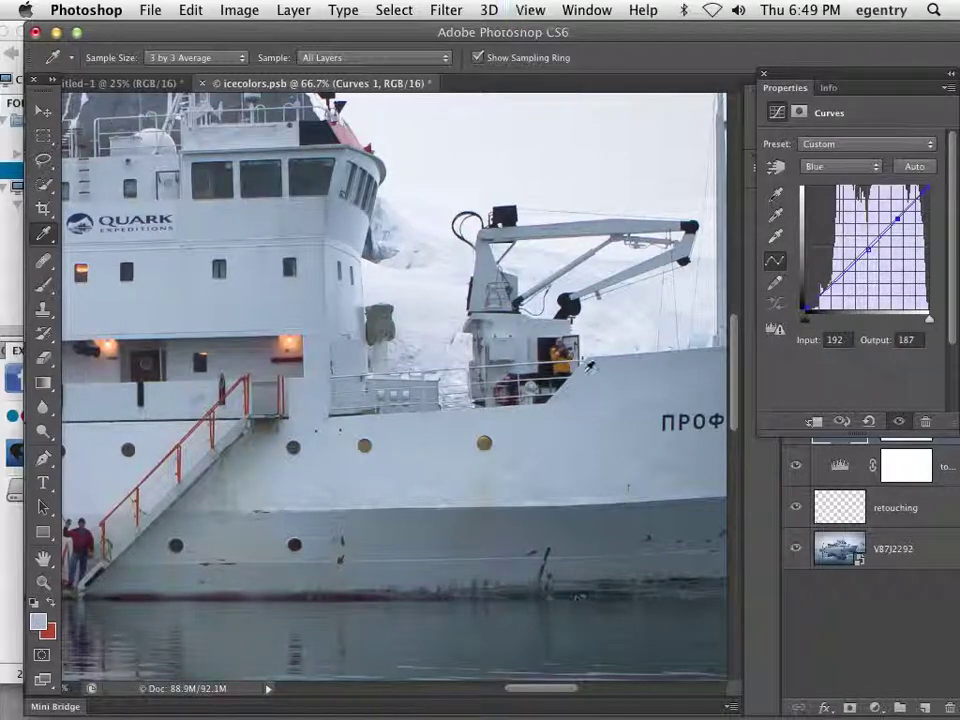
key("super+0")
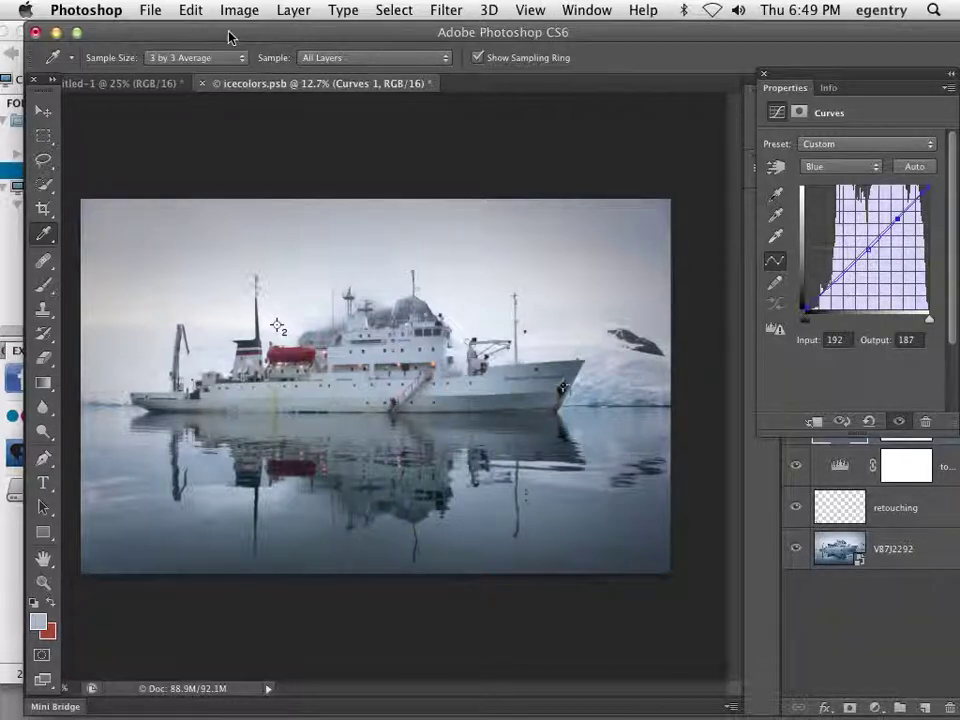
- Check the numbered workflow list in the untitled document and return to icecolors.psb
left_click_drag(229, 33, 214, 32)
left_click(121, 85)
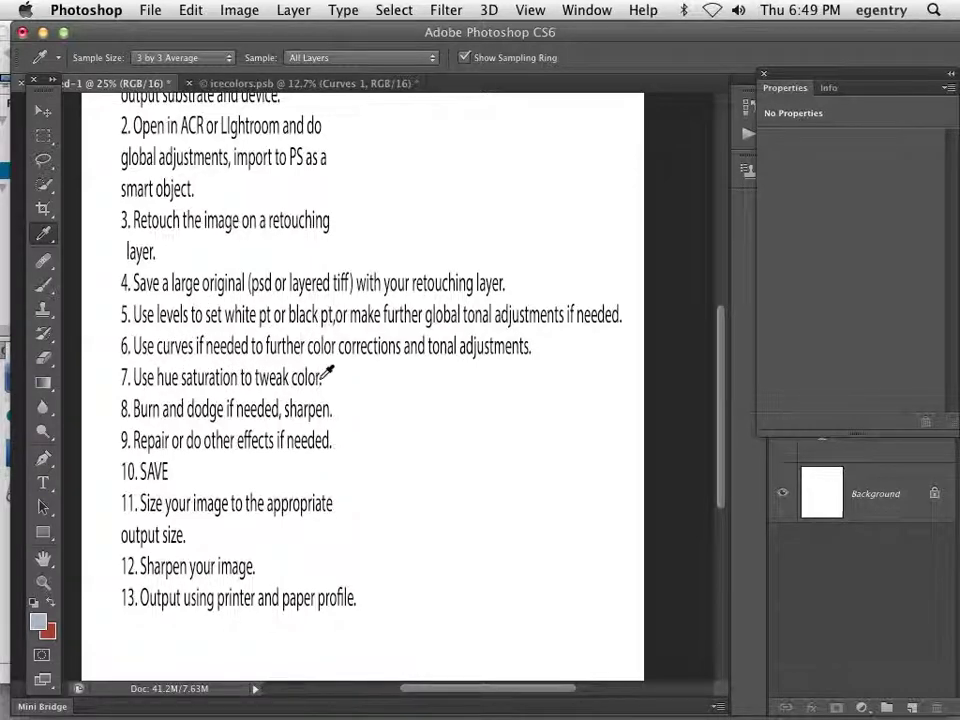
left_click(243, 84)
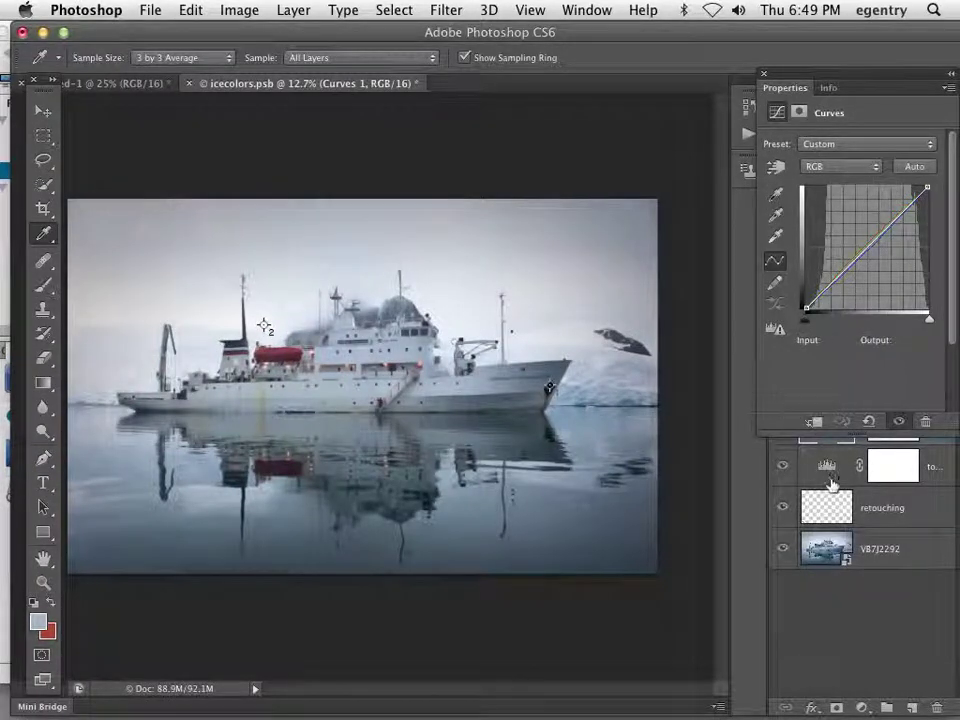
- Move the curve settings clear of the layer list and add a Hue/Saturation adjustment layer above the Curves layer
left_click_drag(764, 75, 506, 58)
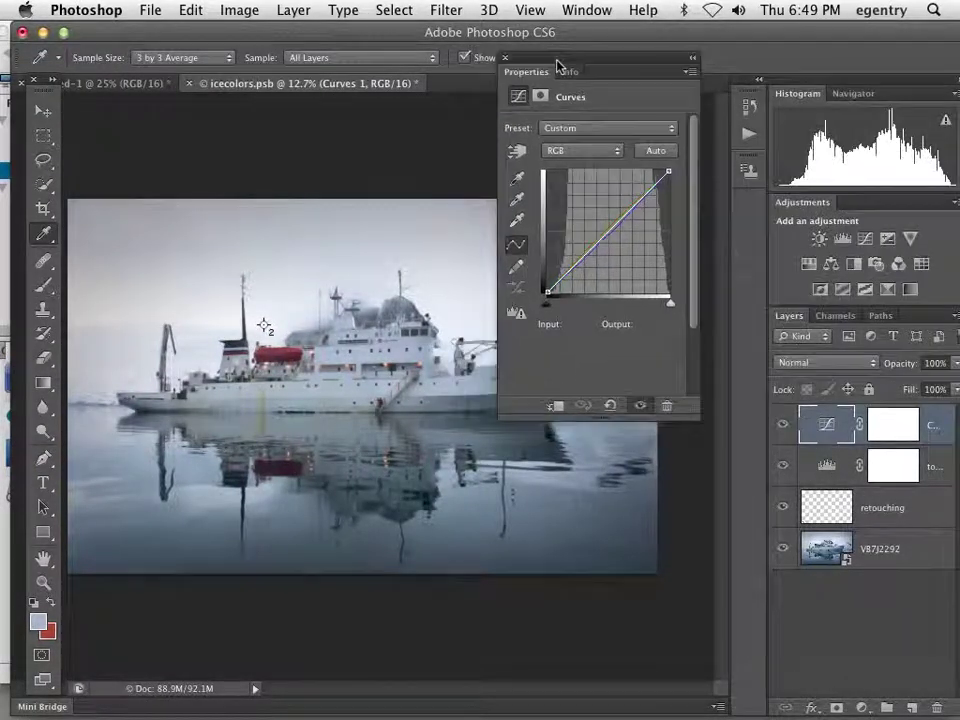
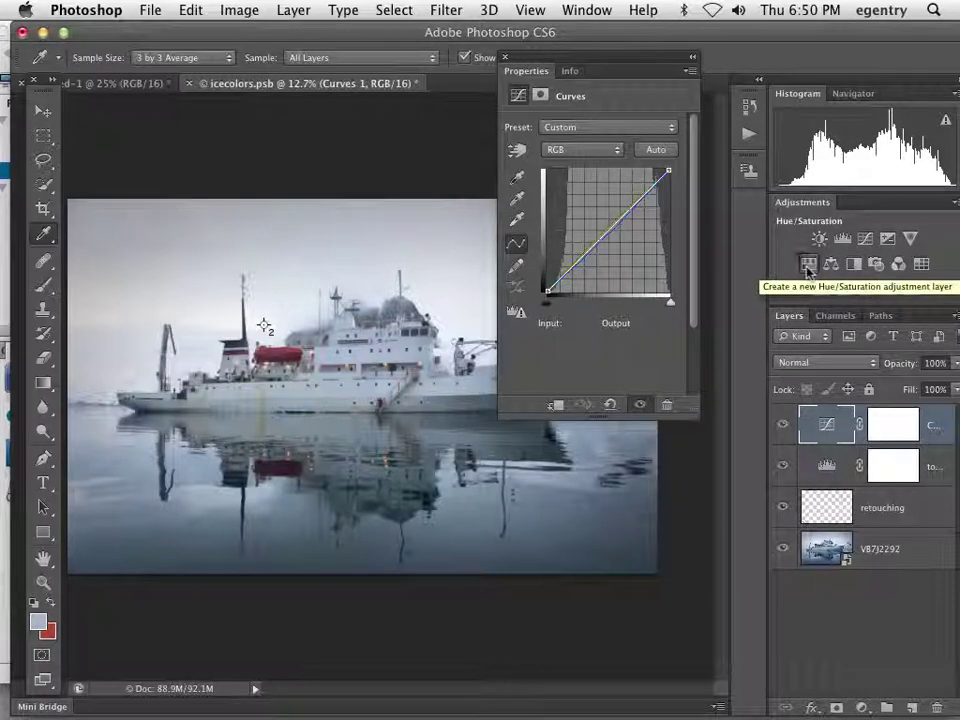
left_click(808, 266)
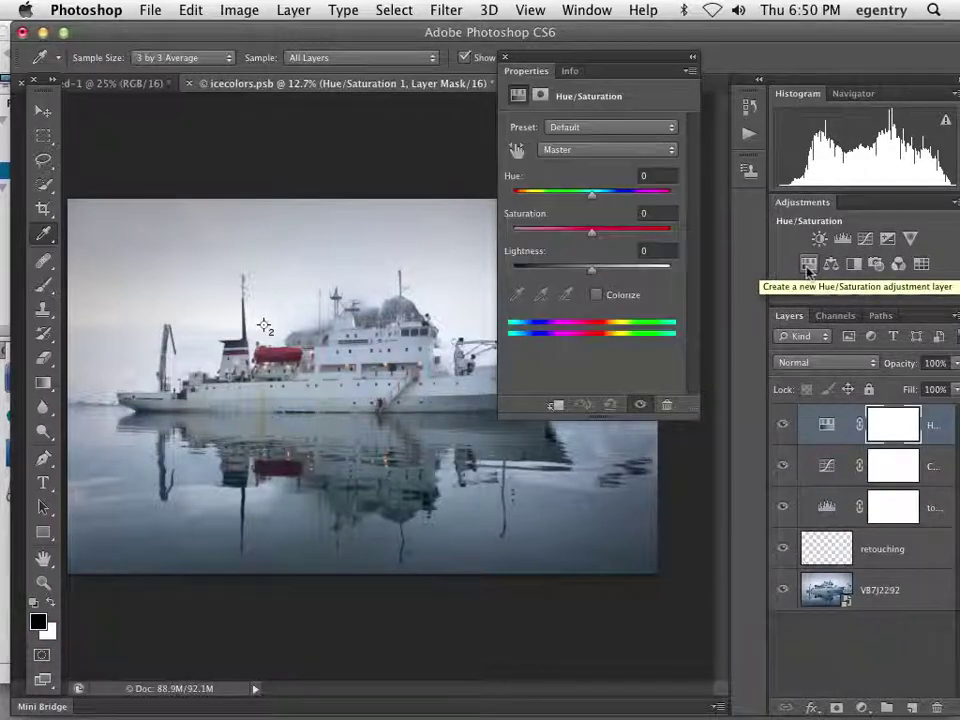
- Rename the Curves adjustment layer "+ warm" and reselect the Hue/Saturation layer
left_click(932, 468)
double_click(932, 466)
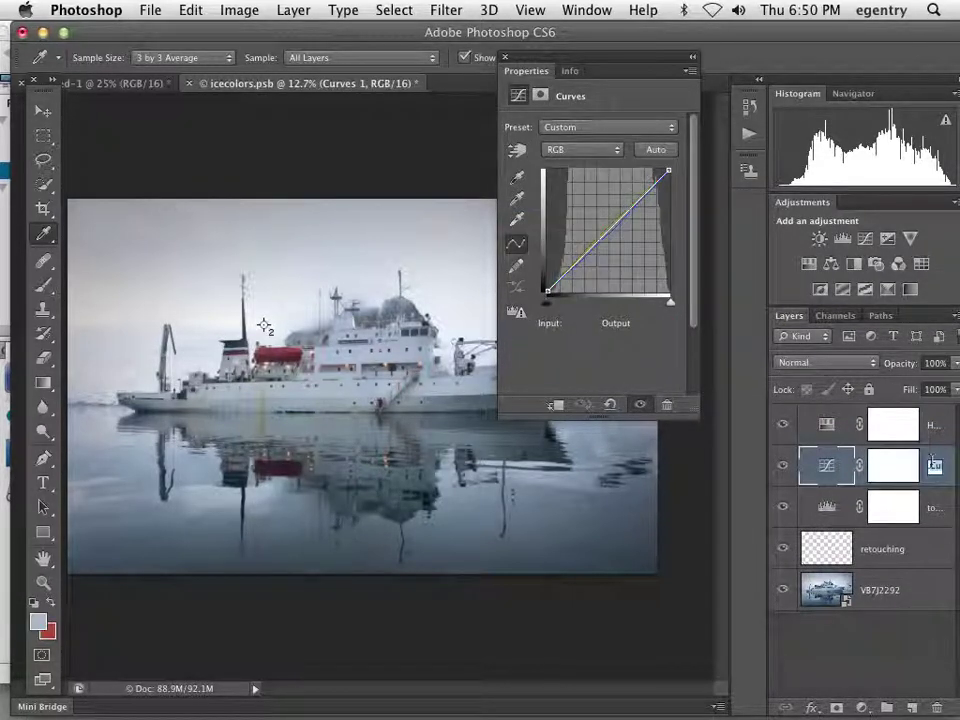
key("BackSpace")
key("Return")
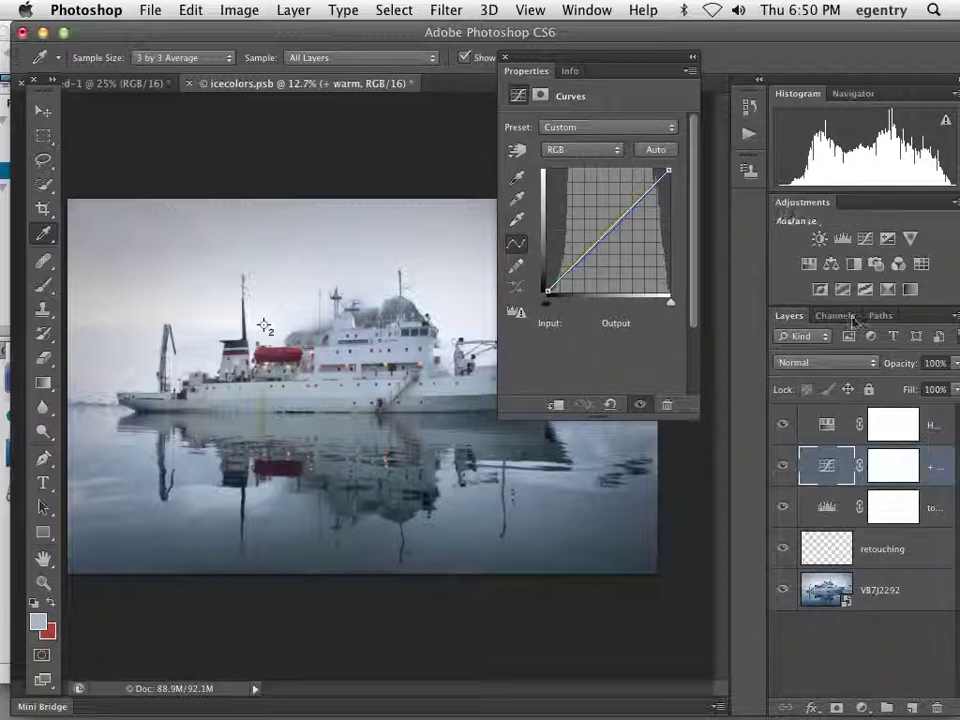
left_click(835, 426)
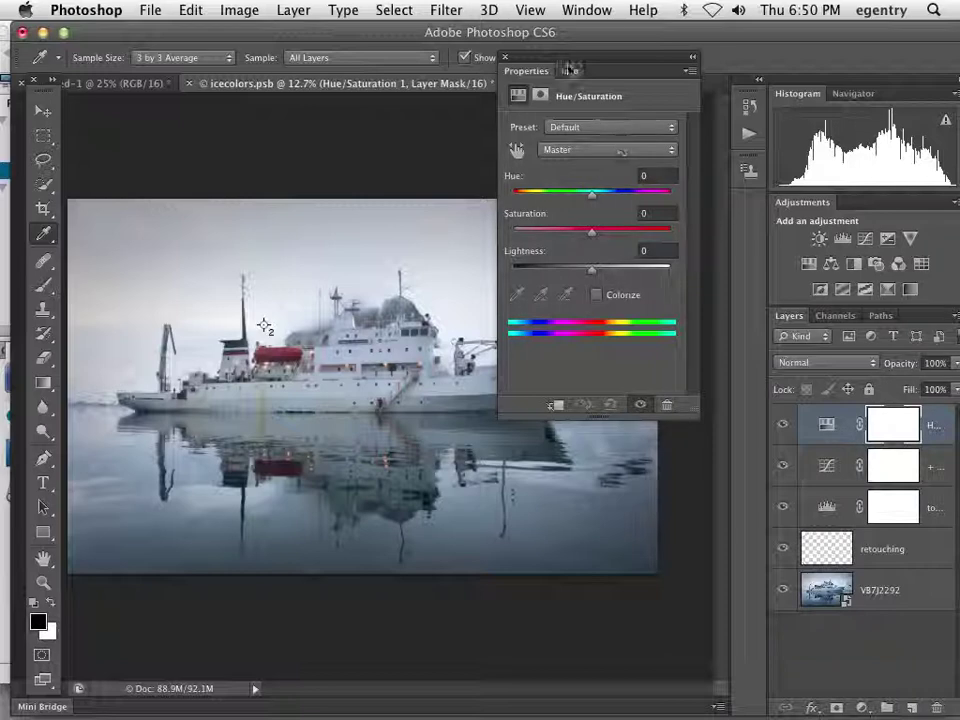
- Move the Hue/Saturation settings off the ship, try a master saturation of +54 and reset it to 0
left_click_drag(568, 64, 740, 100)
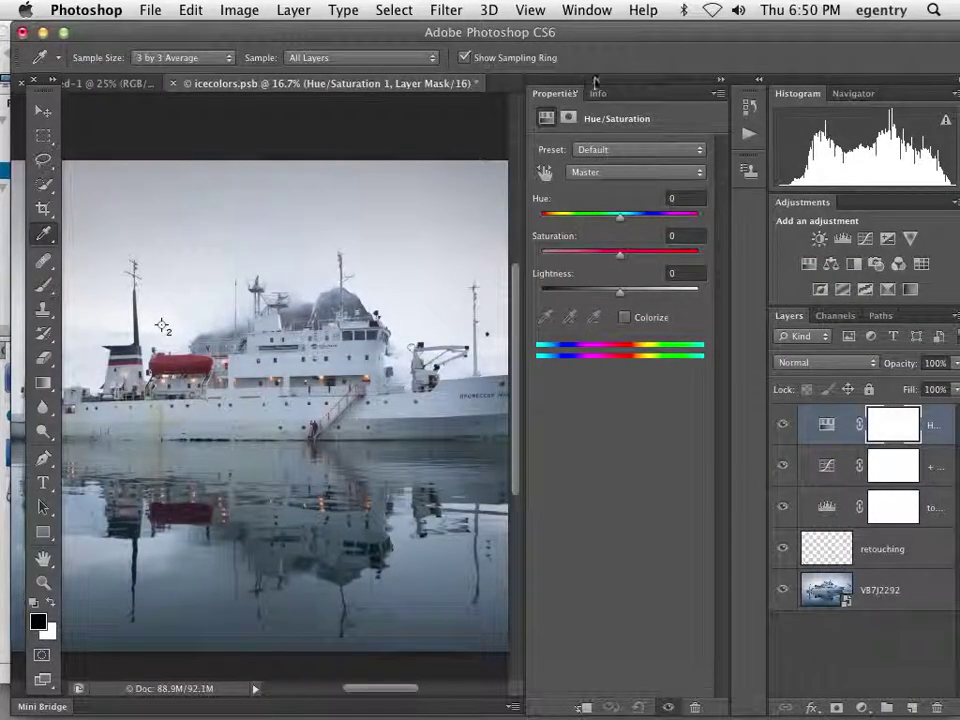
left_click_drag(571, 84, 669, 90)
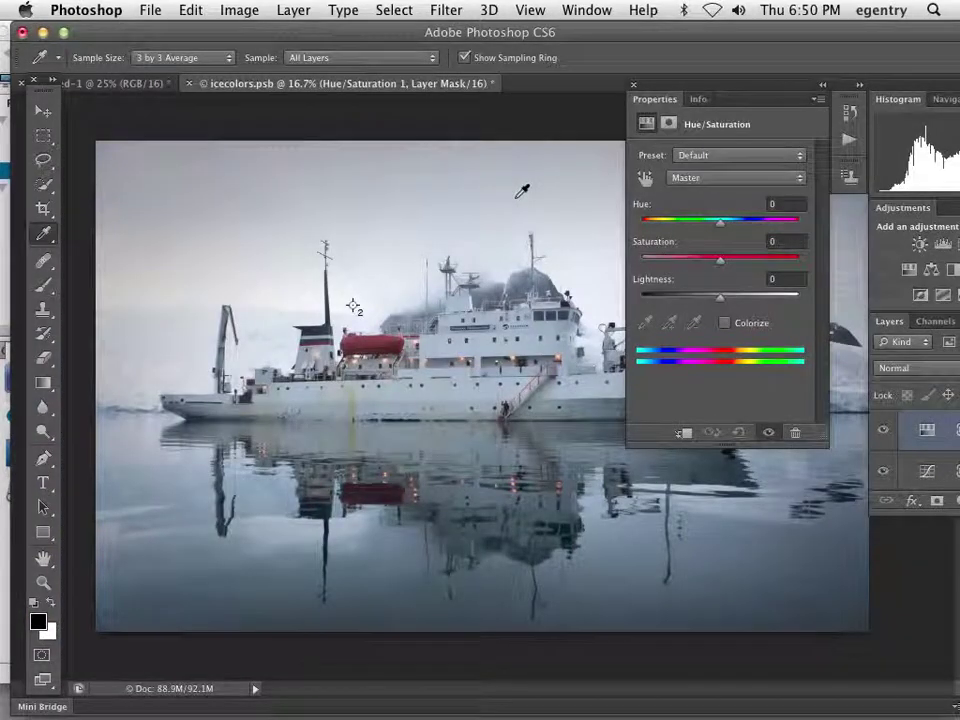
left_click_drag(721, 266, 765, 264)
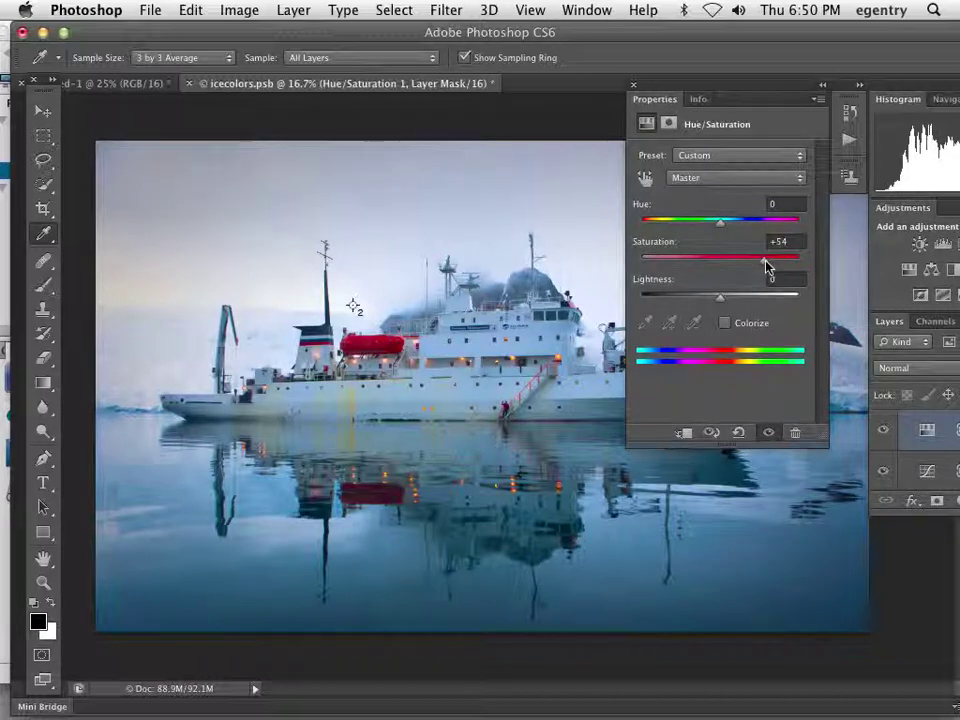
left_click(768, 241)
type("0")
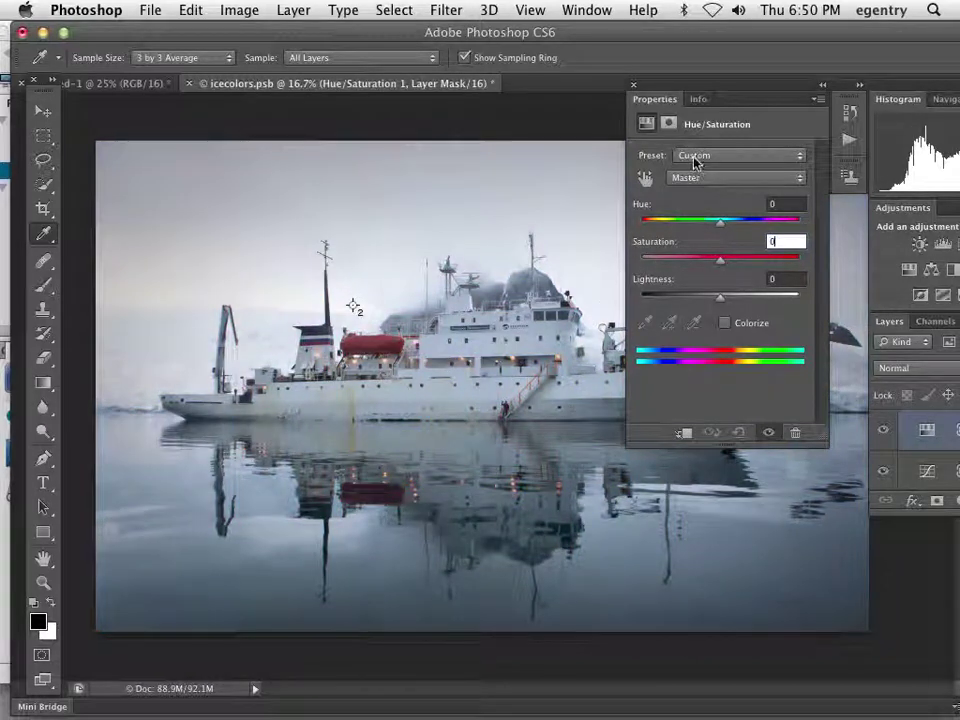
- Raise the saturation of the Blues to about +29 using on-image adjustment on the water
left_click(687, 179)
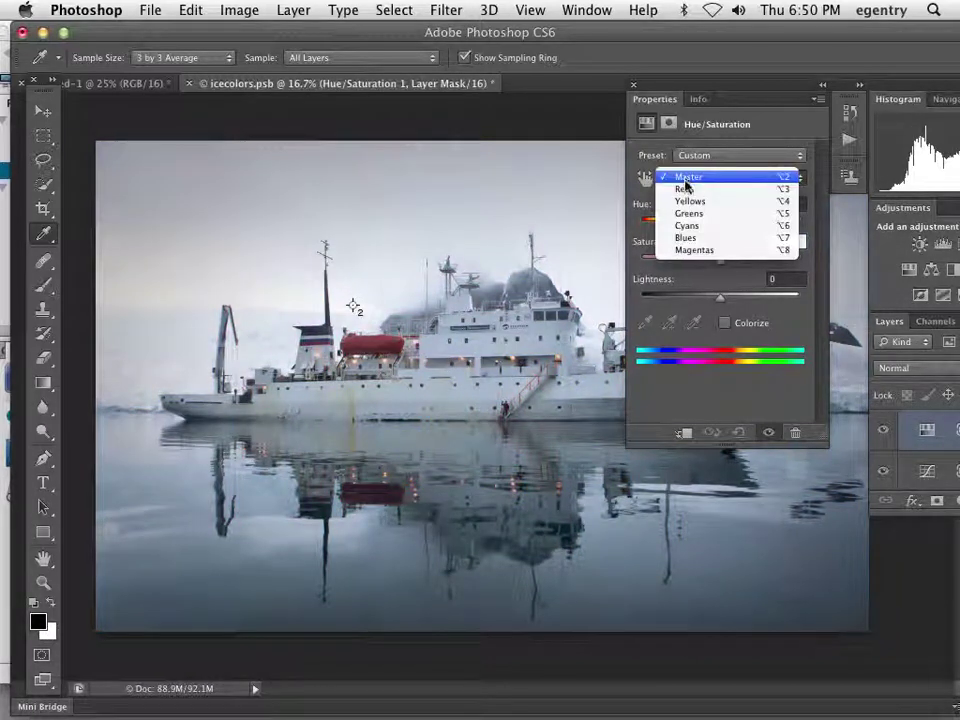
left_click(685, 237)
left_click(645, 179)
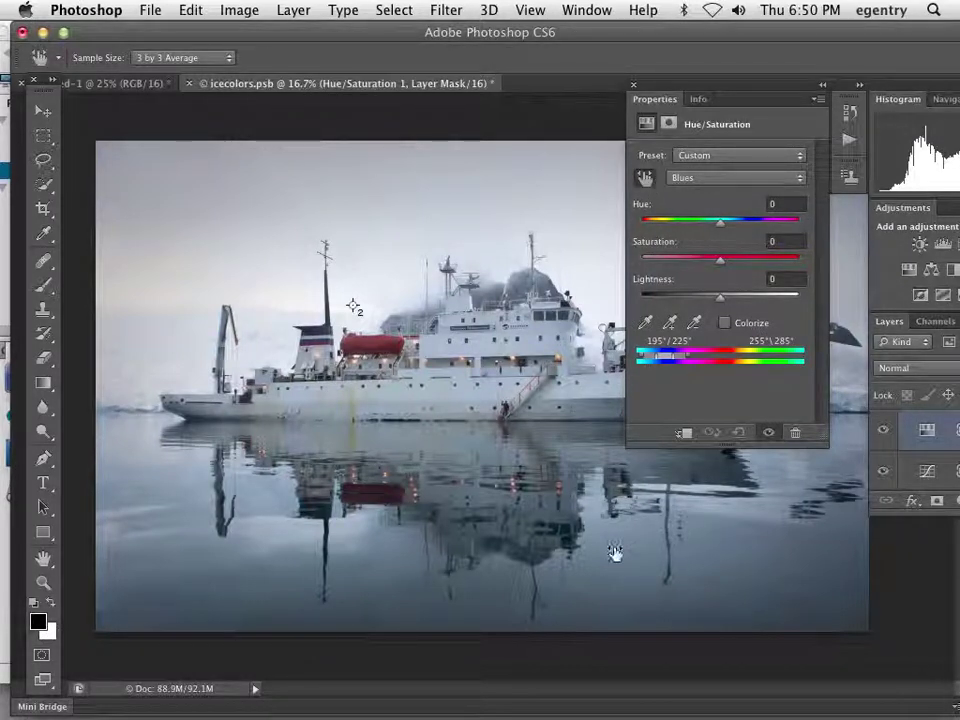
left_click_drag(629, 553, 643, 553)
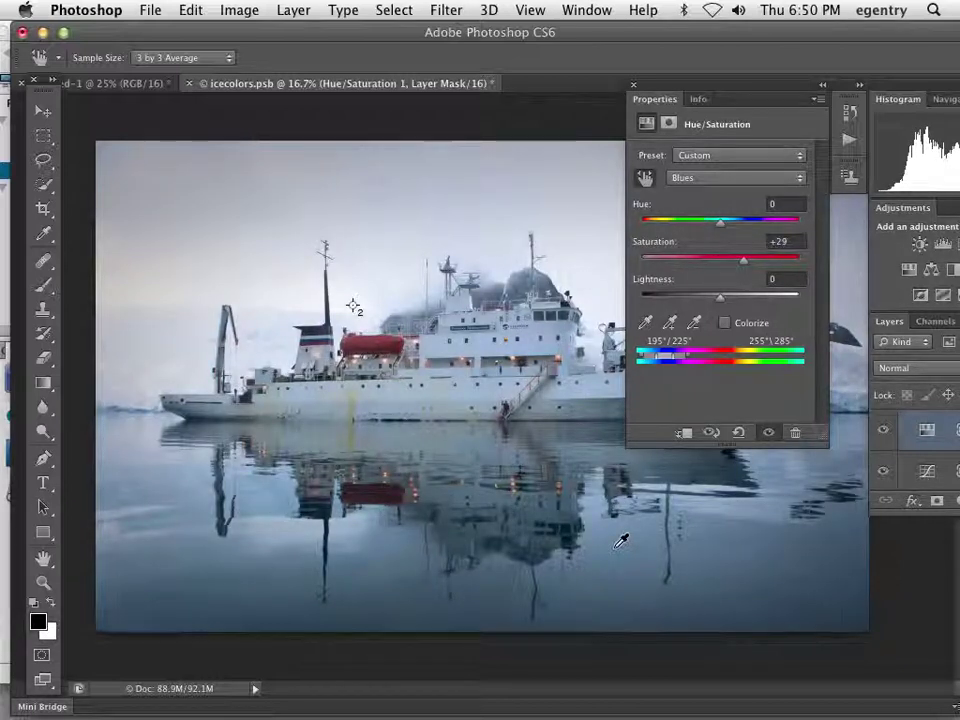
- Lower the saturation of the Reds to about -31 using on-image adjustment on the red lifeboat
left_click(738, 178)
left_click(716, 129)
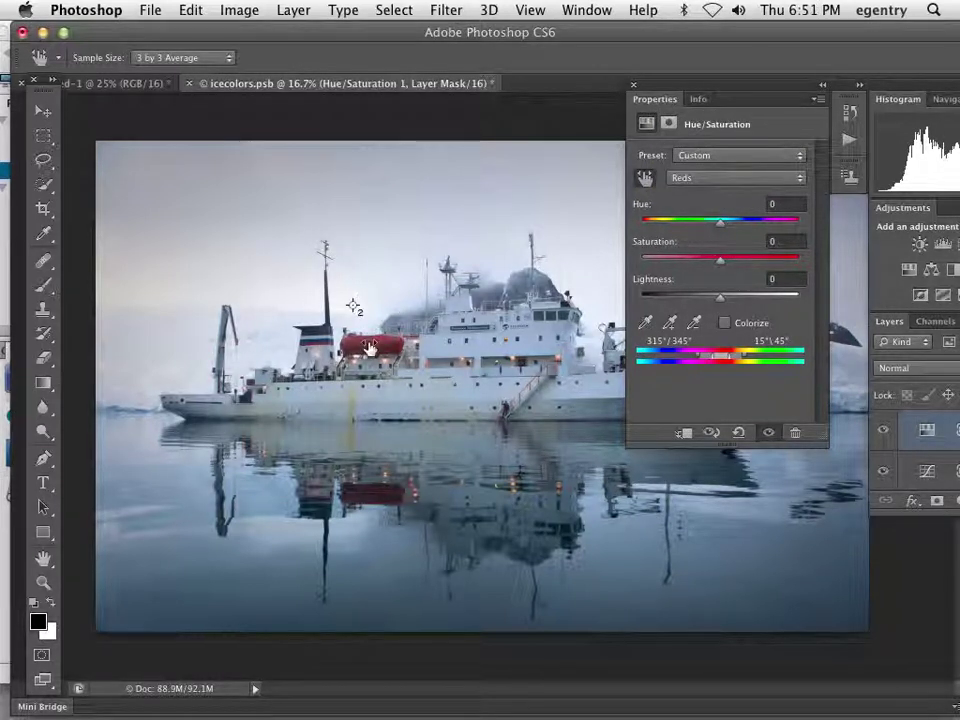
left_click_drag(369, 347, 338, 347)
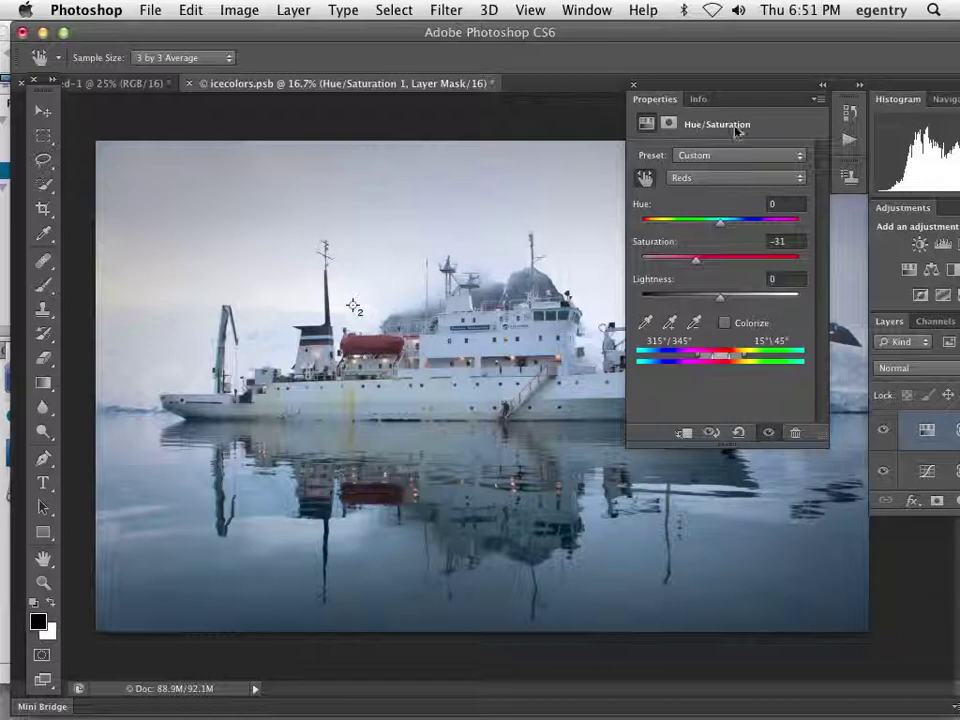
- Check the step that follows hue/saturation in the untitled document's workflow list and return to icecolors.psb
left_click(136, 85)
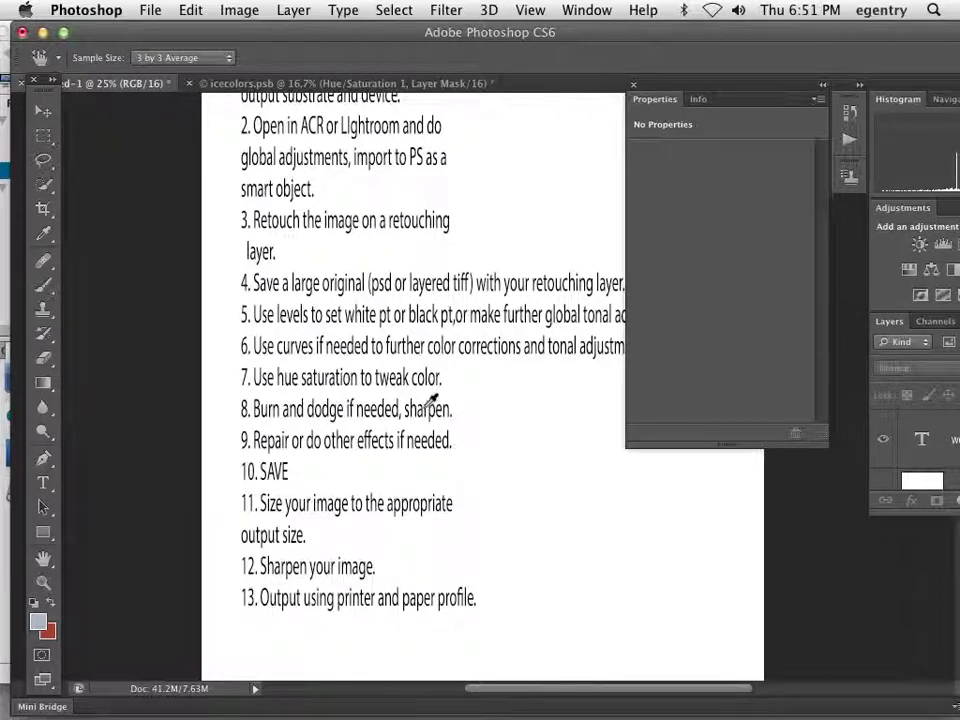
left_click(229, 88)
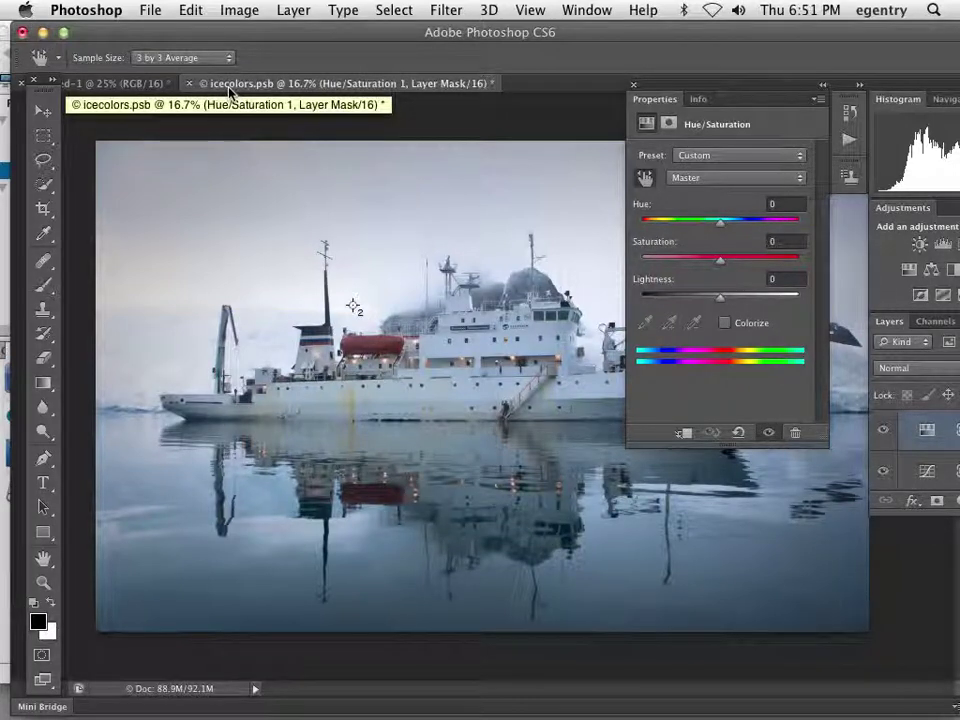
- Extend the layer list to show every layer and select the tonal adjustments Levels layer
left_click_drag(879, 86, 722, 396)
left_click_drag(948, 508, 948, 702)
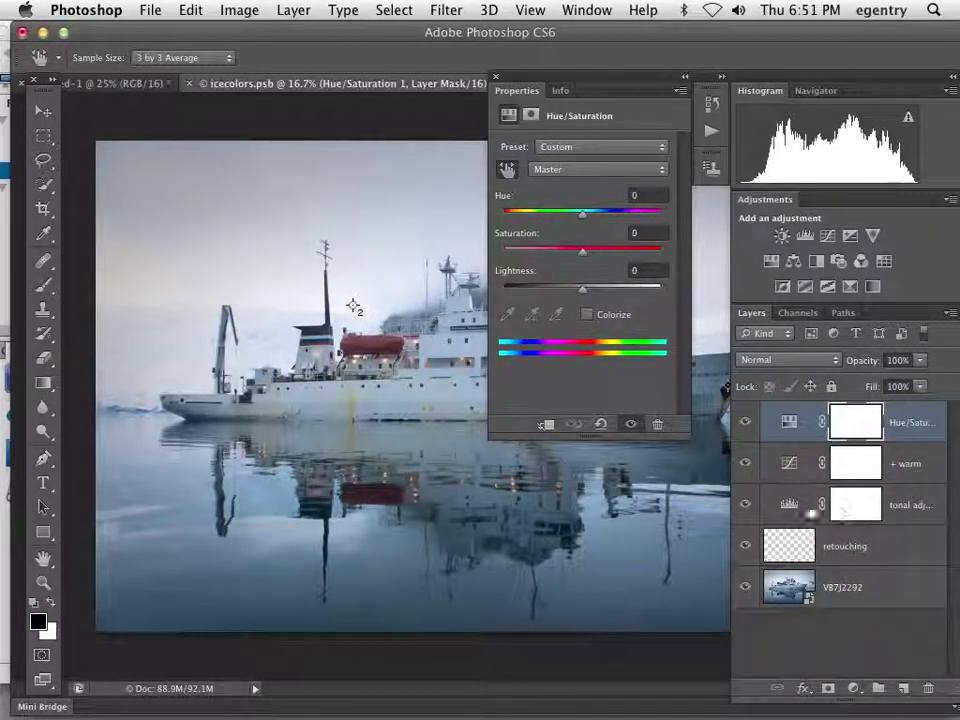
left_click(789, 509)
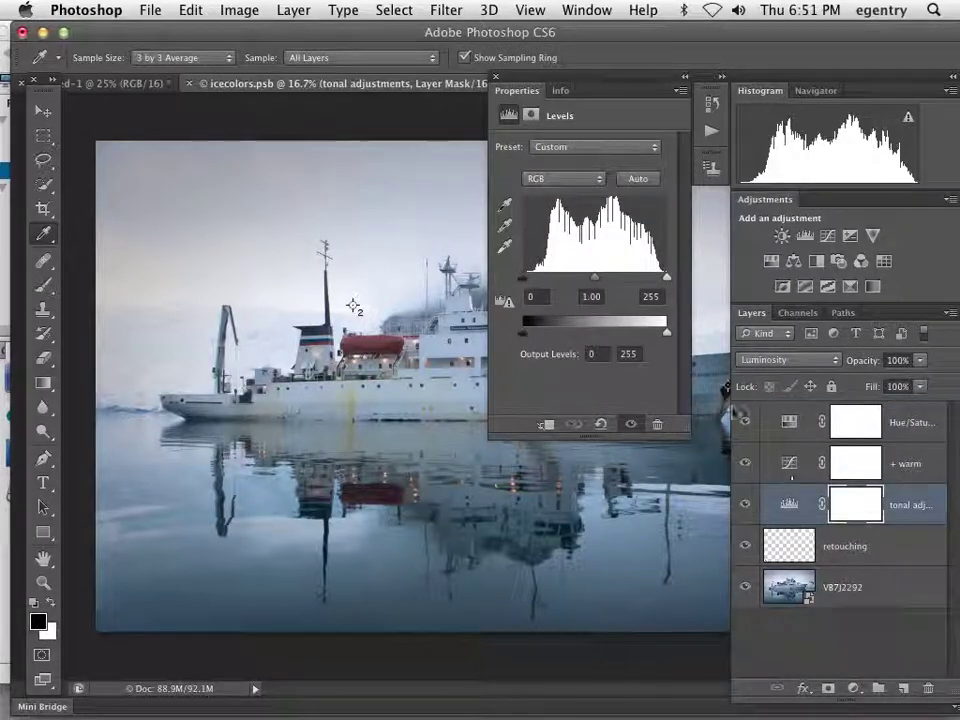
- Make a rectangular marquee selection of the upper strip of sky across the photo's full width
left_click_drag(535, 77, 682, 92)
key("super+minus")
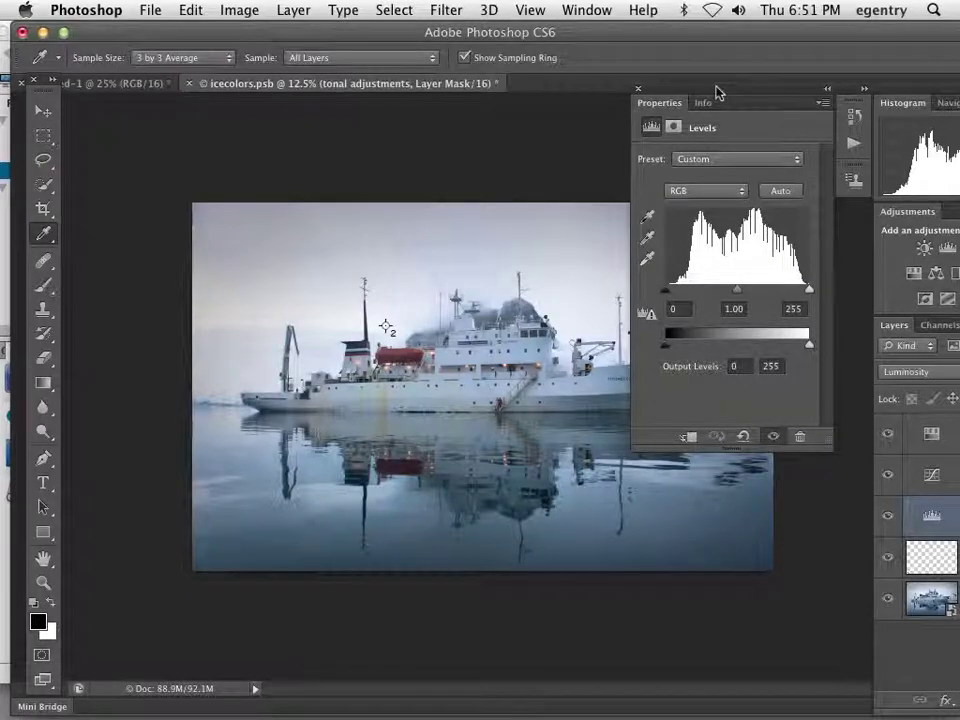
left_click_drag(716, 92, 868, 94)
left_click(43, 135)
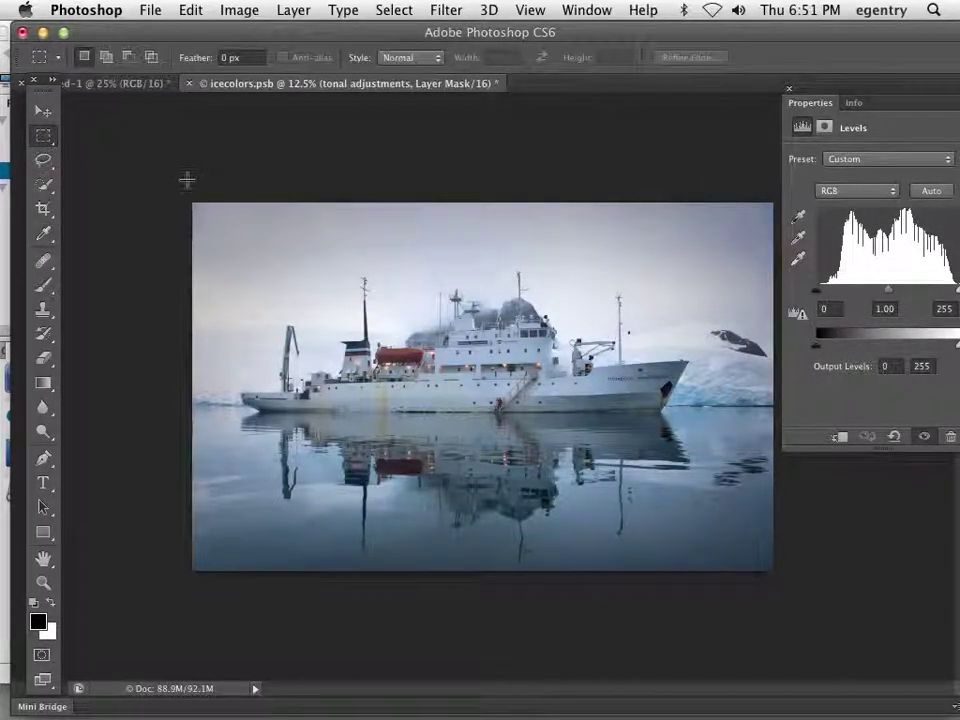
left_click_drag(186, 180, 789, 263)
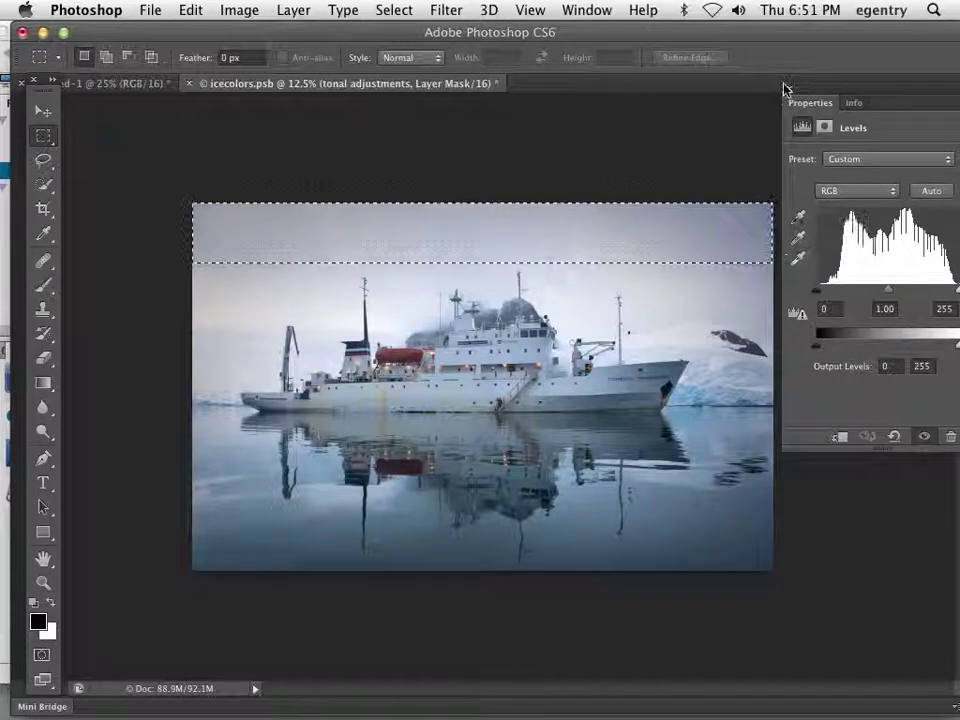
- Add a Curves adjustment layer masked to the sky selection above the tonal adjustments layer and name it "darken sky"
mouse_move(955, 200)
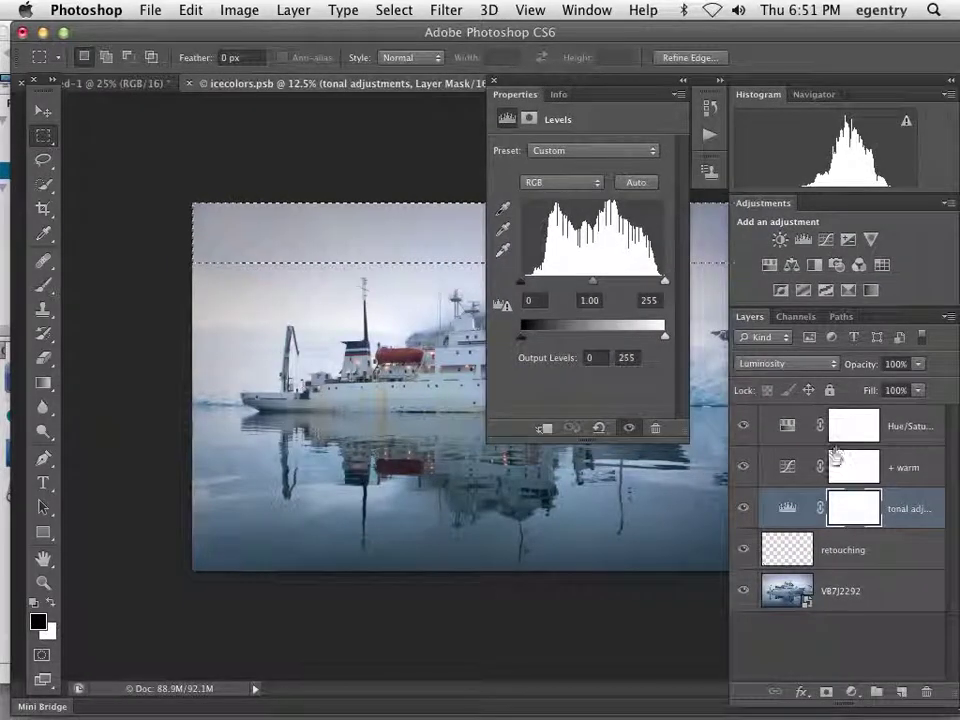
left_click(826, 241)
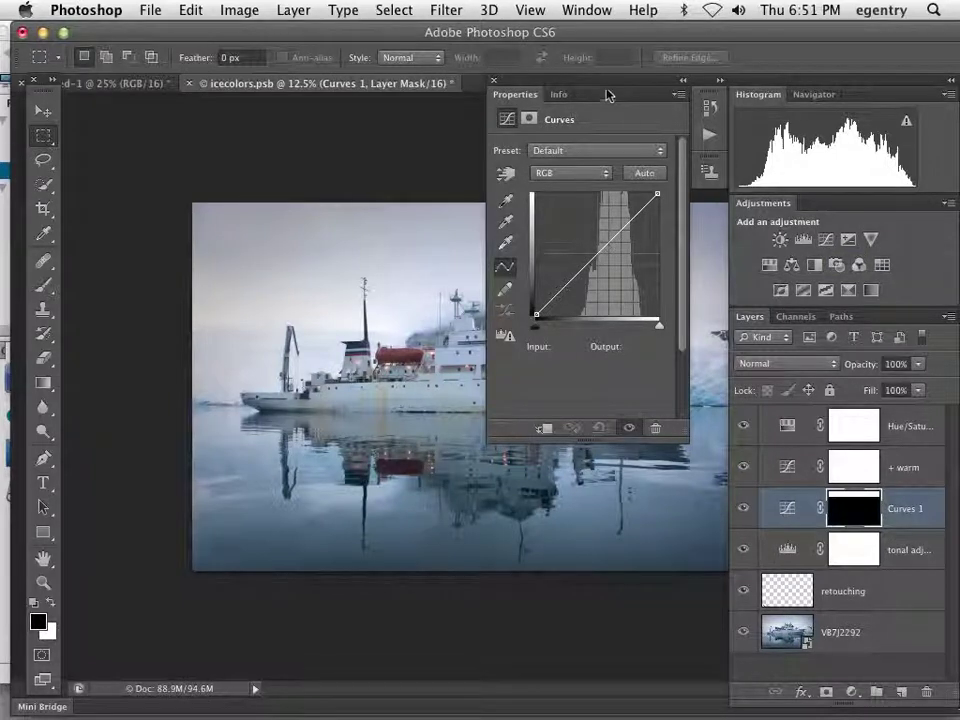
double_click(908, 511)
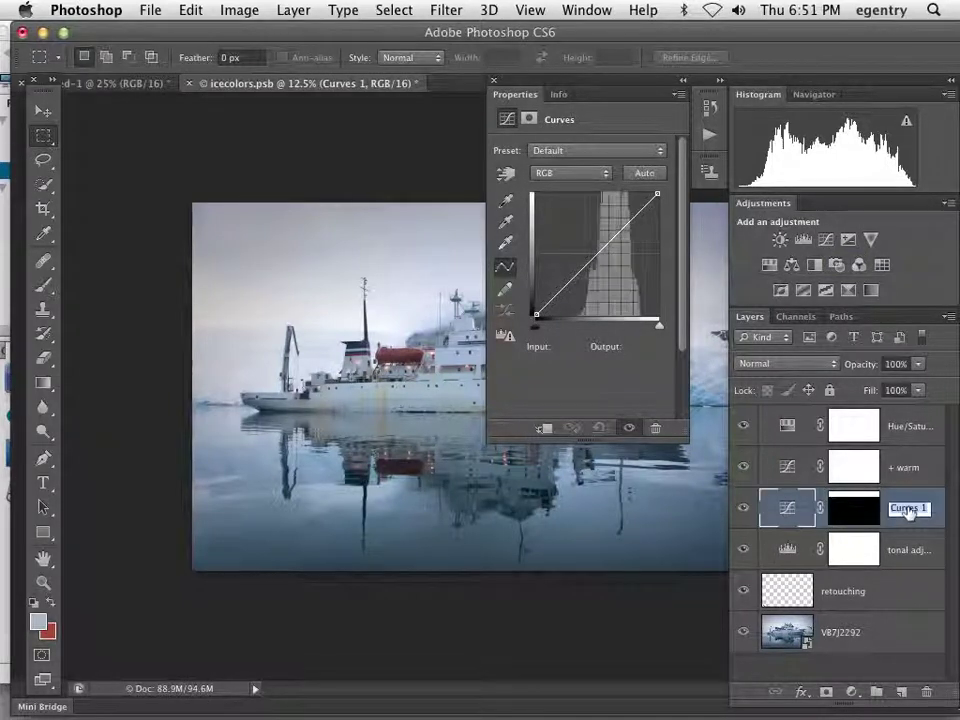
type("darken sky")
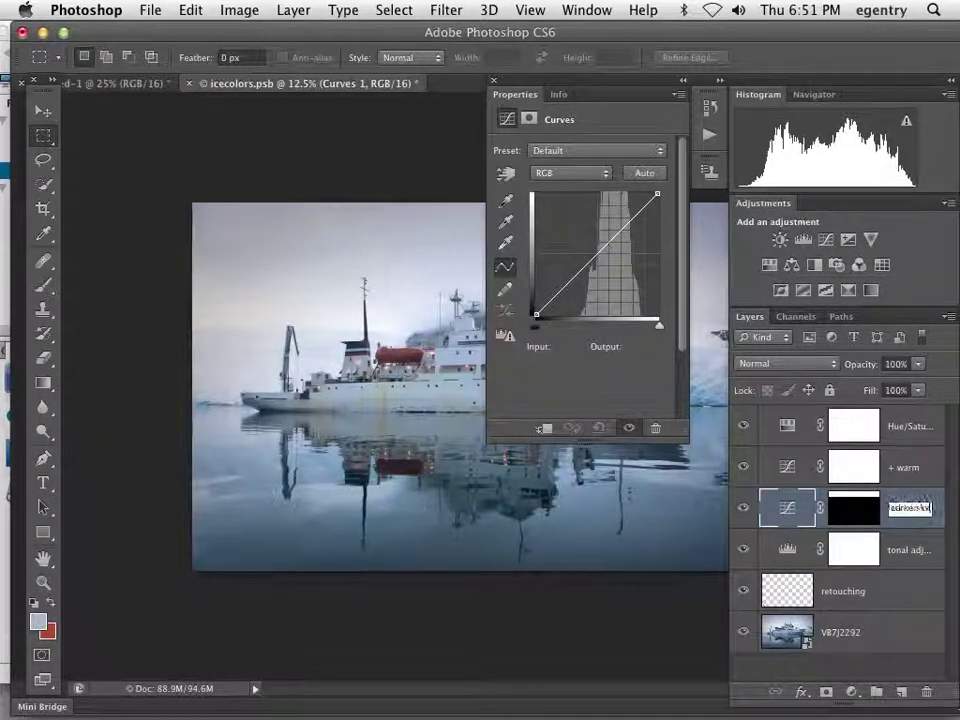
key("Return")
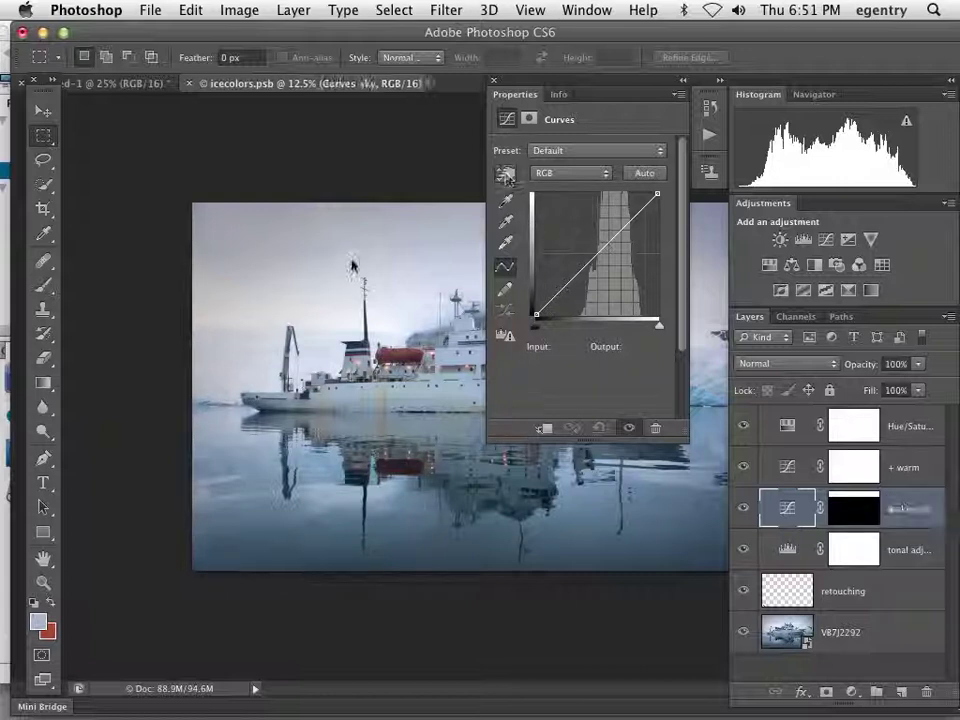
- Darken the sky with on-image curve adjustment, lowering the RGB curve point at input 160 to output 133
left_click_drag(342, 229, 345, 236)
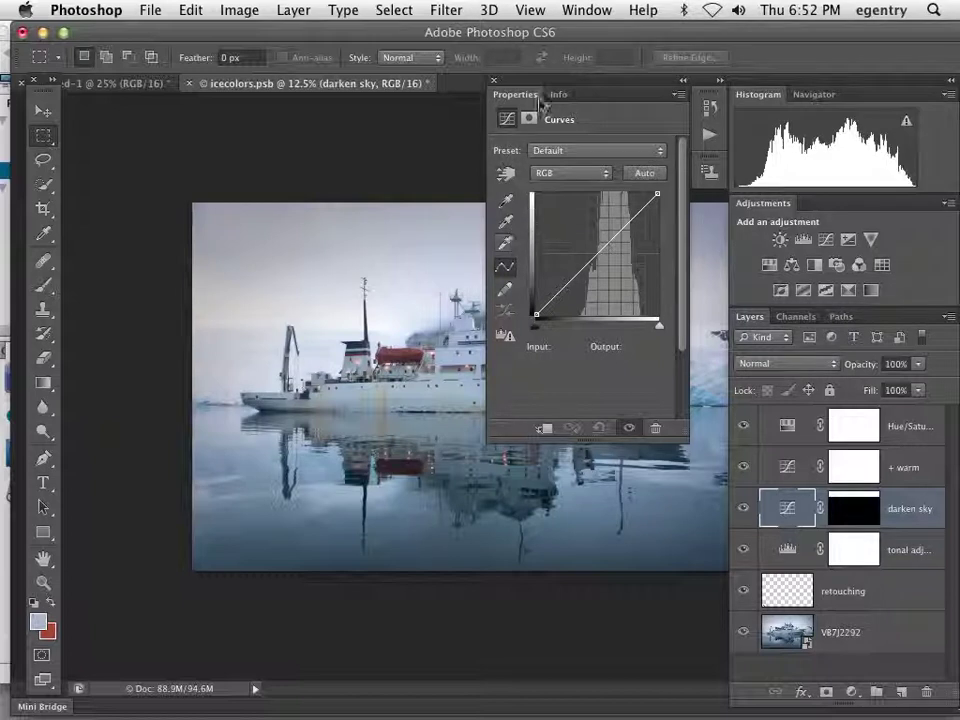
left_click(505, 173)
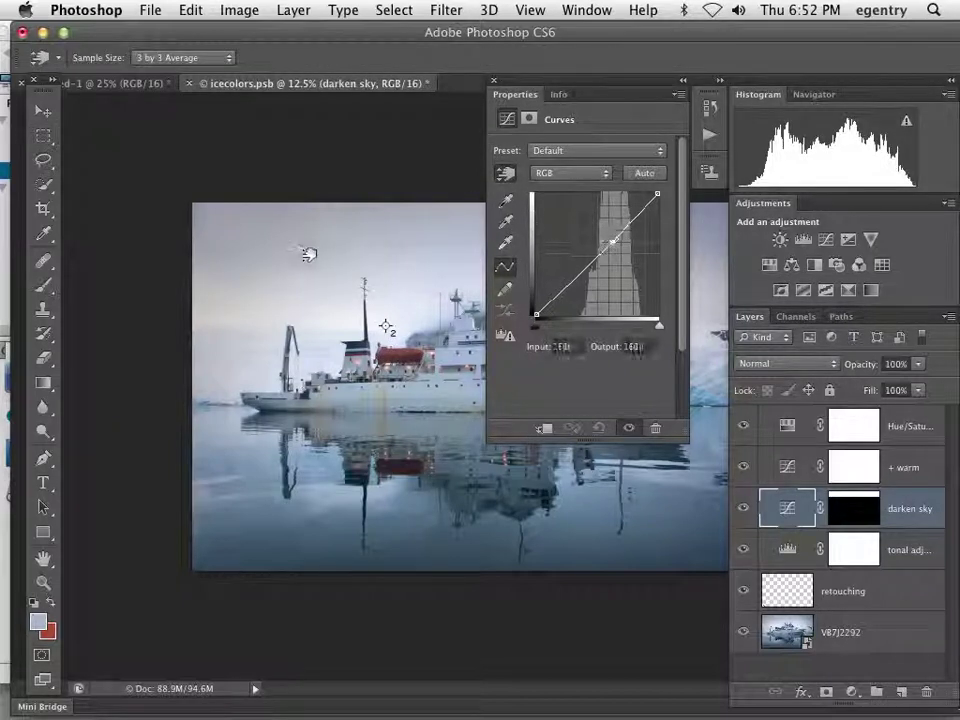
left_click_drag(306, 255, 317, 274)
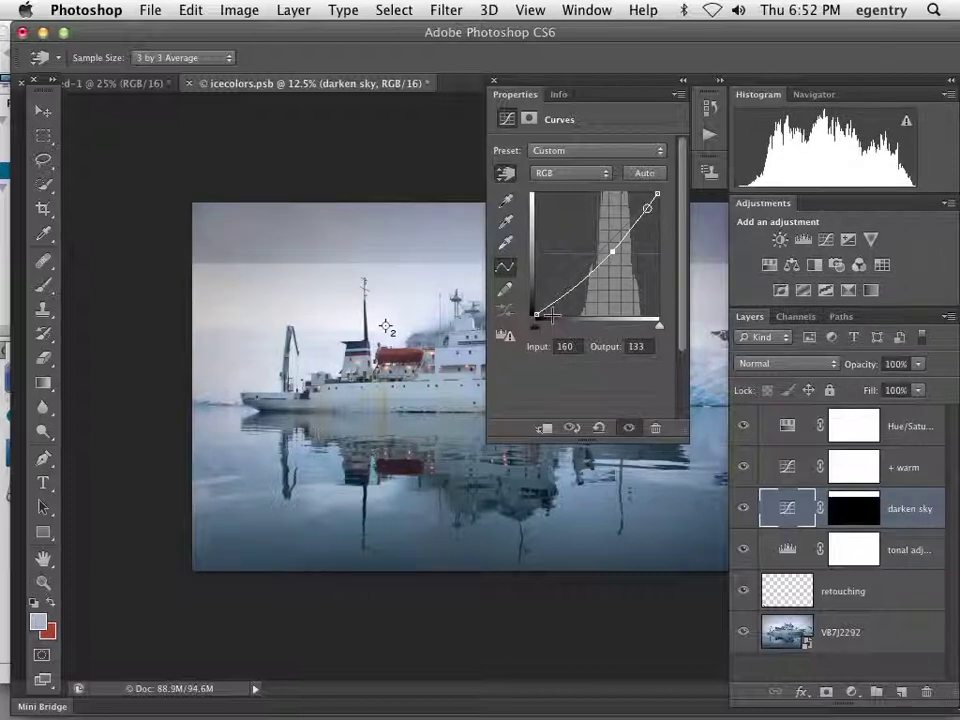
left_click(562, 96)
left_click(516, 96)
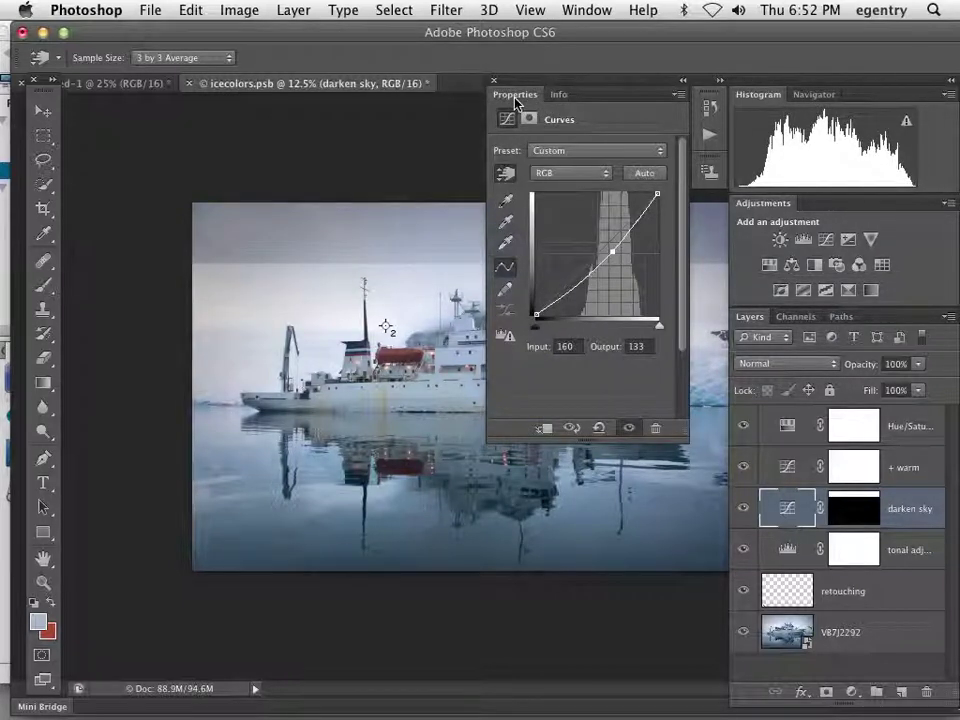
- Feather the darken sky layer's mask to about 451 px and set the layer's blend mode to Luminosity
left_click(529, 118)
key("m")
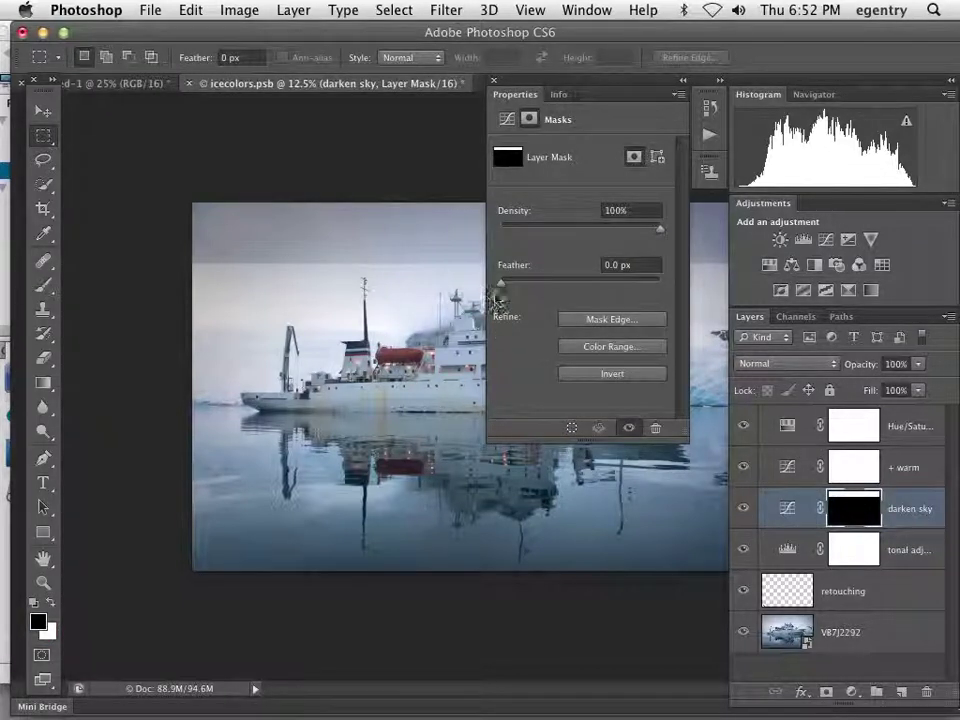
left_click_drag(502, 280, 643, 289)
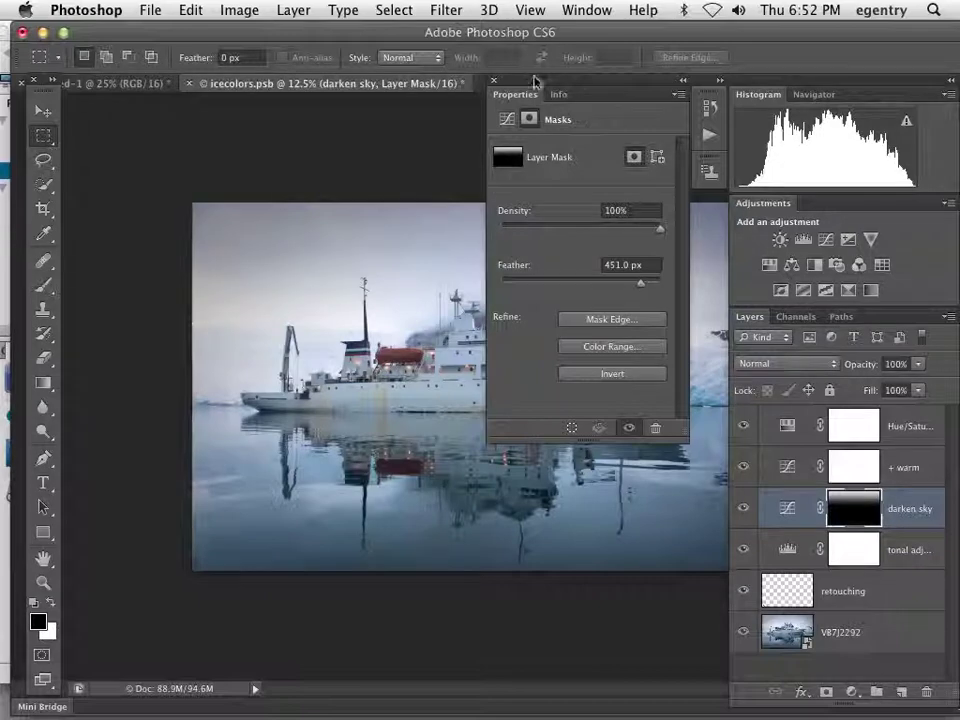
left_click(788, 364)
mouse_move(783, 702)
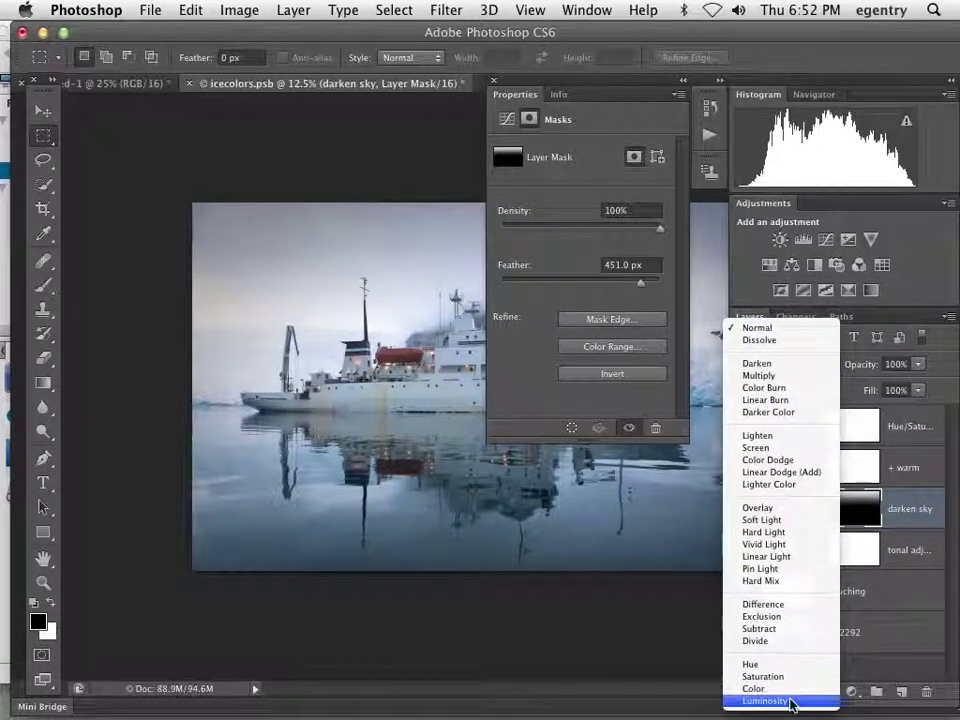
left_click(790, 702)
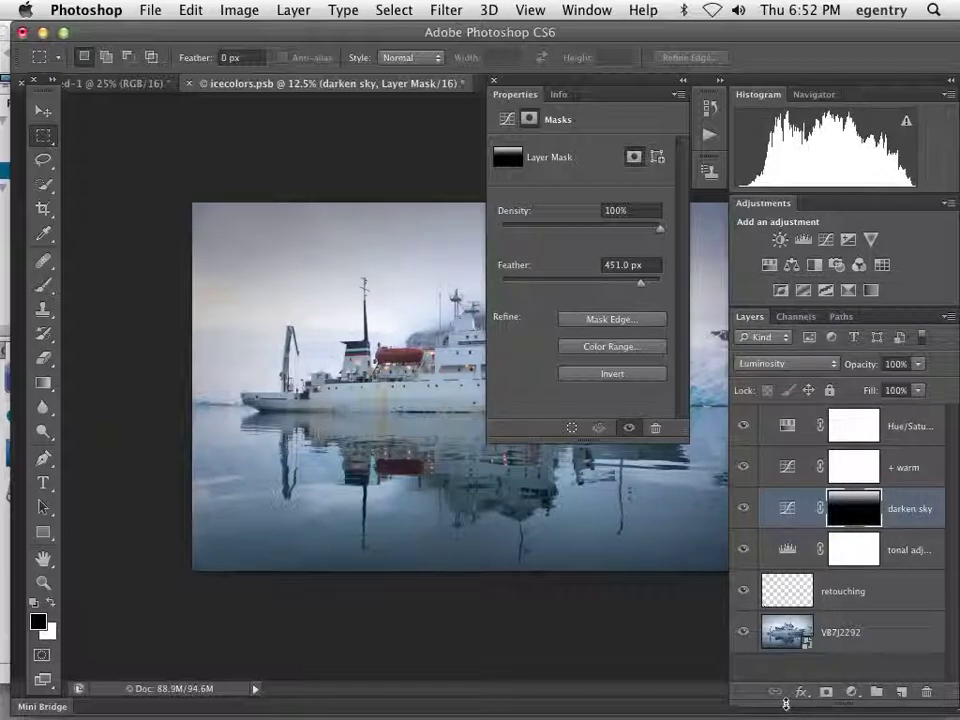
- Group the darken sky and tonal adjustments layers into a new group named "tonal adjustments global and local"
left_click(891, 553)
left_click(890, 515, "shift")
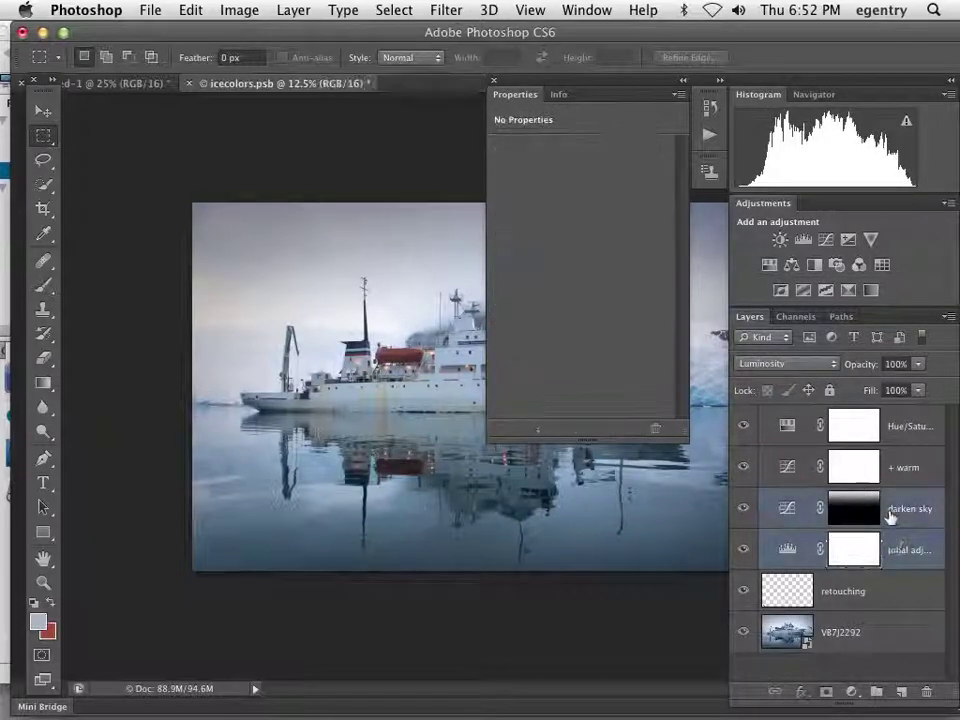
left_click(947, 316)
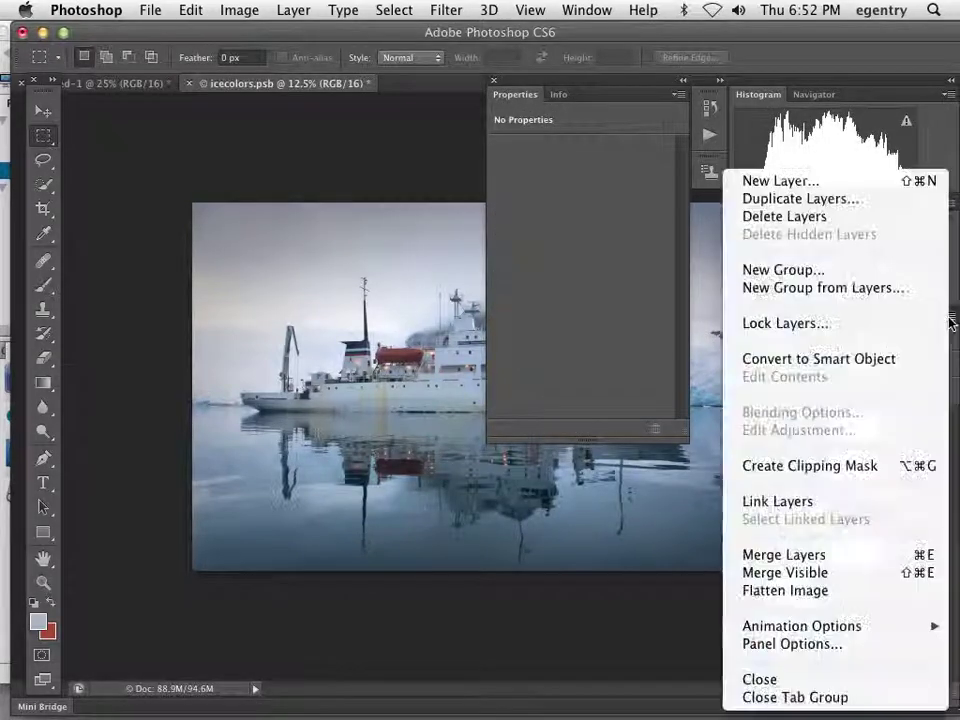
left_click(853, 287)
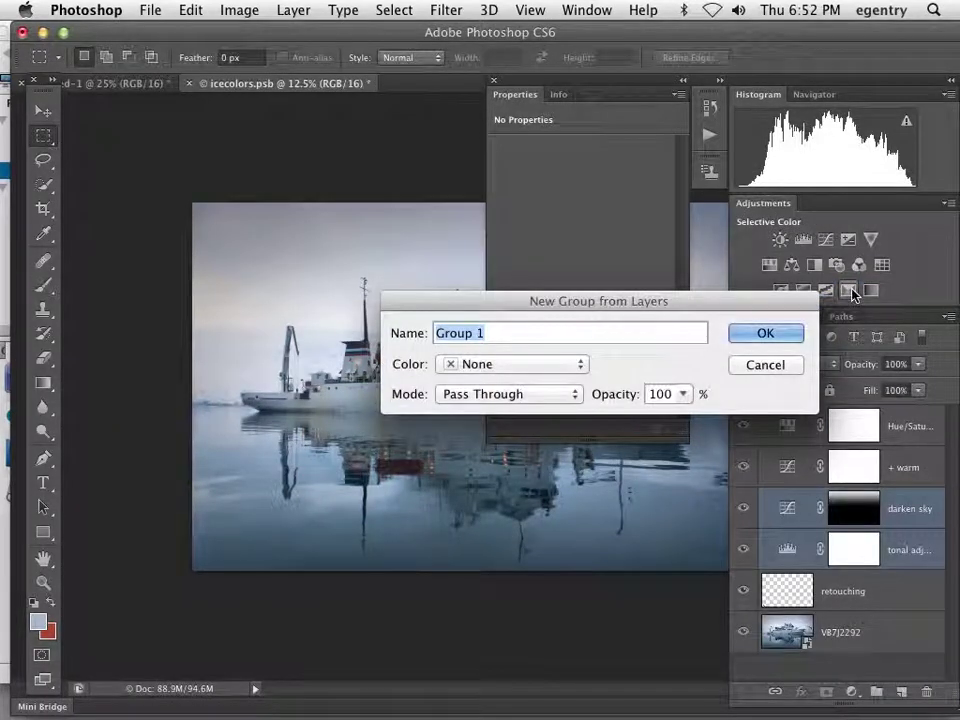
type("tonal adjustment")
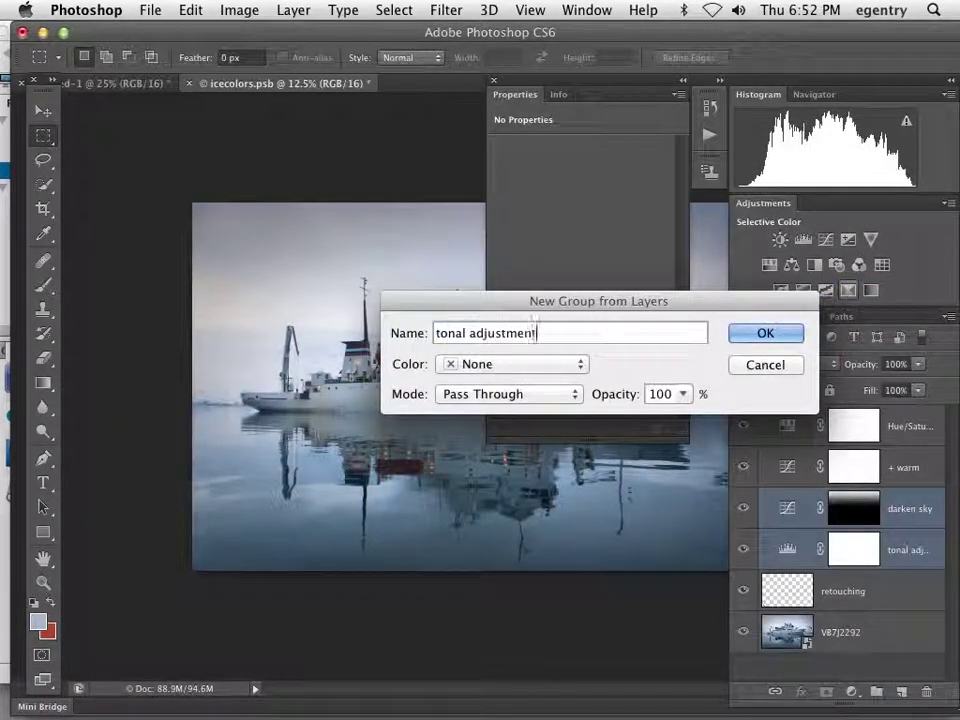
type("s global an")
type("d local")
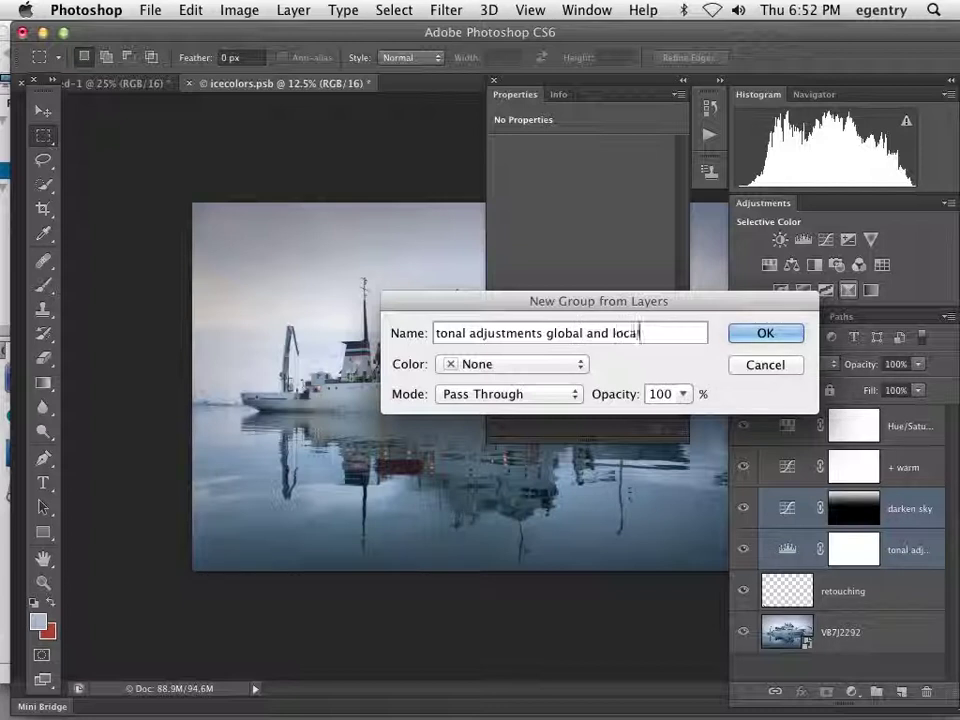
key("Return")
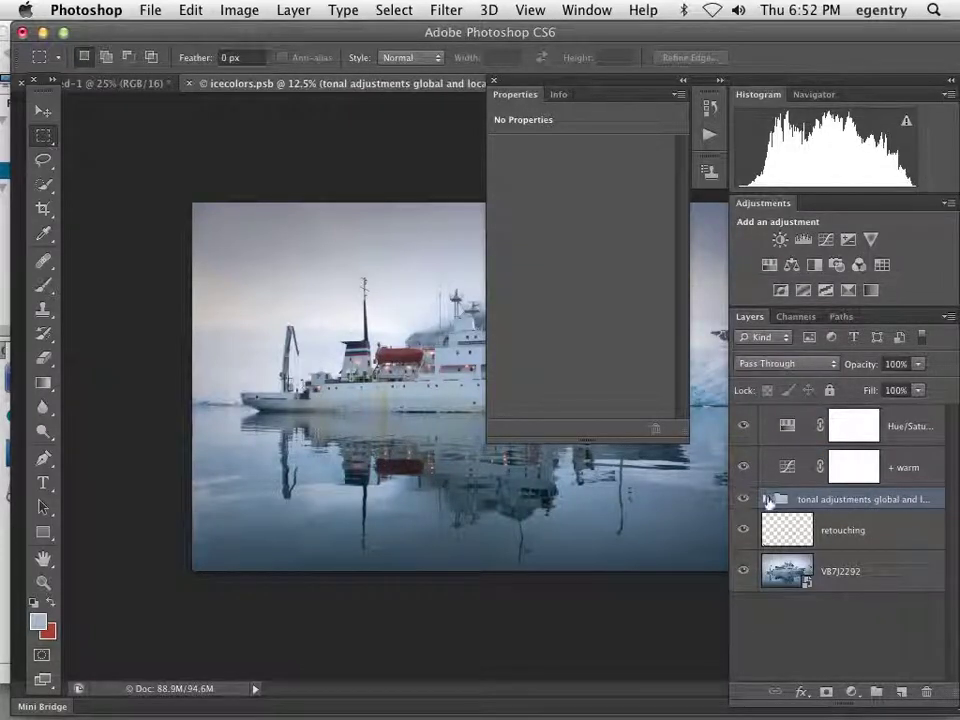
- Group the Hue/Saturation and + warm adjustment layers into a new group named "color adjustments"
left_click(766, 498)
left_click(766, 498)
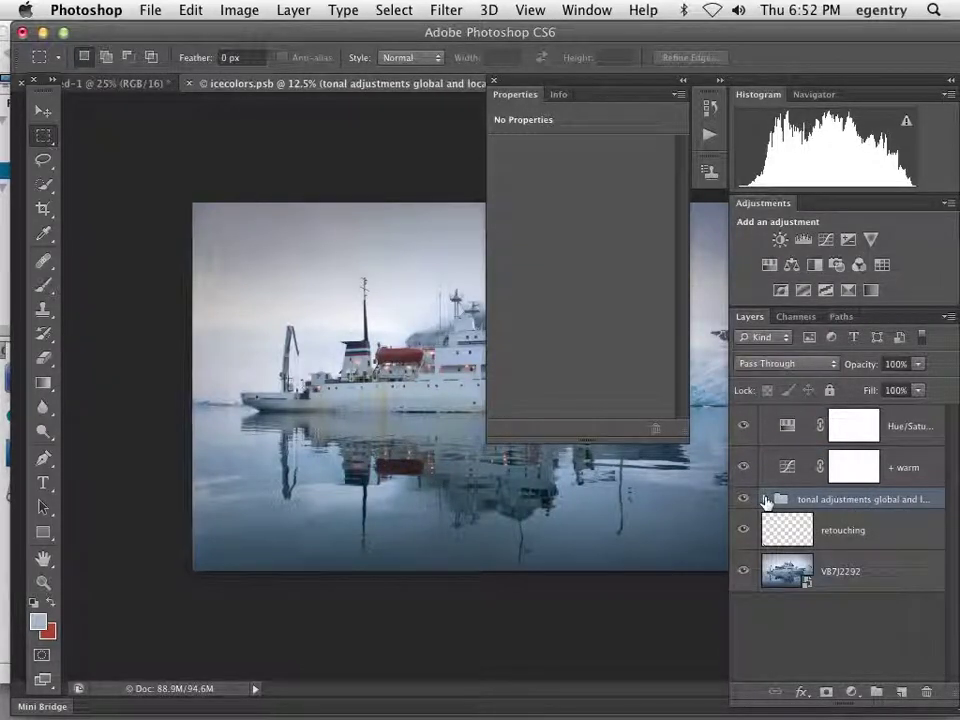
left_click(905, 476)
left_click(912, 426, "shift")
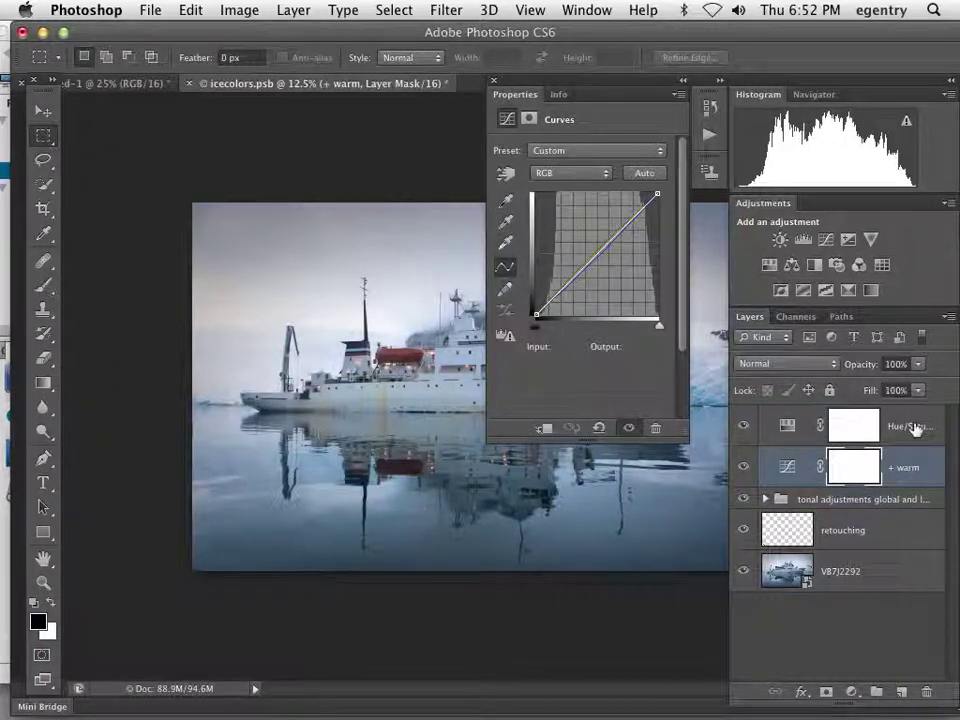
left_click(946, 316)
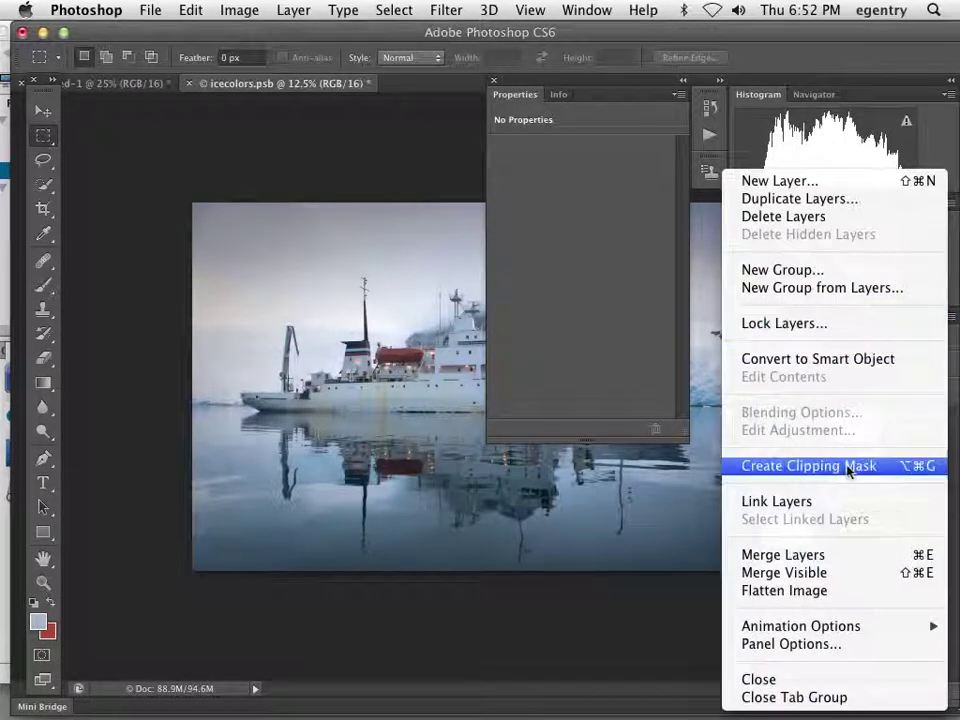
left_click(828, 287)
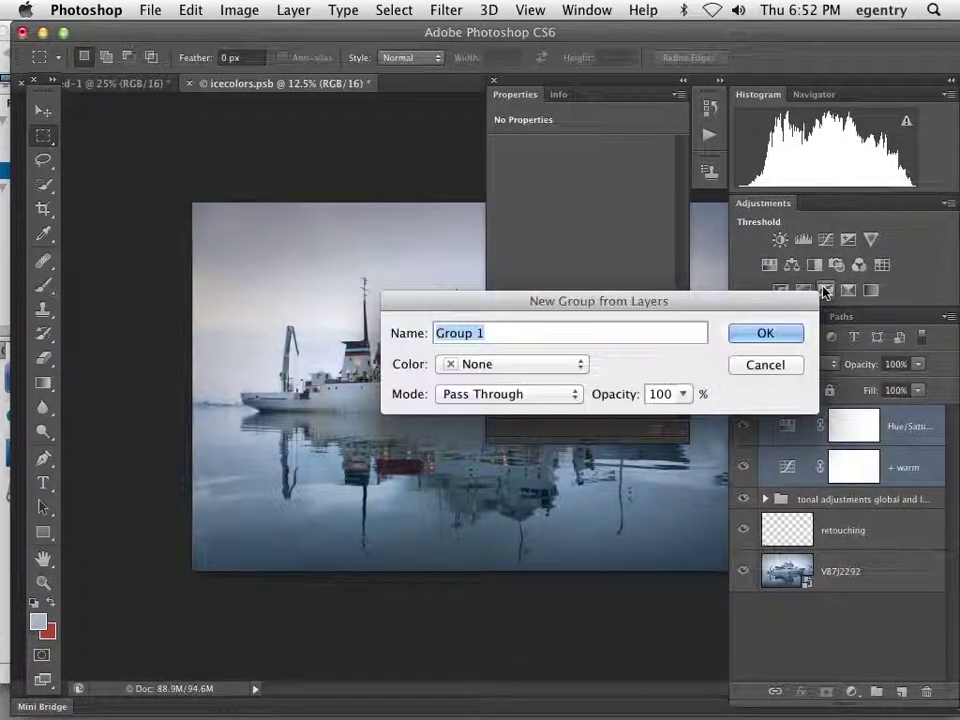
type("color adjustments")
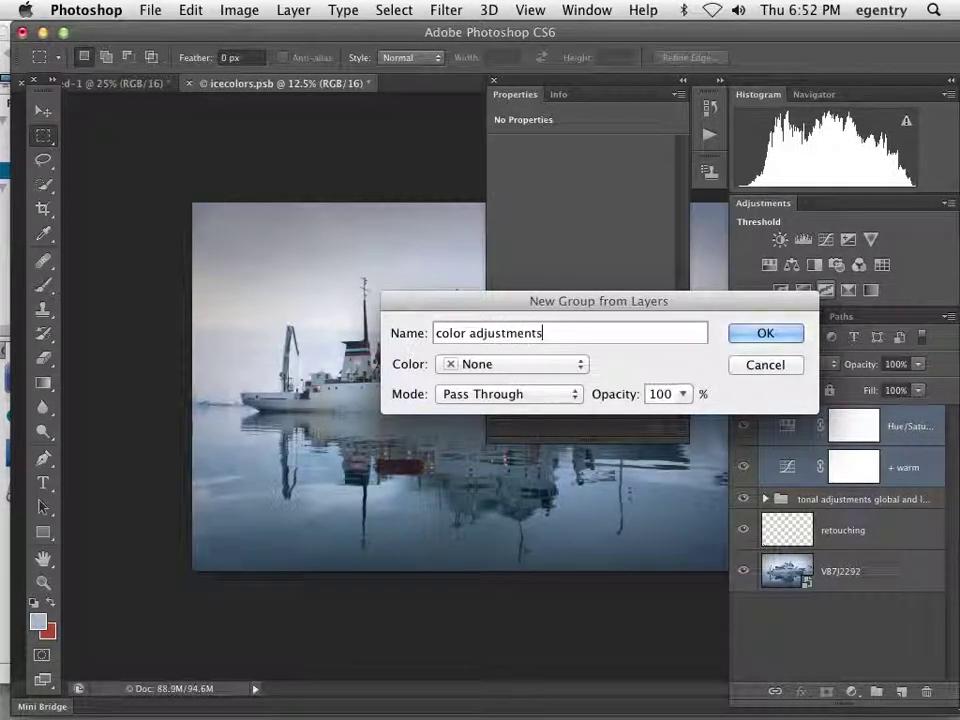
key("Return")
- Hide the side panels to view the whole photo and reset the Photography workspace to its default layout
left_click_drag(493, 80, 537, 80)
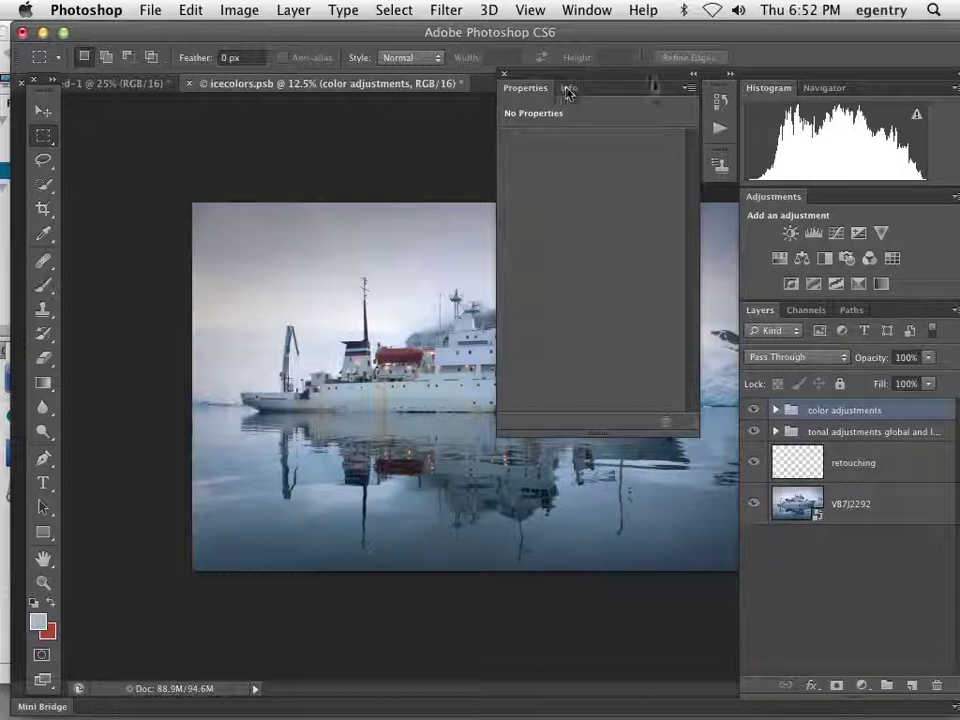
key("shift+Tab")
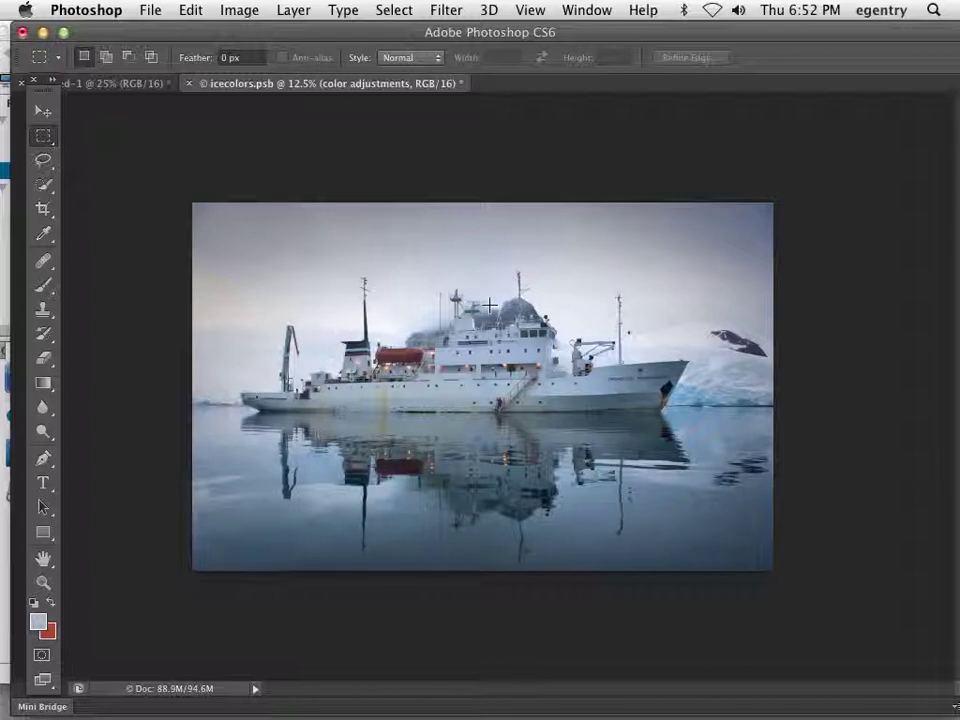
left_click(604, 9)
mouse_move(610, 51)
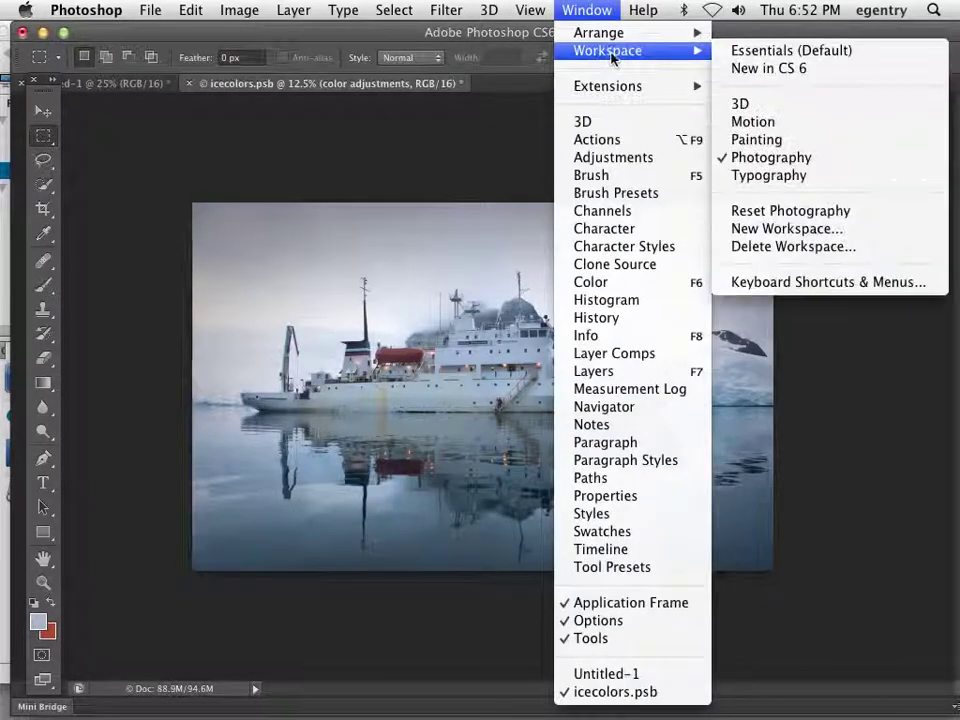
left_click(838, 210)
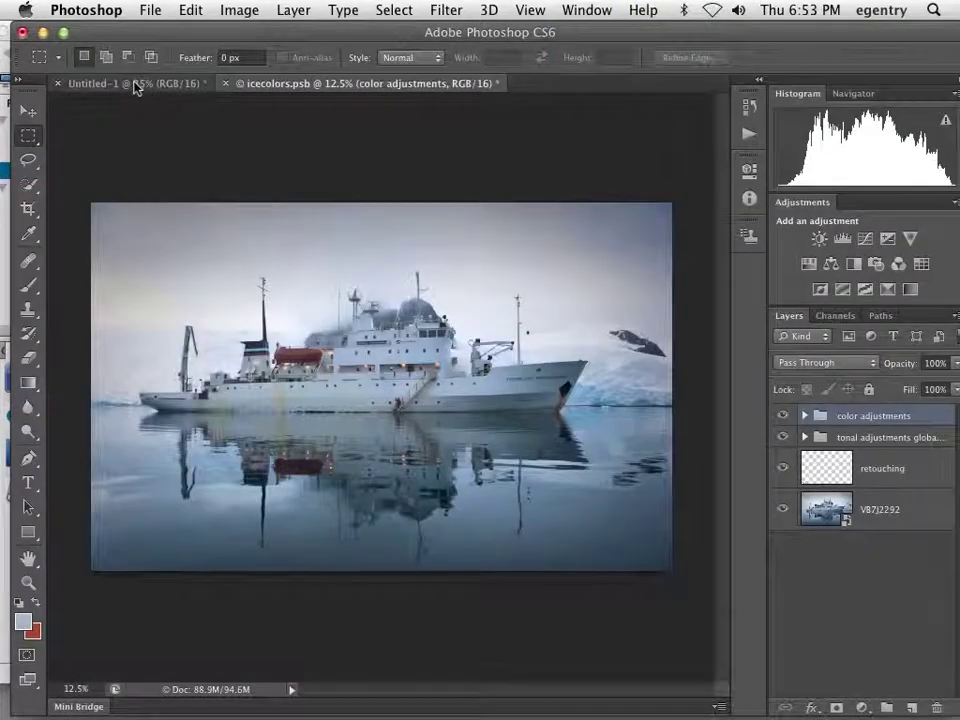
- Add a new layer named "burn/dodge" above the color adjustments group and set its blend mode to Soft Light
left_click(133, 83)
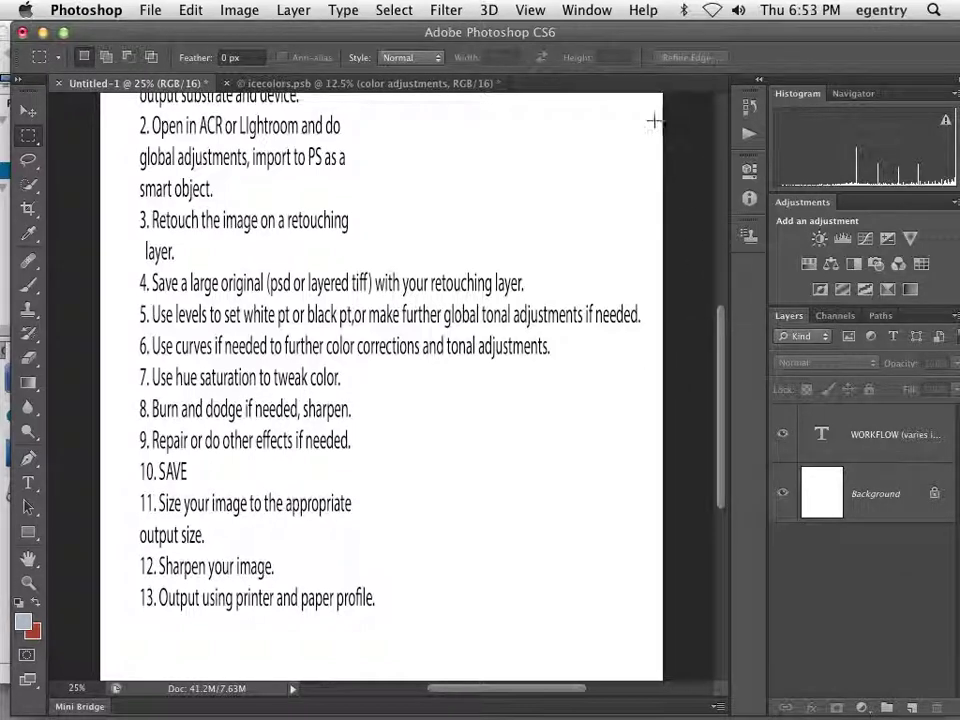
left_click(301, 85)
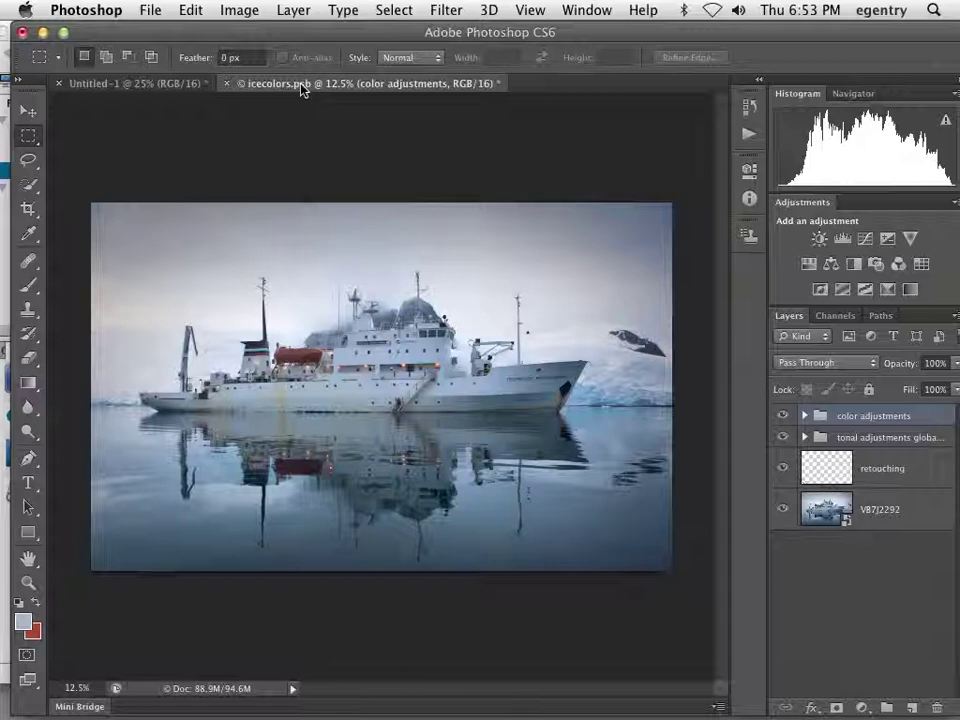
left_click(300, 9)
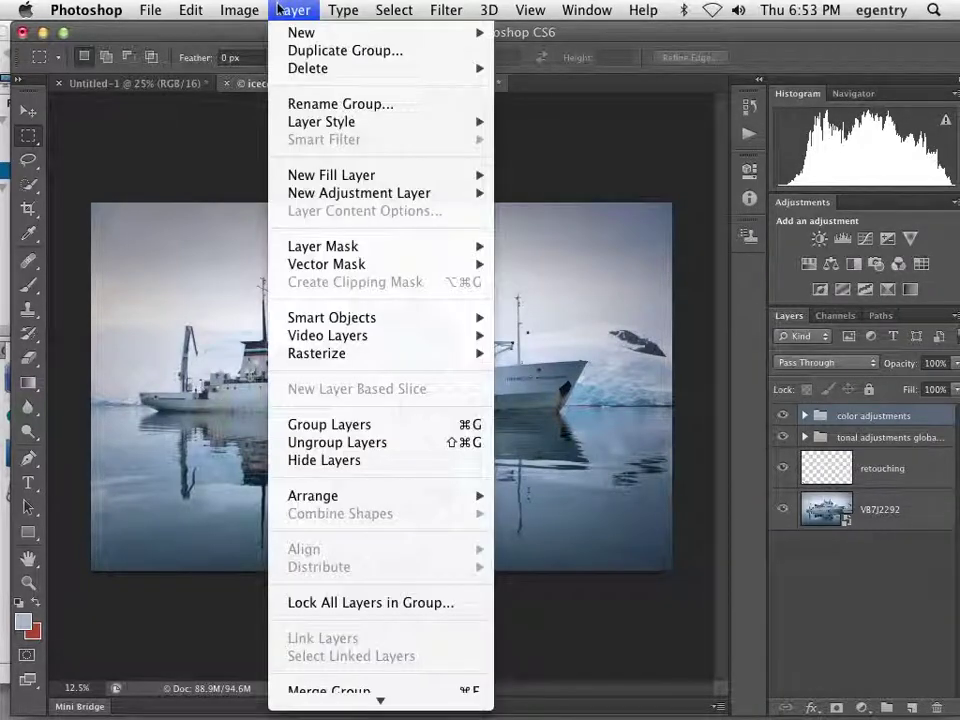
mouse_move(333, 34)
left_click(520, 40)
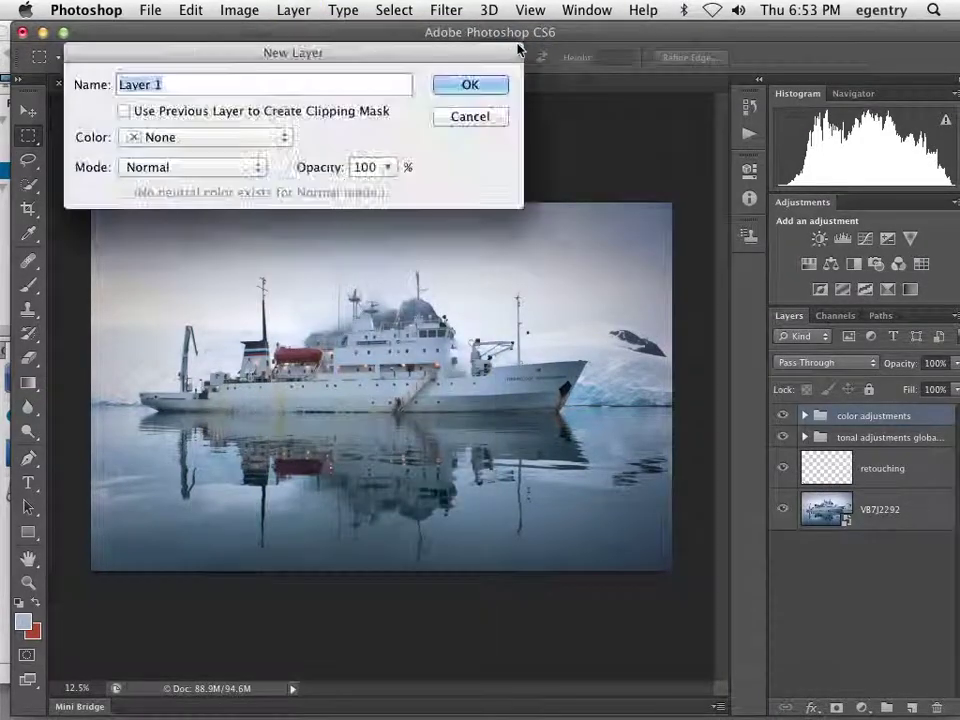
type("burn/dodge")
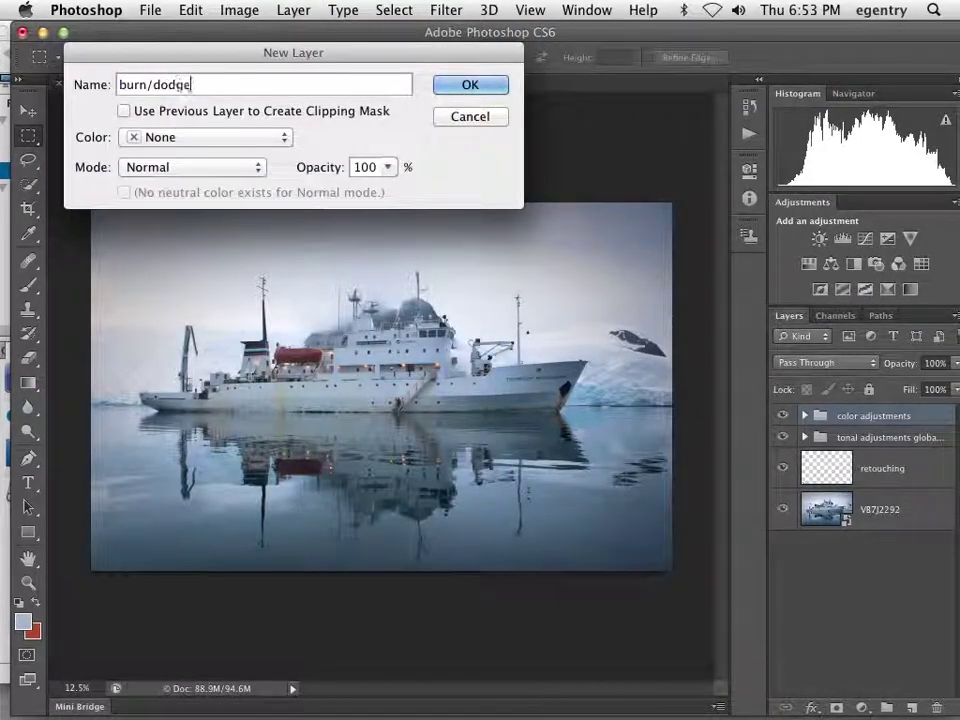
key("Return")
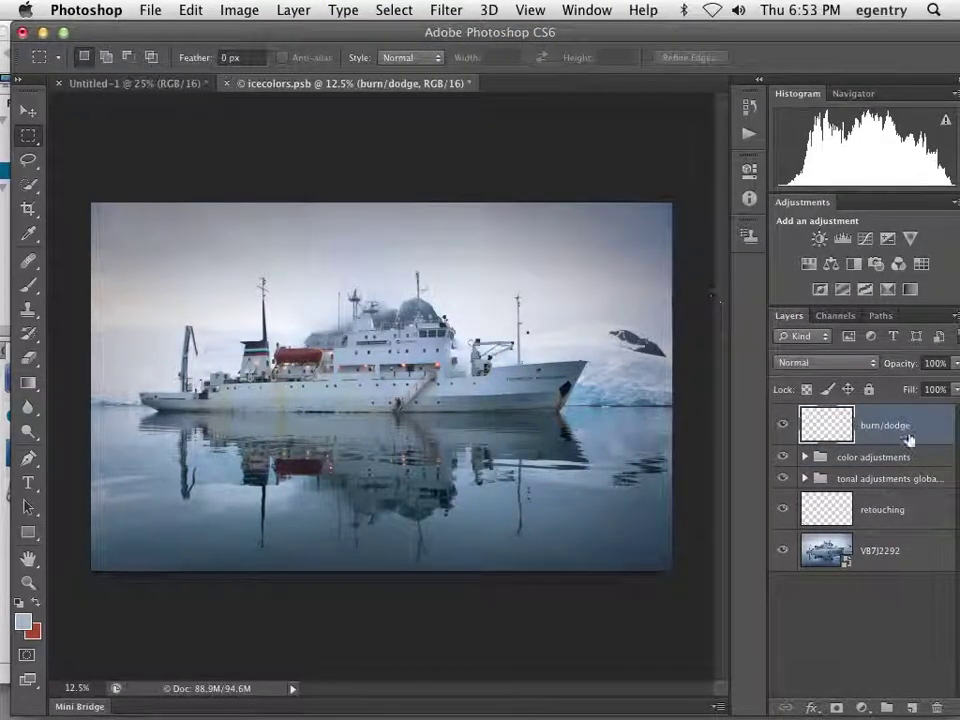
left_click(806, 364)
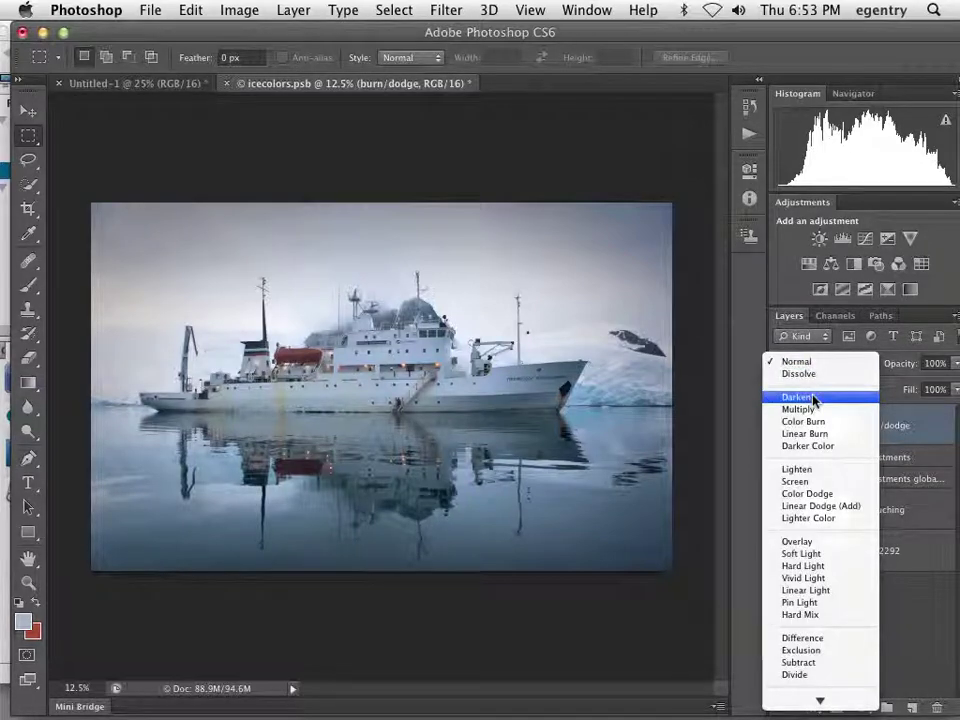
left_click(851, 555)
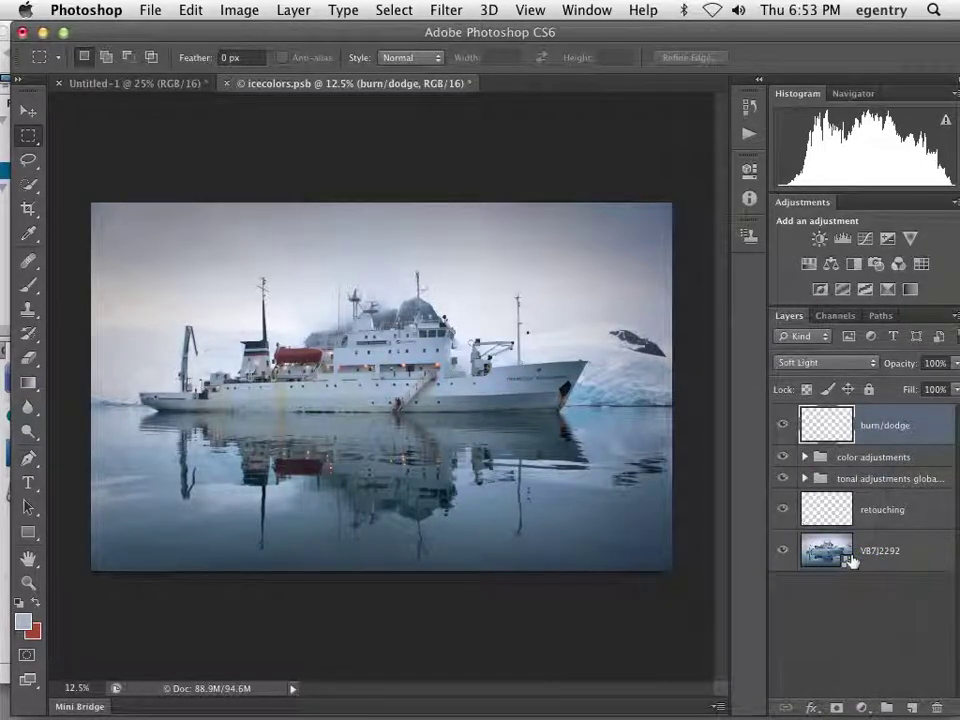
- Darken the upper sky and its corners on the burn/dodge layer with a black 1300 px brush at 56% opacity
left_click(28, 284)
left_click(17, 603)
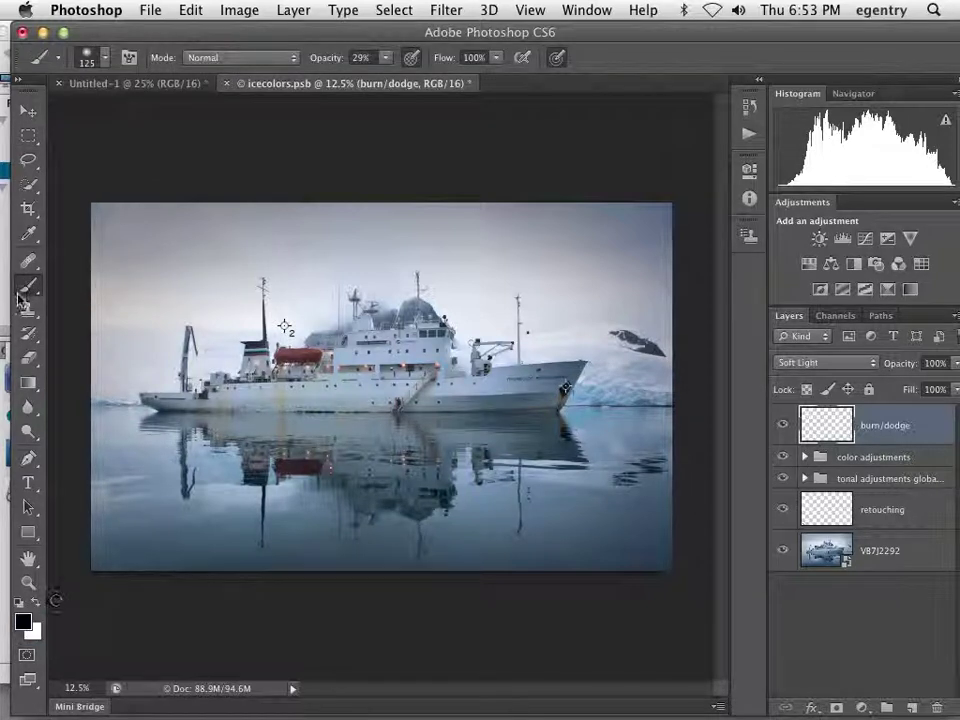
key("bracketright")
key("bracketright")
key("bracketright")
key("bracketright")
key("bracketright")
key("bracketright")
key("bracketright")
key("bracketright")
key("bracketright")
key("bracketright")
key("bracketright")
key("bracketright")
key("bracketright")
key("bracketright")
key("bracketright")
key("bracketright")
key("bracketright")
key("bracketright")
key("bracketright")
key("bracketright")
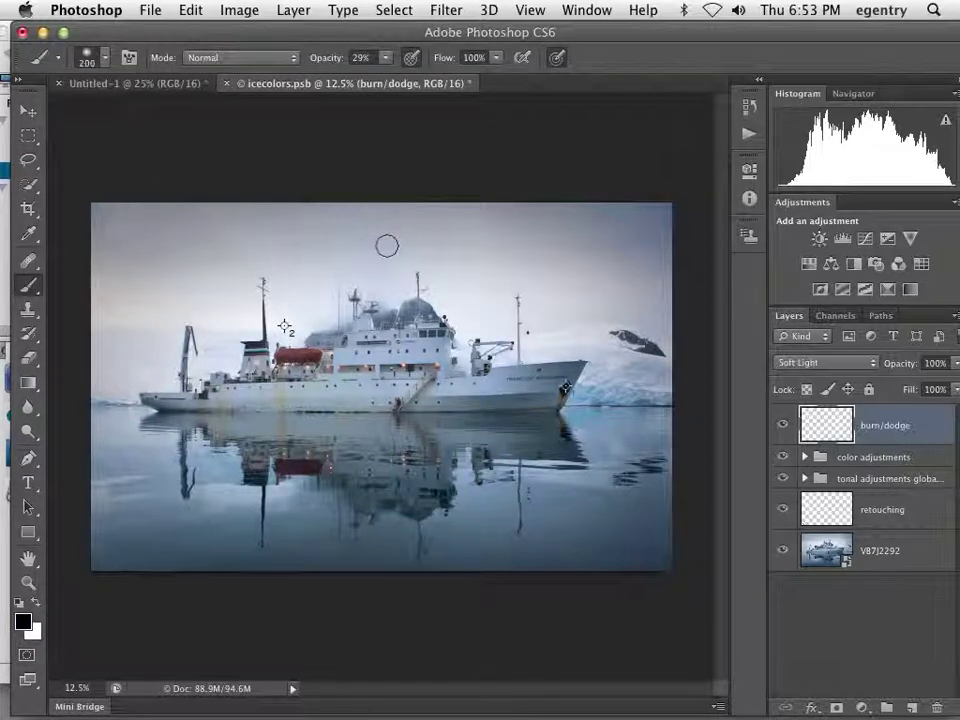
key("bracketright")
key("bracketright")
key("bracketright")
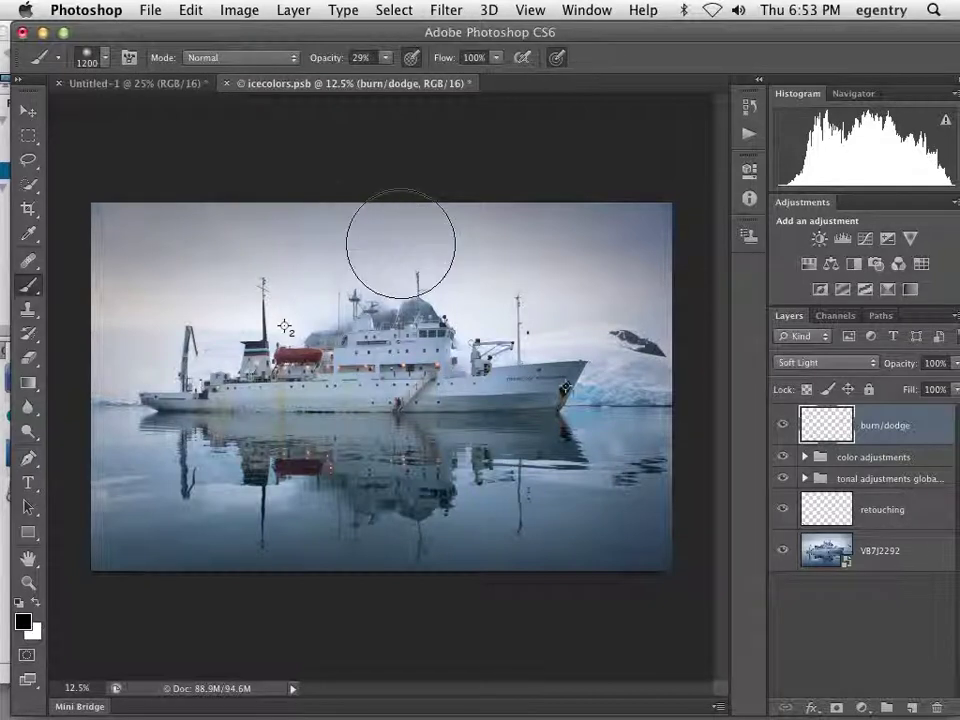
left_click(386, 58)
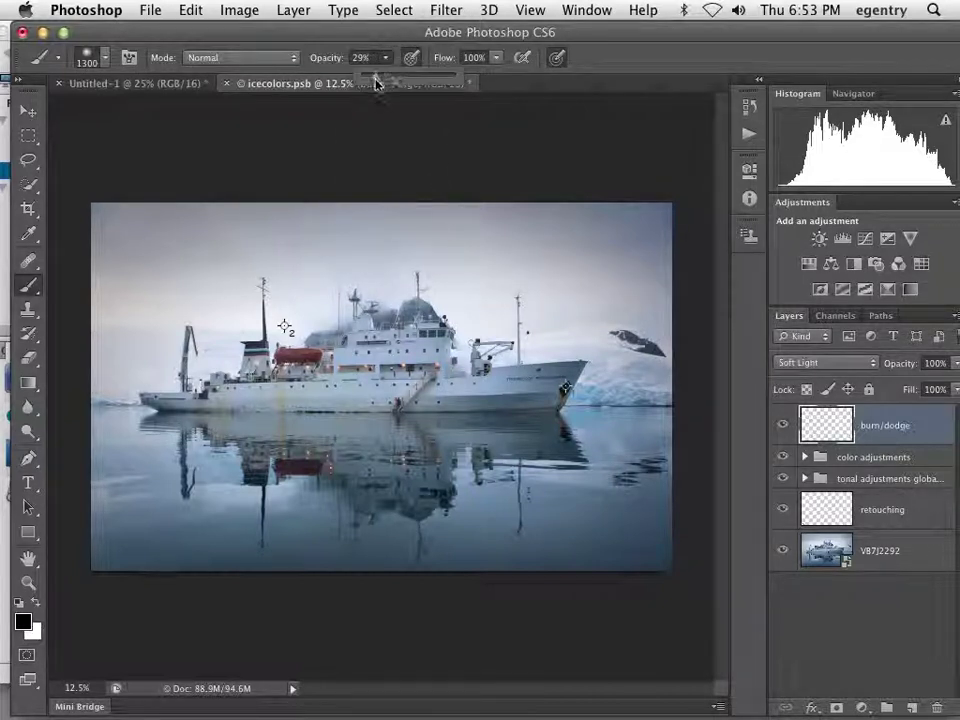
left_click_drag(378, 83, 380, 82)
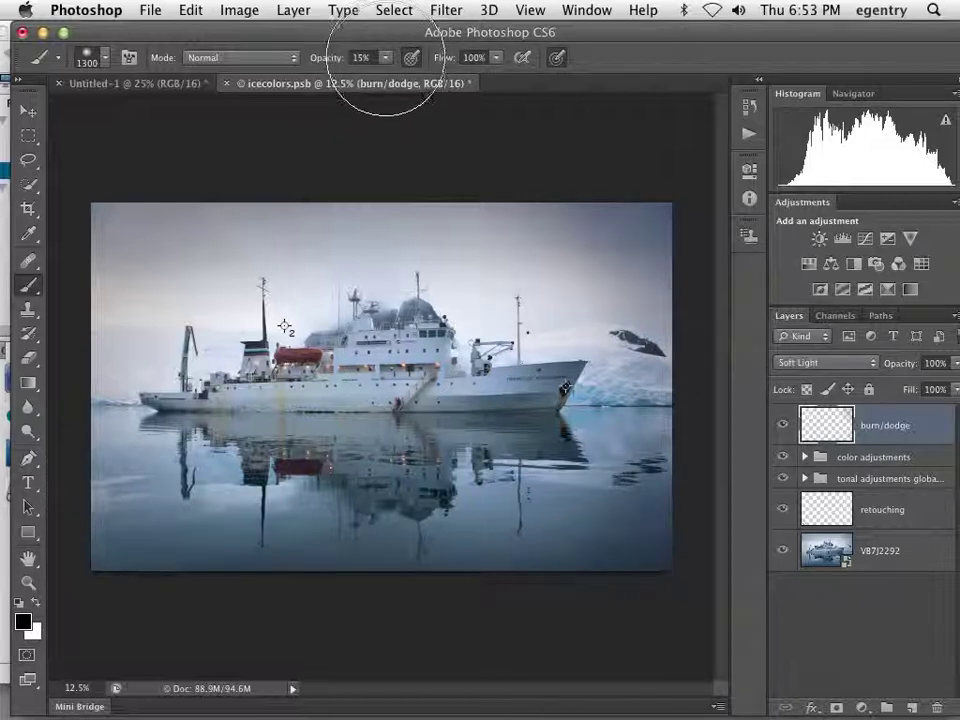
left_click(385, 57)
left_click_drag(388, 81, 428, 85)
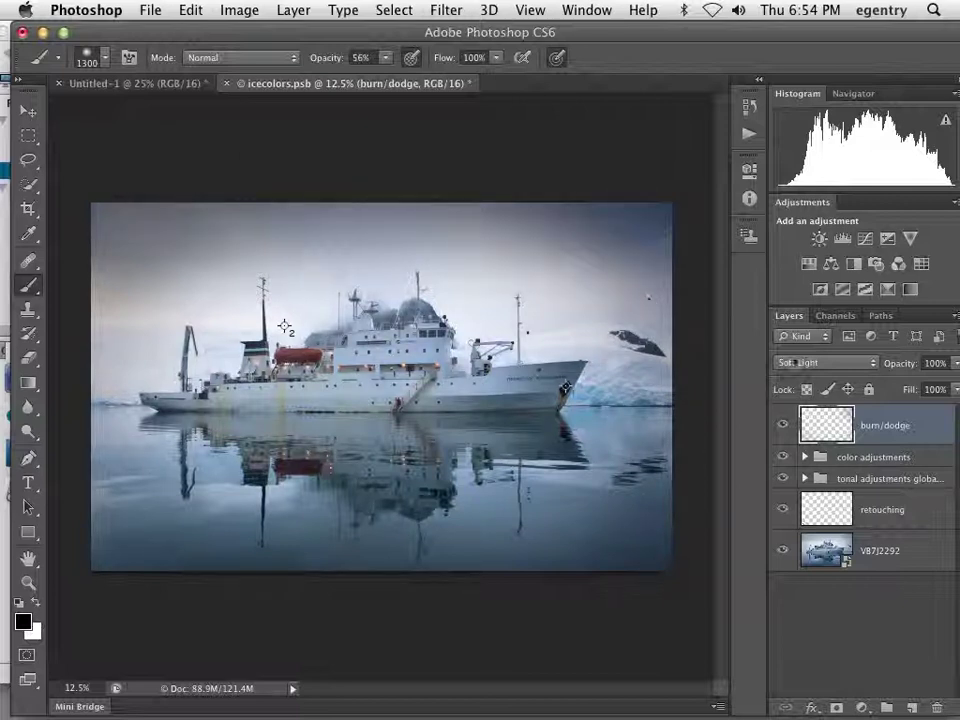
- Inspect the burn strokes alone by hiding the VB7J2292 photo layer and using Normal mode, and restore its visibility and Soft Light
left_click(784, 551)
left_click(810, 362)
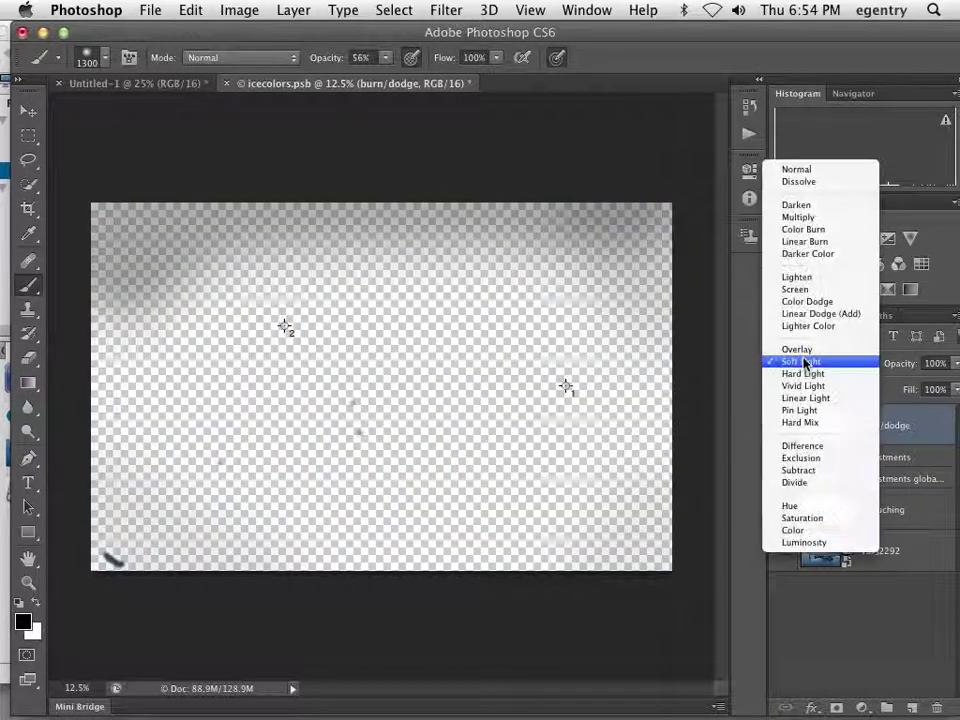
left_click(796, 170)
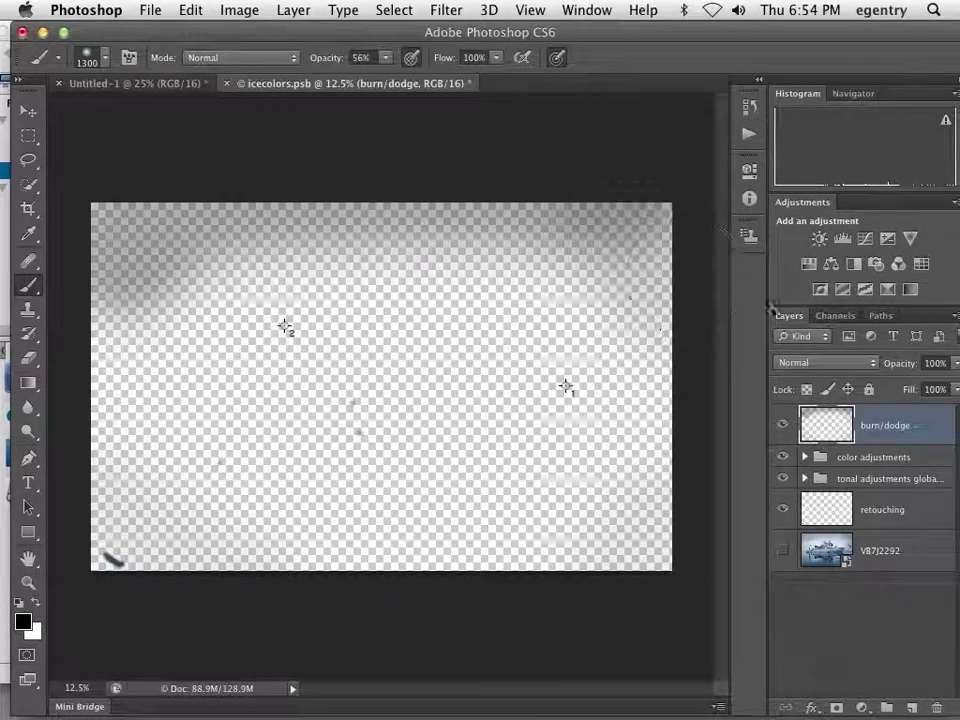
left_click(789, 553)
left_click(815, 364)
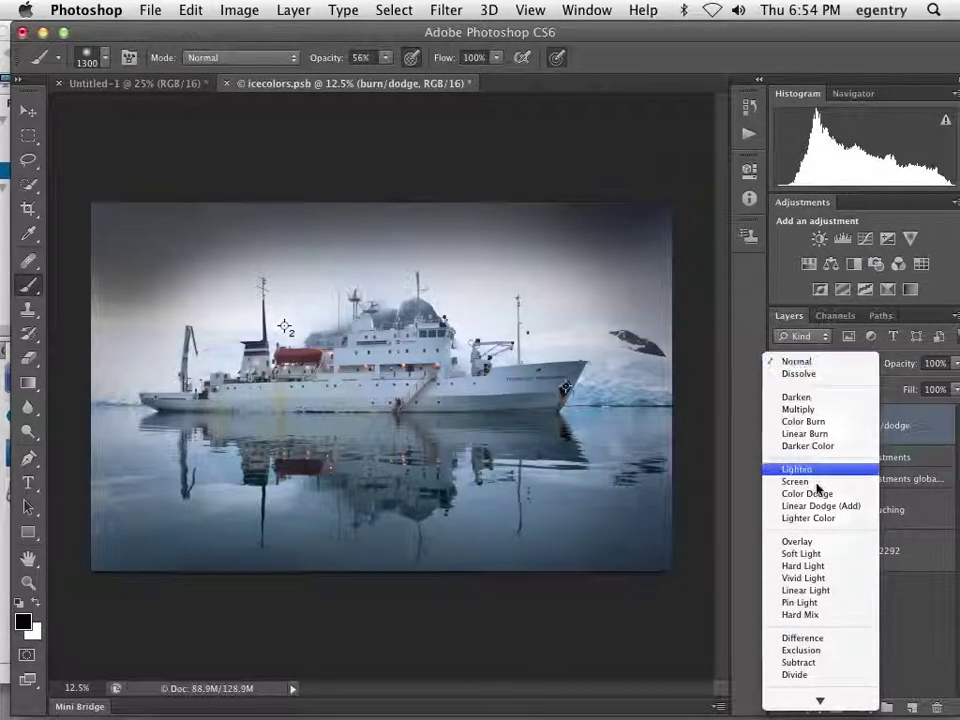
left_click(803, 553)
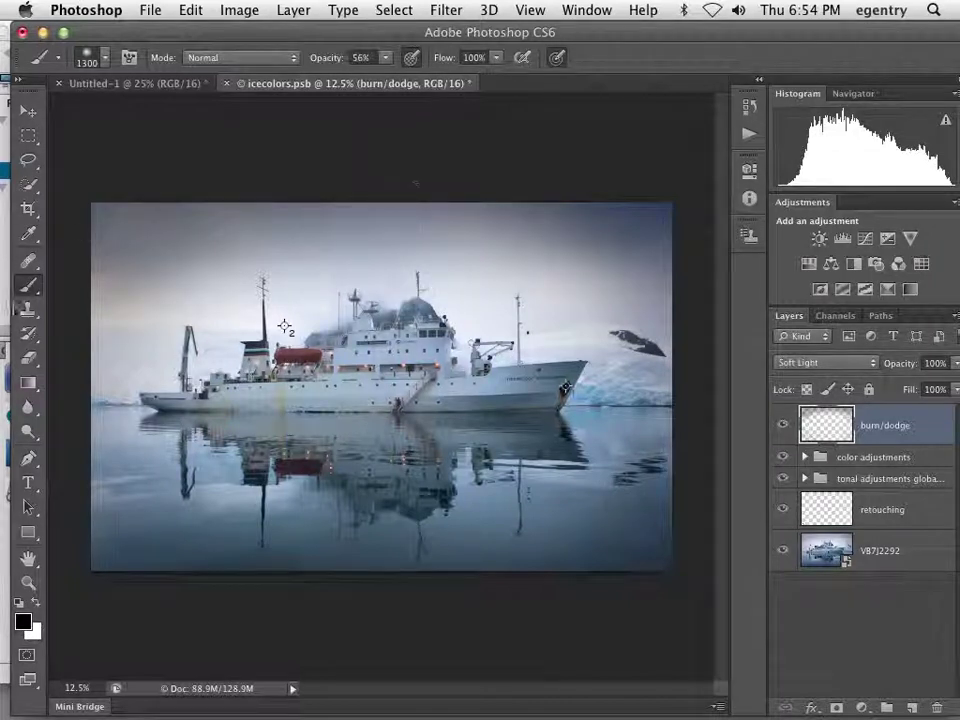
- Set the Eraser to a soft 1100 px brush at 16% opacity for reducing the burn strokes on the burn/dodge layer
key("e")
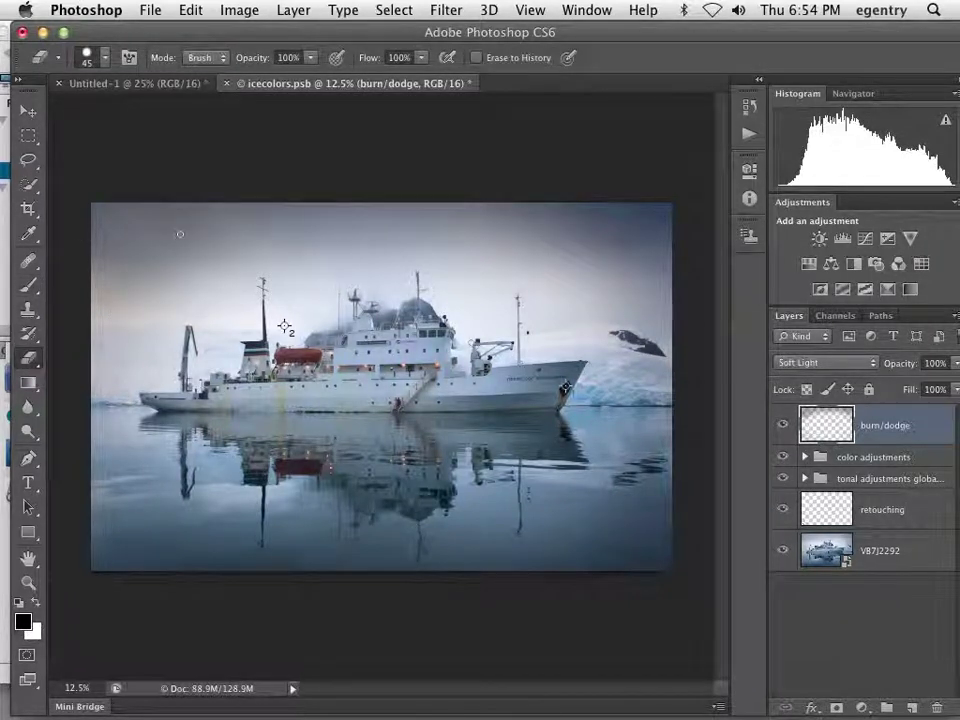
key("bracketleft")
key("bracketleft")
key("bracketleft")
key("bracketright")
key("bracketright")
key("bracketright")
key("bracketright")
key("bracketright")
key("bracketright")
key("bracketright")
key("bracketright")
left_click(311, 58)
left_click_drag(310, 68, 231, 86)
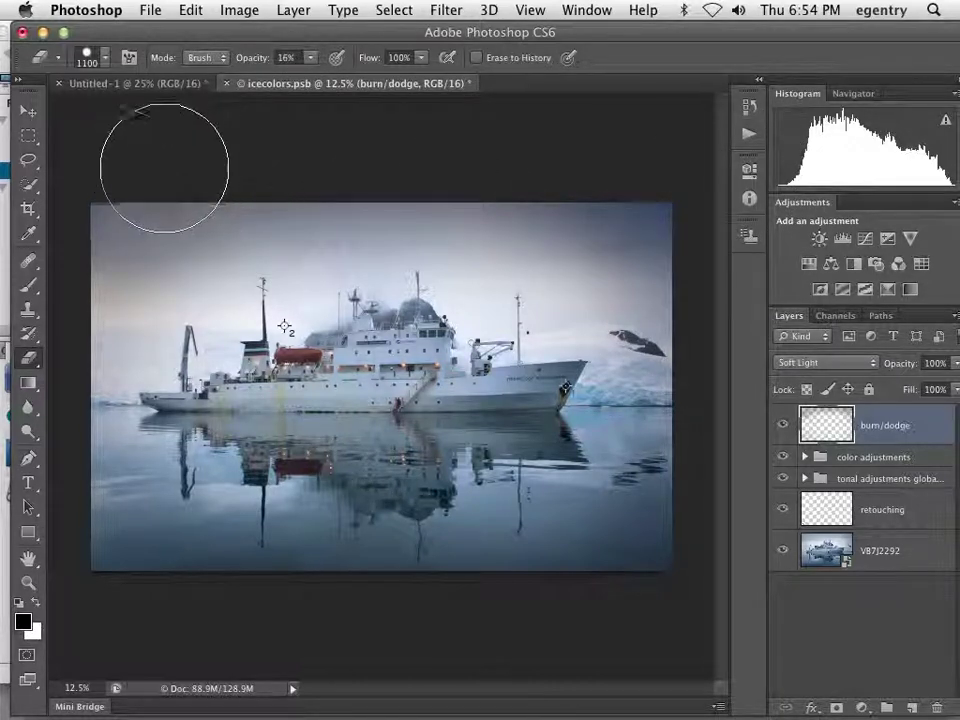
left_click(85, 68)
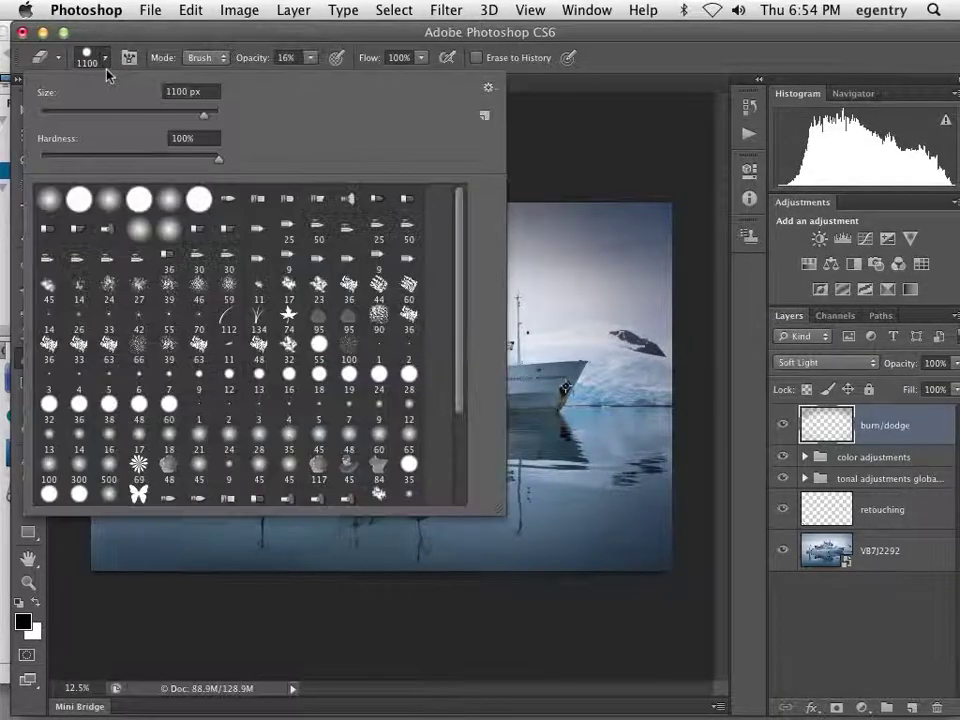
left_click_drag(205, 158, 18, 175)
key("Return")
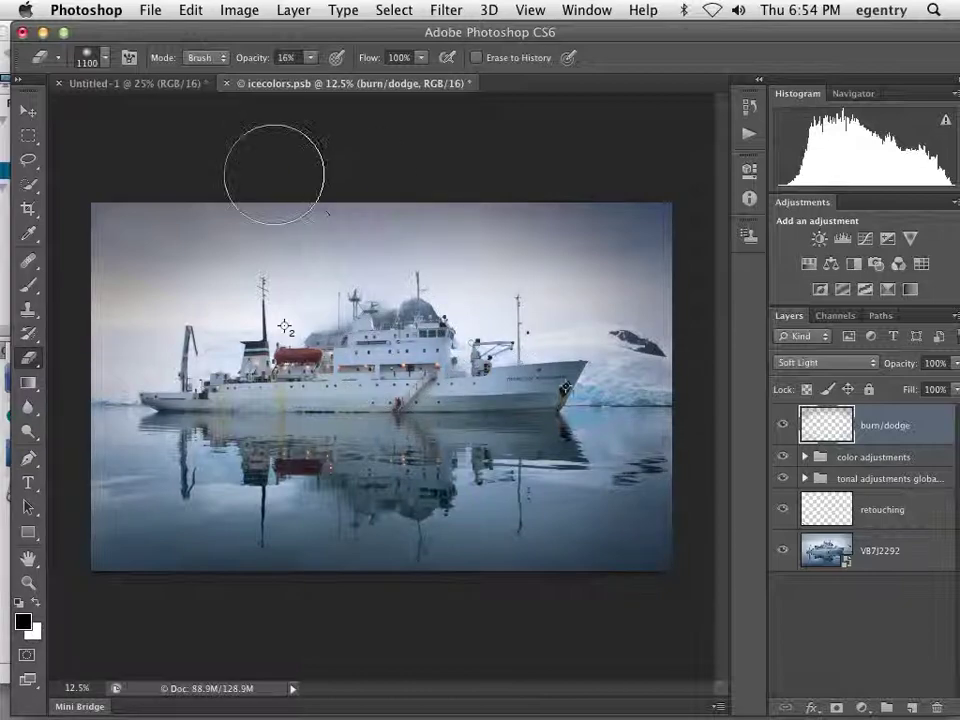
- Save the layered icecolors.psb file and check the numbered workflow list for the following stages
mouse_move(253, 35)
left_mouse_down()
mouse_move(383, 321)
mouse_move(268, 114)
mouse_move(252, 28)
left_mouse_up()
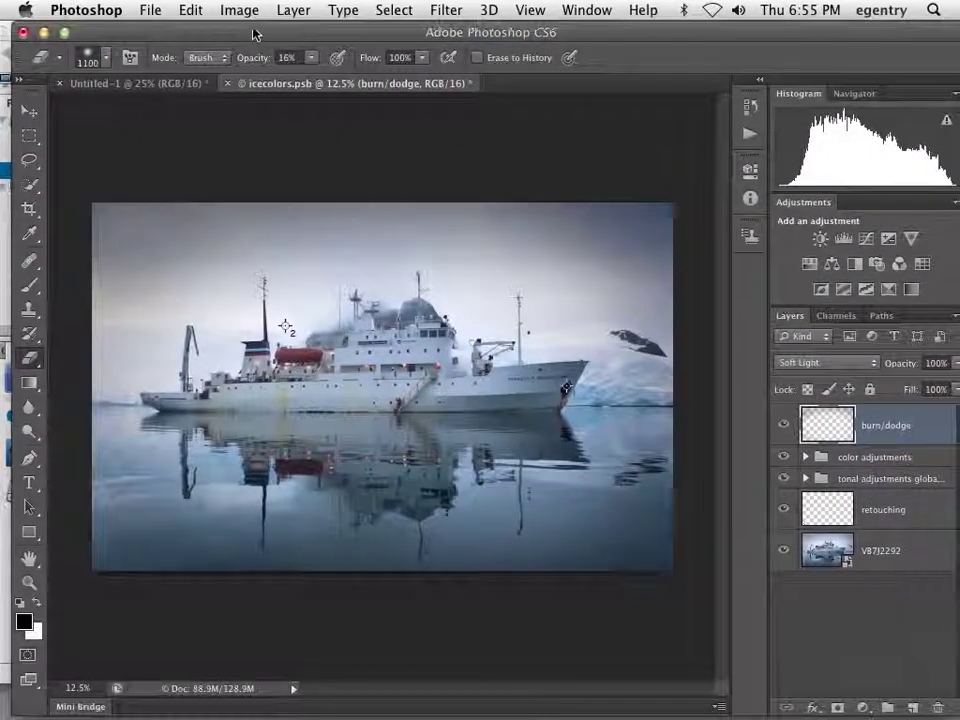
left_click(153, 84)
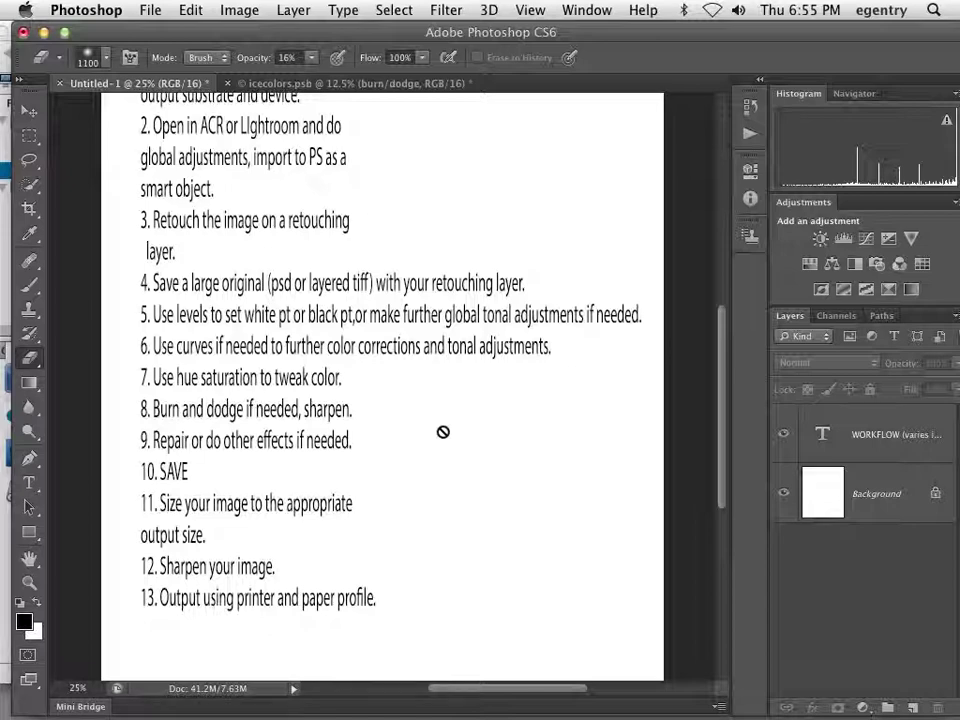
left_click(298, 88)
key("super+s")
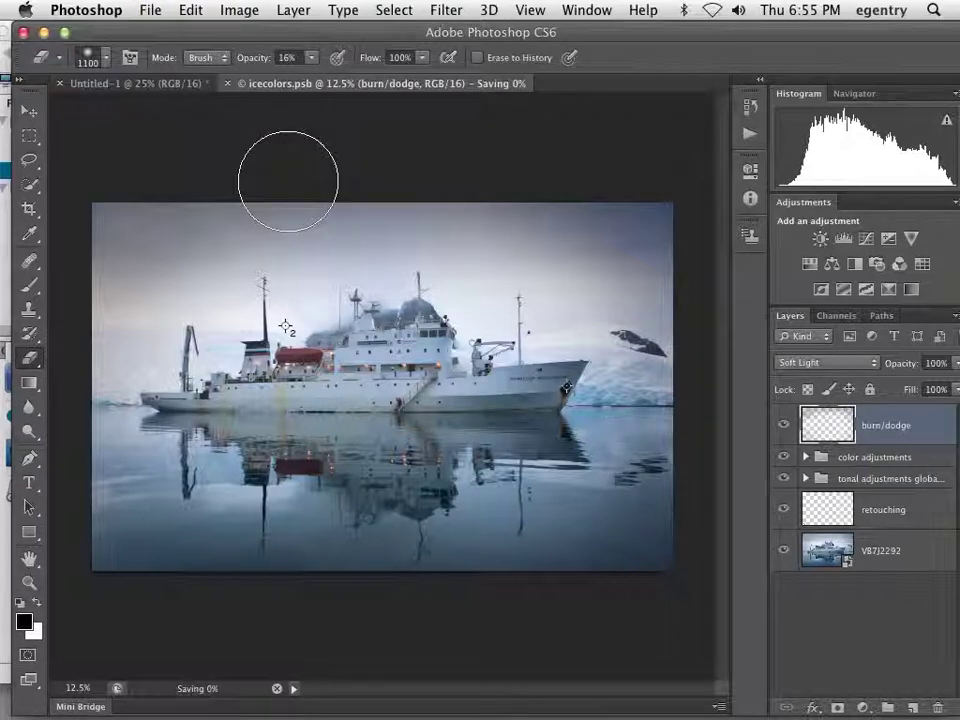
left_click(145, 84)
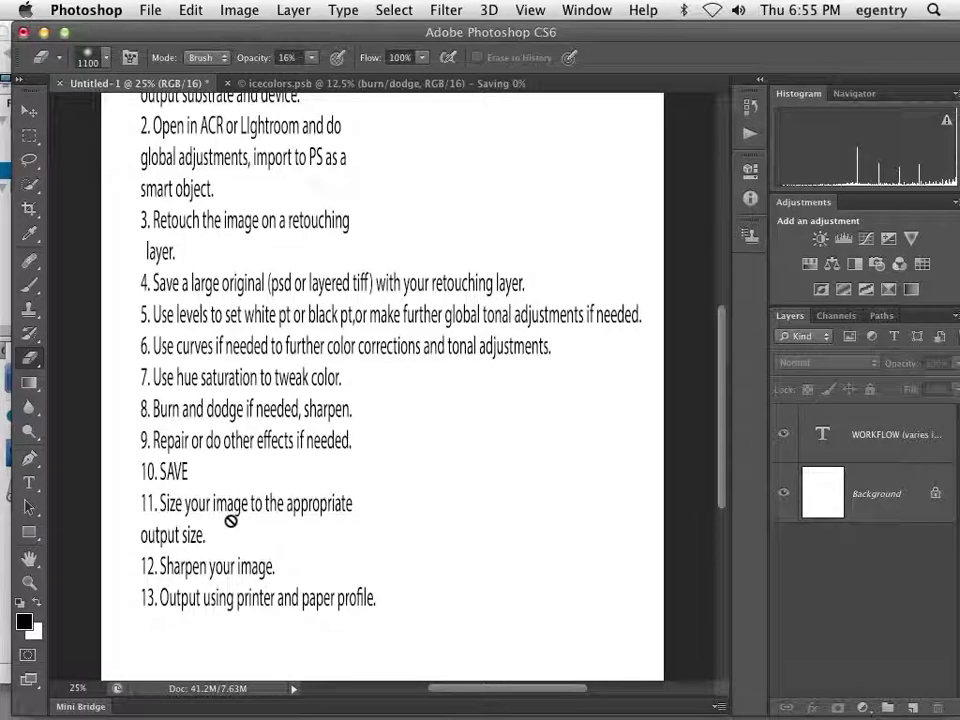
- Try to resize icecolors.psb to a document height of 8 inches, with resampling on and a resolution of 360 pixels/inch
left_click(262, 84)
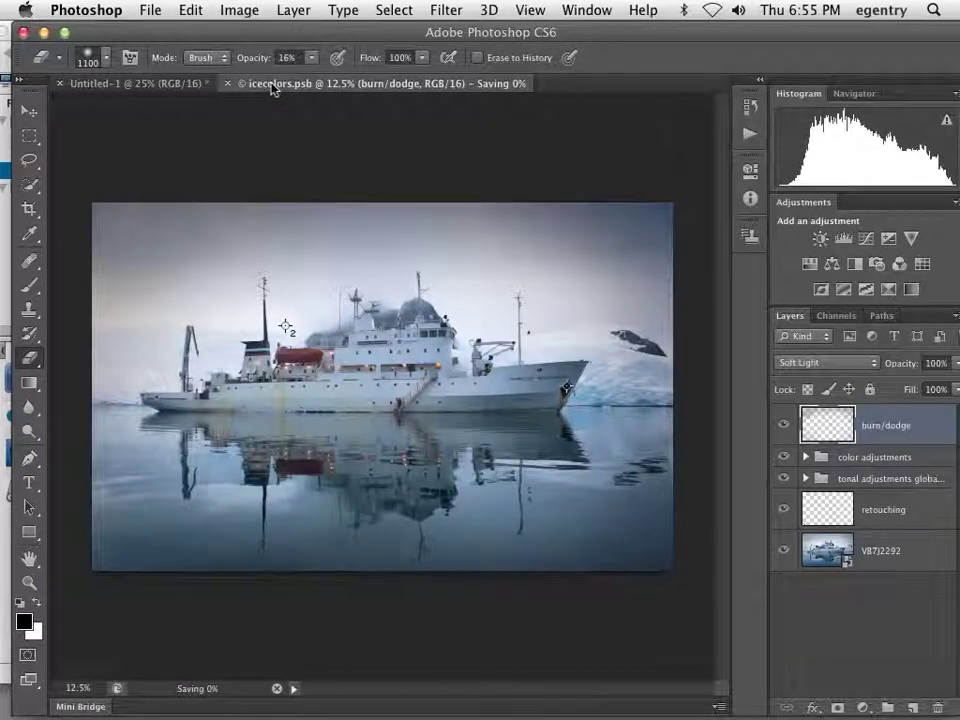
left_click(237, 10)
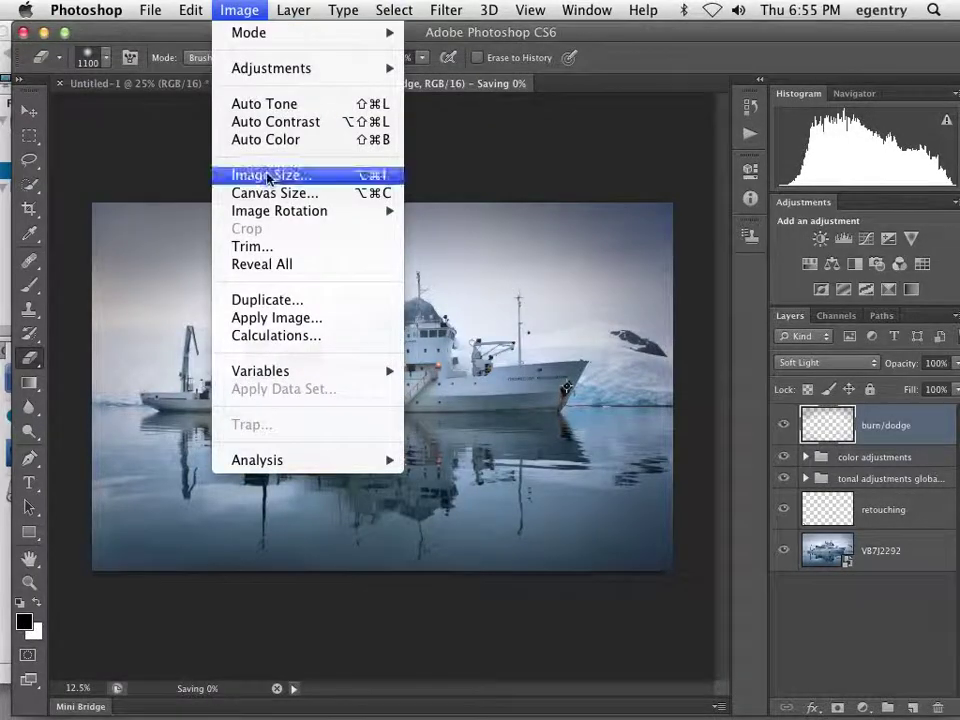
left_click(268, 176)
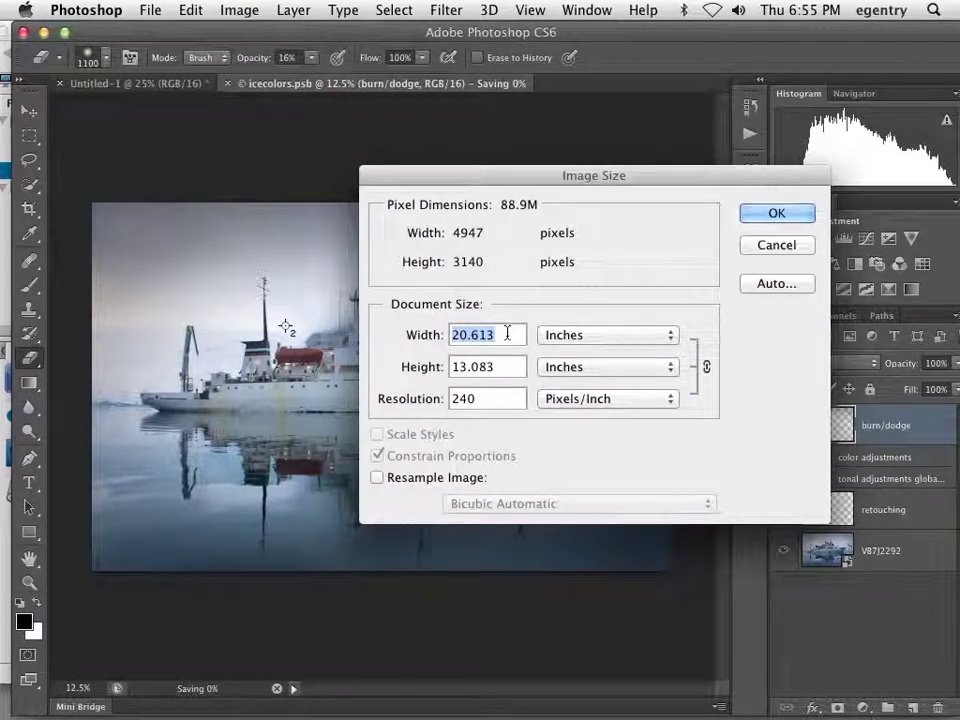
type("8")
key("Tab")
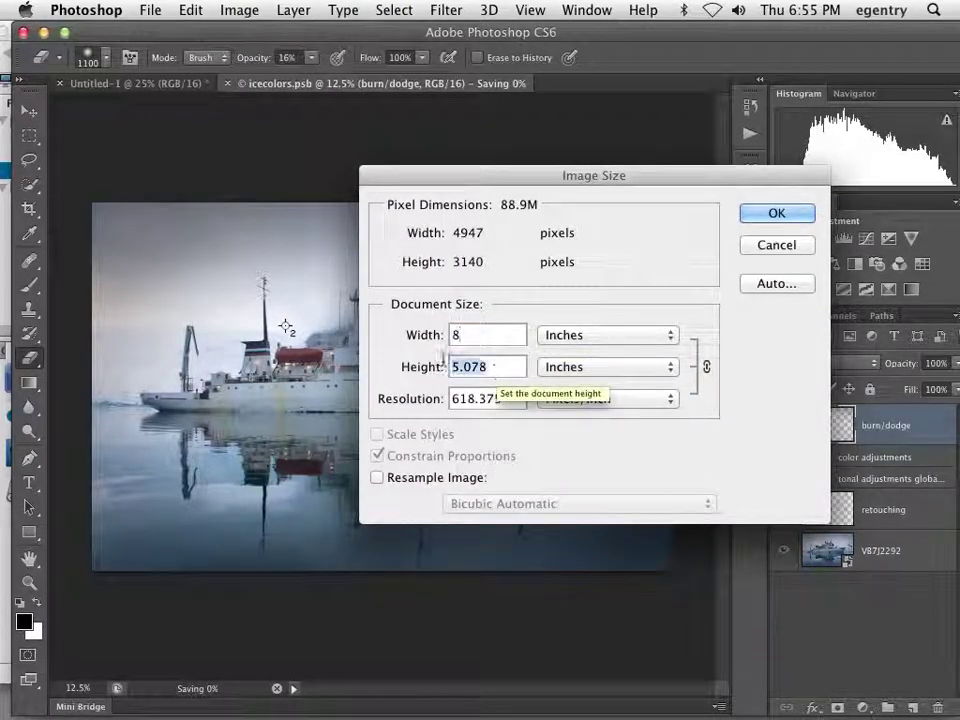
type("8")
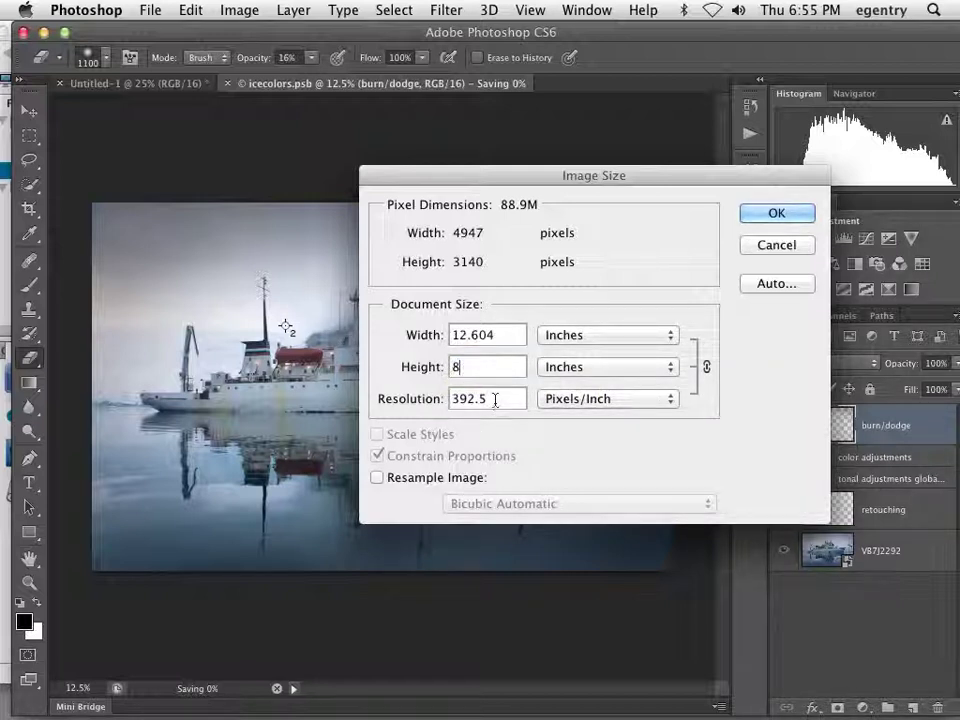
key("Tab")
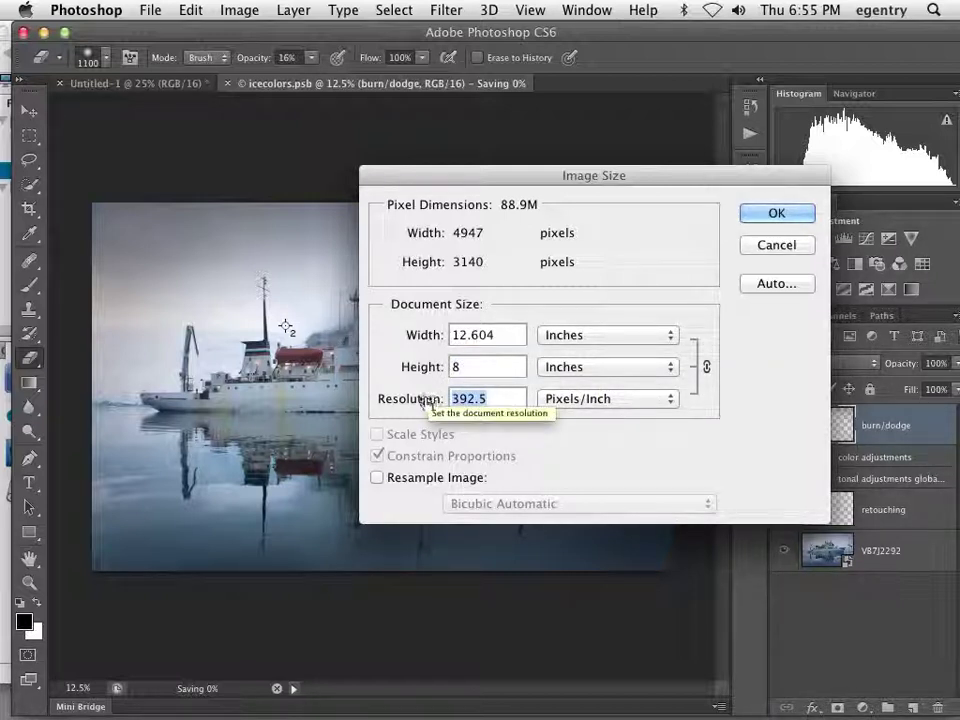
left_click(377, 477)
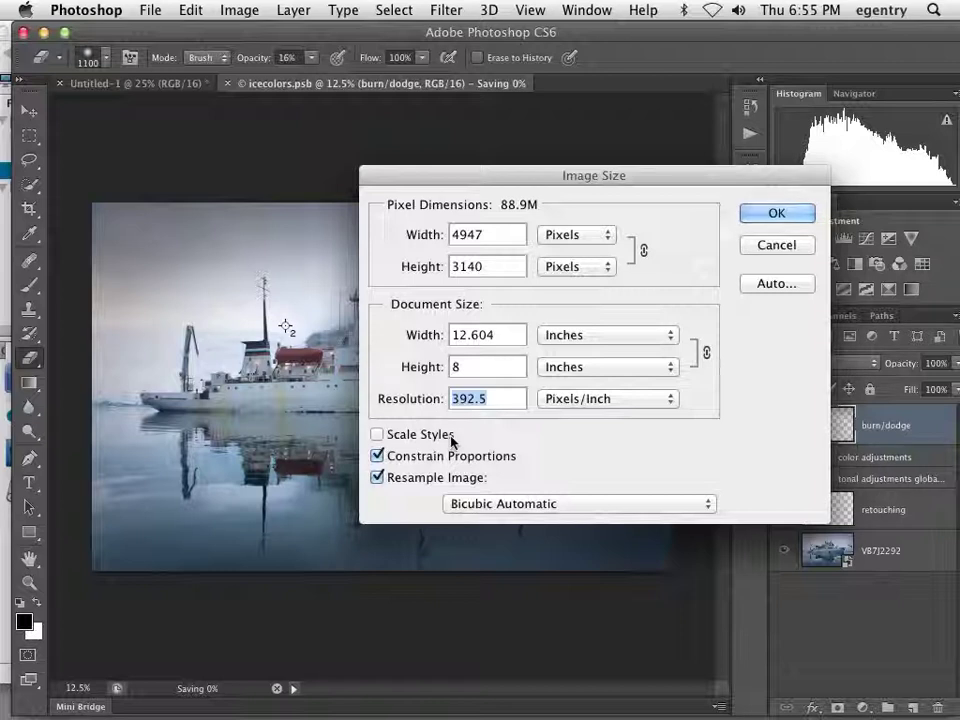
type("360")
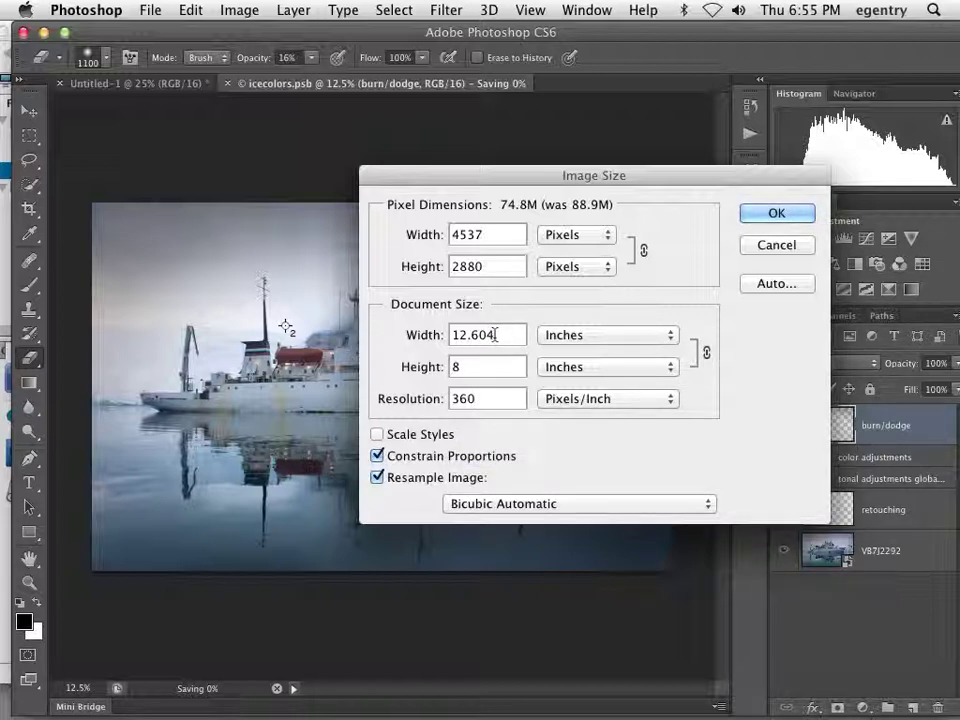
left_click(766, 214)
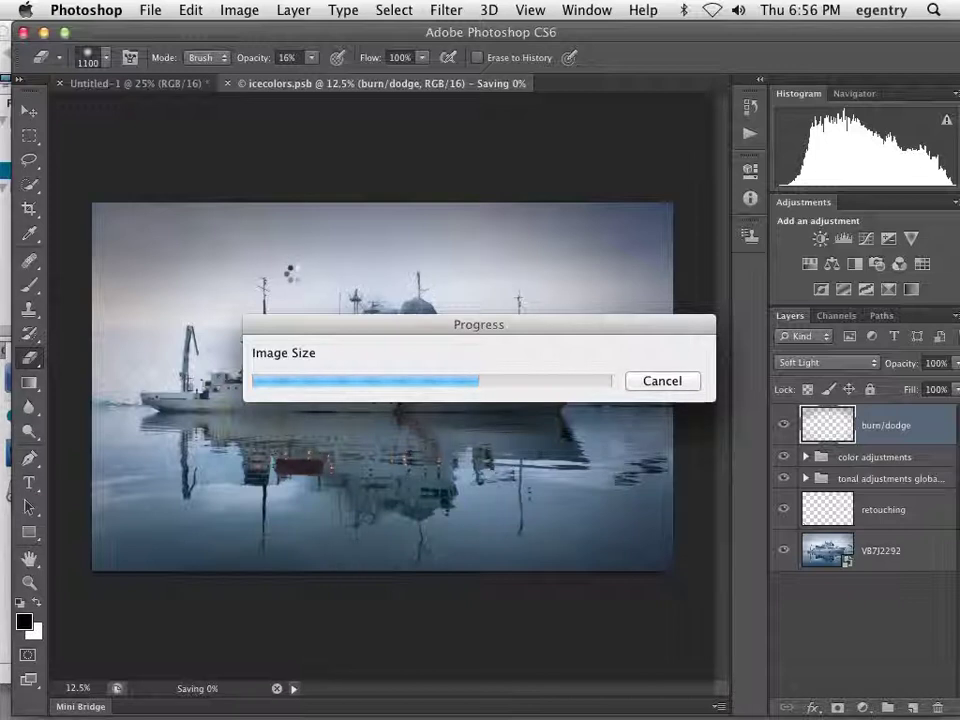
left_click_drag(632, 324, 587, 267)
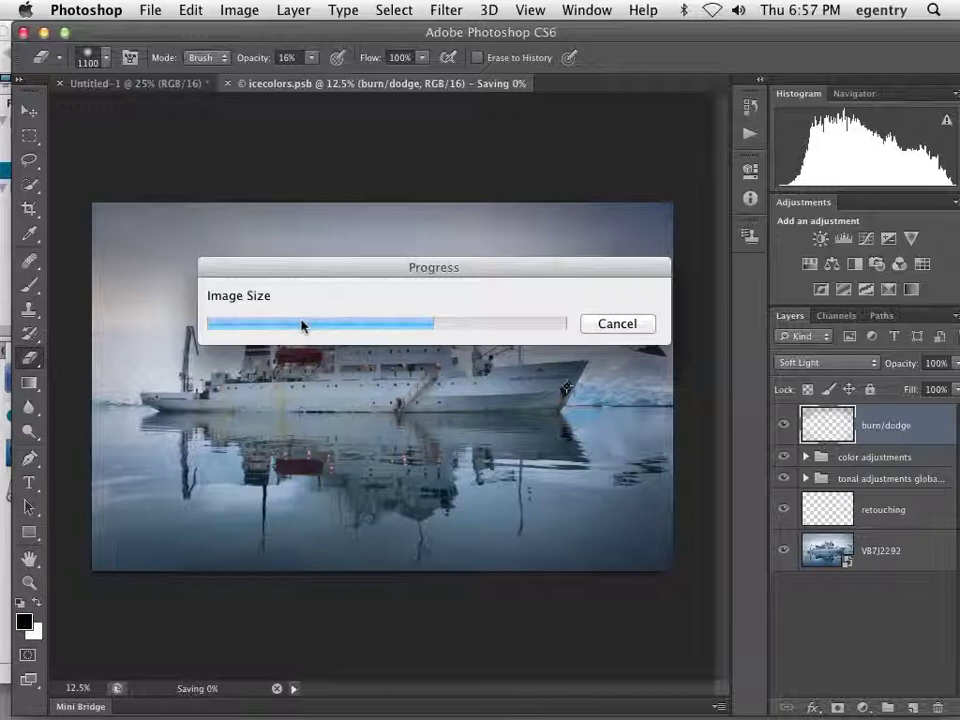
left_click(617, 323)
- Set up a relative canvas extension of 2 inches in both width and height
left_click(232, 11)
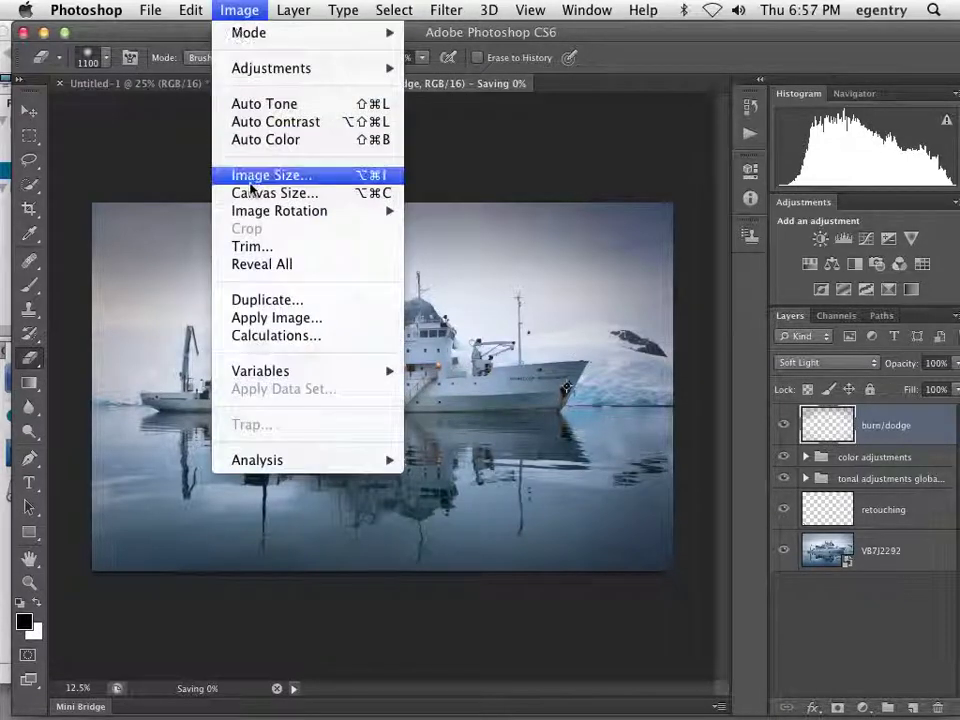
left_click(251, 194)
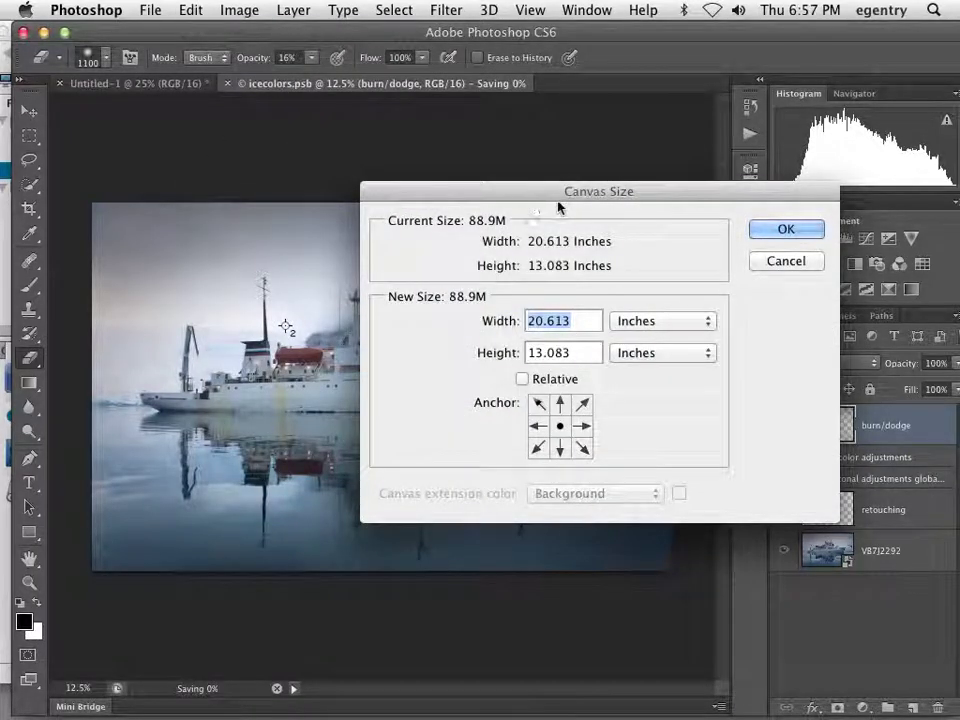
left_click_drag(560, 190, 383, 167)
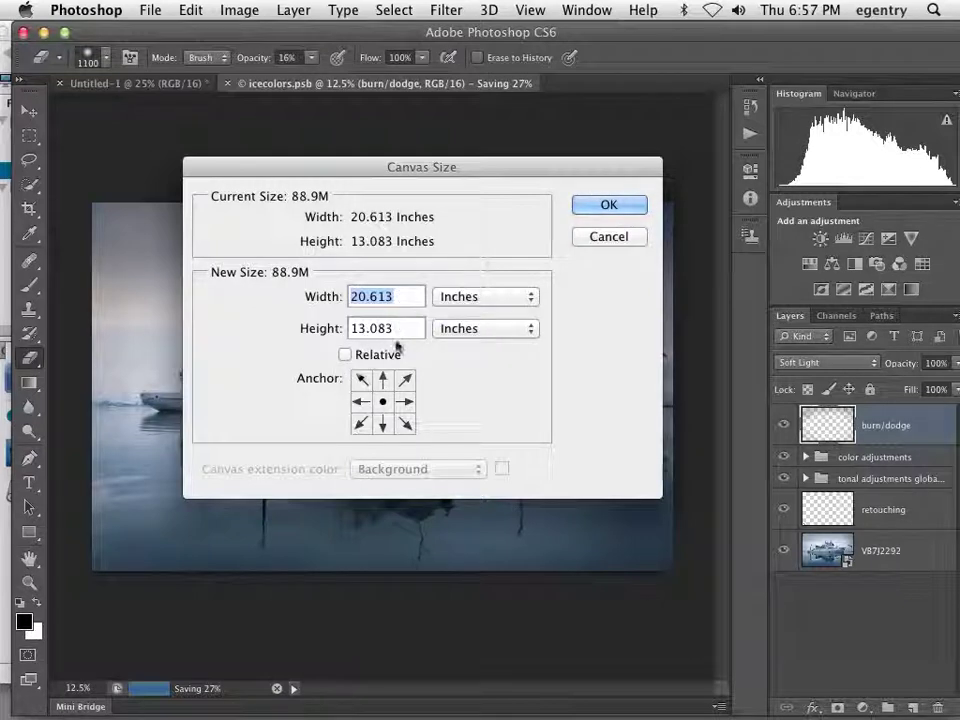
left_click(346, 355)
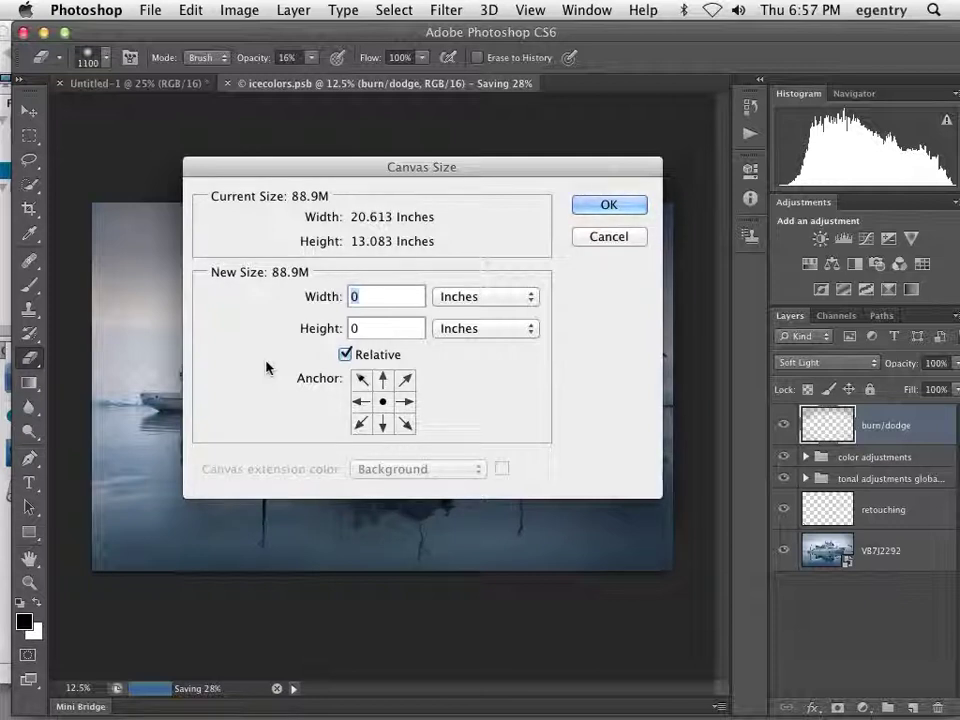
type("2")
key("Tab")
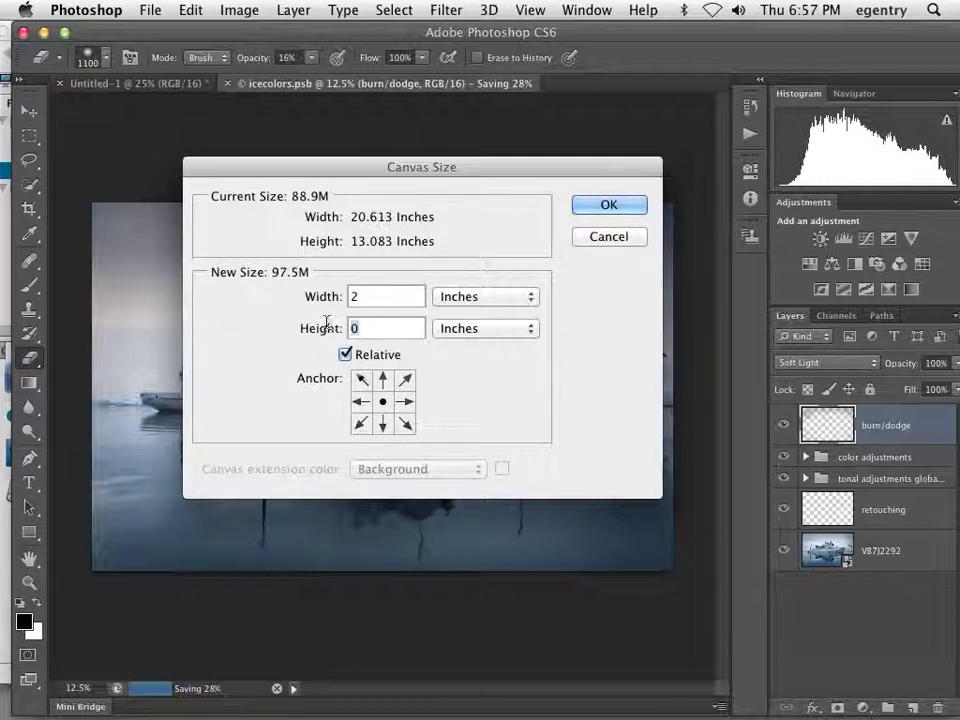
type("2")
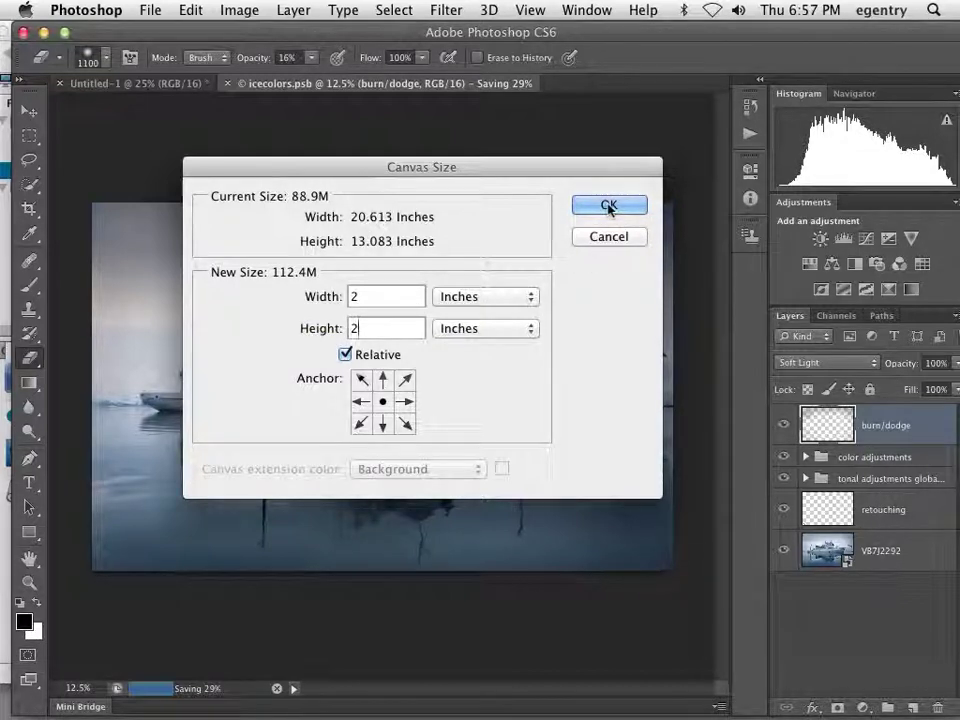
- Try to extend the canvas by 0.25 inches in both width and height with the Relative option
double_click(369, 300)
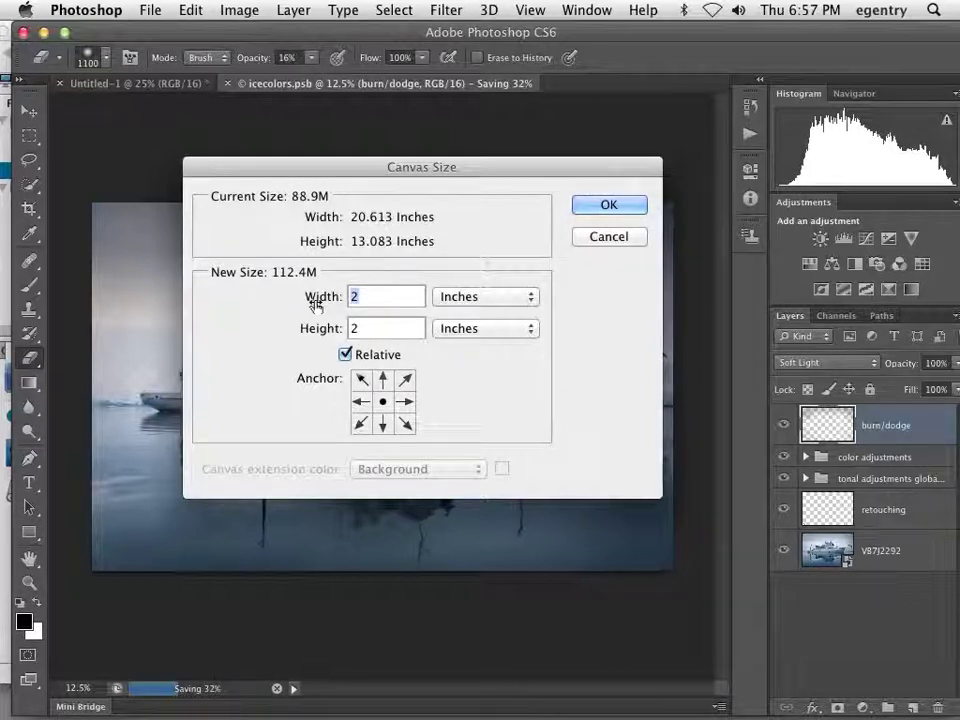
key("BackSpace")
type(".25")
double_click(361, 328)
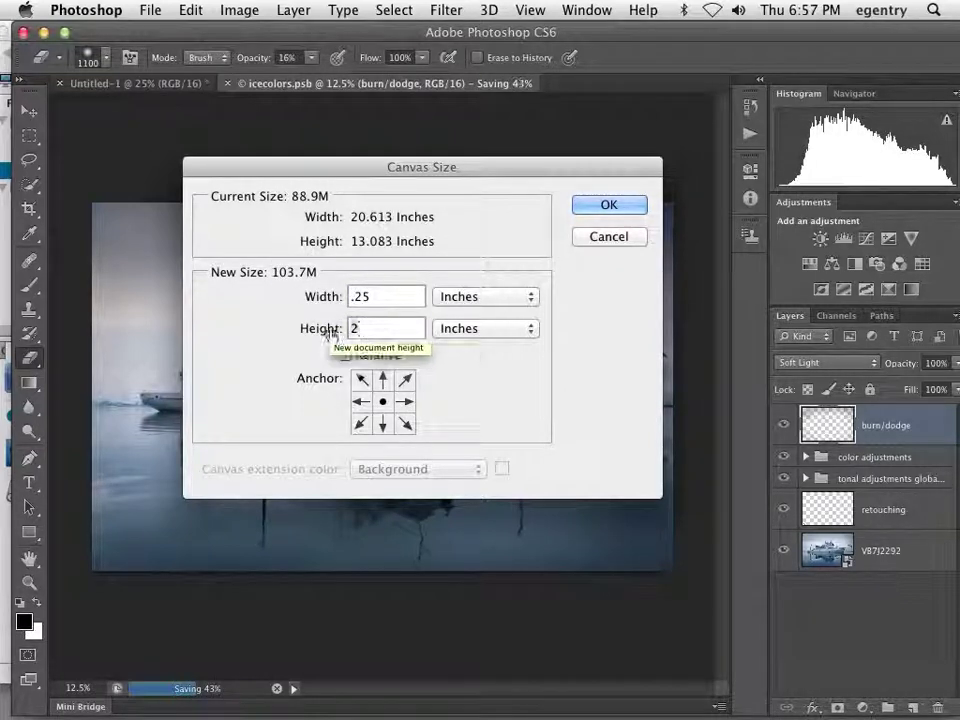
key("BackSpace")
type(".25")
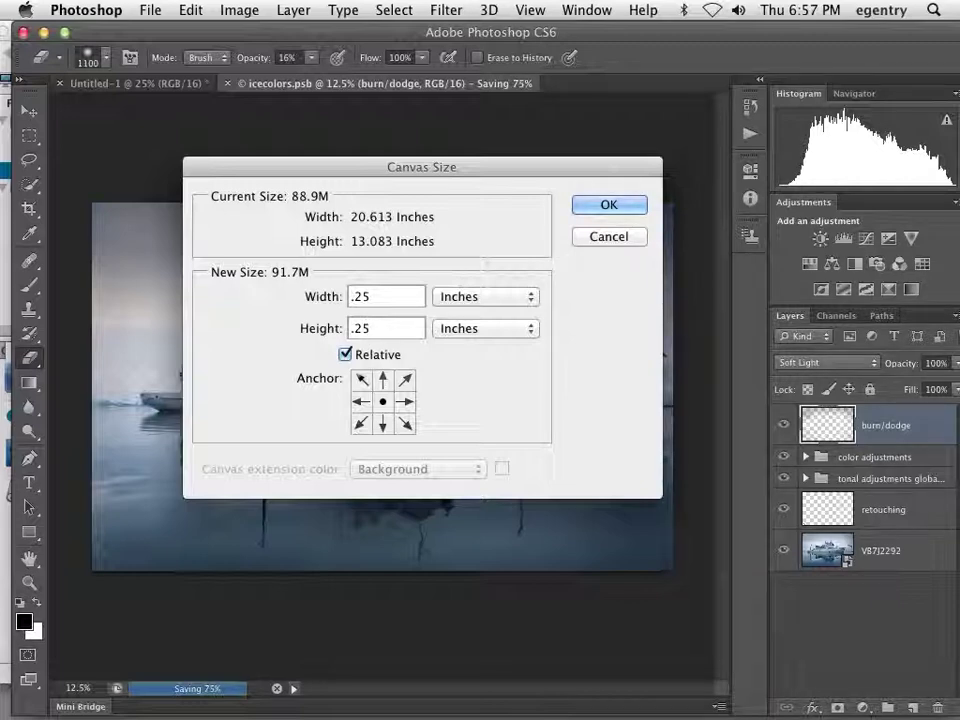
left_click(632, 208)
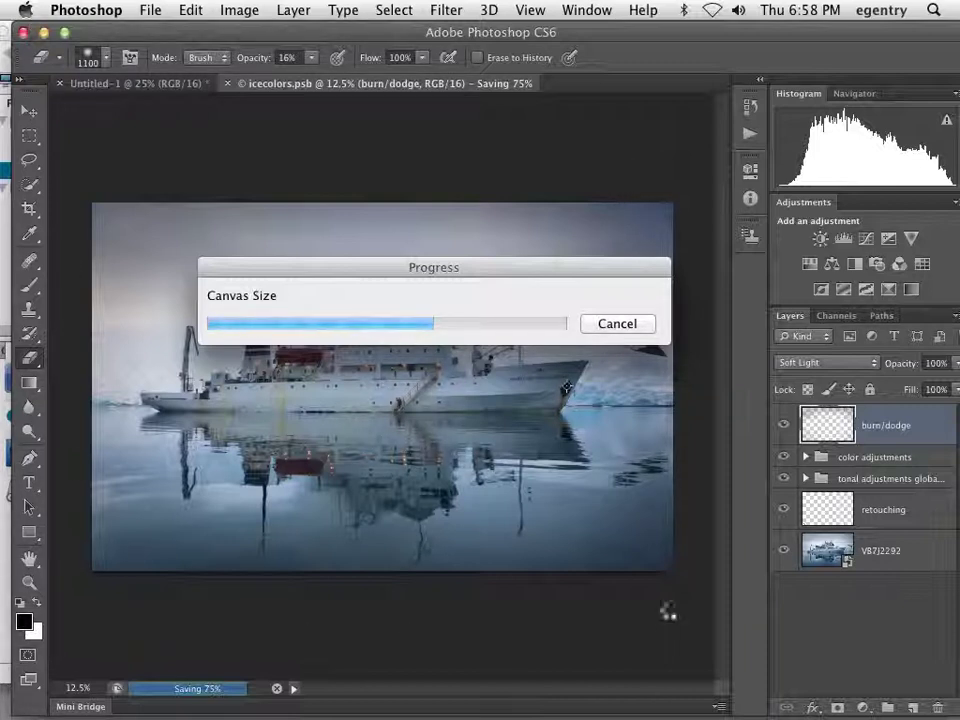
left_click(617, 323)
- Activate DataDrive as an additional scratch disk and raise Photoshop's memory allocation in the Performance preferences
left_click(86, 8)
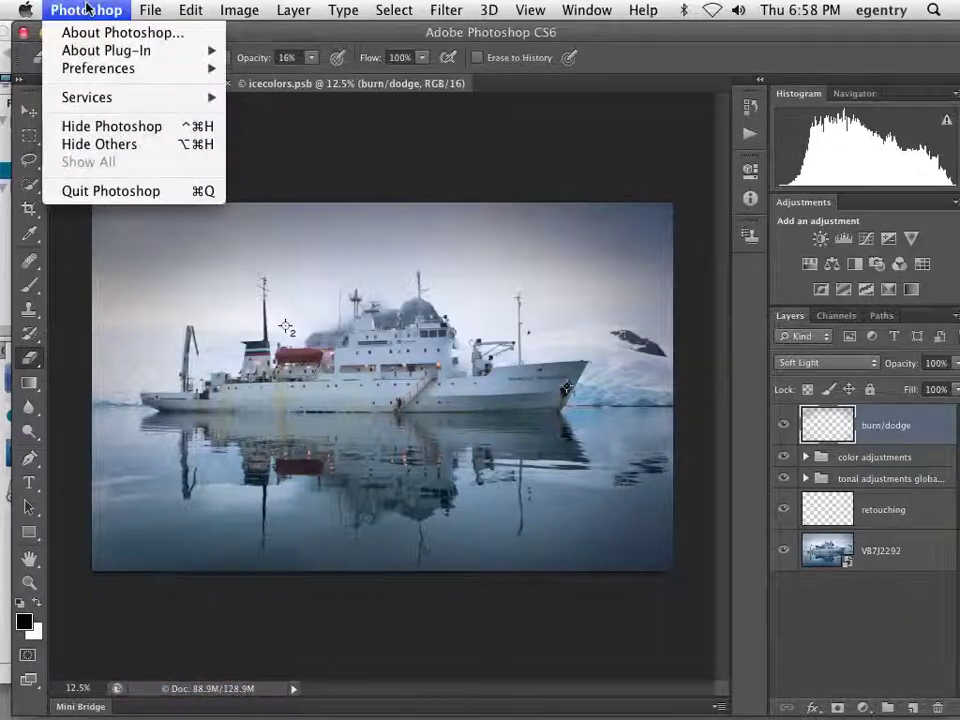
mouse_move(94, 70)
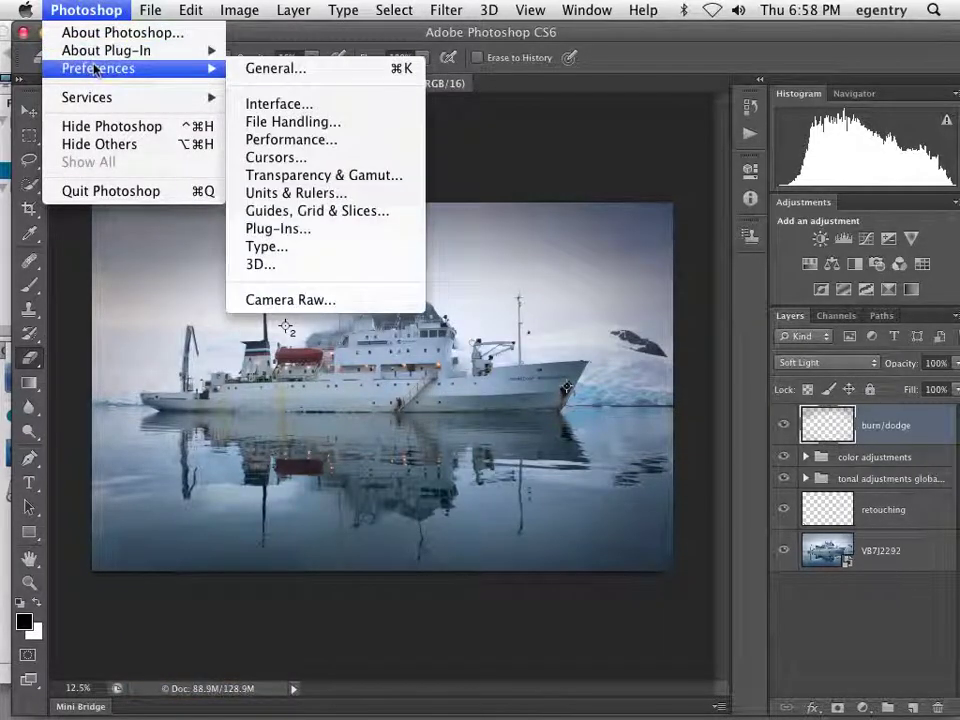
left_click(280, 139)
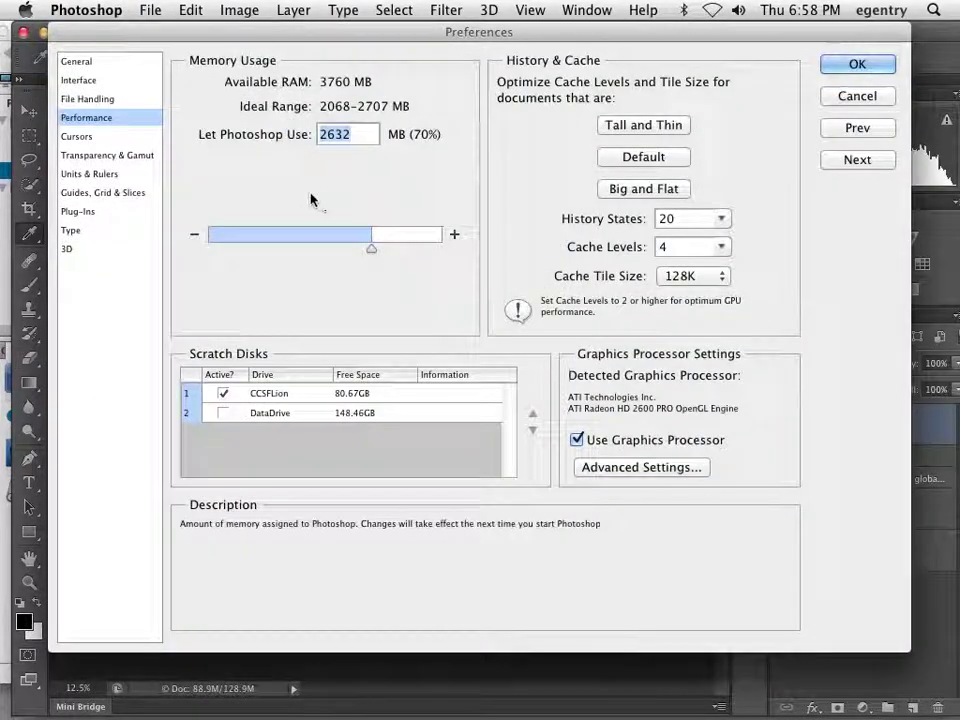
left_click(223, 412)
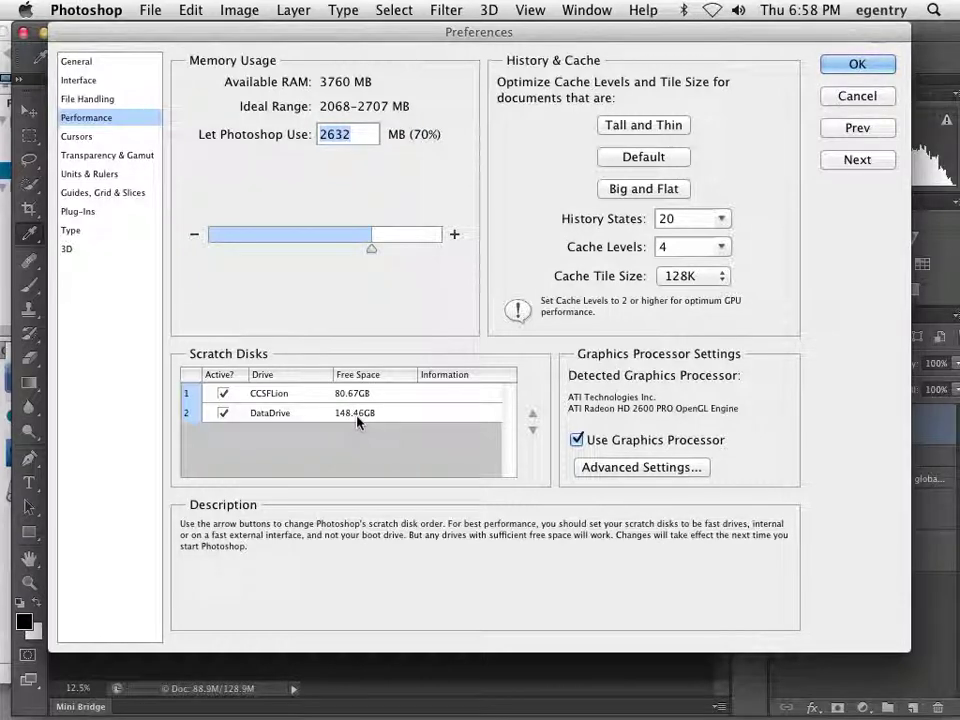
left_click_drag(373, 247, 400, 248)
left_click(858, 63)
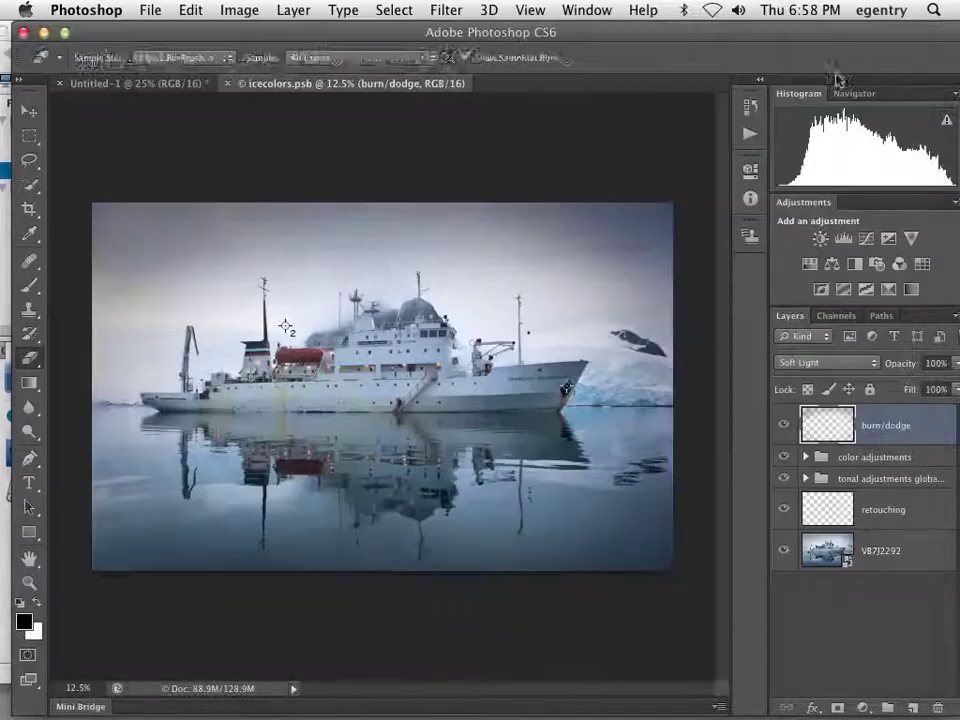
- Extend the icecolors.psb canvas by 2 inches in width and 2 inches in height, relative to its current size
key("e")
left_click(238, 10)
left_click(240, 194)
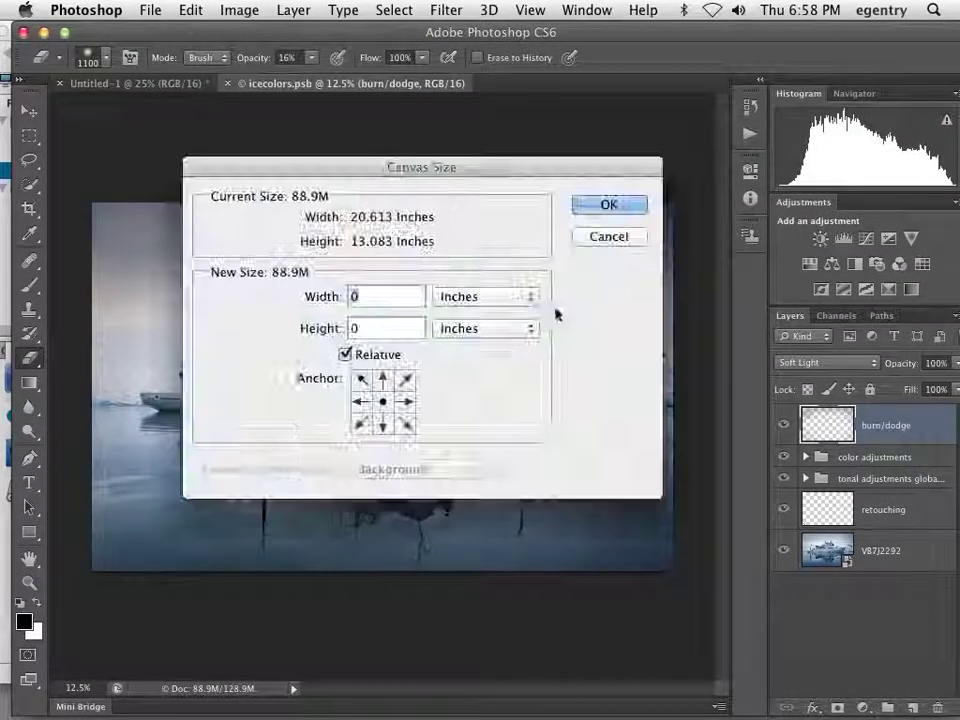
type("2")
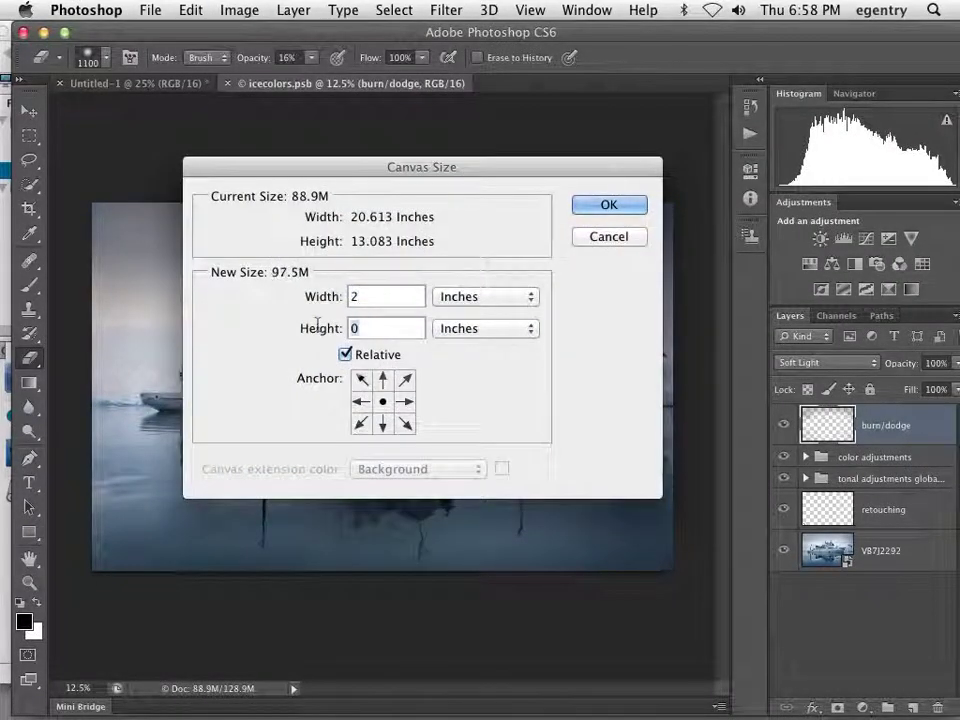
key("Tab")
type("2")
left_click(609, 205)
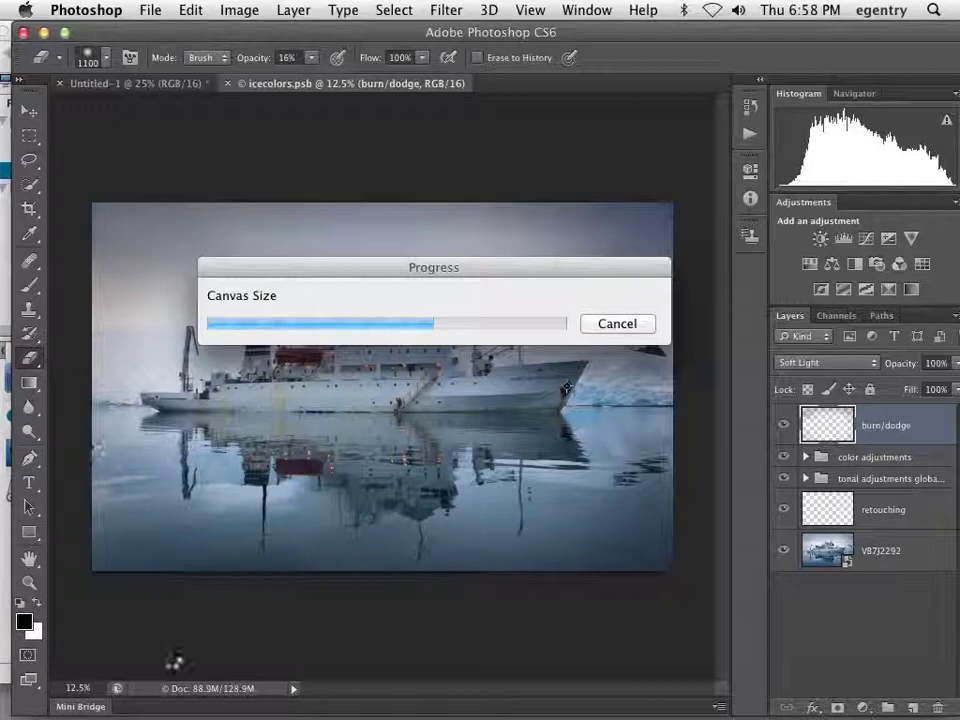
- Switch to Firefox, examine workflow items 11 and 12 on sizing and sharpening in the 60B schedule, and return to Photoshop
mouse_move(283, 692)
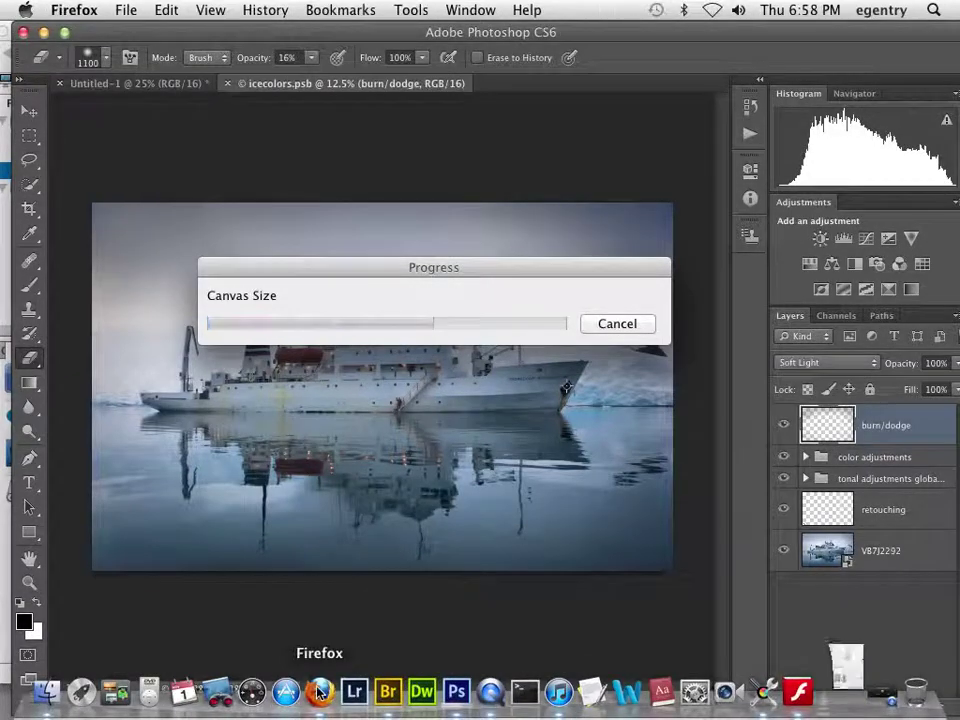
left_click(320, 692)
scroll(480, 420, "up", 2)
scroll(657, 355, "down", 4)
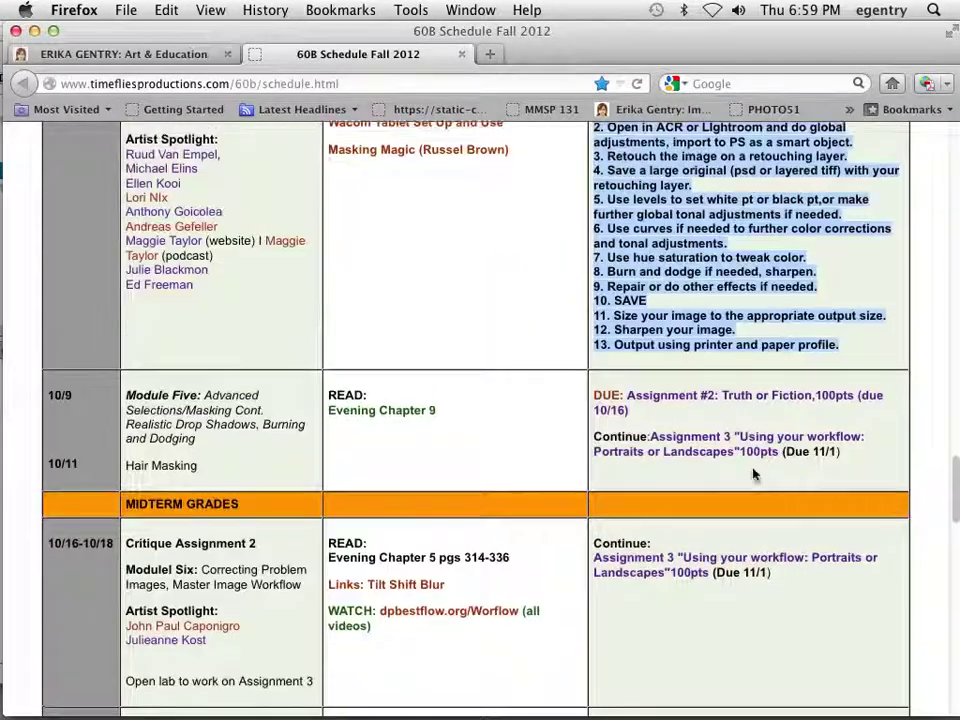
scroll(657, 355, "up", 1)
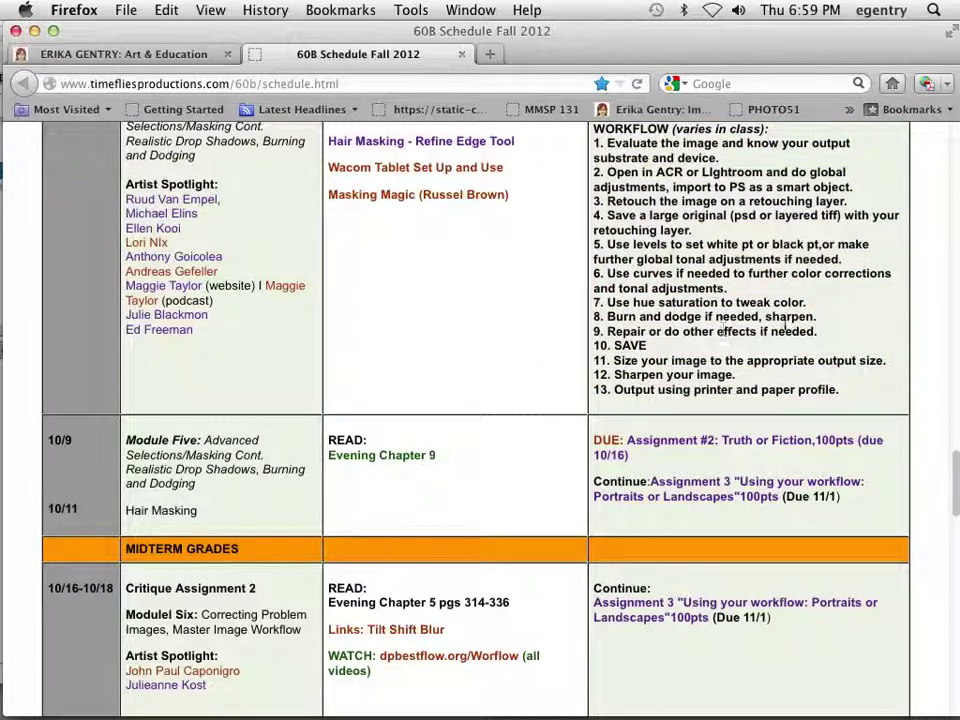
left_click_drag(612, 361, 929, 366)
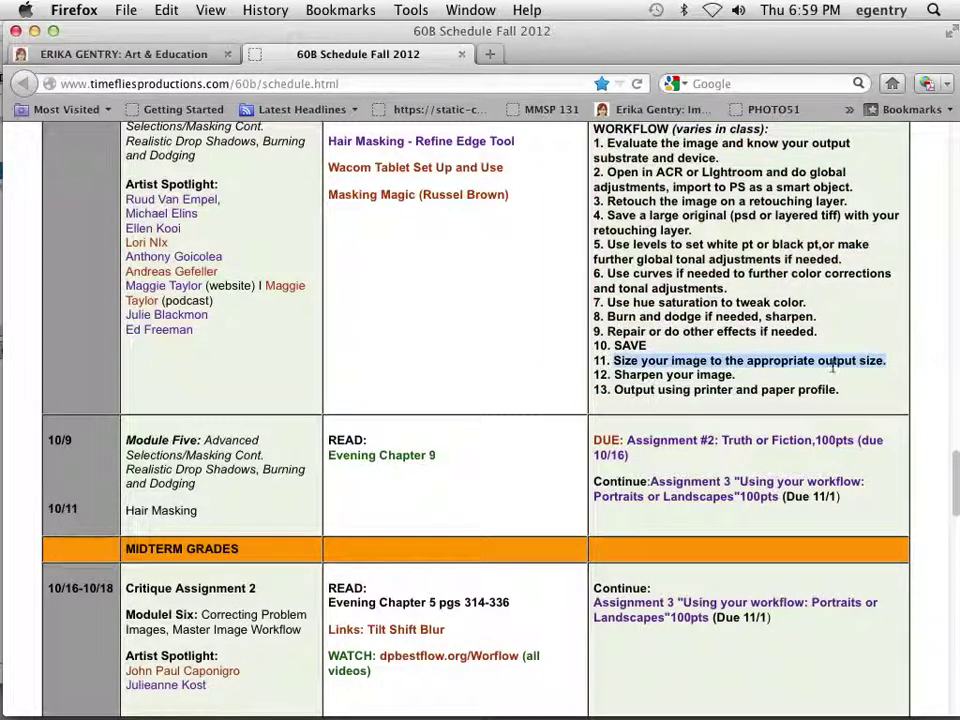
left_click(714, 377)
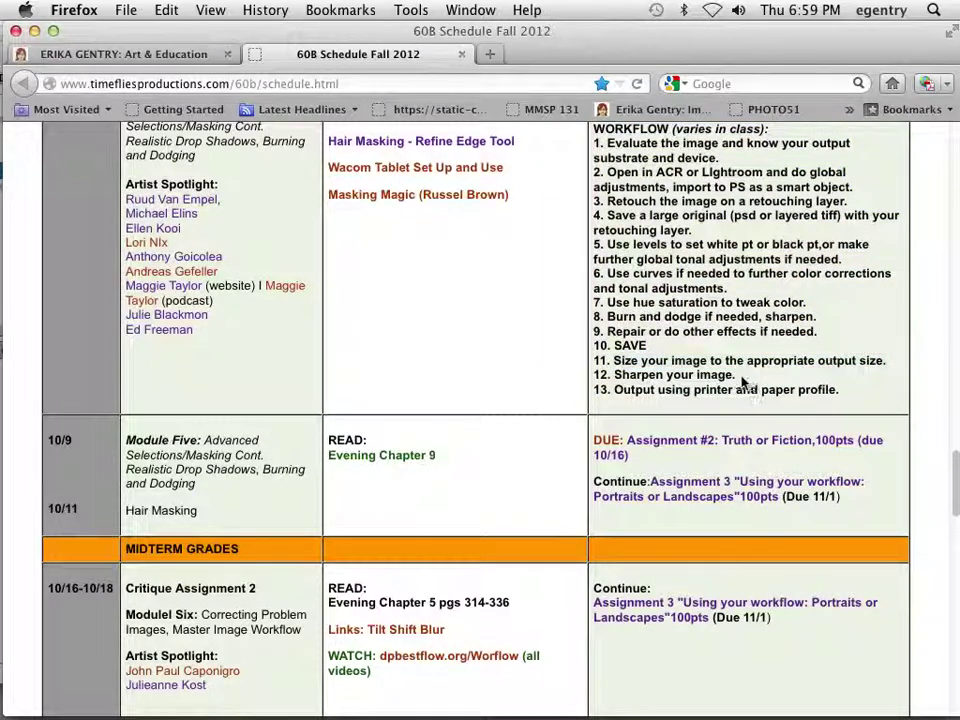
left_click_drag(737, 376, 610, 376)
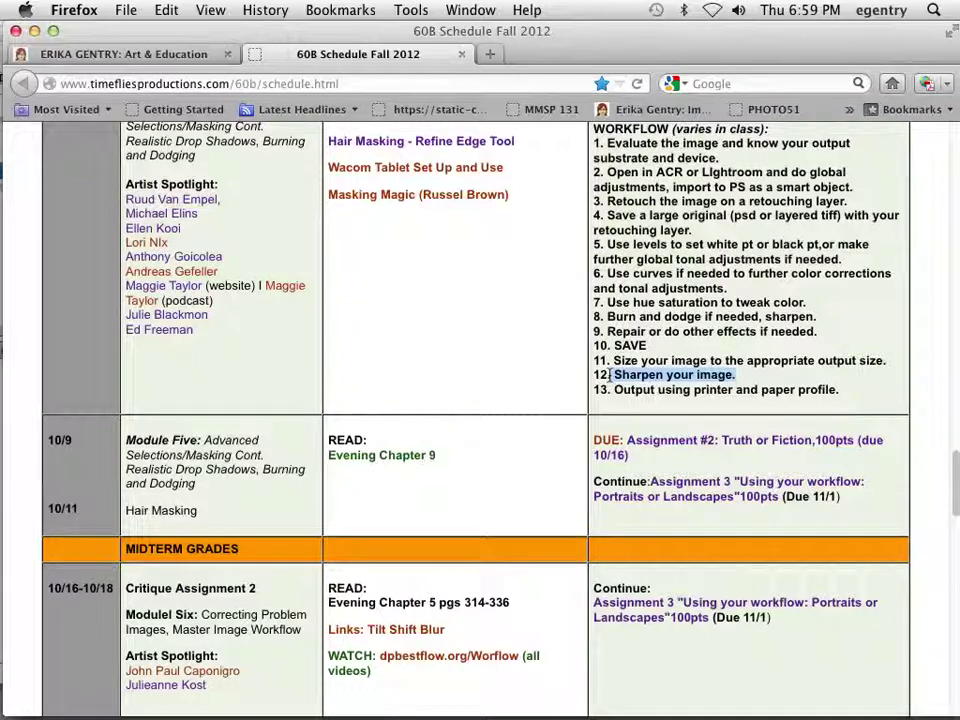
left_click(33, 32)
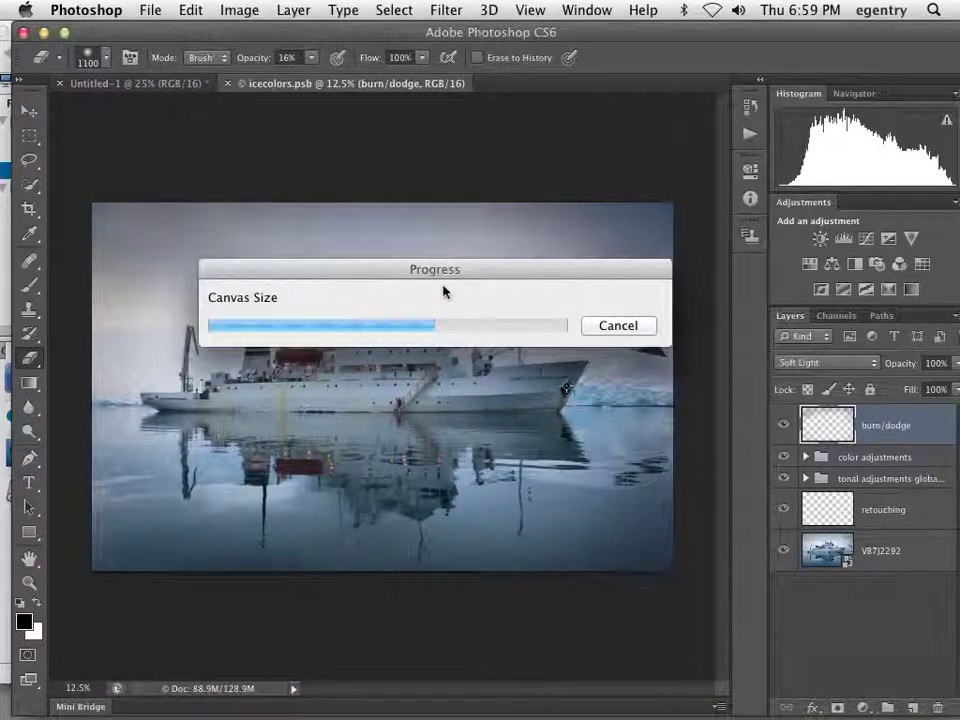
- Cancel the running canvas extension and merge all layers, VB7J2292 through burn/dodge, into a new top layer while keeping the originals
left_click(593, 315)
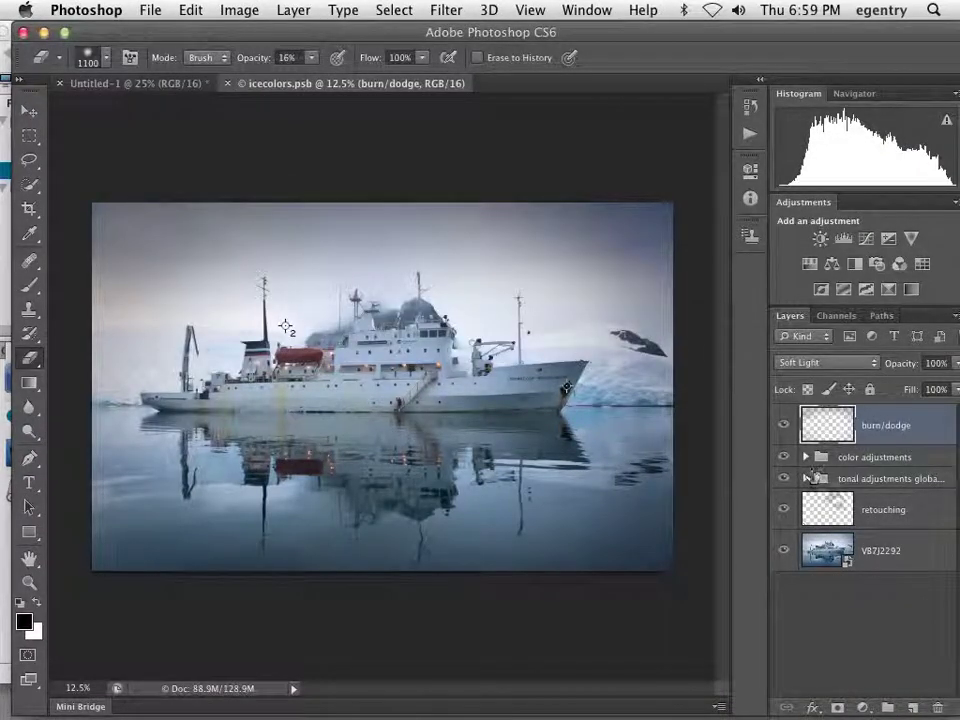
left_click(822, 553)
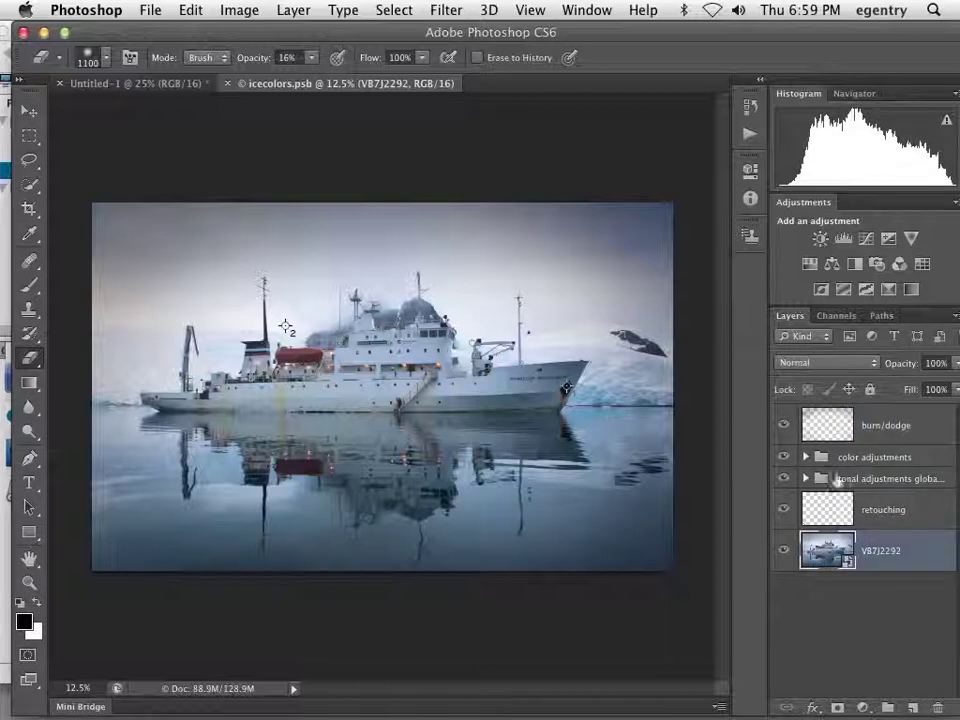
left_click(822, 428, "shift")
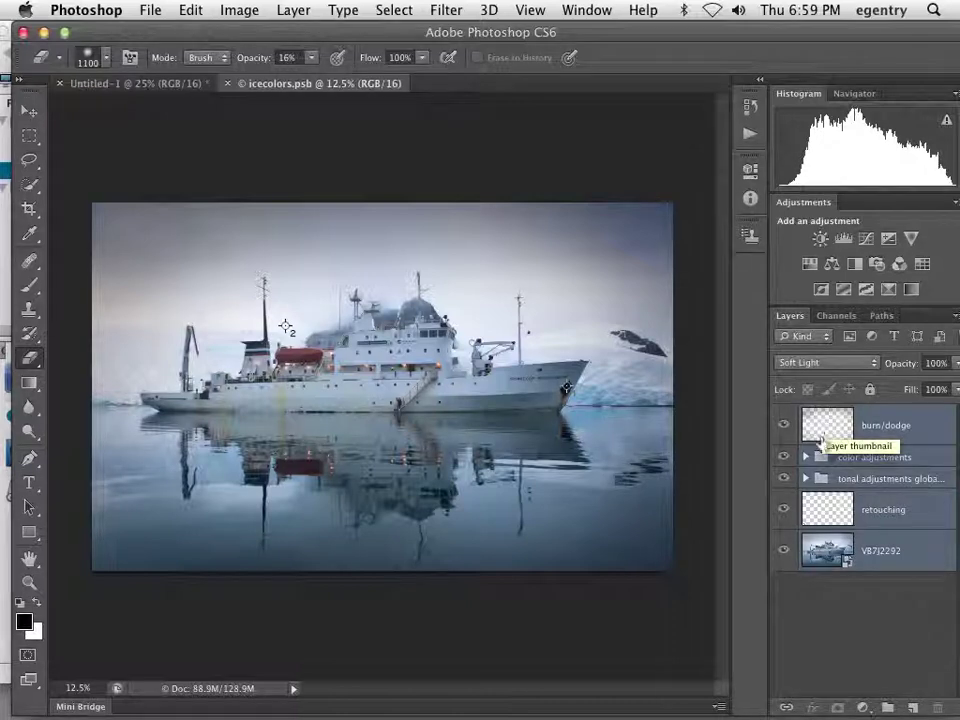
left_click(857, 606)
left_click(837, 557)
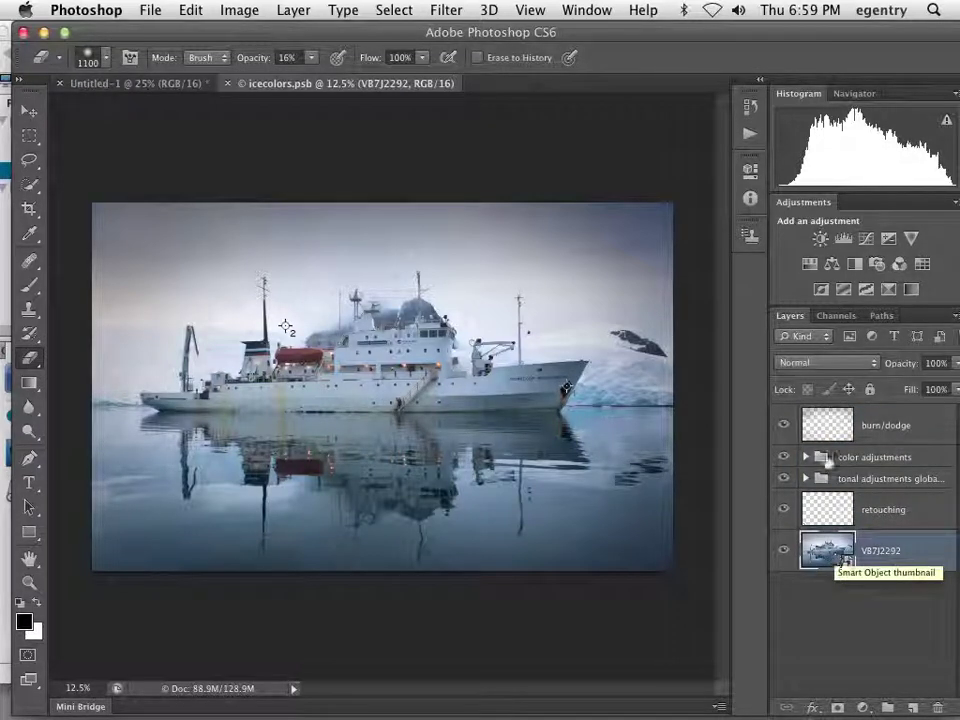
left_click(826, 428, "shift")
left_click_drag(802, 34, 783, 32)
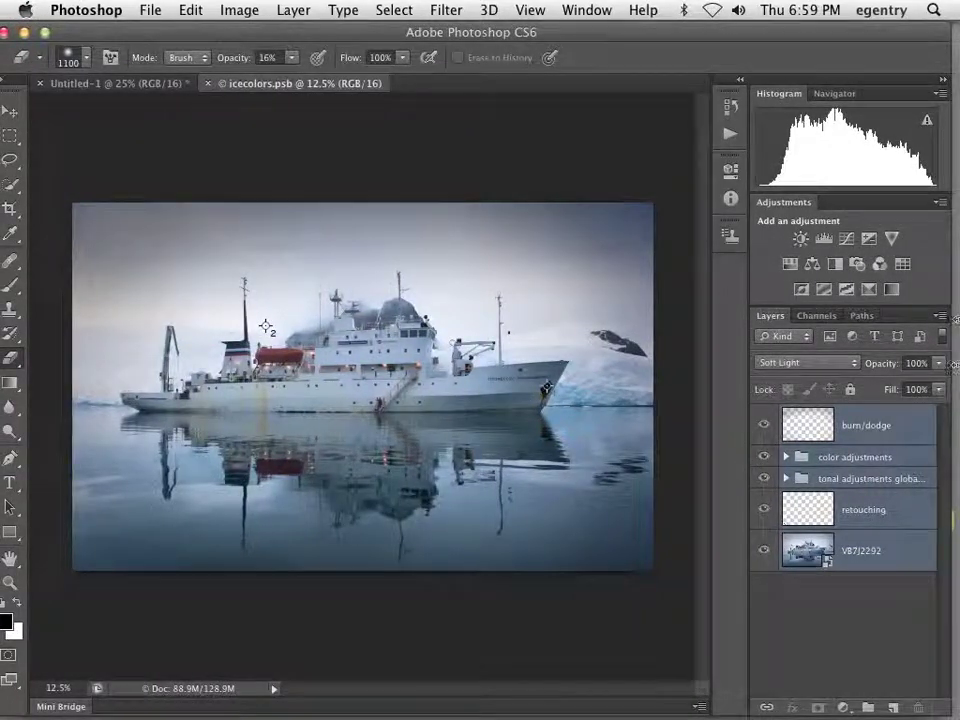
left_click(940, 316)
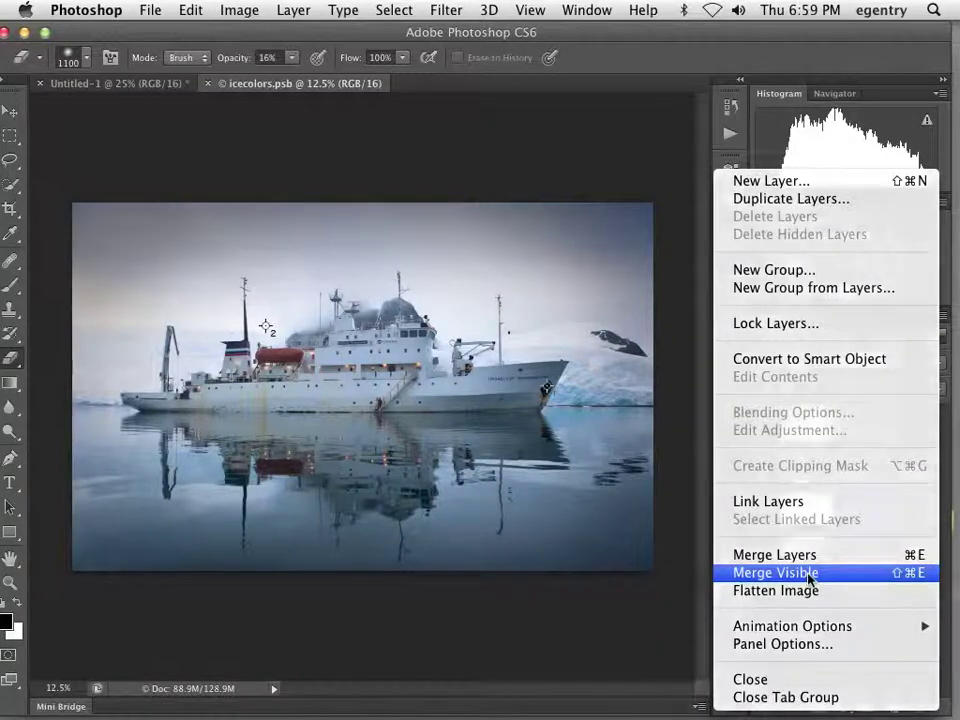
left_click(808, 573)
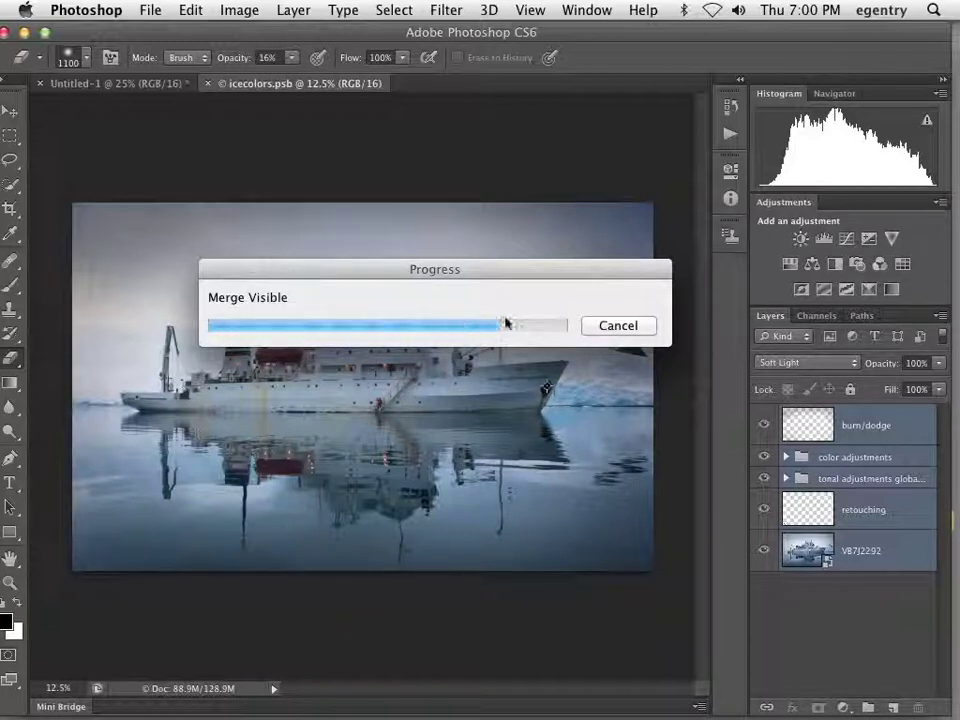
- Switch to Firefox, close the 60B schedule page, and look through the Tutorials category of the art and education blog
mouse_move(523, 712)
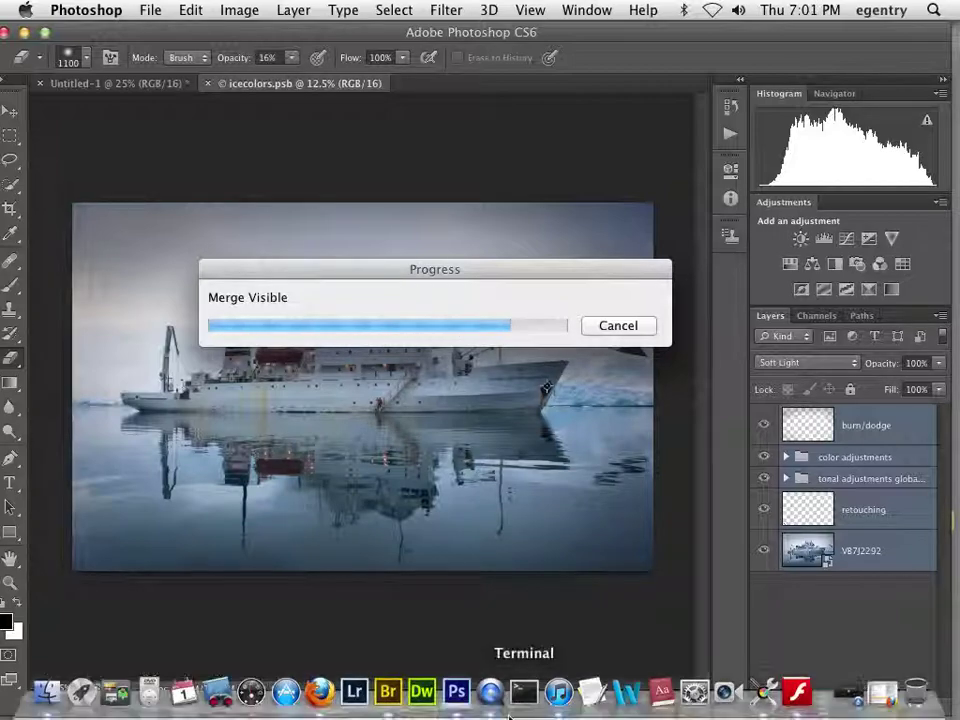
left_click(320, 690)
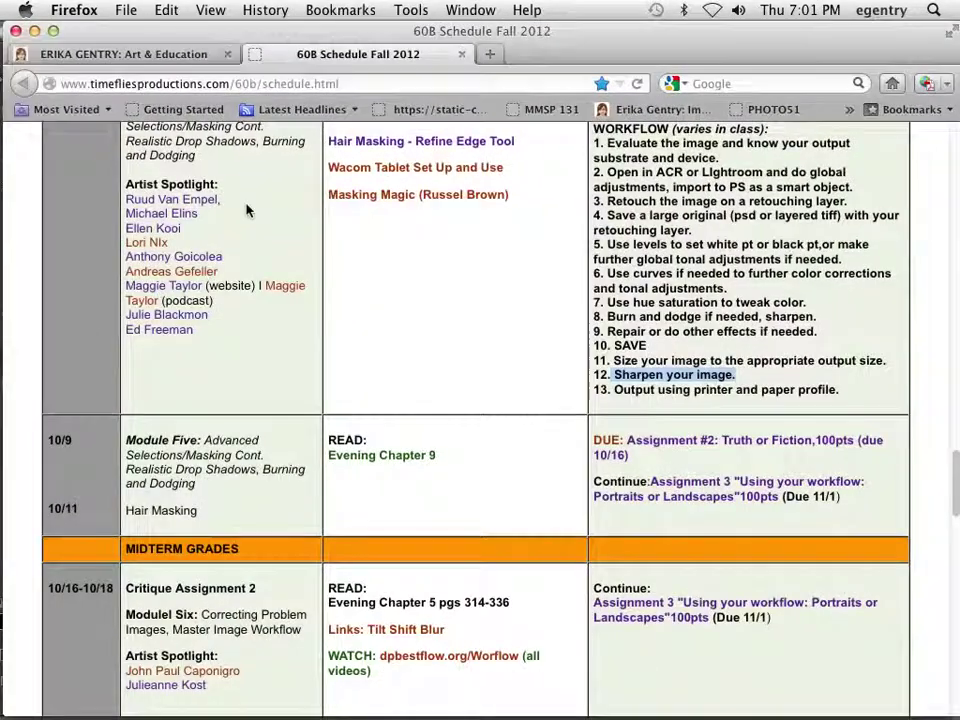
left_click(127, 84)
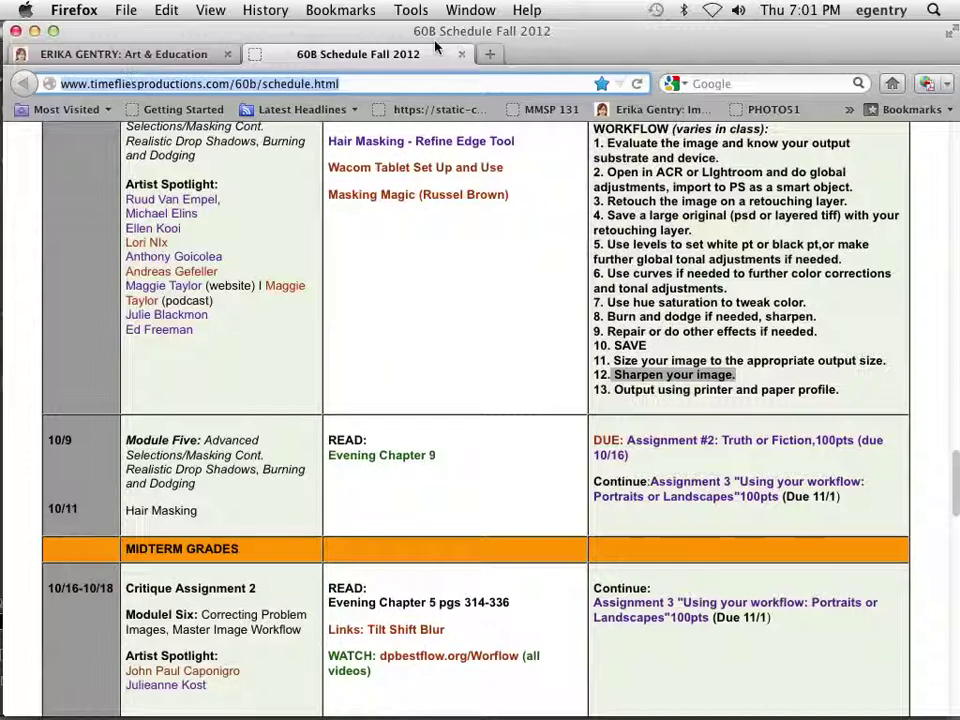
left_click(461, 54)
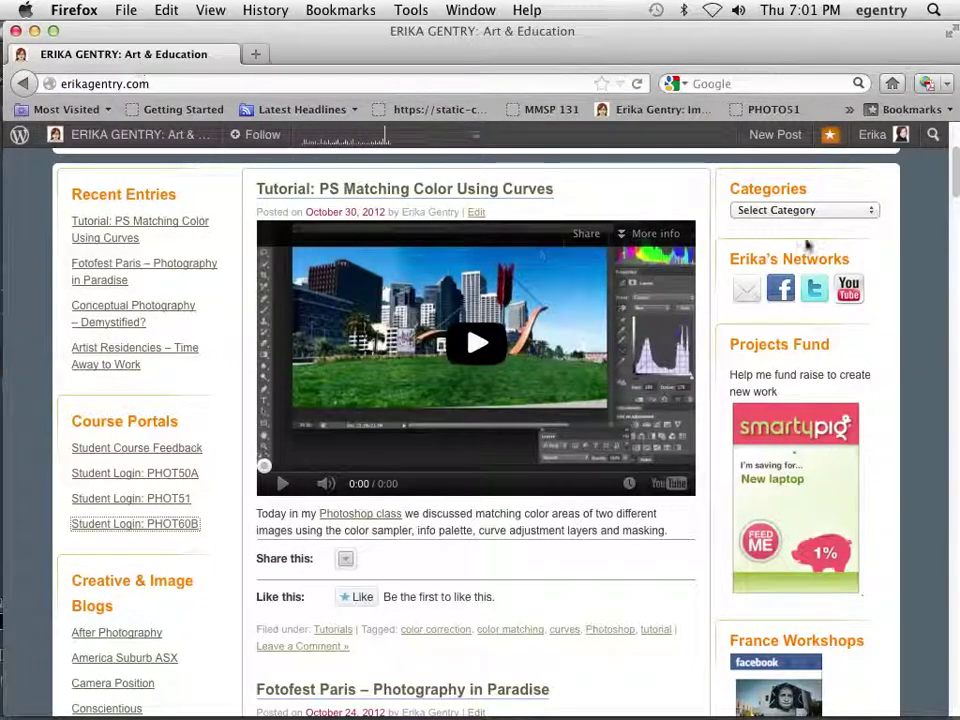
left_click(866, 211)
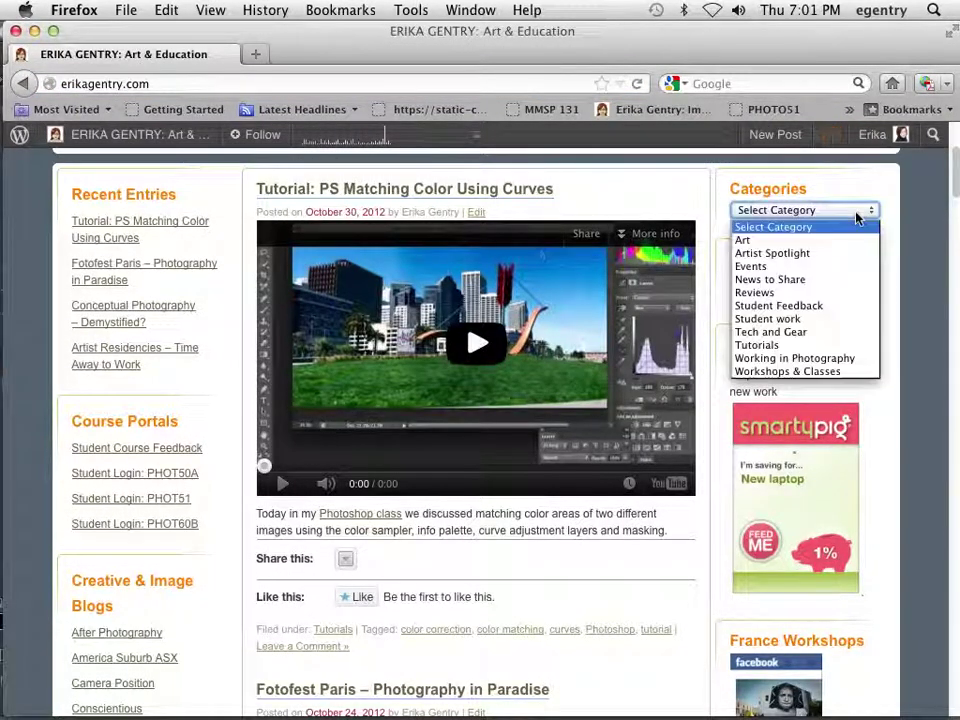
left_click(745, 346)
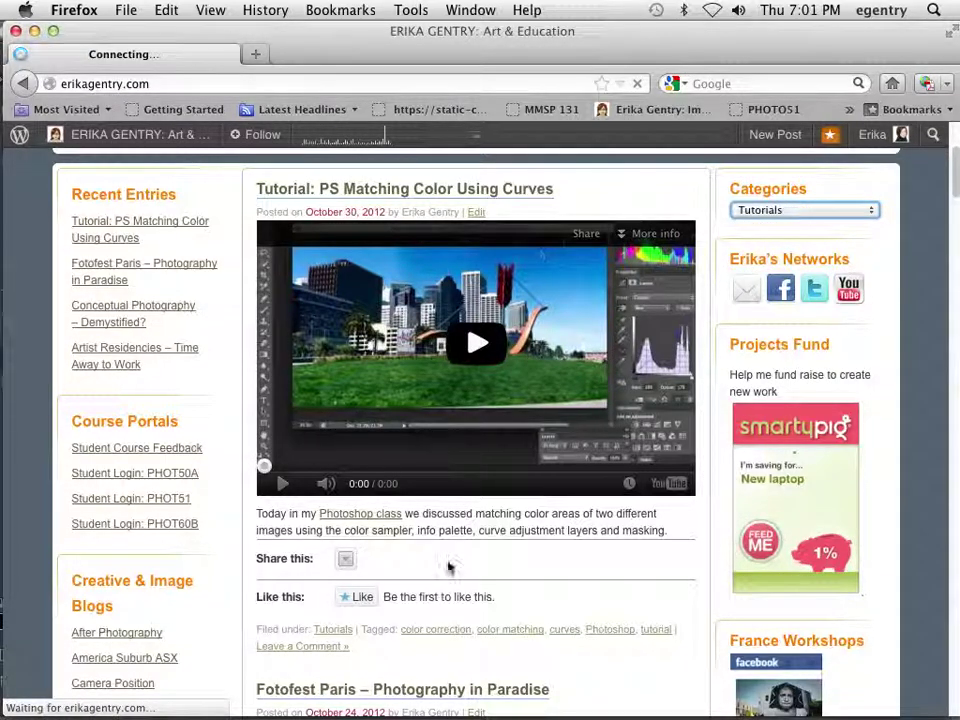
scroll(446, 465, "down", 10)
scroll(455, 490, "down", 5)
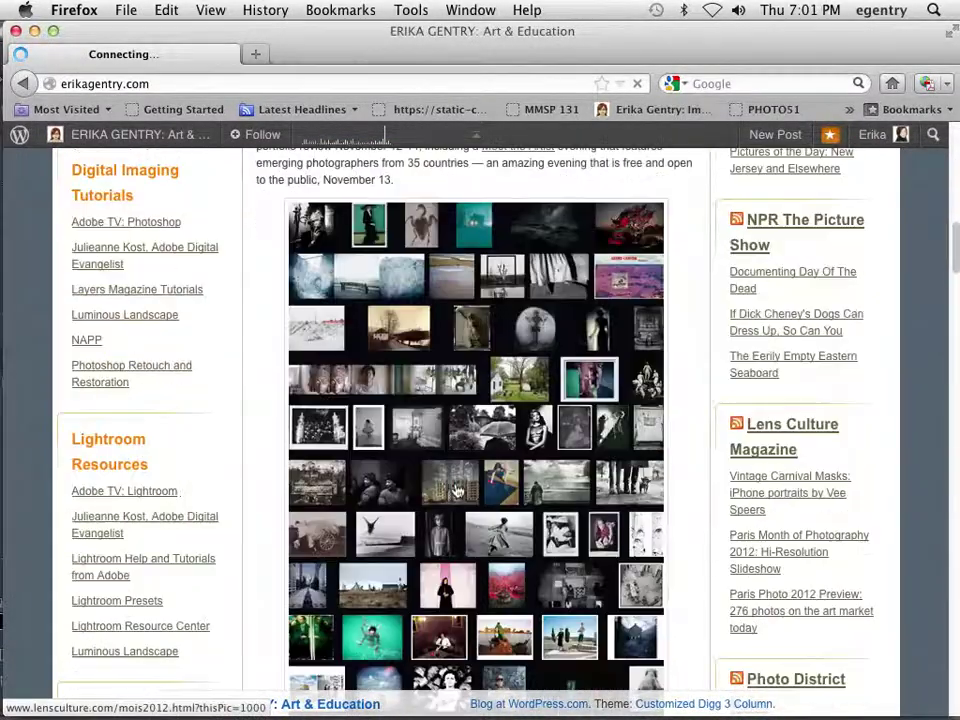
scroll(455, 490, "up", 4)
scroll(455, 487, "down", 10)
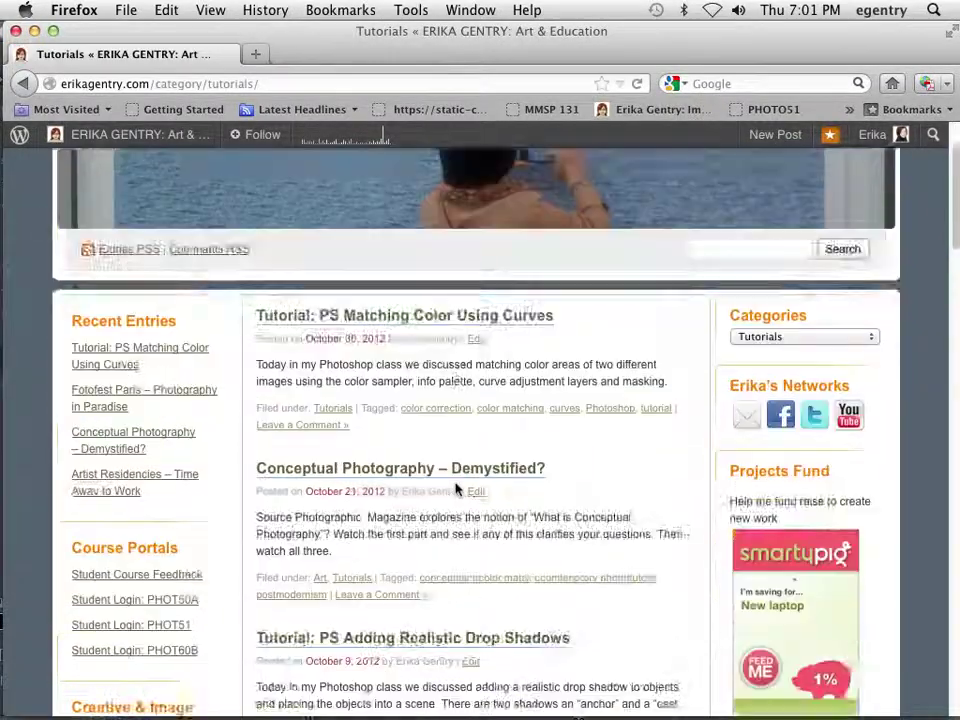
scroll(455, 483, "down", 3)
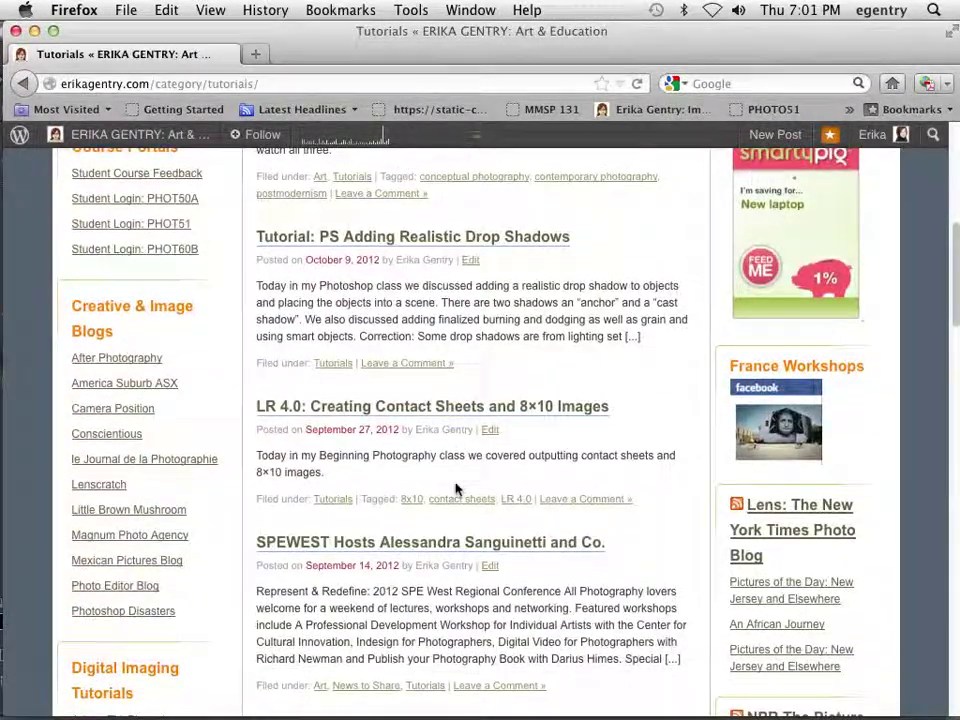
scroll(455, 487, "up", 7)
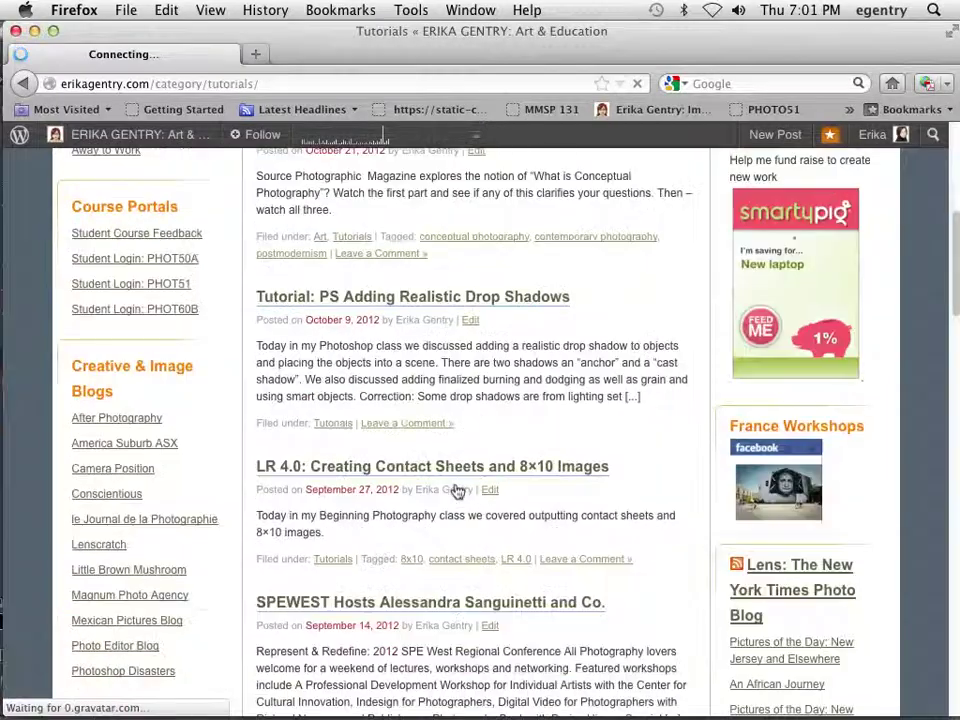
- Open the blog's linked YouTube channel, look through its uploaded videos, and return to Photoshop
left_click(848, 279)
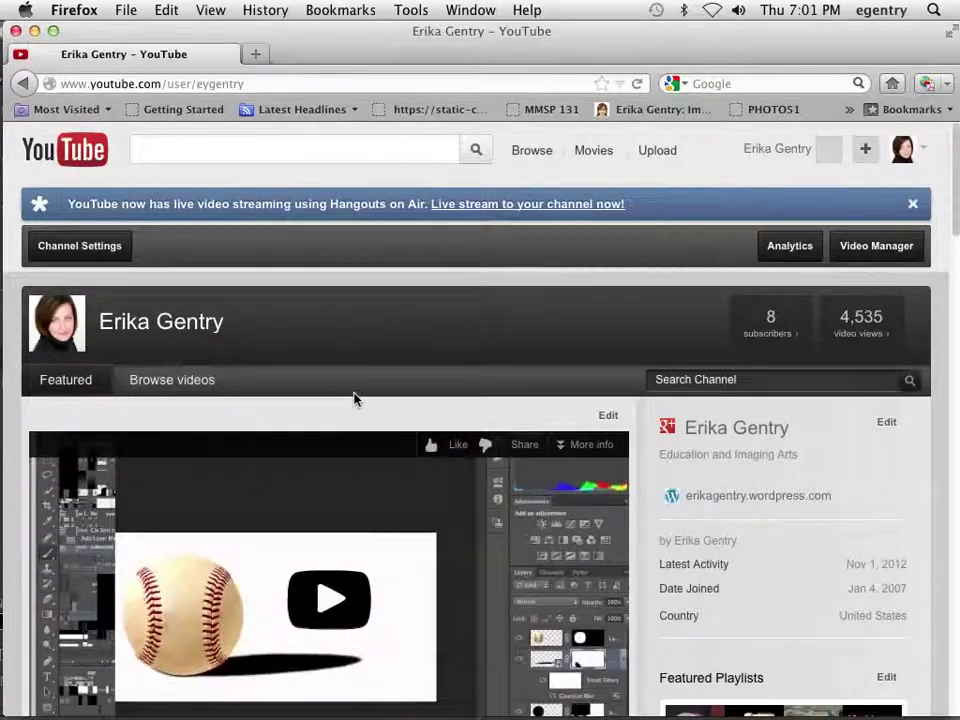
scroll(354, 399, "down", 5)
scroll(354, 400, "down", 5)
scroll(354, 400, "down", 3)
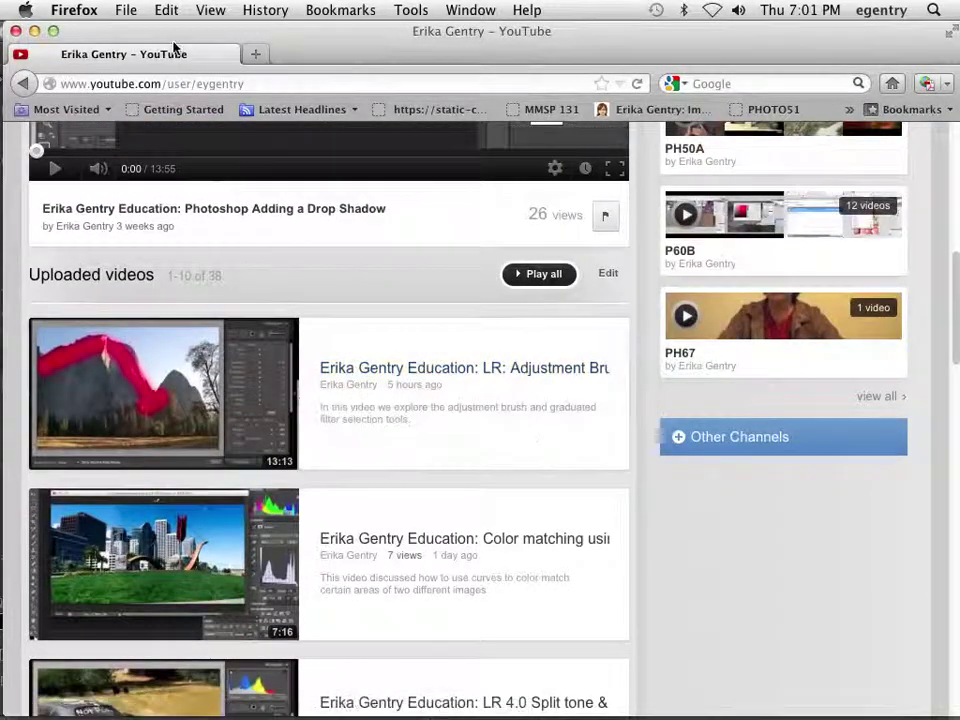
left_click(34, 33)
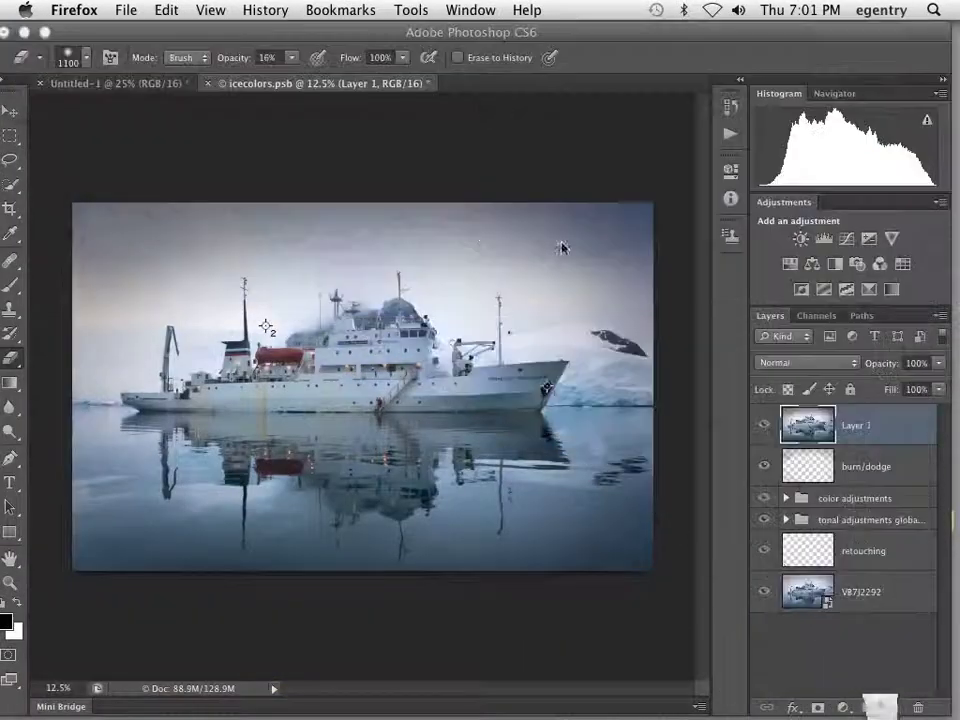
- Rename the merged layer at the top of the stack as sharpen
double_click(857, 428)
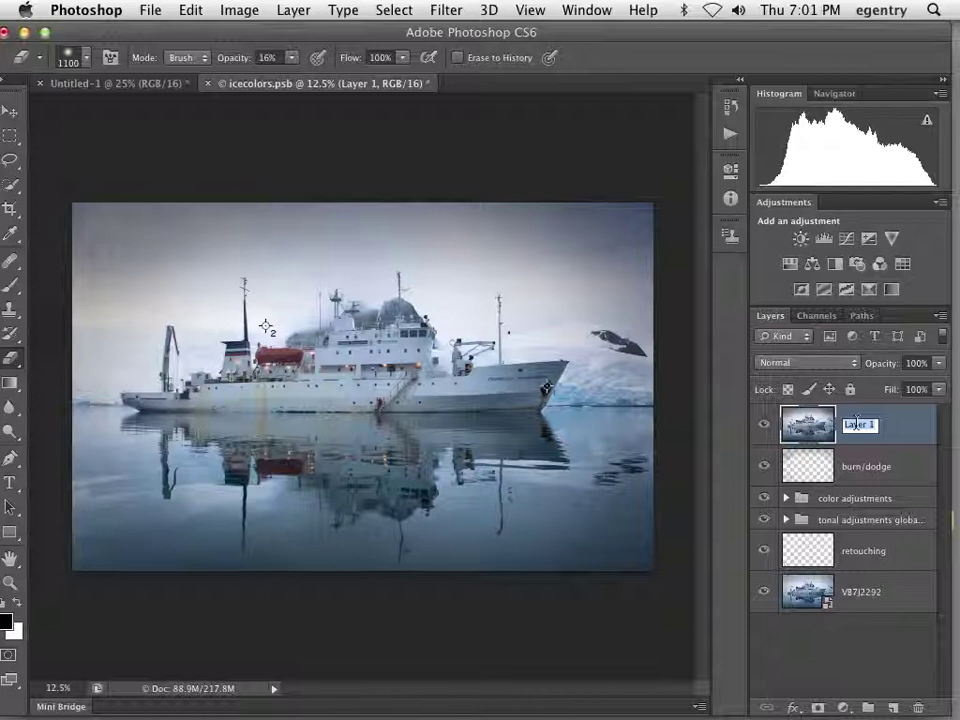
type("sharpen")
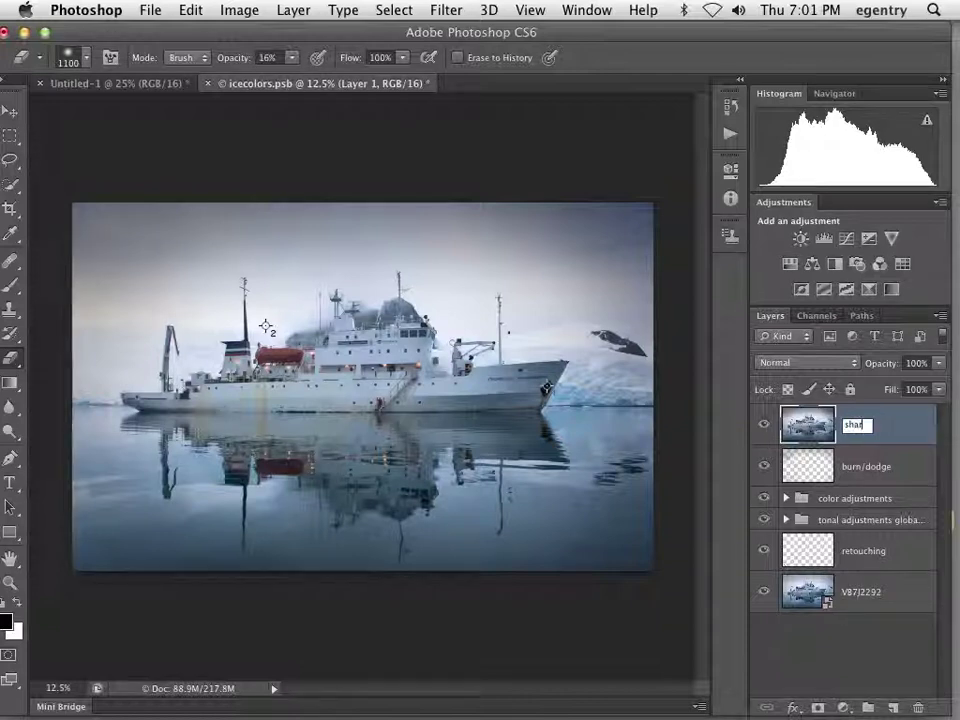
key("Return")
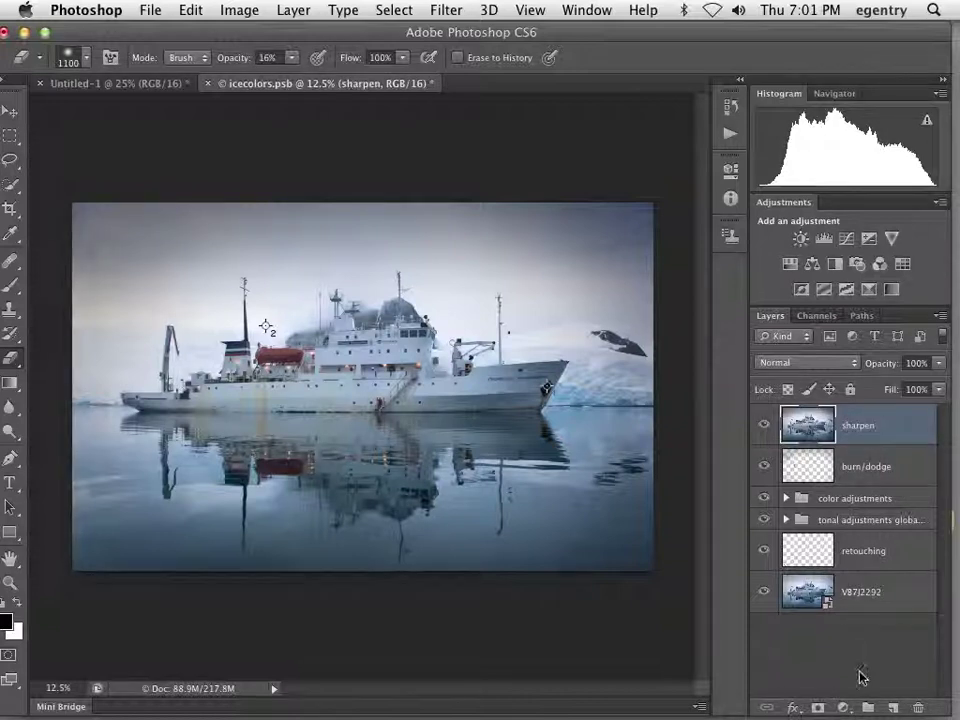
- Convert the sharpen layer to a smart object
left_click(857, 677)
left_click(800, 418)
left_click(292, 9)
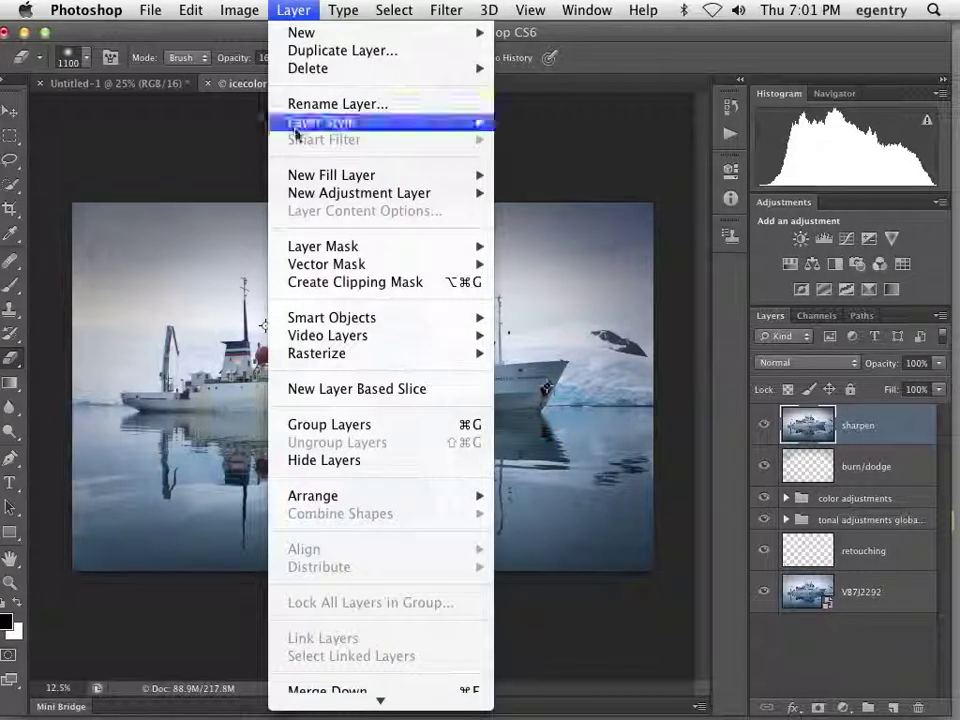
mouse_move(323, 318)
left_click(540, 318)
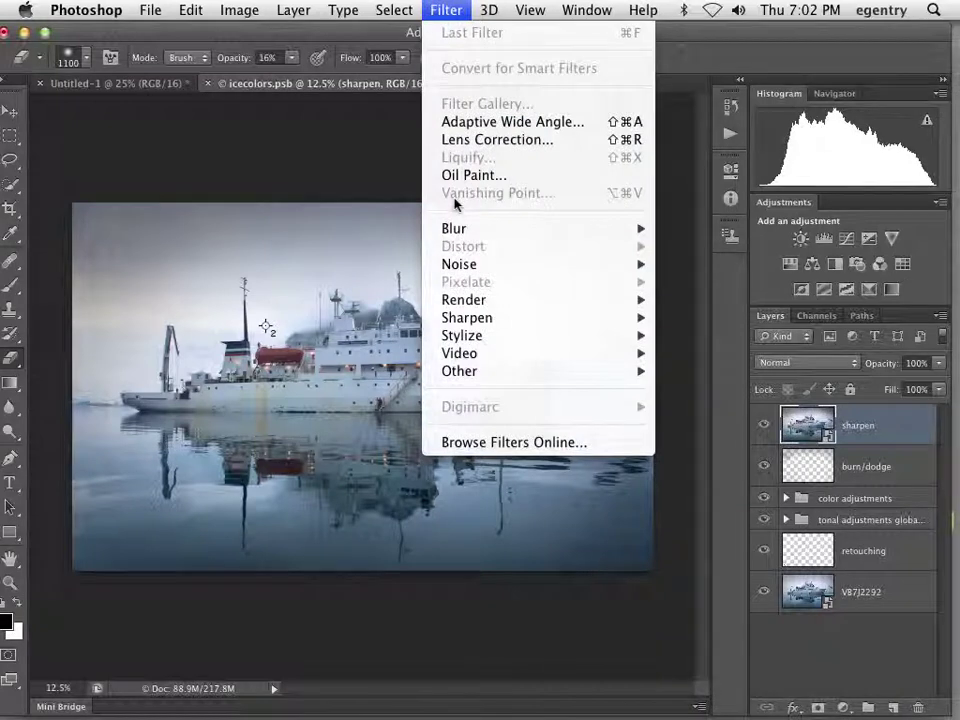
- Start the Unsharp Mask filter on the sharpen layer, try an Amount of 500%, and inspect the ship's hull in the preview
mouse_move(452, 266)
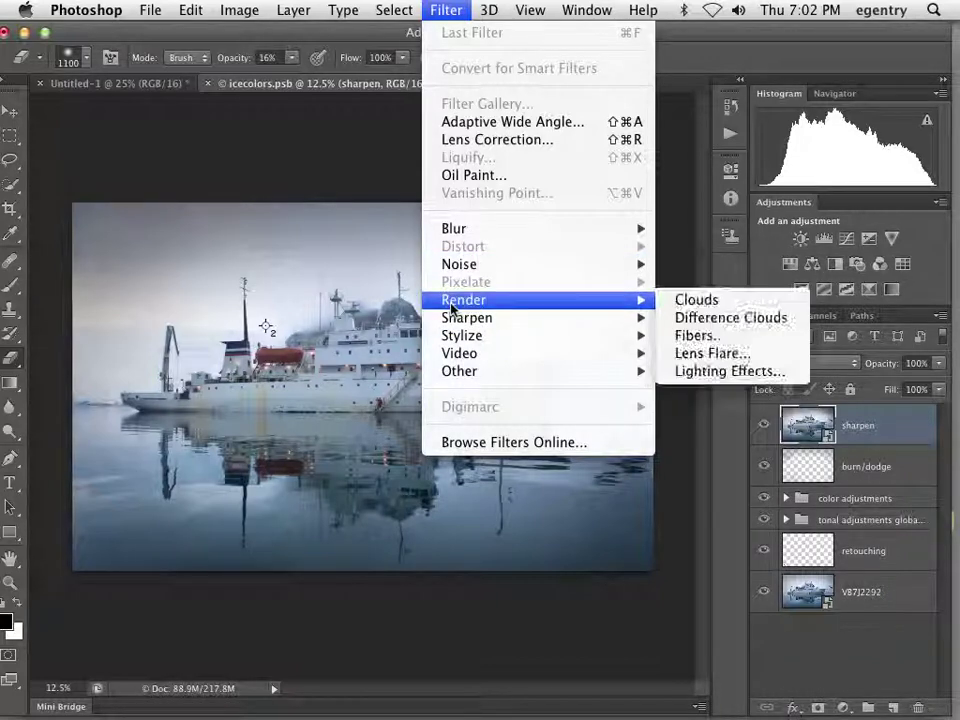
mouse_move(483, 320)
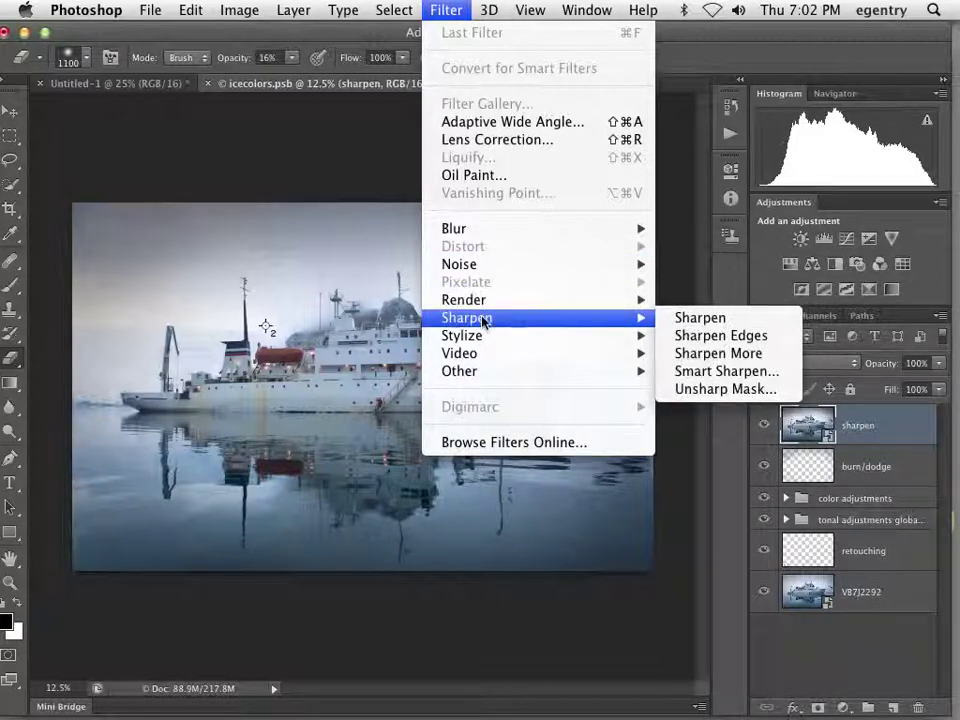
left_click(704, 391)
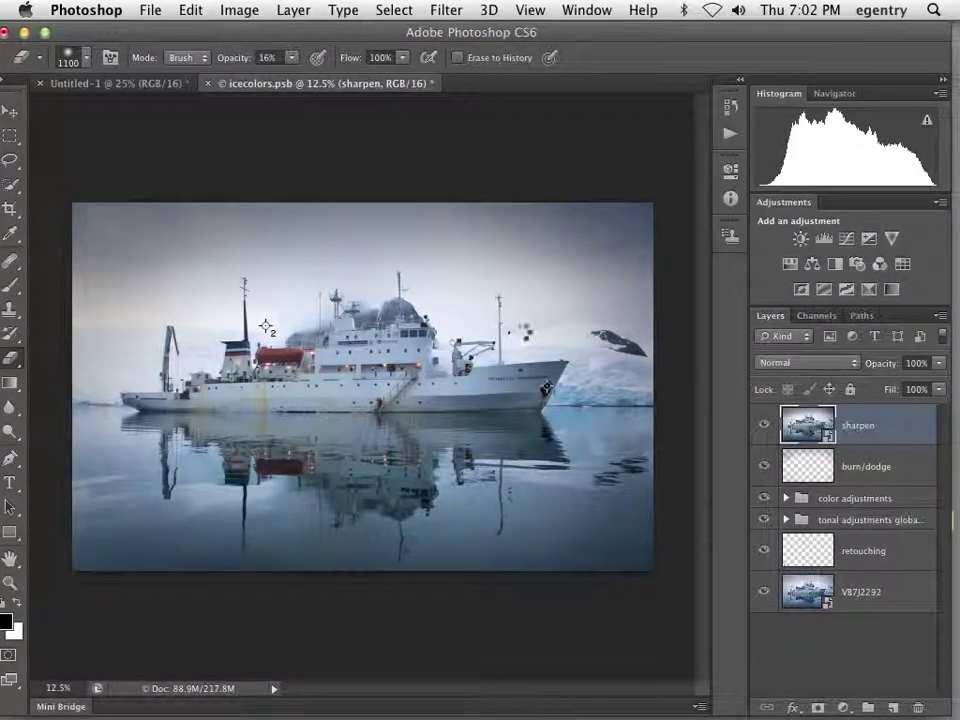
left_click_drag(561, 152, 431, 124)
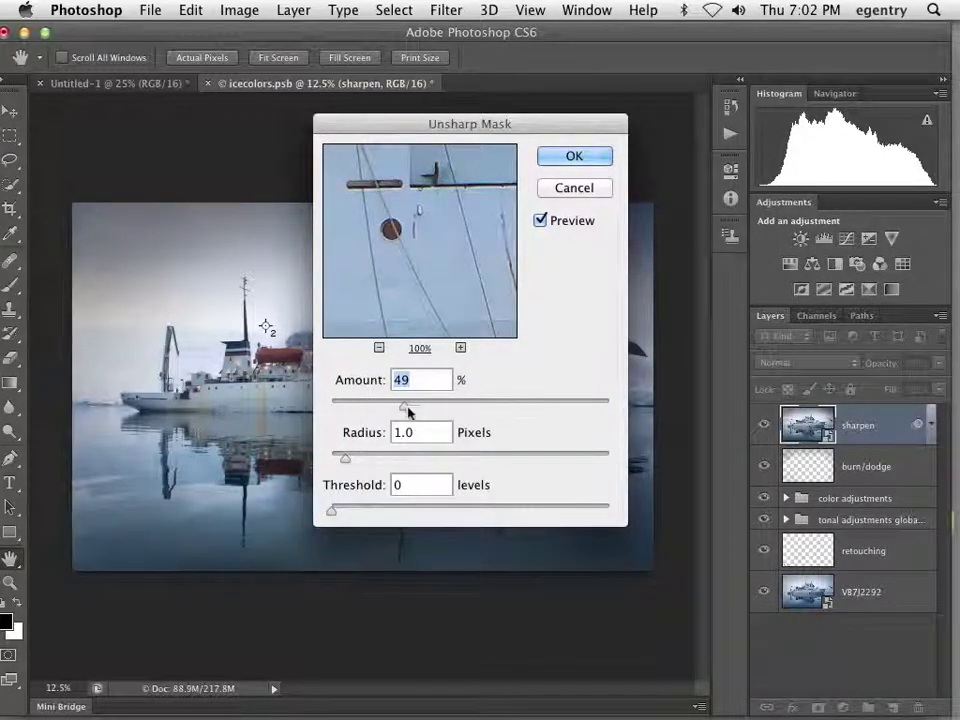
left_click_drag(425, 412, 612, 406)
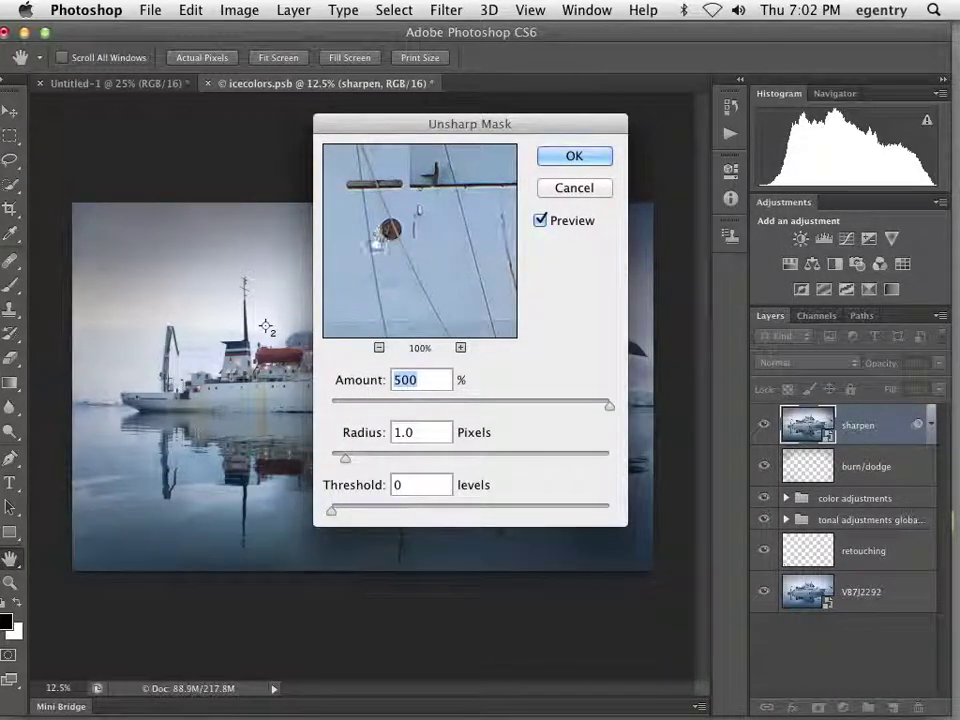
left_click_drag(369, 268, 602, 283)
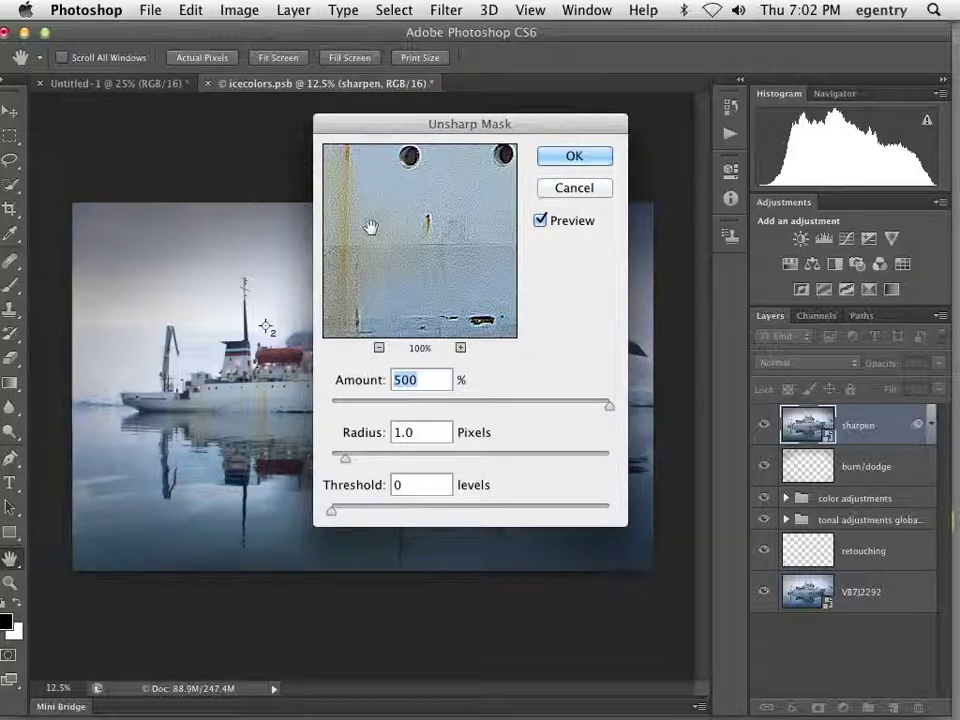
- Reduce the Unsharp Mask Amount to 80% while checking the water reflections in the preview, and apply the filter
left_click_drag(607, 407, 463, 417)
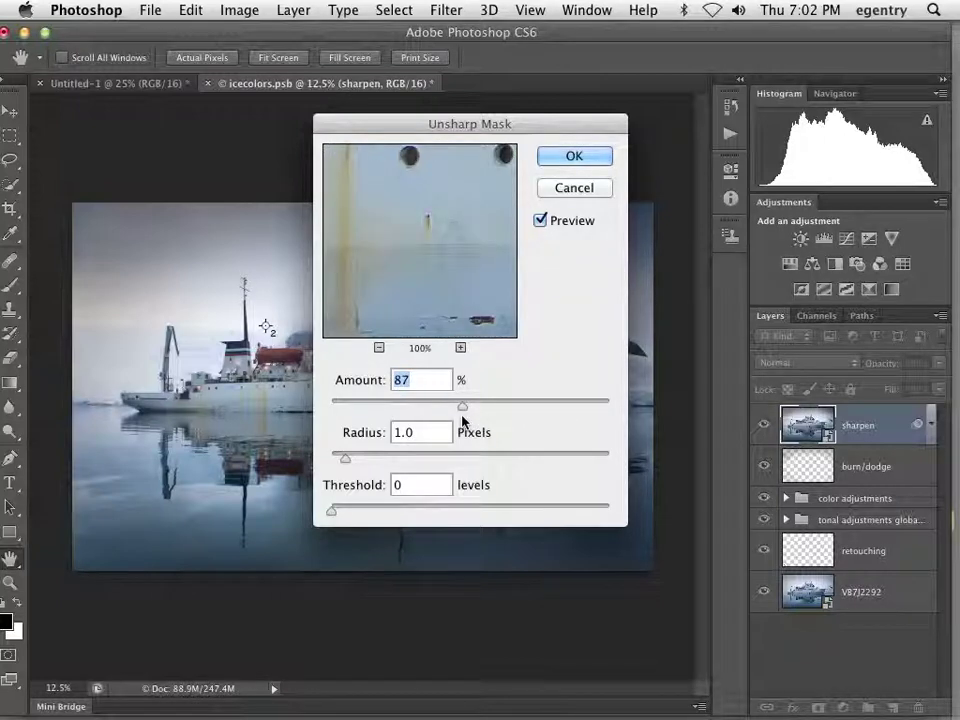
left_click_drag(373, 194, 446, 266)
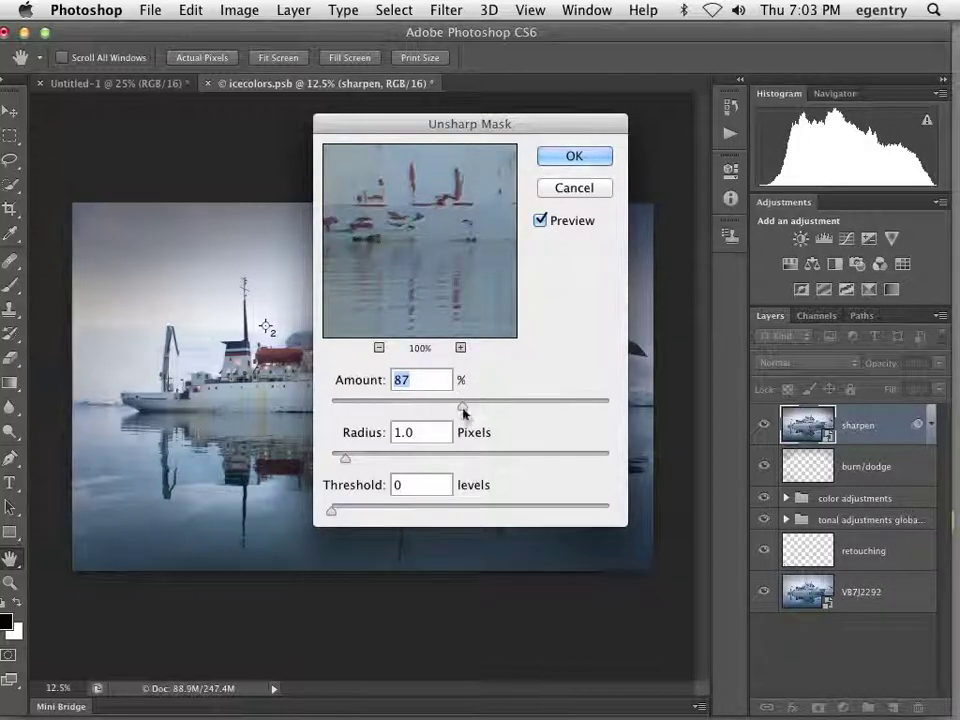
mouse_move(463, 410)
left_mouse_down()
mouse_move(491, 409)
mouse_move(450, 407)
left_mouse_up()
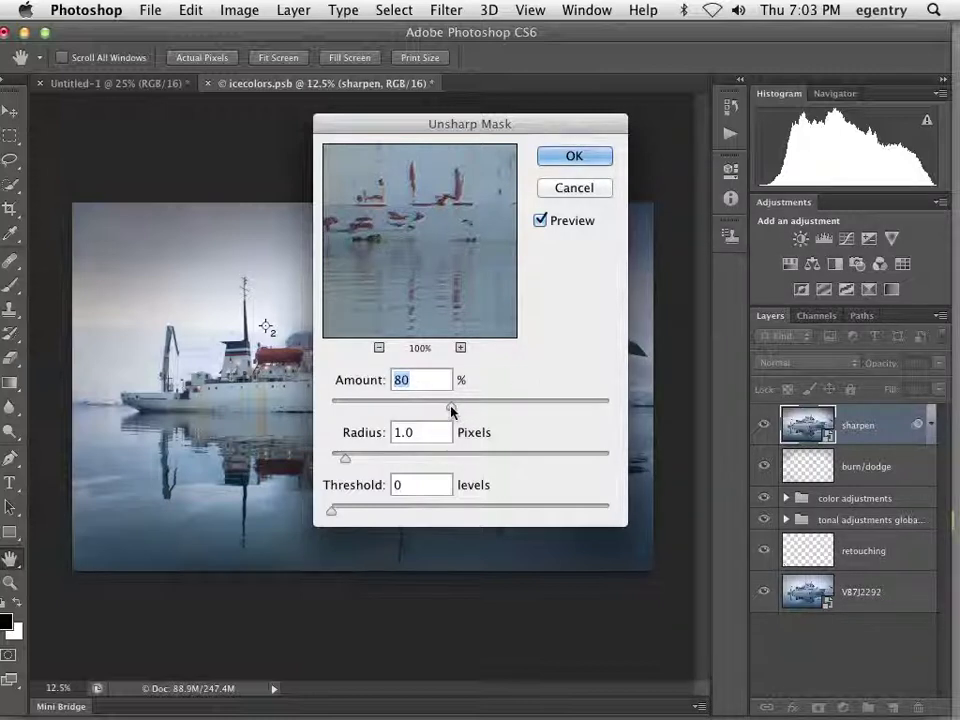
left_click(576, 157)
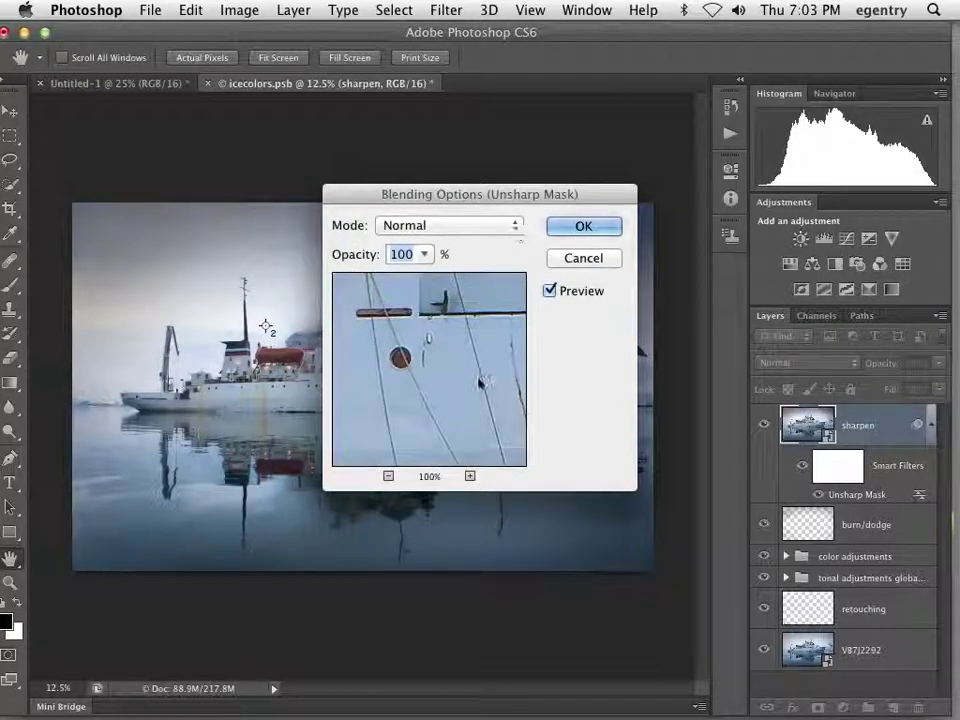
- Cancel the filter blending options, try the Eraser on the Unsharp Mask's filter mask near the ship's bow, and undo the stroke
left_click(576, 258)
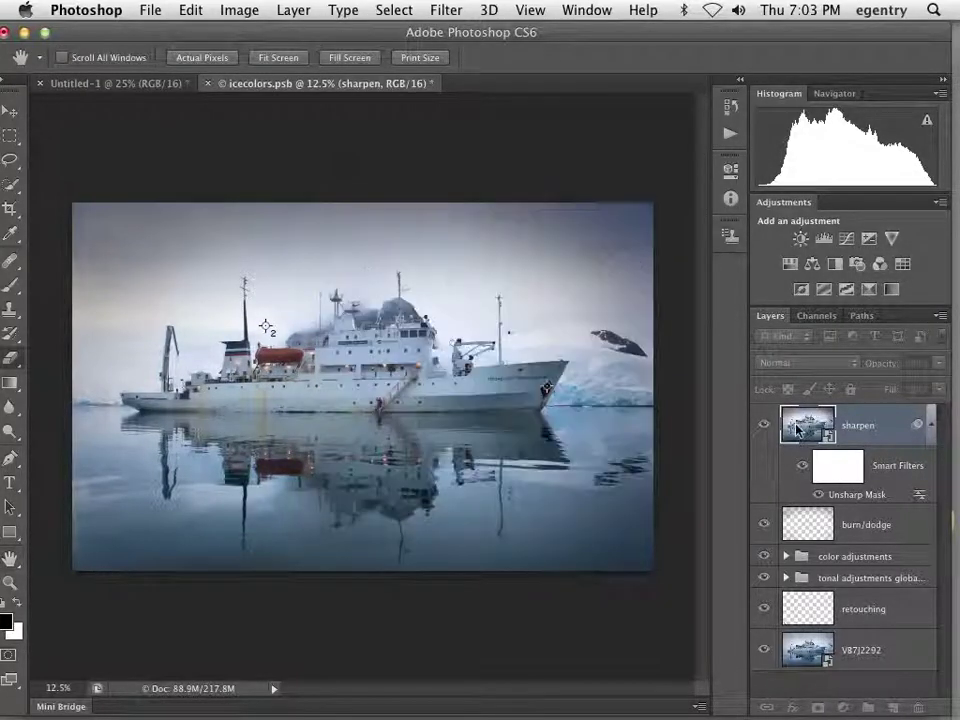
key("e")
left_click(838, 466)
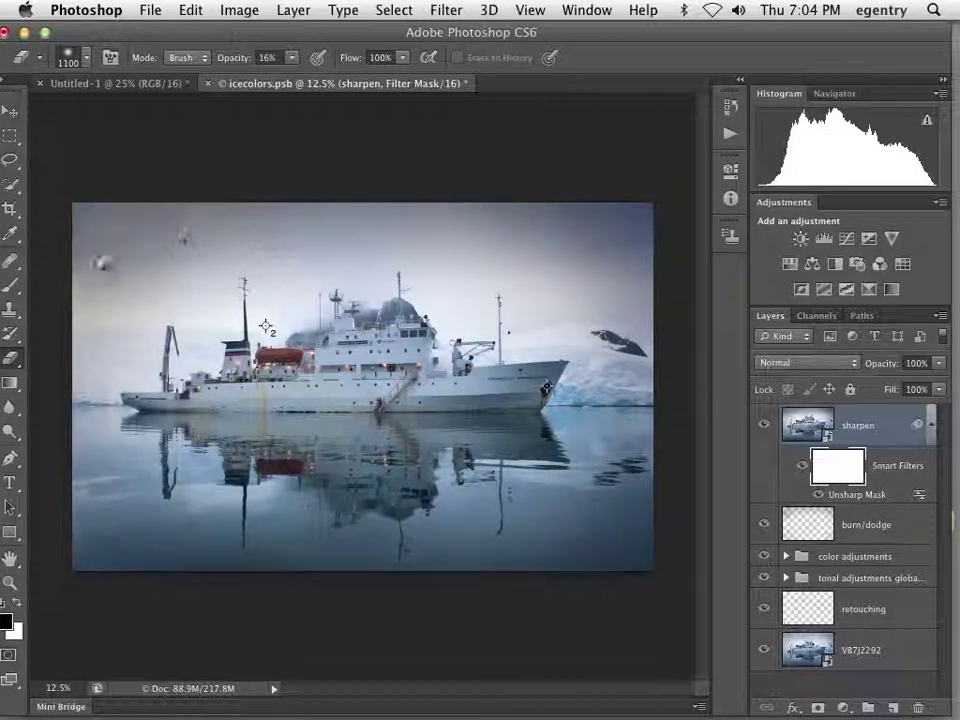
left_click_drag(536, 410, 630, 390)
key("ctrl+z")
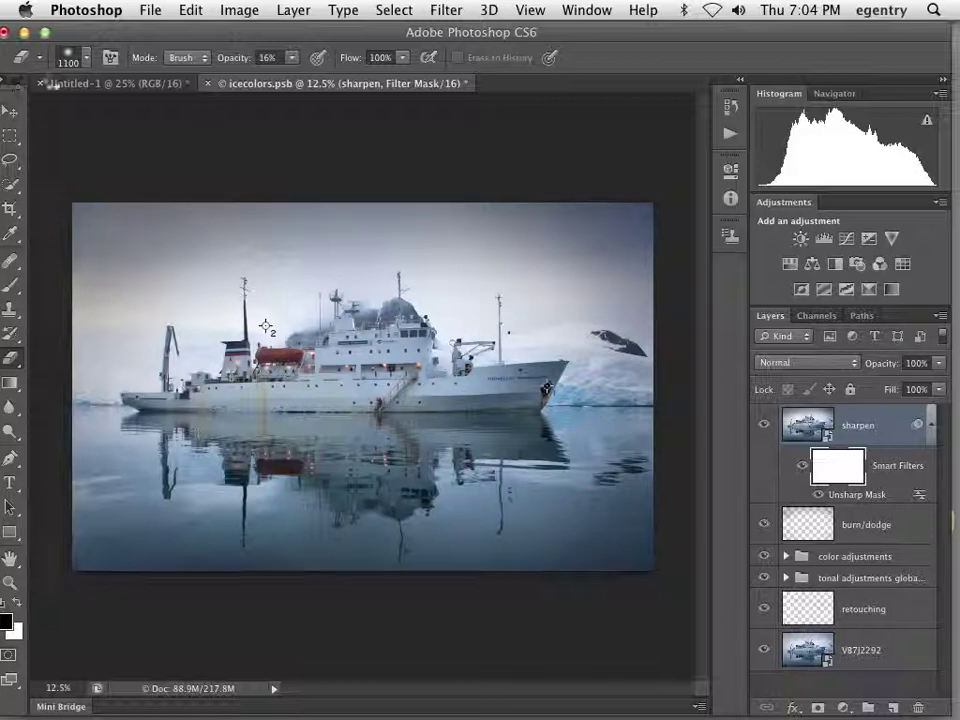
- Brush black at 56% opacity on the Unsharp Mask's filter mask around the ship, fill the mask with white, and undo the fill
key("b")
left_click_drag(83, 37, 133, 39)
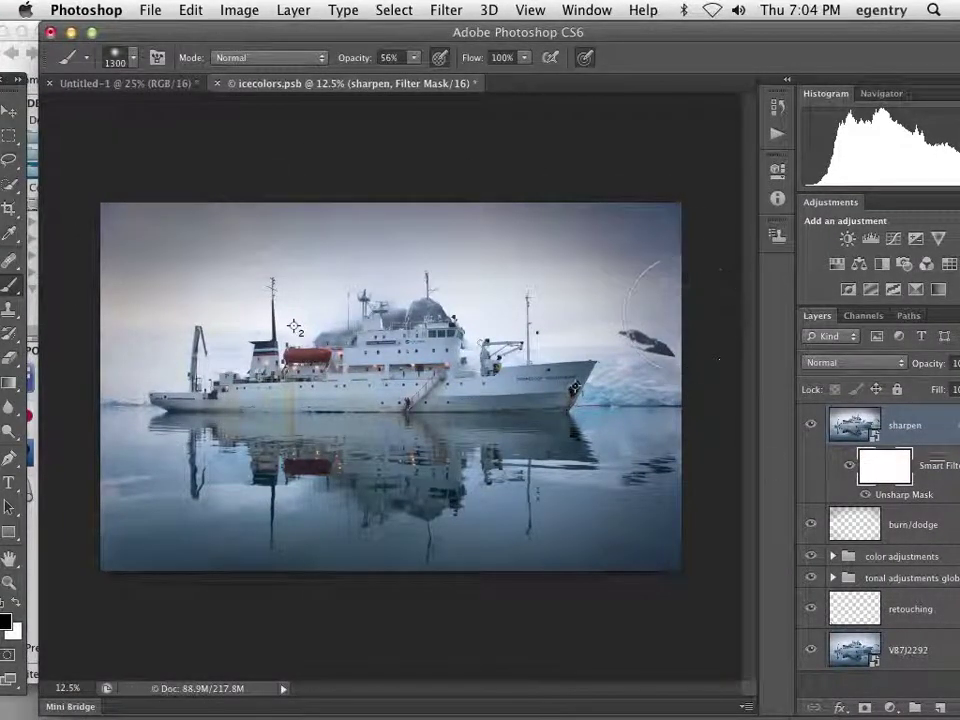
mouse_move(640, 330)
left_mouse_down()
mouse_move(665, 395)
mouse_move(655, 345)
mouse_move(665, 350)
left_mouse_up()
left_click_drag(665, 348, 665, 348)
key("super+BackSpace")
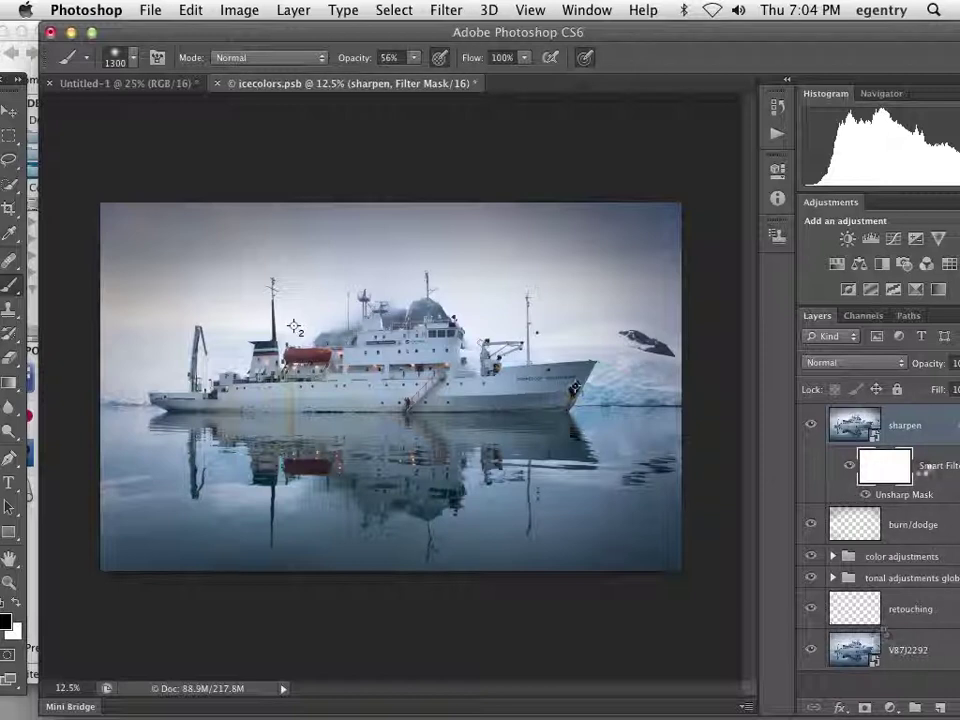
key("super+z")
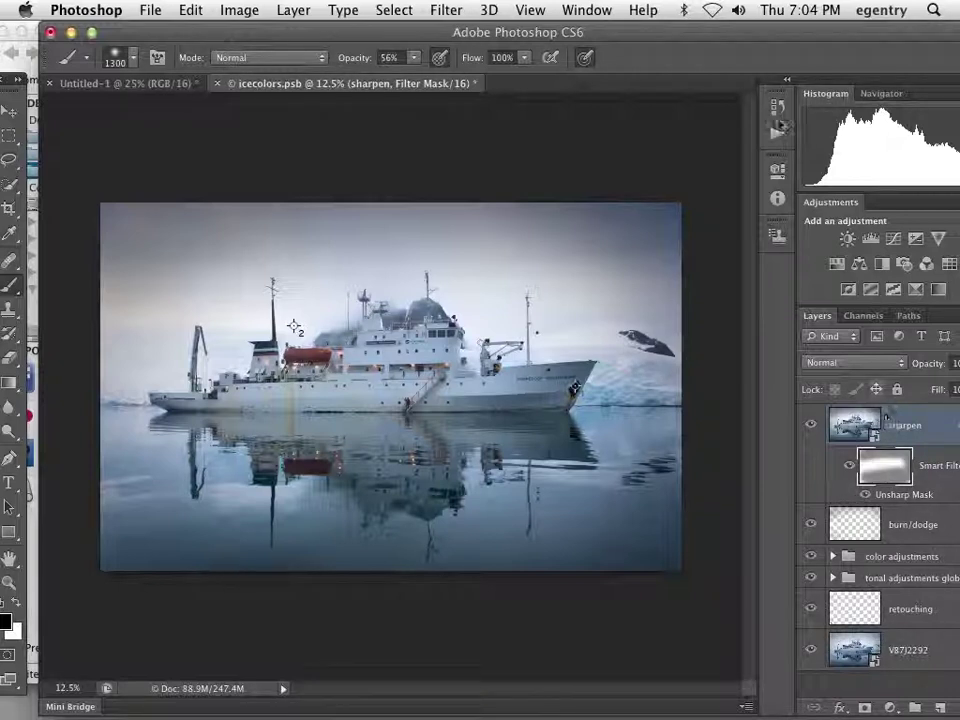
left_click_drag(741, 36, 697, 31)
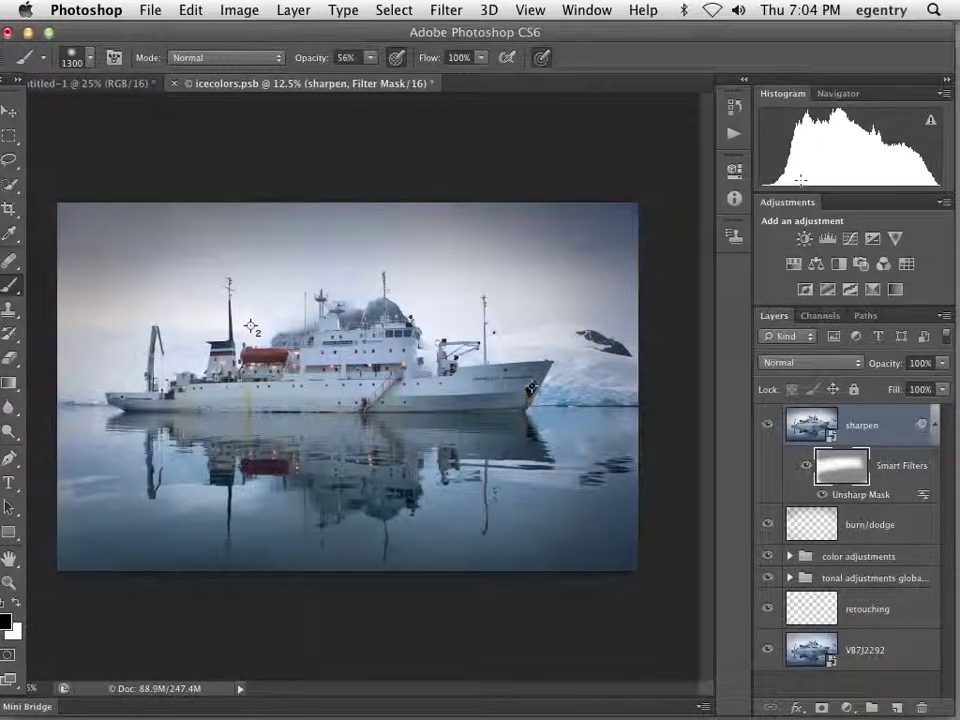
- Delete the Unsharp Mask smart filter from the sharpen layer and apply a High Pass filter with a 1.0 pixel radius instead
left_click_drag(890, 466, 918, 706)
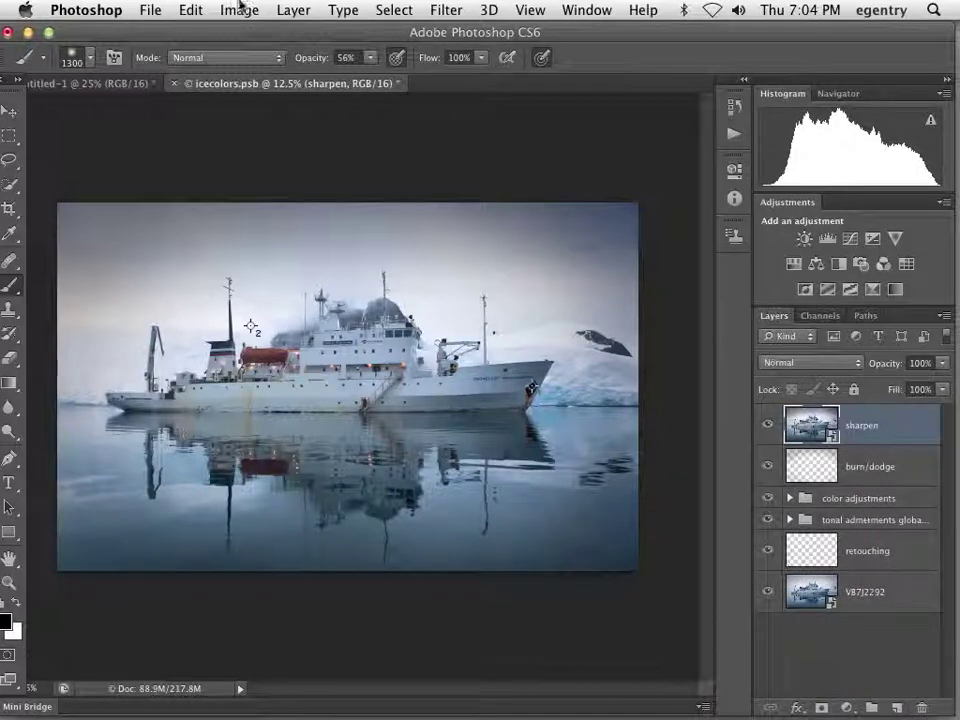
left_click(437, 14)
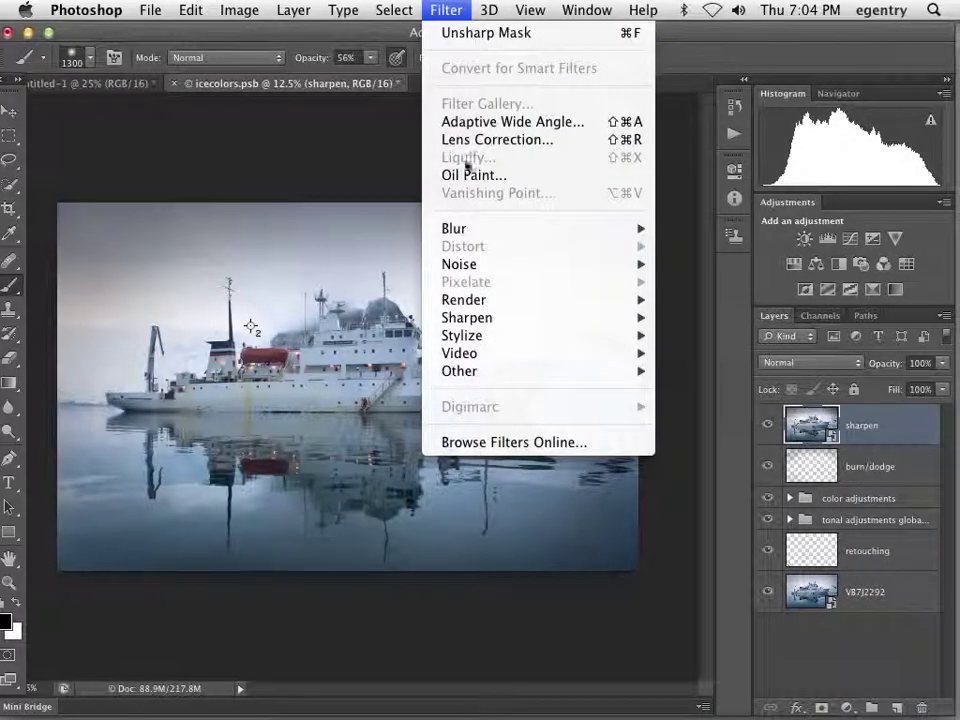
mouse_move(489, 374)
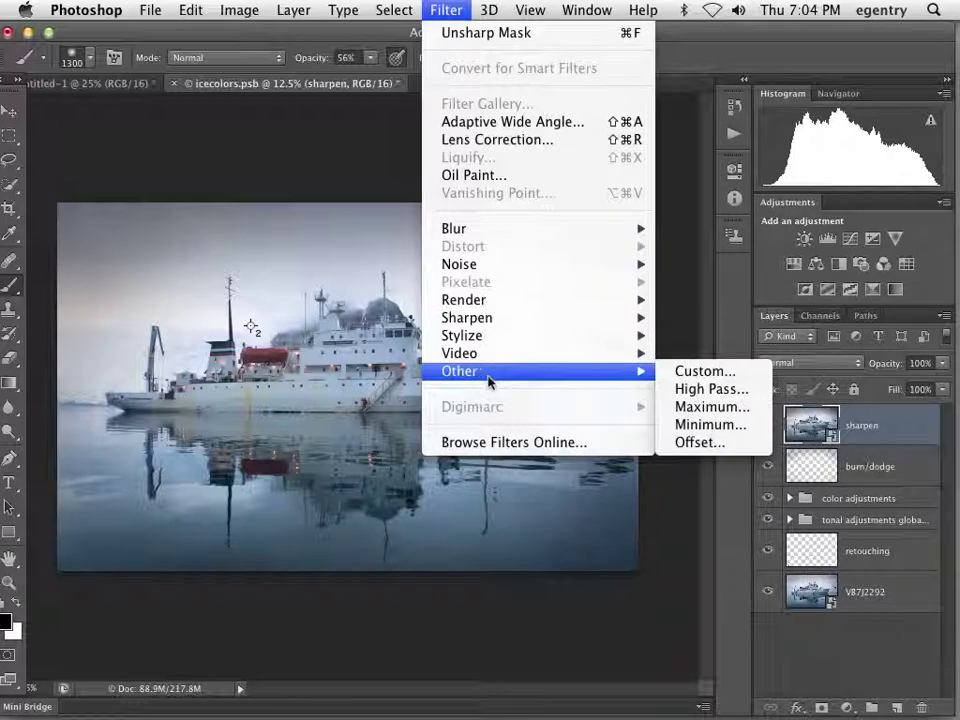
left_click(689, 390)
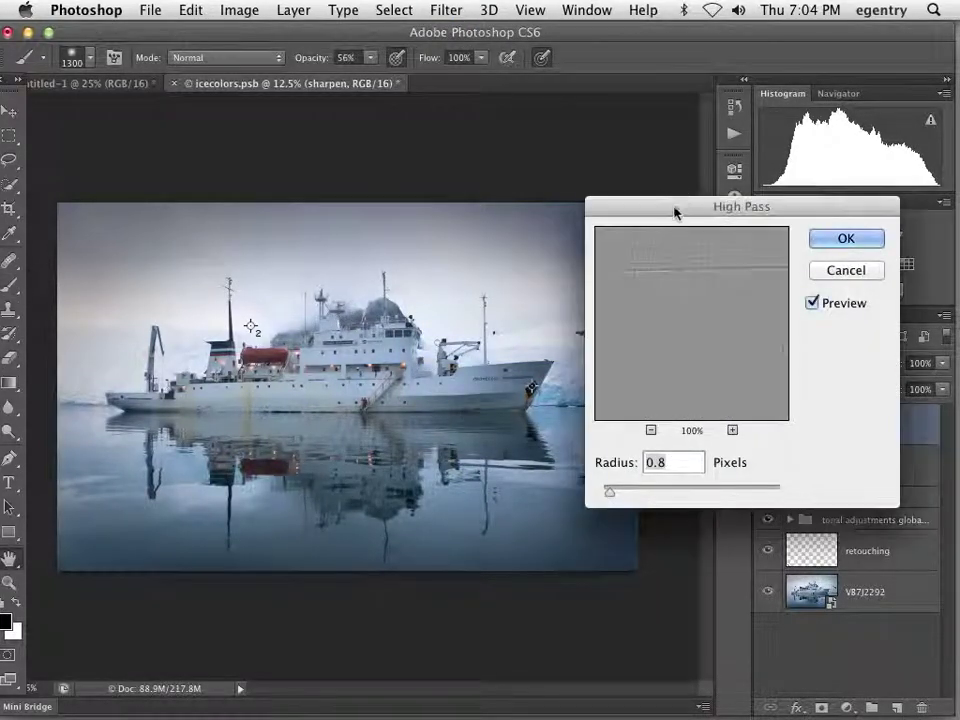
left_click_drag(677, 208, 422, 106)
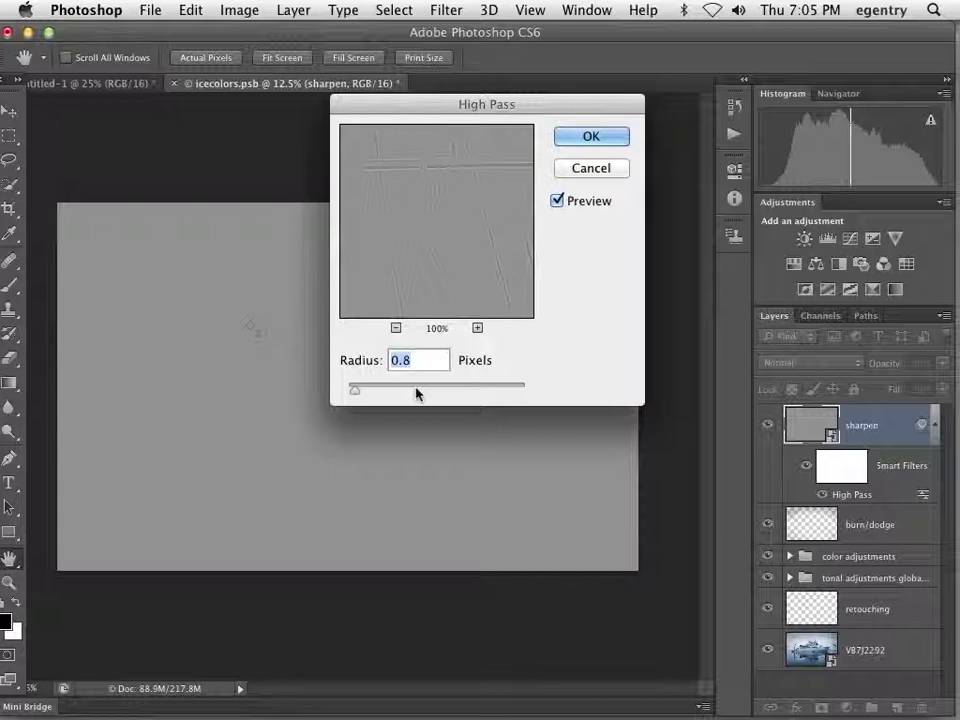
mouse_move(354, 390)
left_mouse_down()
mouse_move(364, 391)
mouse_move(356, 392)
left_mouse_up()
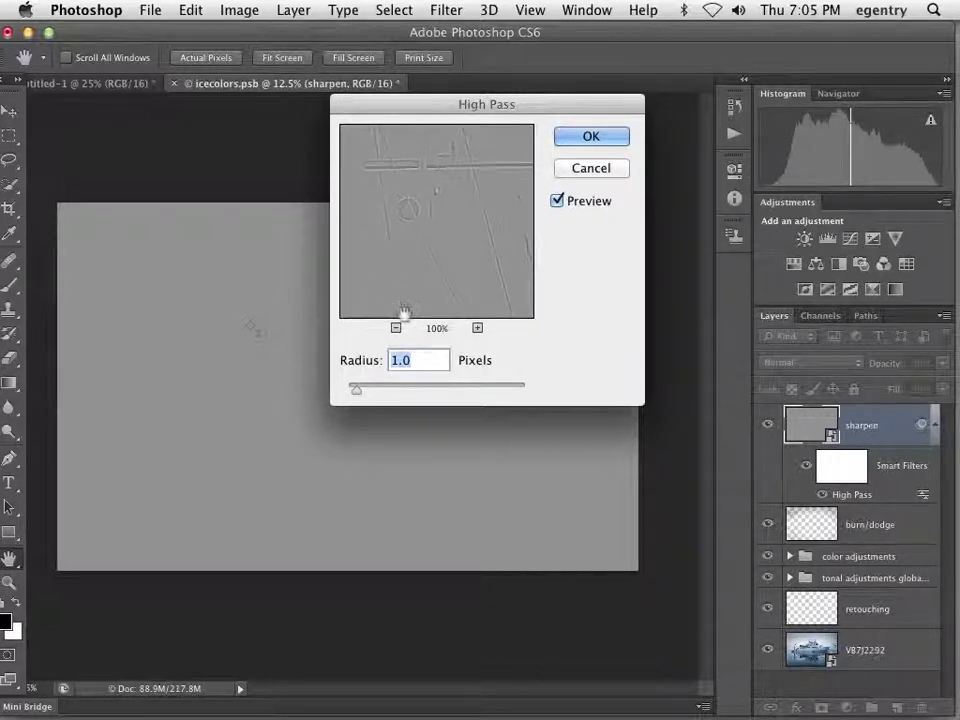
left_click(591, 135)
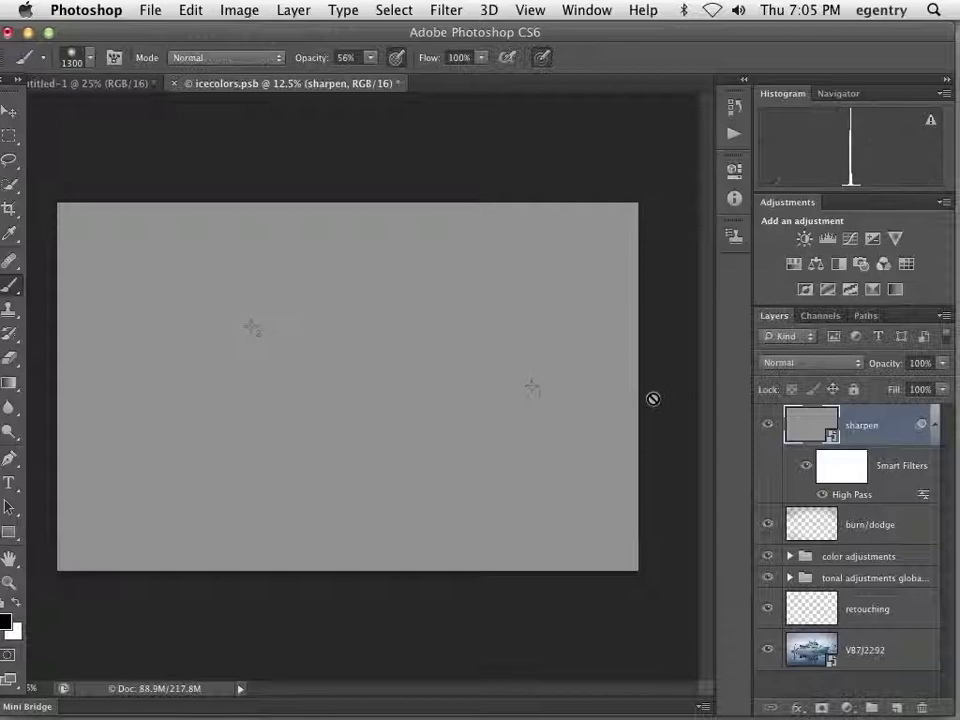
- Set the sharpen layer's blend mode to Soft Light
left_click(798, 364)
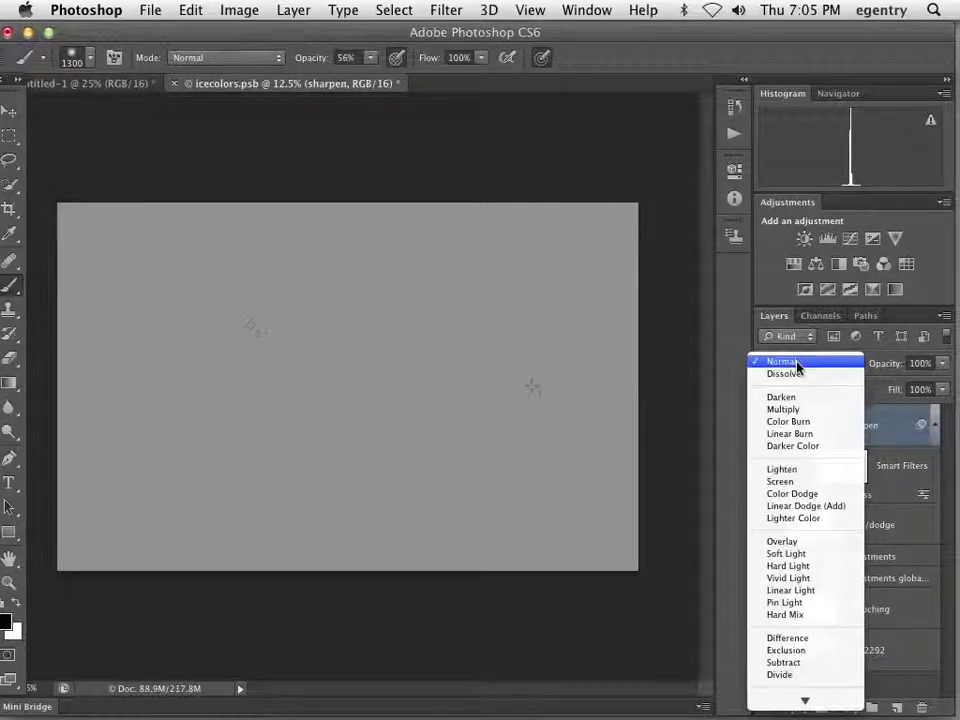
left_click(800, 554)
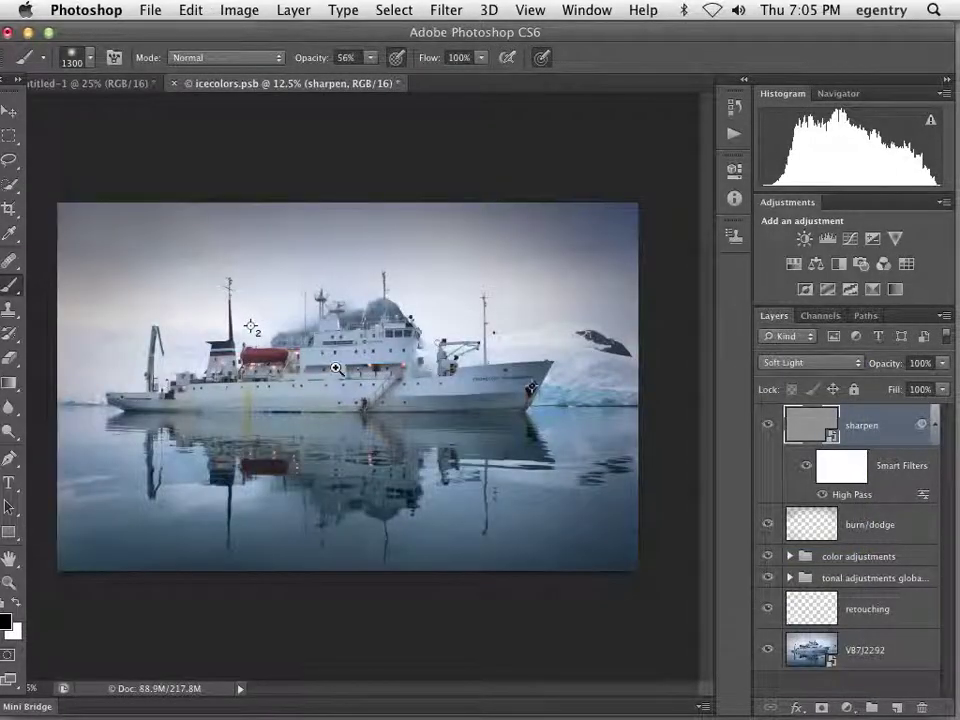
- Inspect the ship's hull and signs at 66.7%, comparing the image with the sharpen layer hidden and shown
left_click(337, 369, "super")
left_click(338, 369, "super")
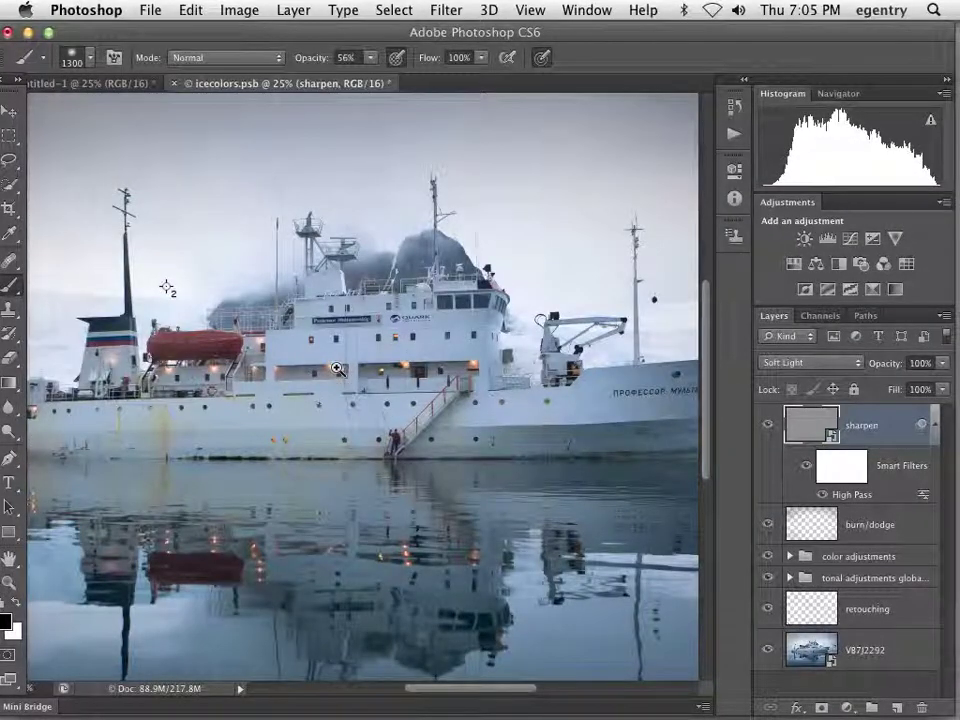
left_click(337, 369, "super")
left_click(337, 369, "super")
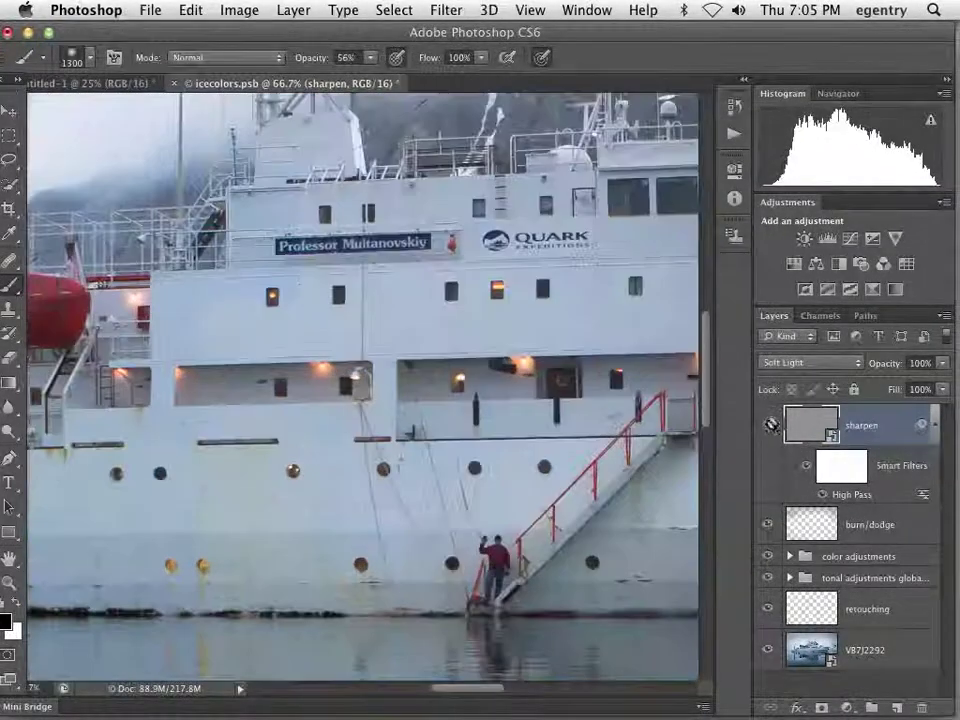
left_click(578, 319)
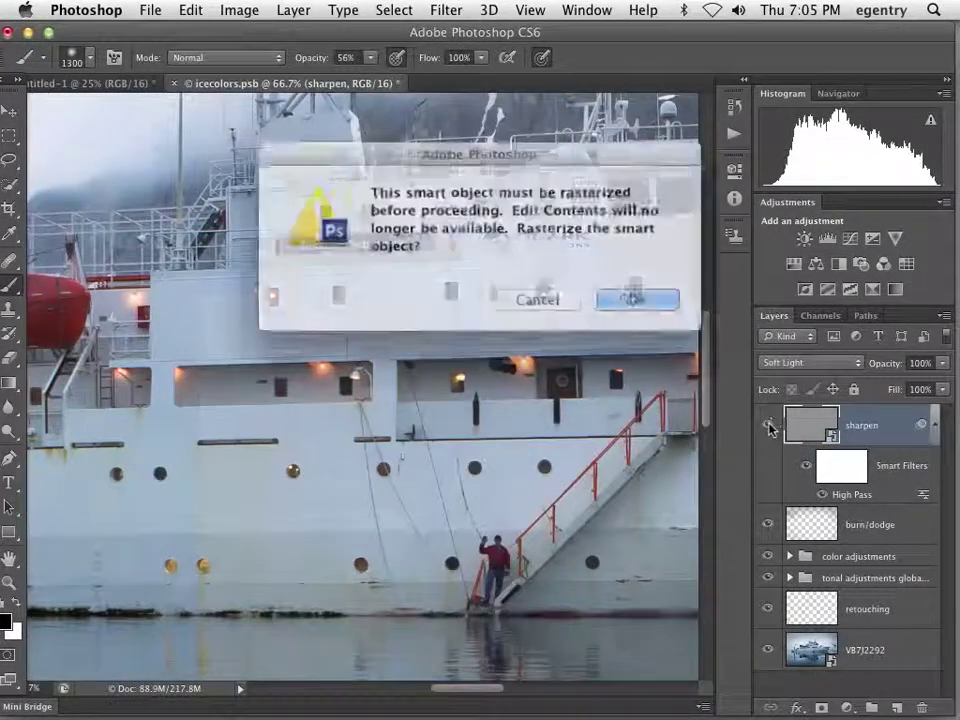
left_click(531, 291)
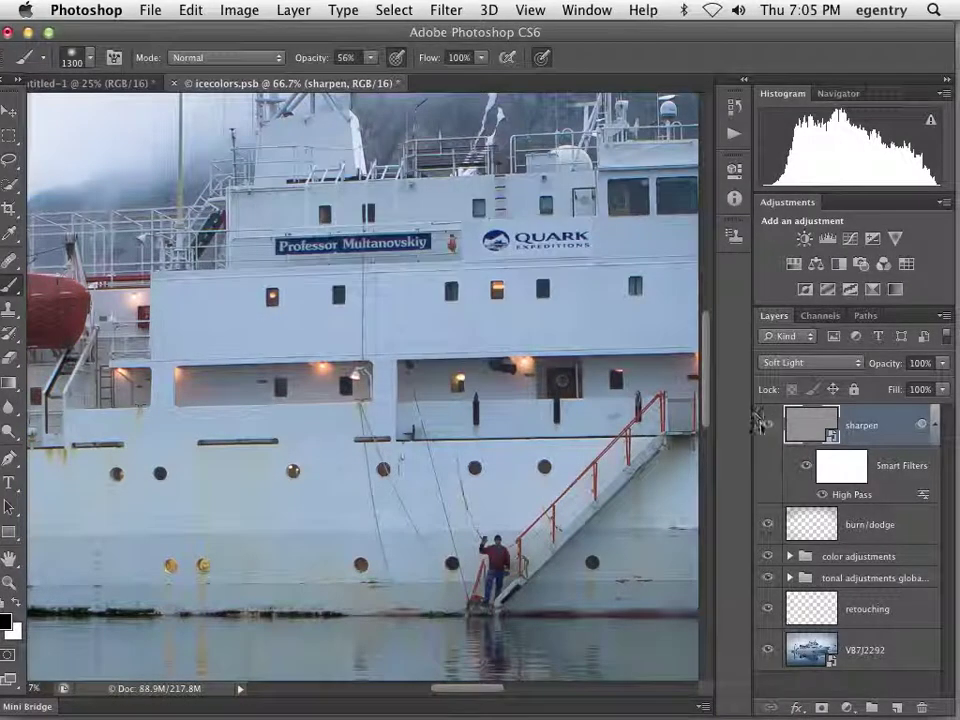
left_click(573, 316)
left_click(619, 277)
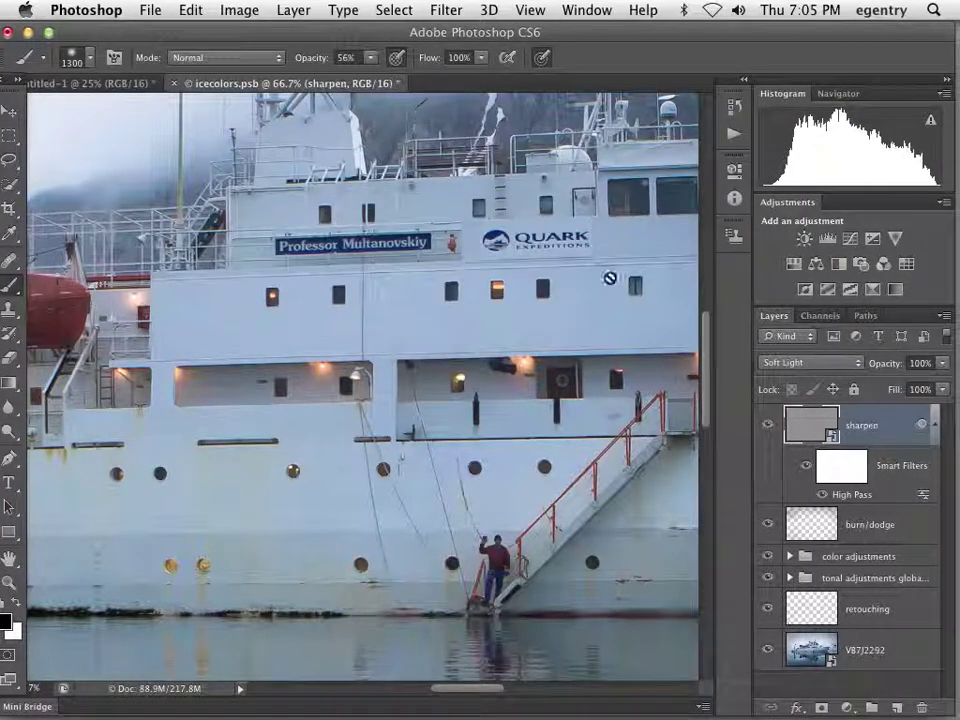
left_click(768, 426)
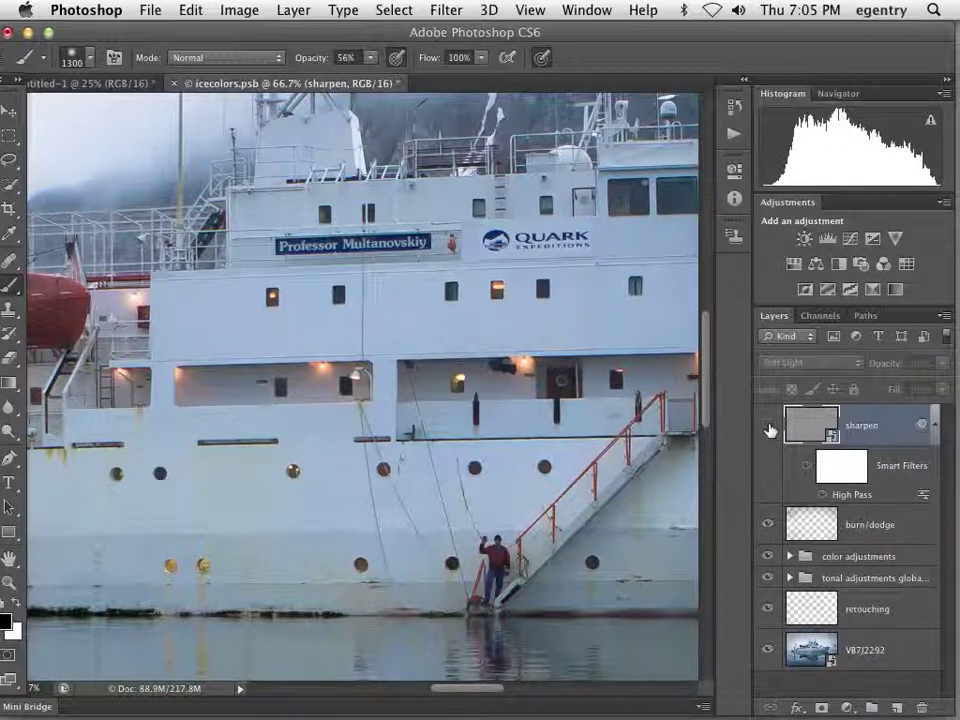
left_click(768, 426)
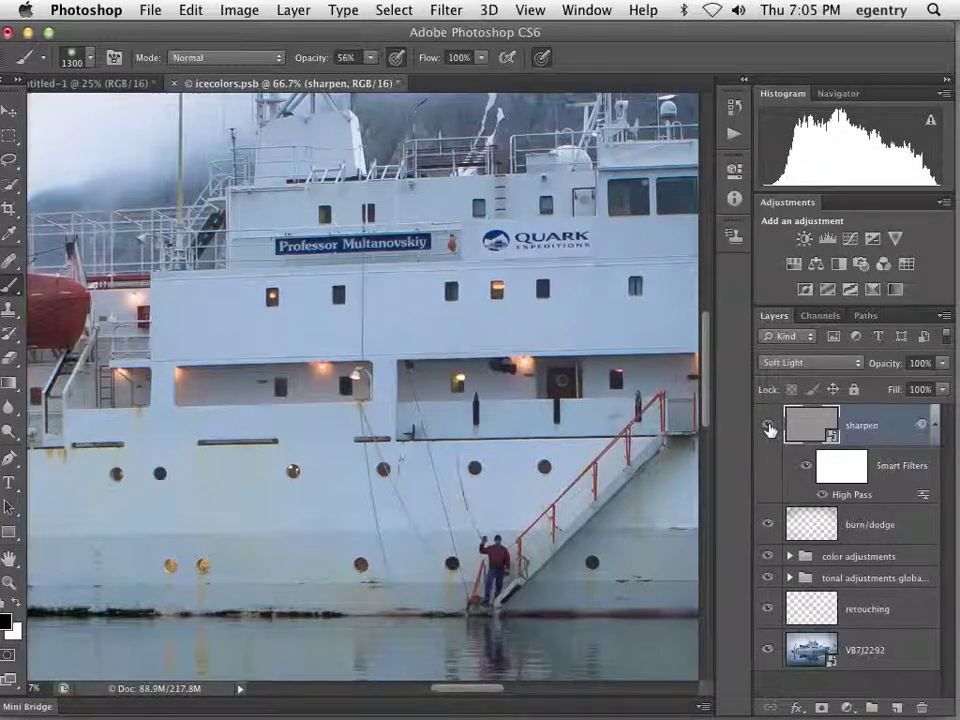
left_click(768, 426)
left_click(768, 426)
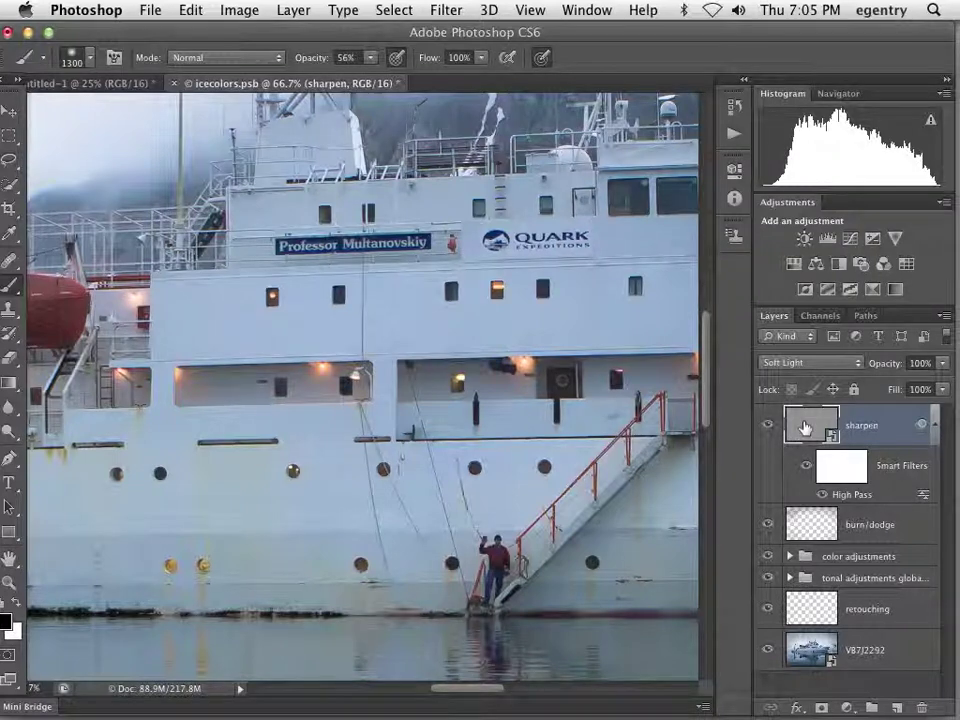
- Duplicate the sharpen layer with its High Pass filter to strengthen the sharpening, and check the whole image
left_click_drag(708, 397, 705, 413)
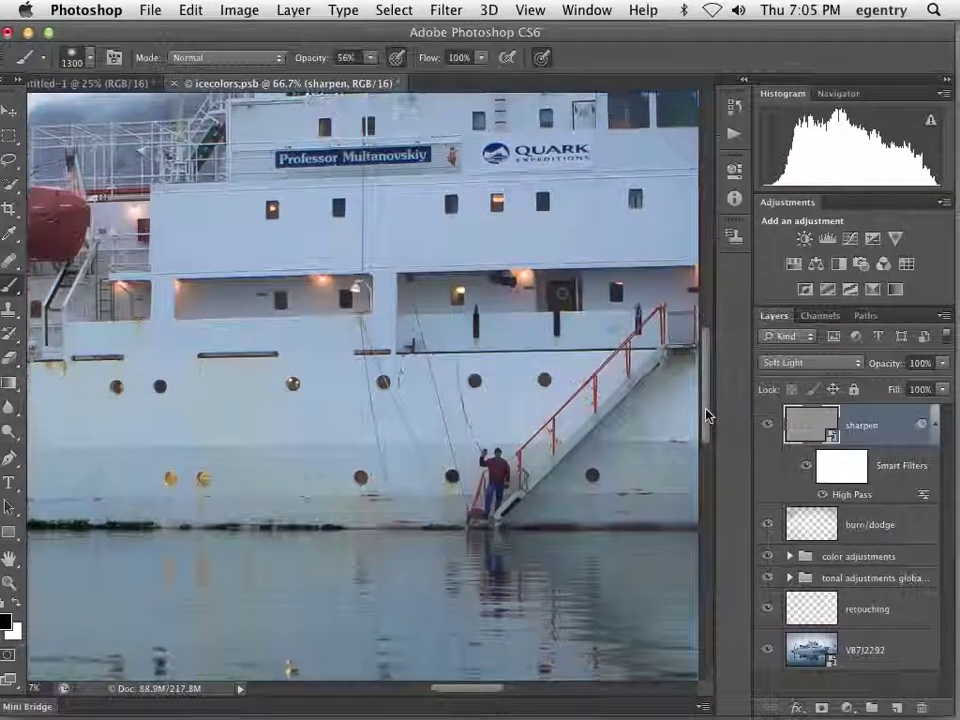
left_click_drag(876, 425, 897, 707)
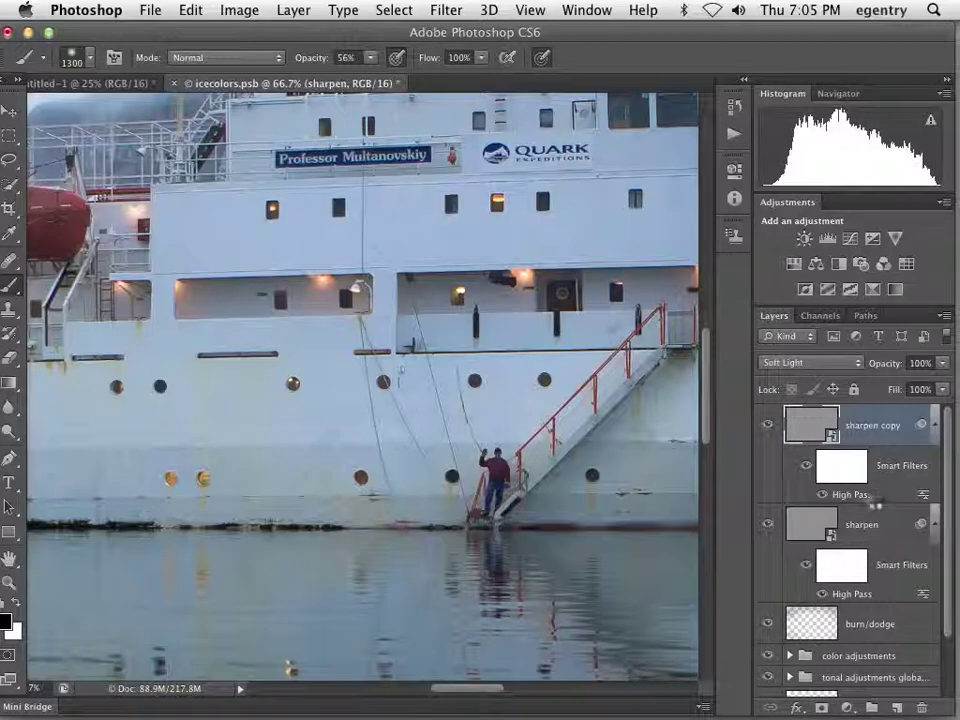
left_click(876, 506)
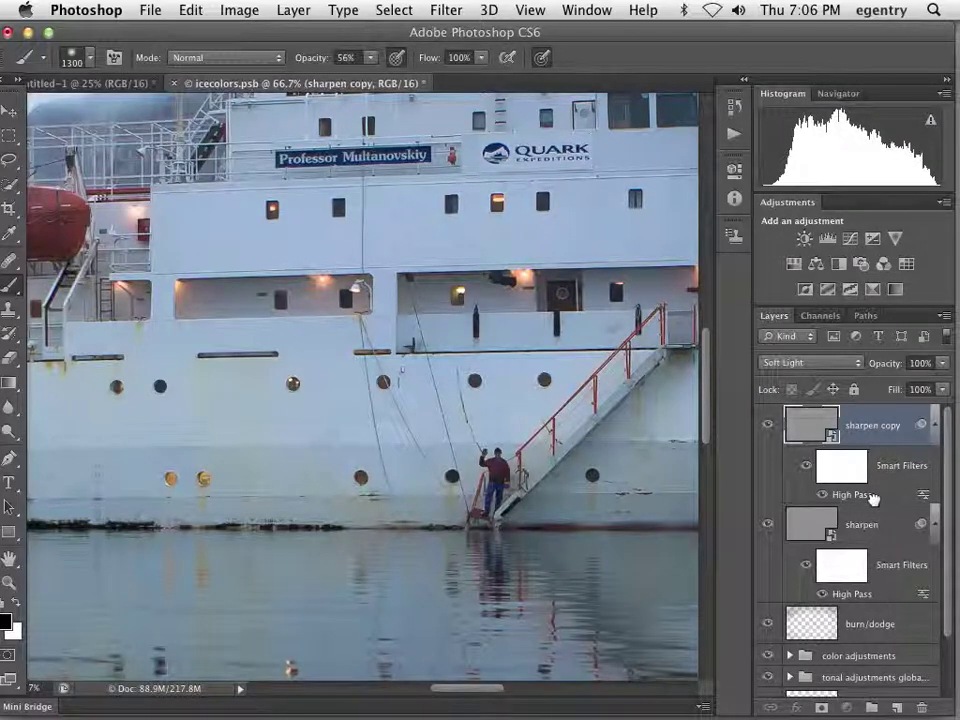
left_click_drag(798, 455, 870, 440)
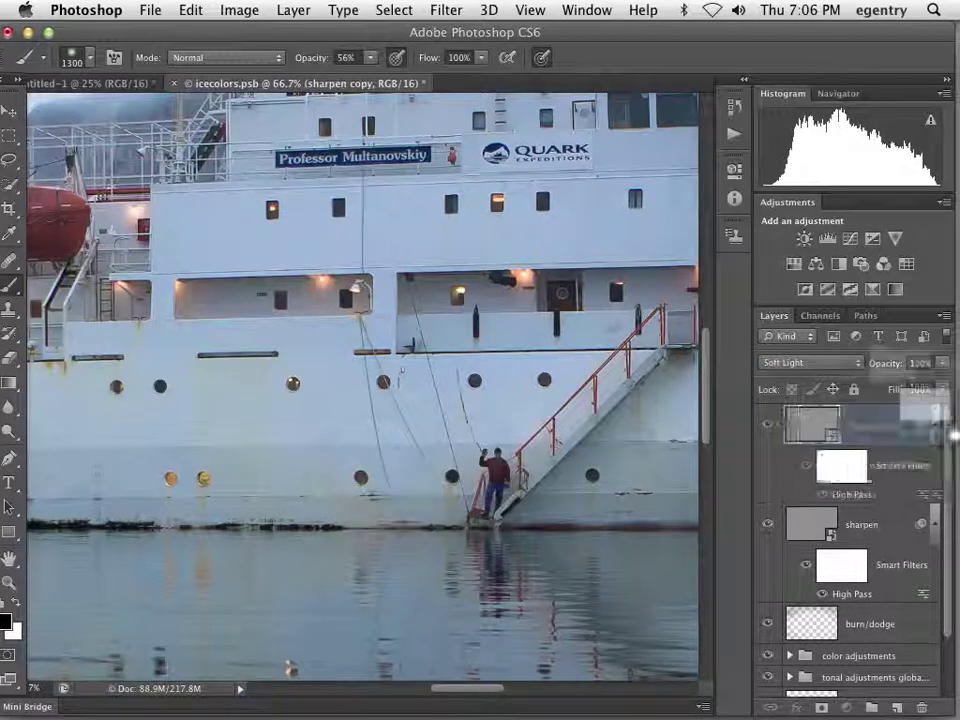
left_click_drag(822, 575, 753, 413)
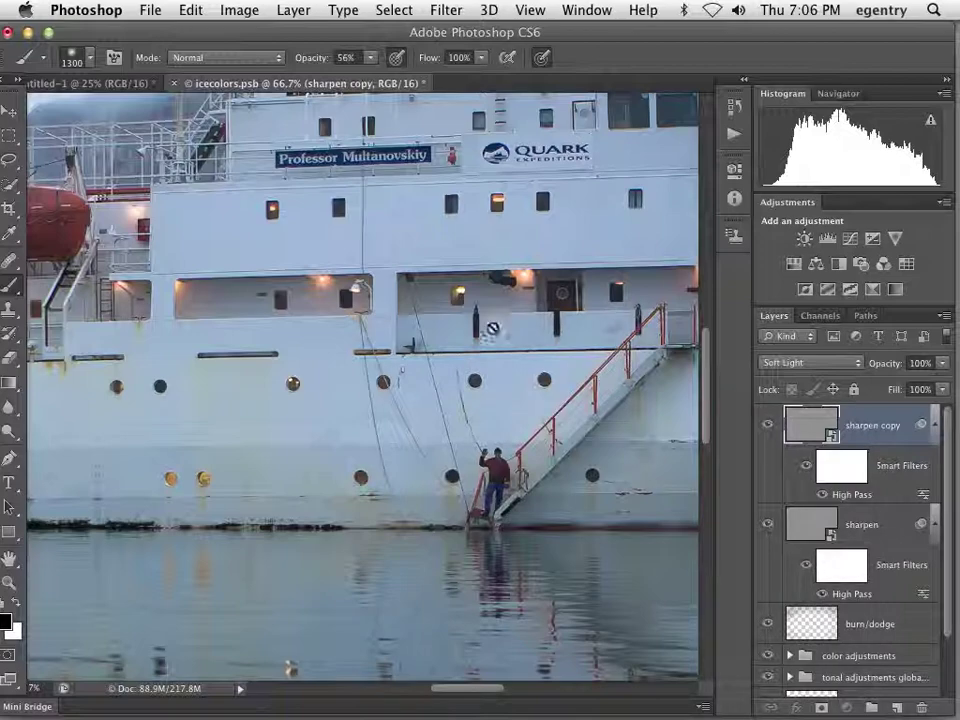
key("super+minus")
key("super+0")
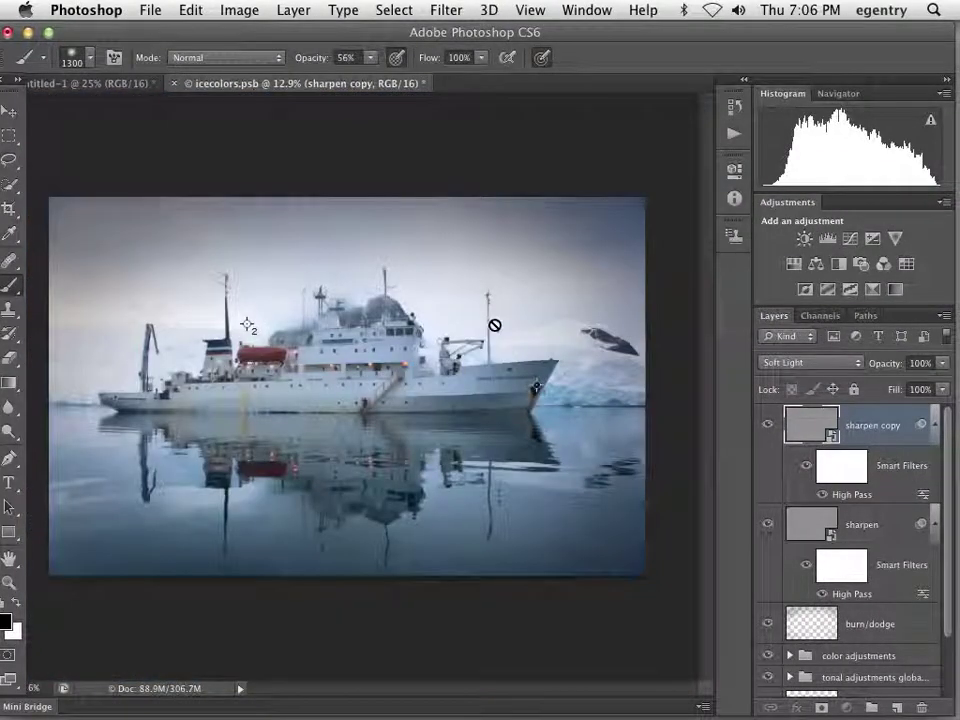
- Check the numbered workflow list in the Untitled-1 document for the remaining sizing, sharpening and output steps
left_click(108, 85)
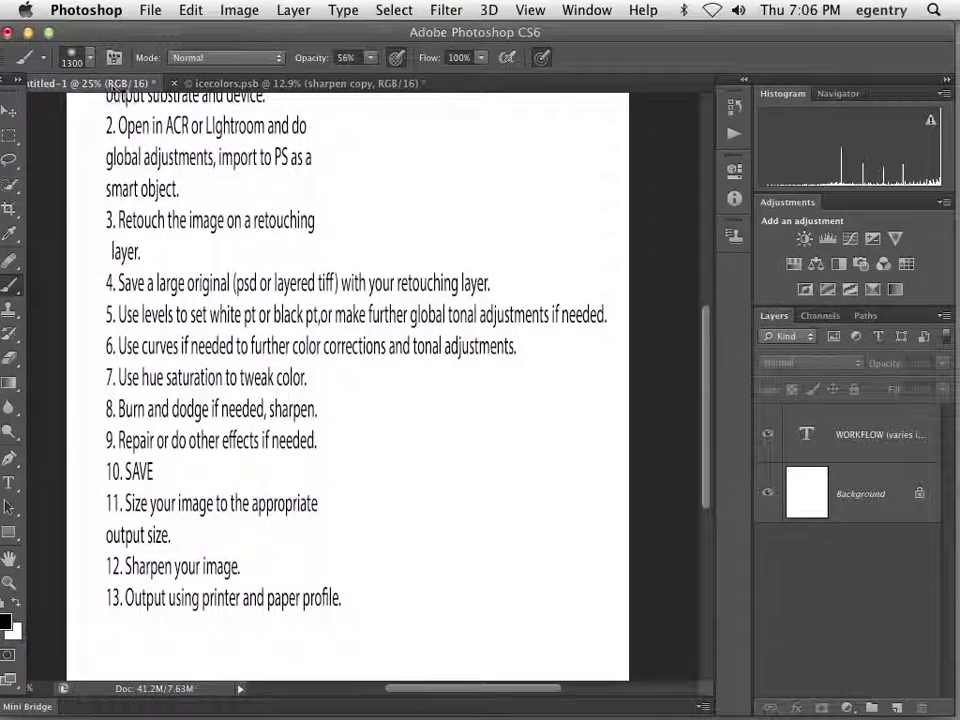
scroll(449, 520, "down", 1)
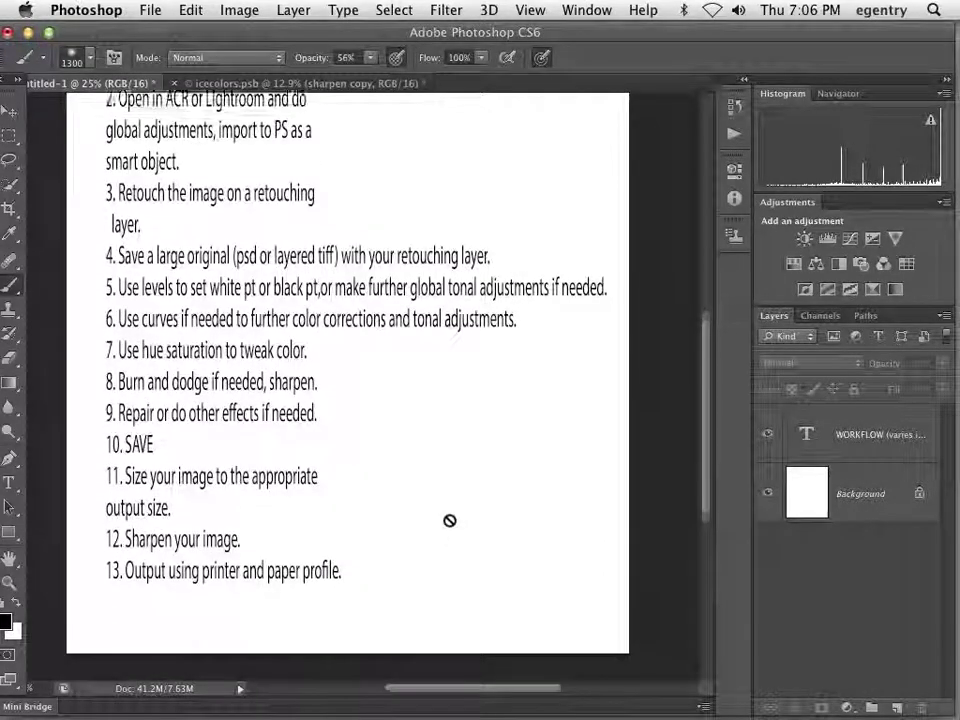
scroll(449, 520, "up", 2)
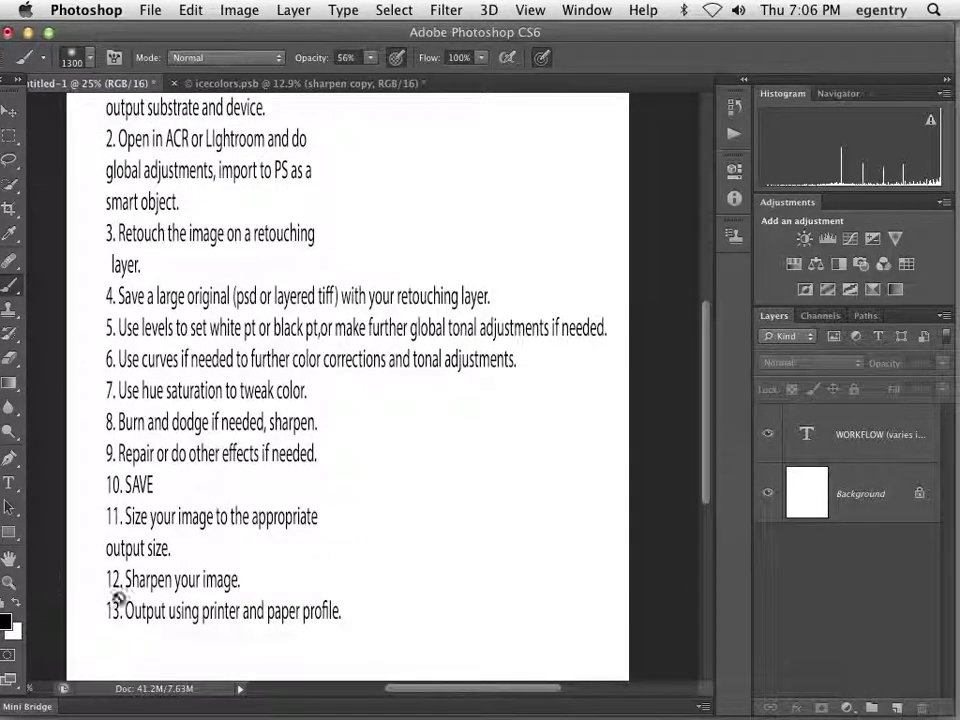
mouse_move(345, 700)
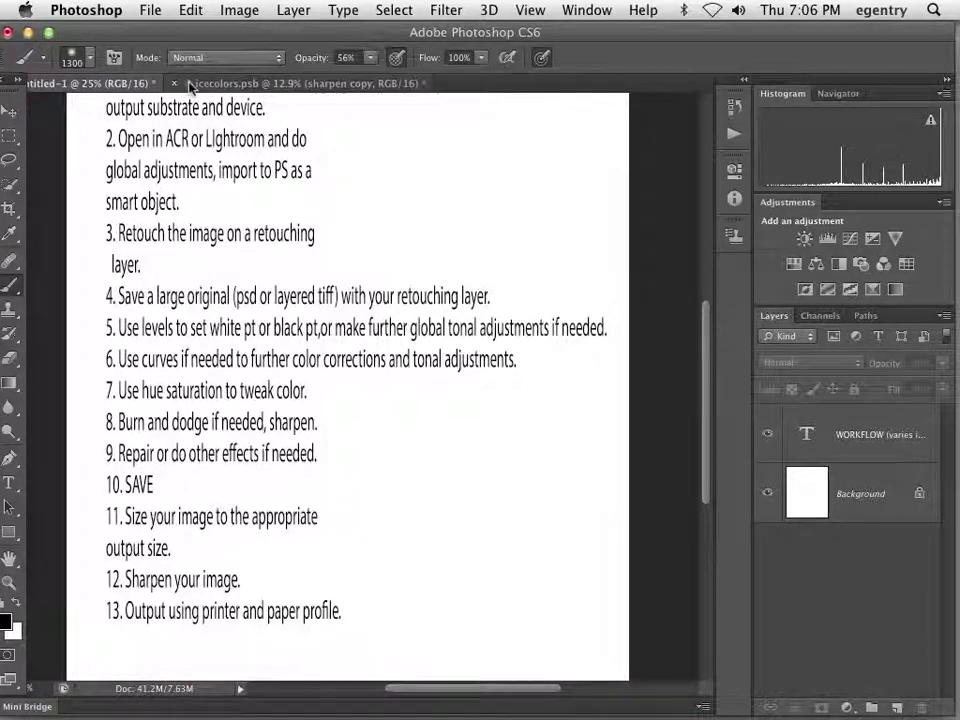
- Review the printer and color management options in the print settings for icecolors.psb, and leave without printing
left_click(232, 83)
left_click(146, 12)
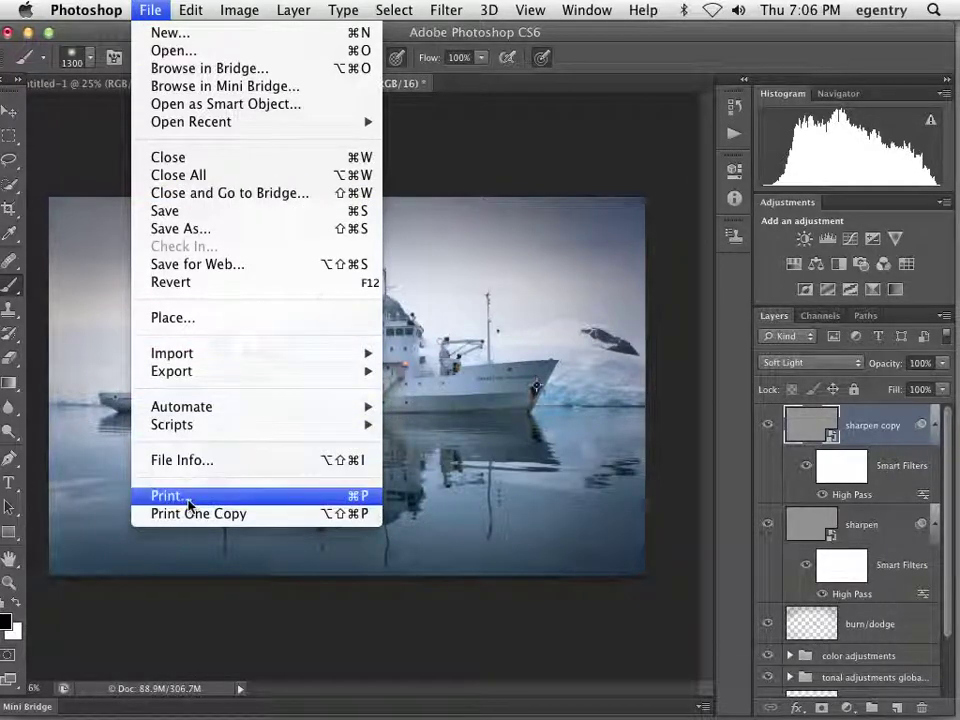
key("Escape")
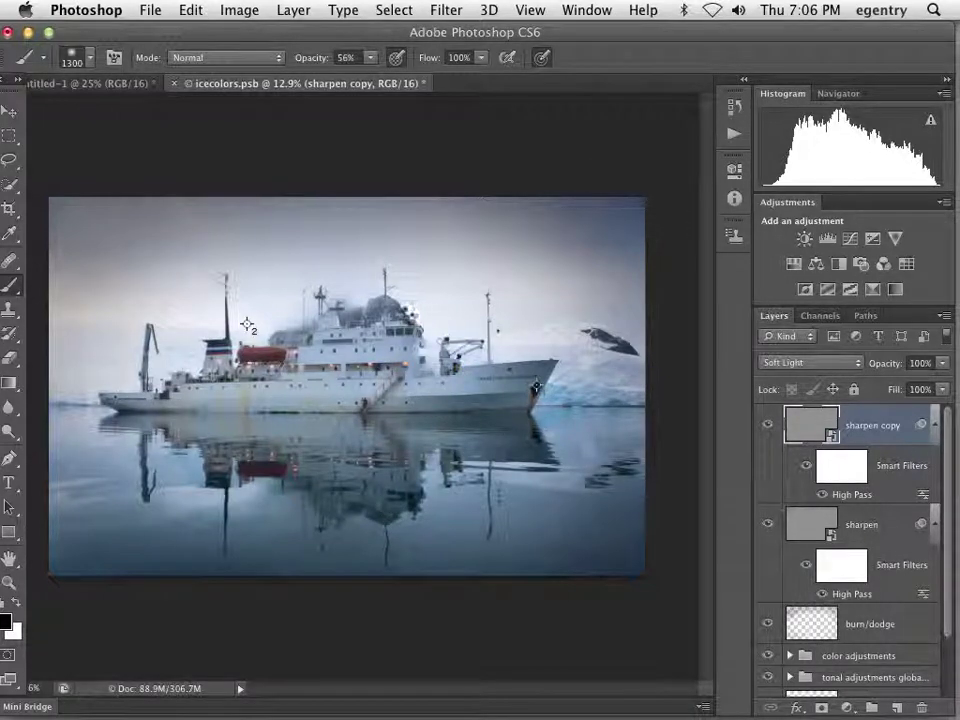
key("super+p")
left_click(712, 85)
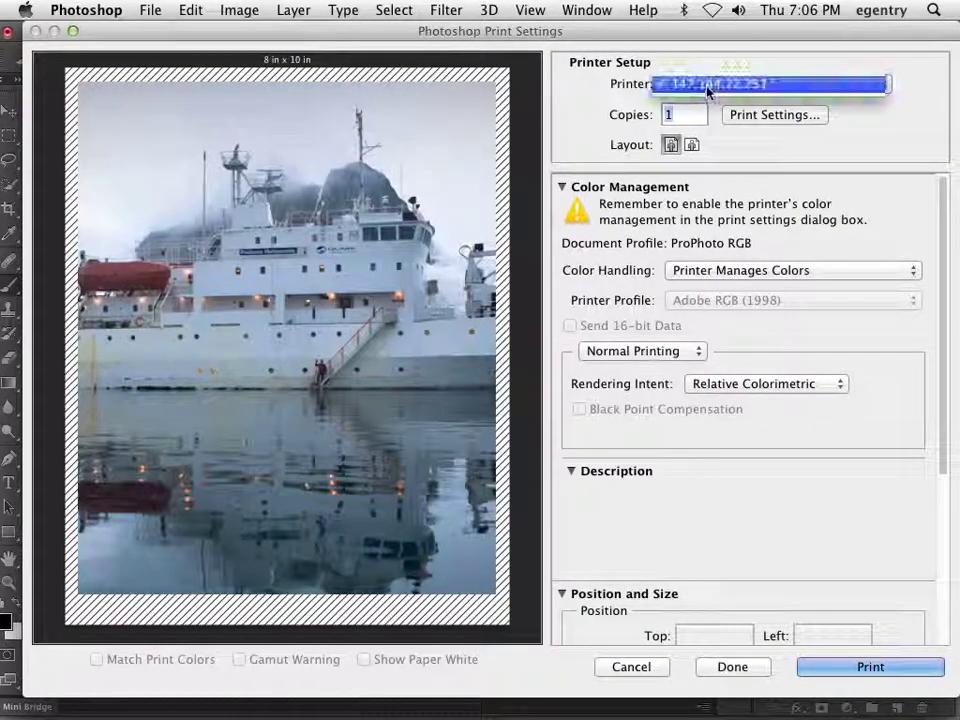
left_click(707, 88)
left_click(631, 667)
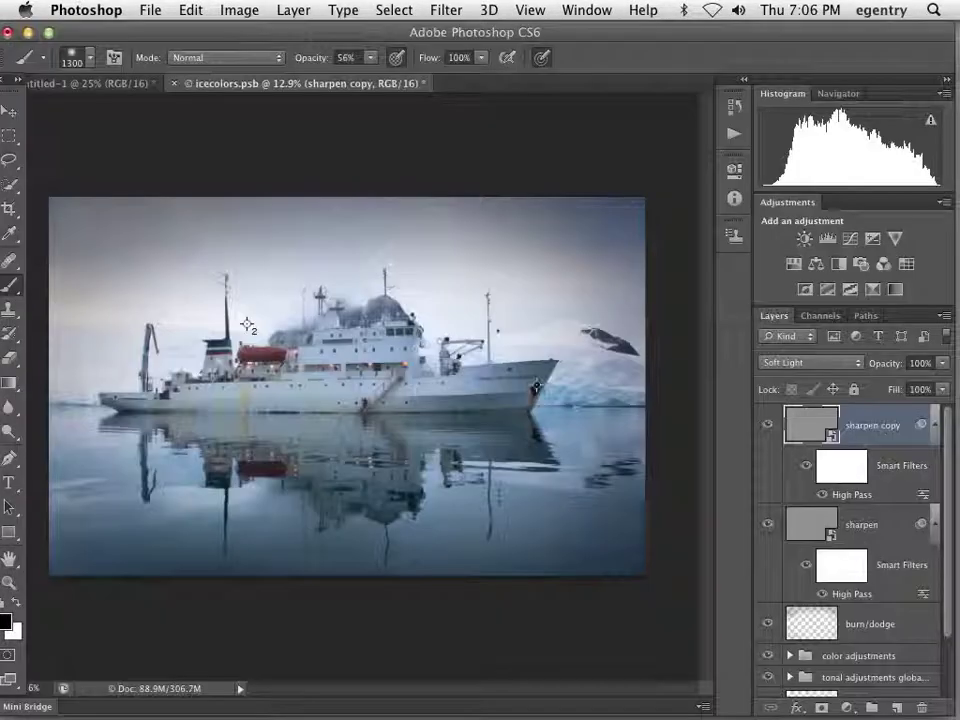
- Convert the image to the Costco San Francisco 10th St Lus (Noritsu) profile with Relative Colorimetric intent, black point compensation and flattened layers
left_click(189, 9)
scroll(240, 600, "down", 2)
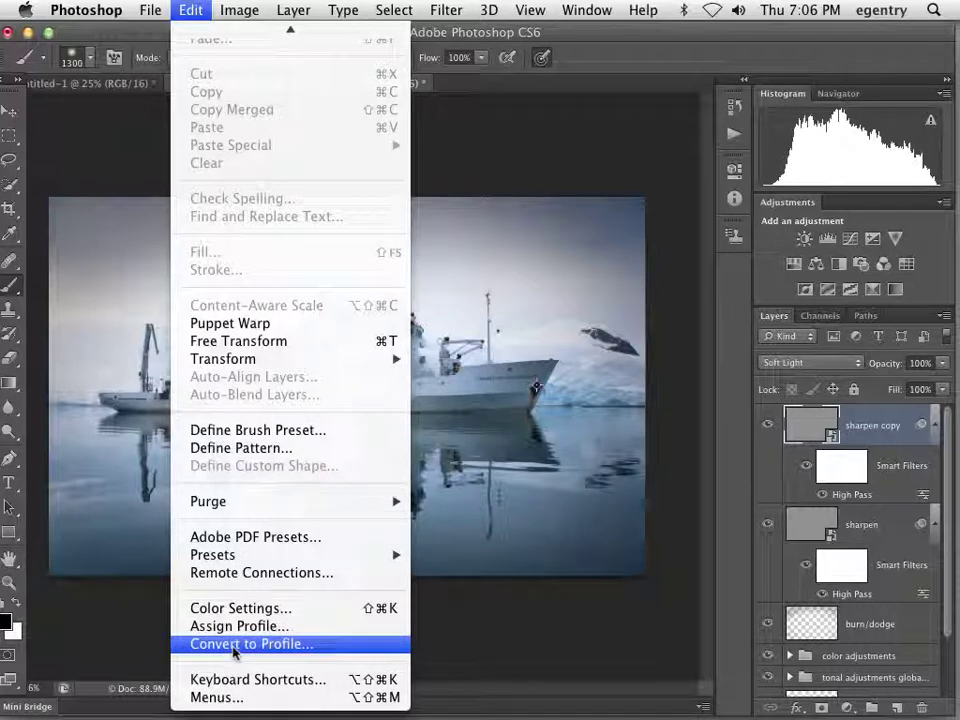
left_click(234, 650)
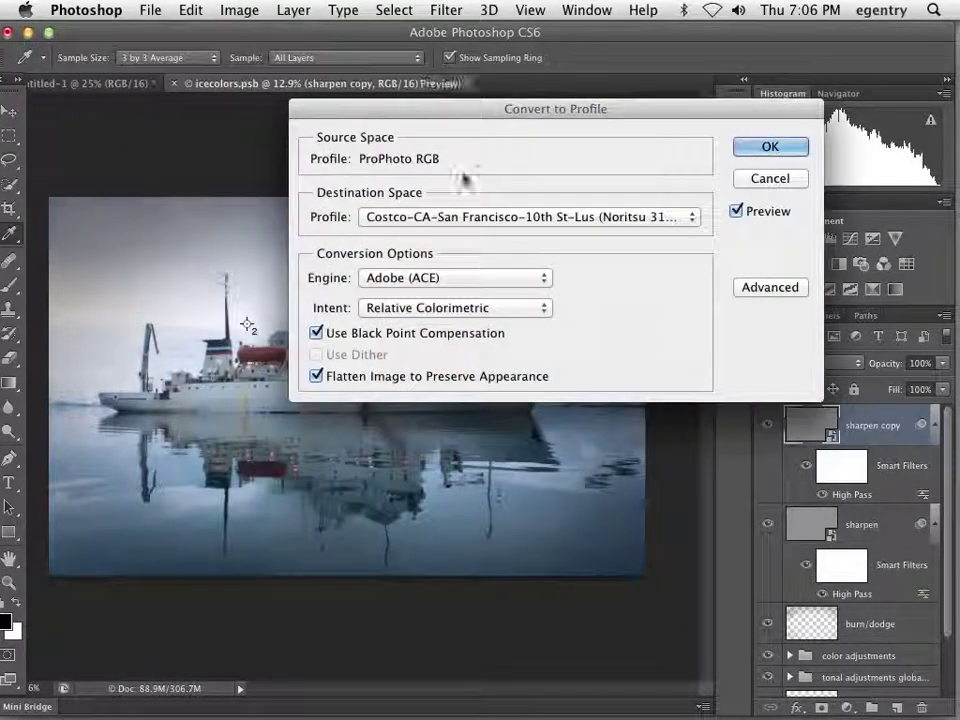
left_click(758, 149)
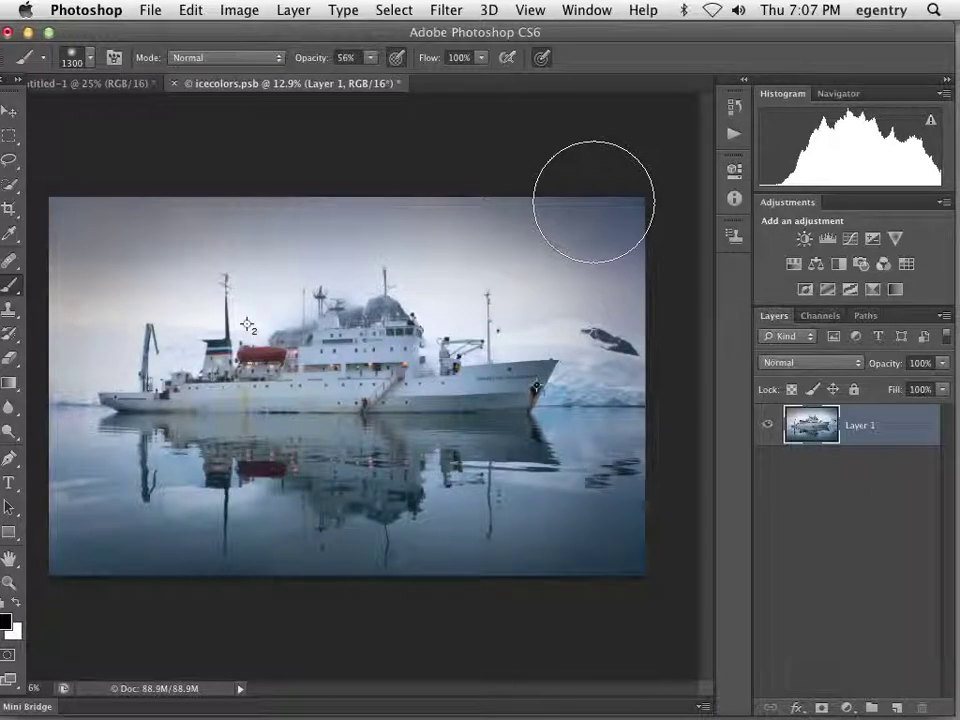
- Set up saving icecolors as a JPEG copy without the embedded color profile, and leave without saving
left_click(151, 10)
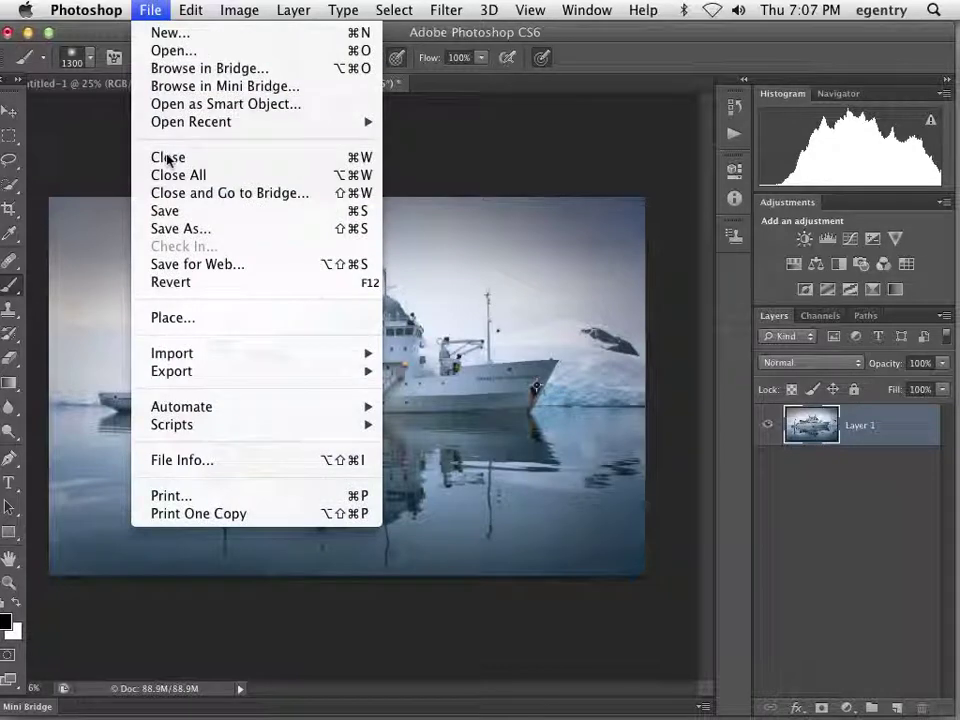
left_click(180, 228)
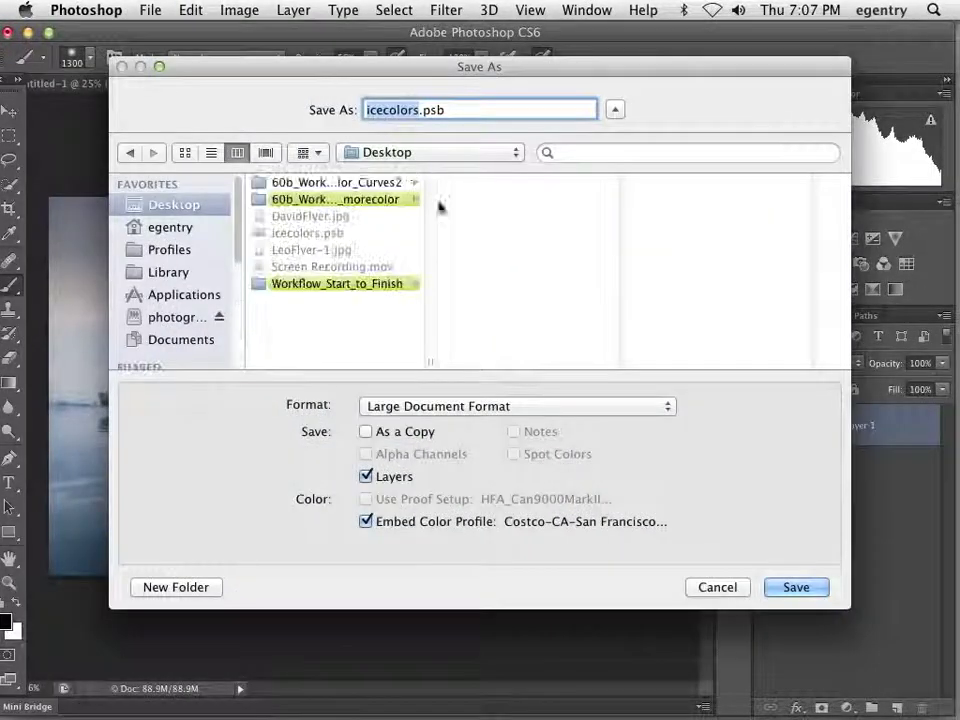
left_click(508, 406)
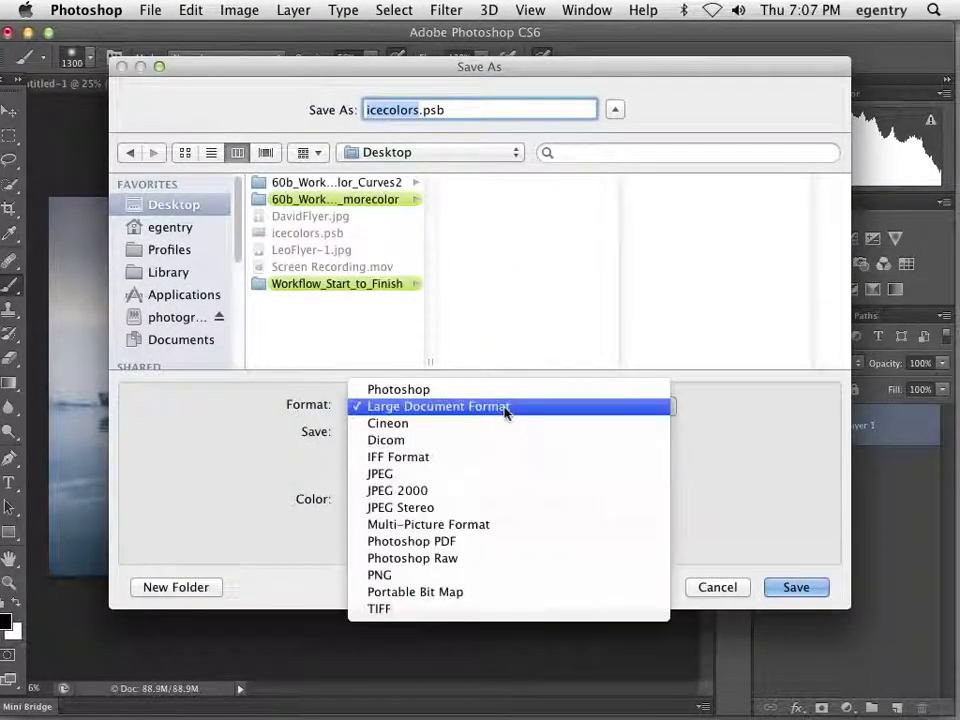
left_click(476, 474)
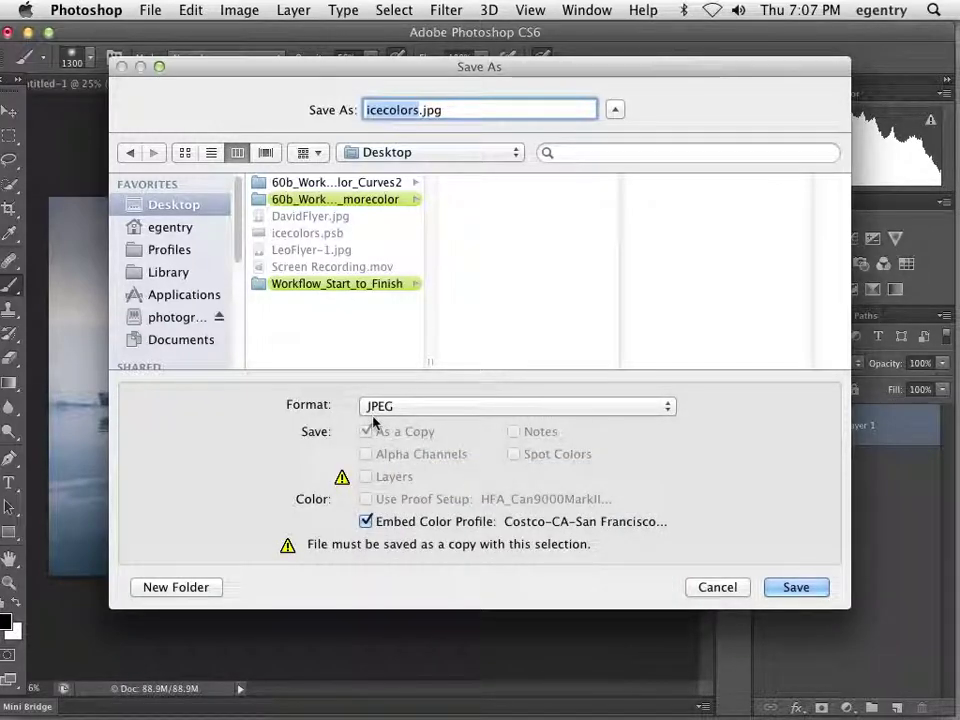
left_click(366, 521)
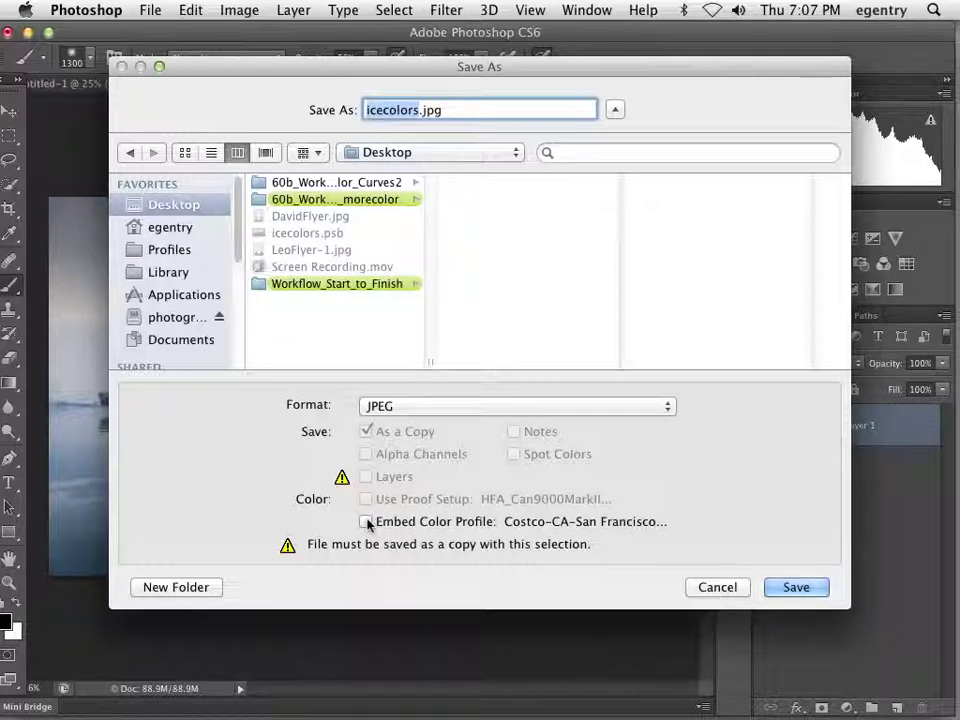
left_click(716, 588)
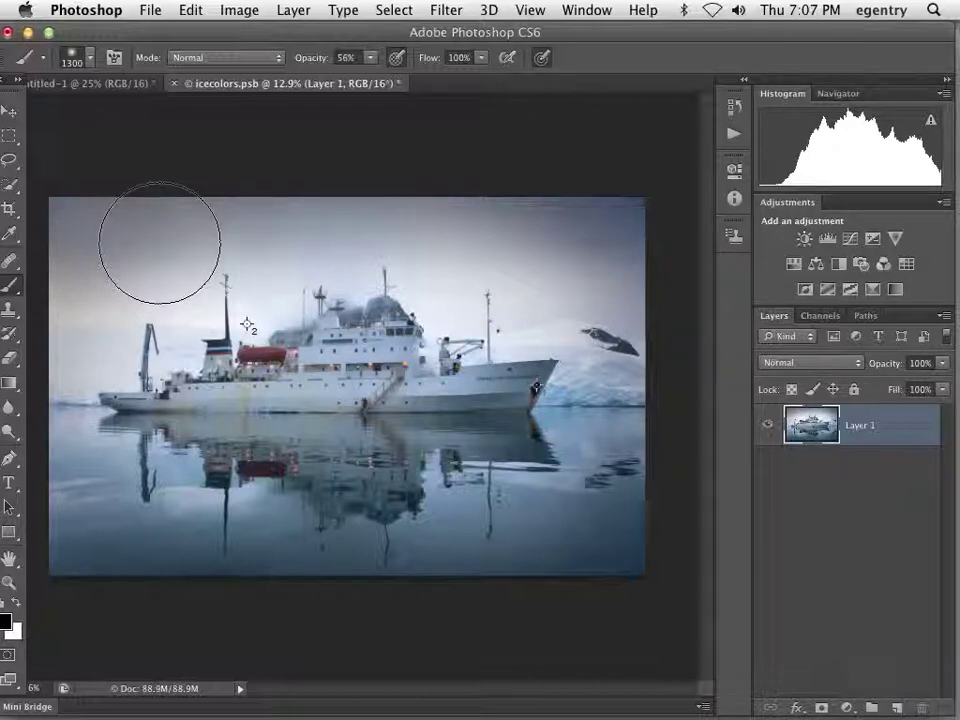
- Switch to Firefox, open the instructor's art and education website, and view the post on matching color using curves
mouse_move(455, 712)
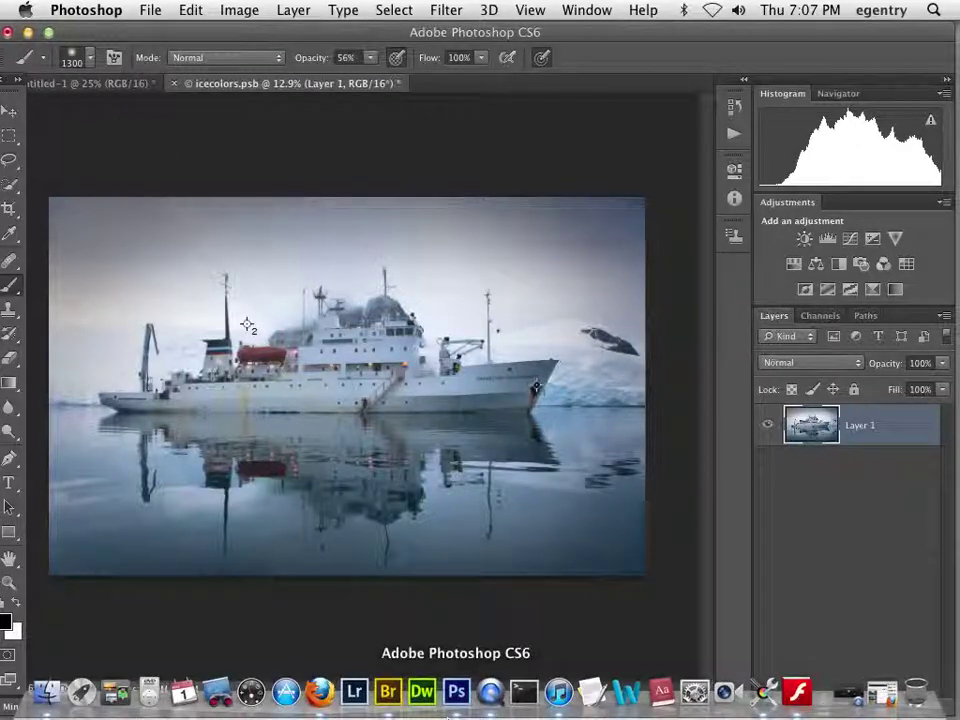
left_click(320, 695)
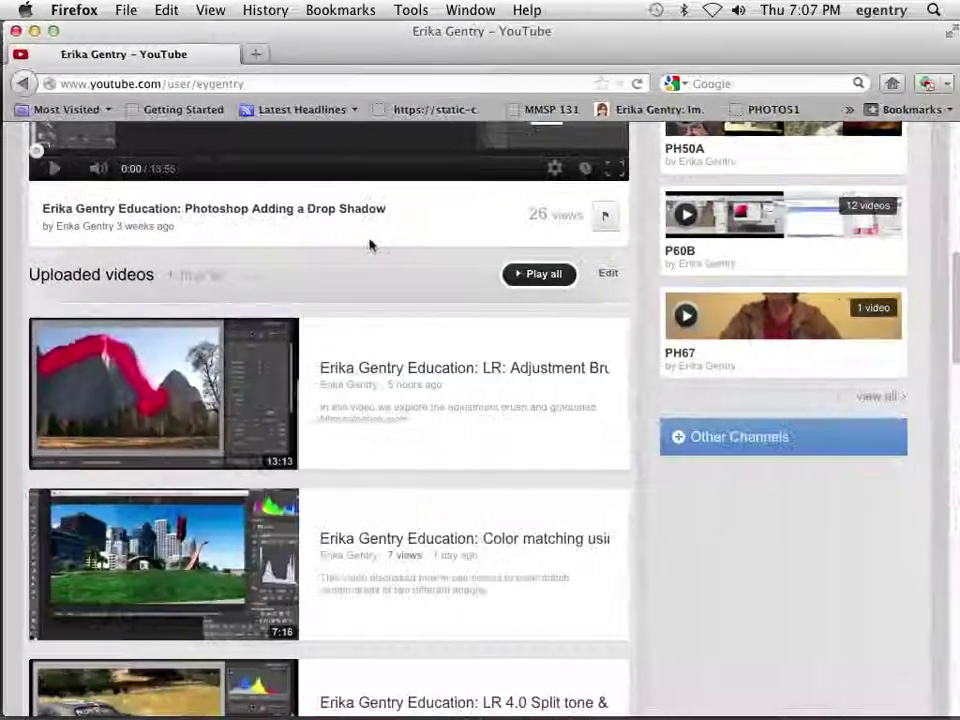
left_click(113, 84)
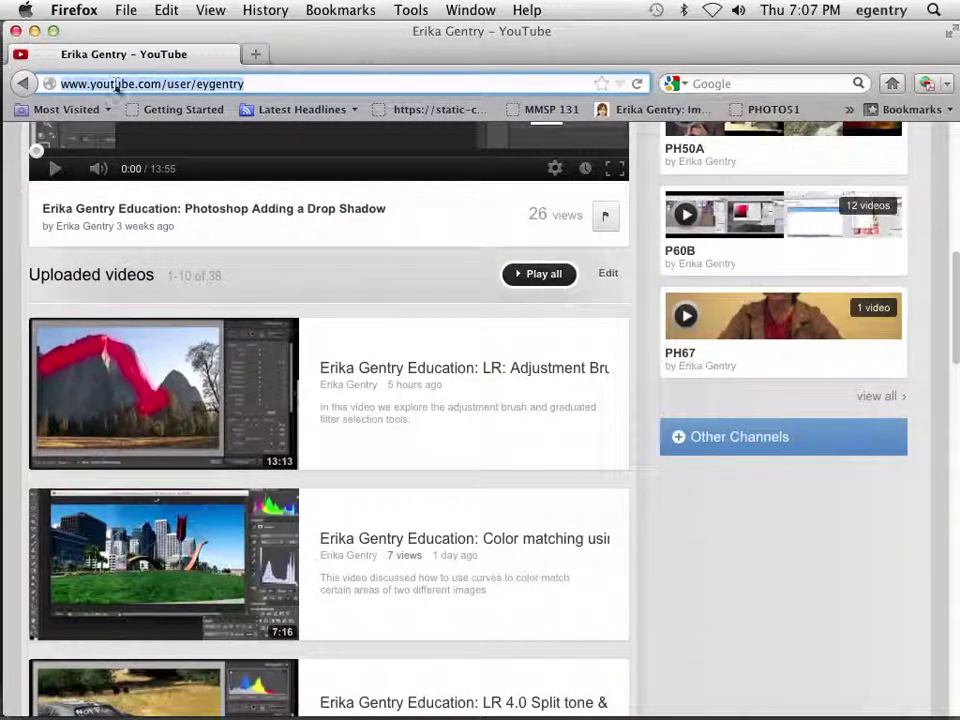
type("erikagentry.com")
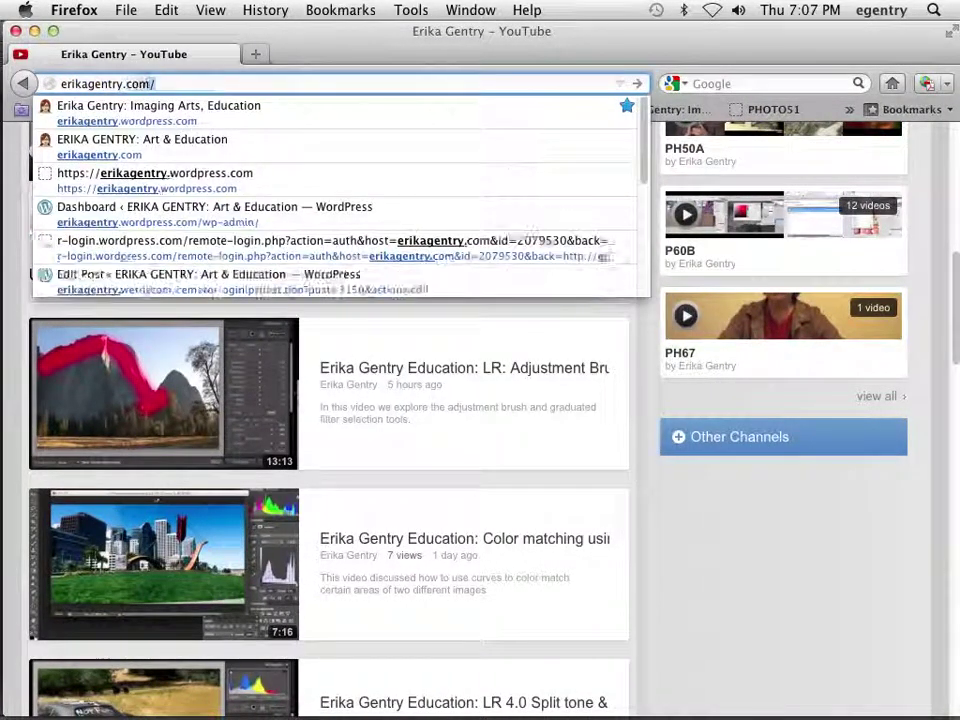
key("Return")
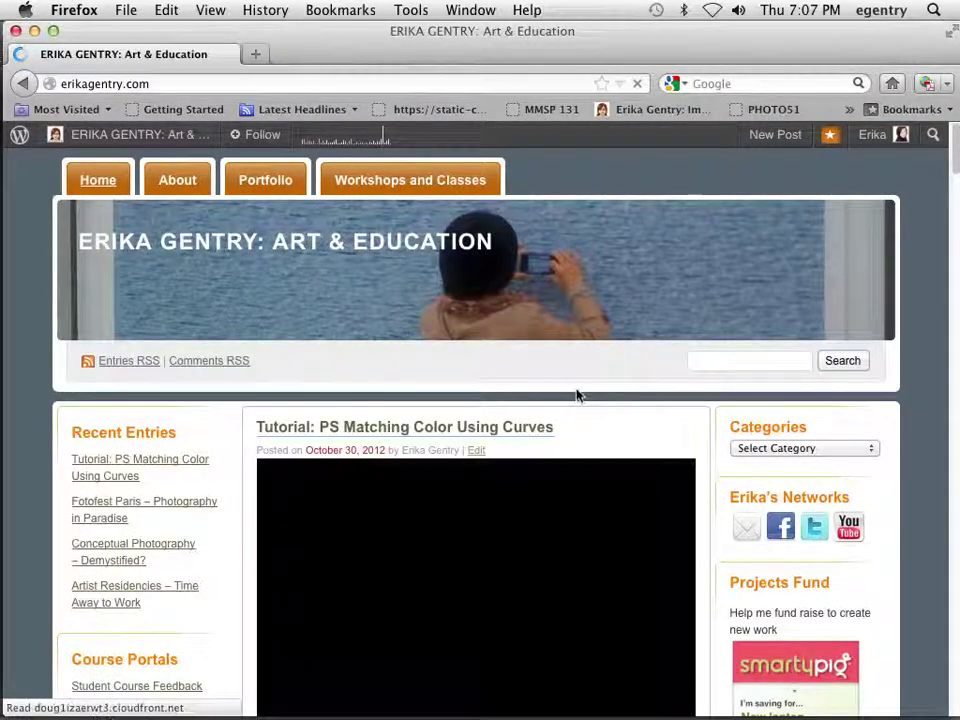
scroll(577, 396, "down", 5)
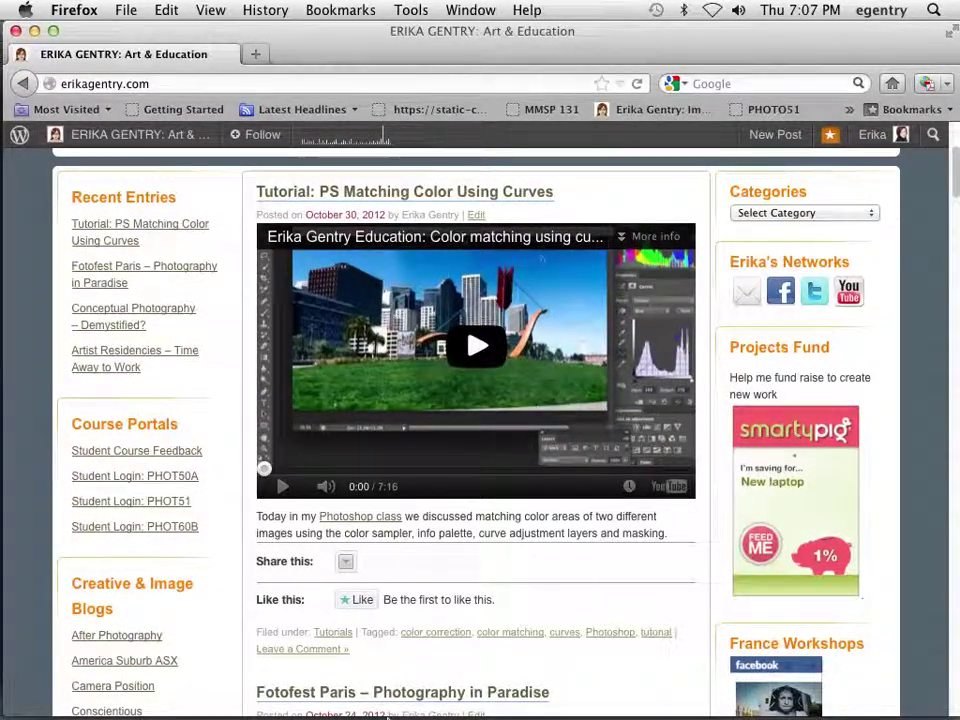
mouse_move(387, 712)
left_click(511, 693)
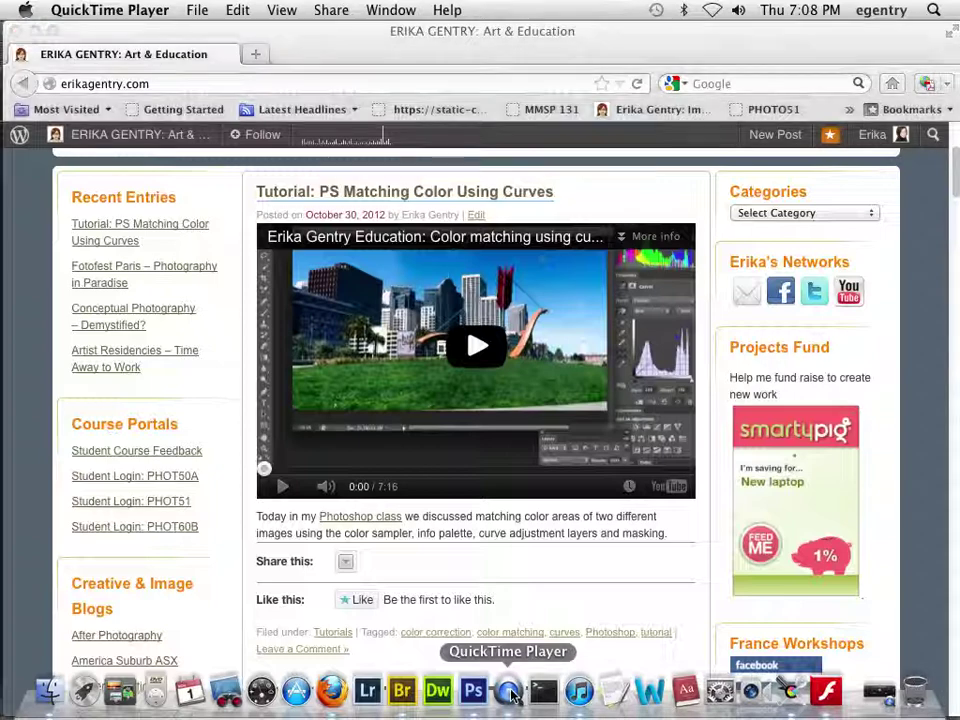